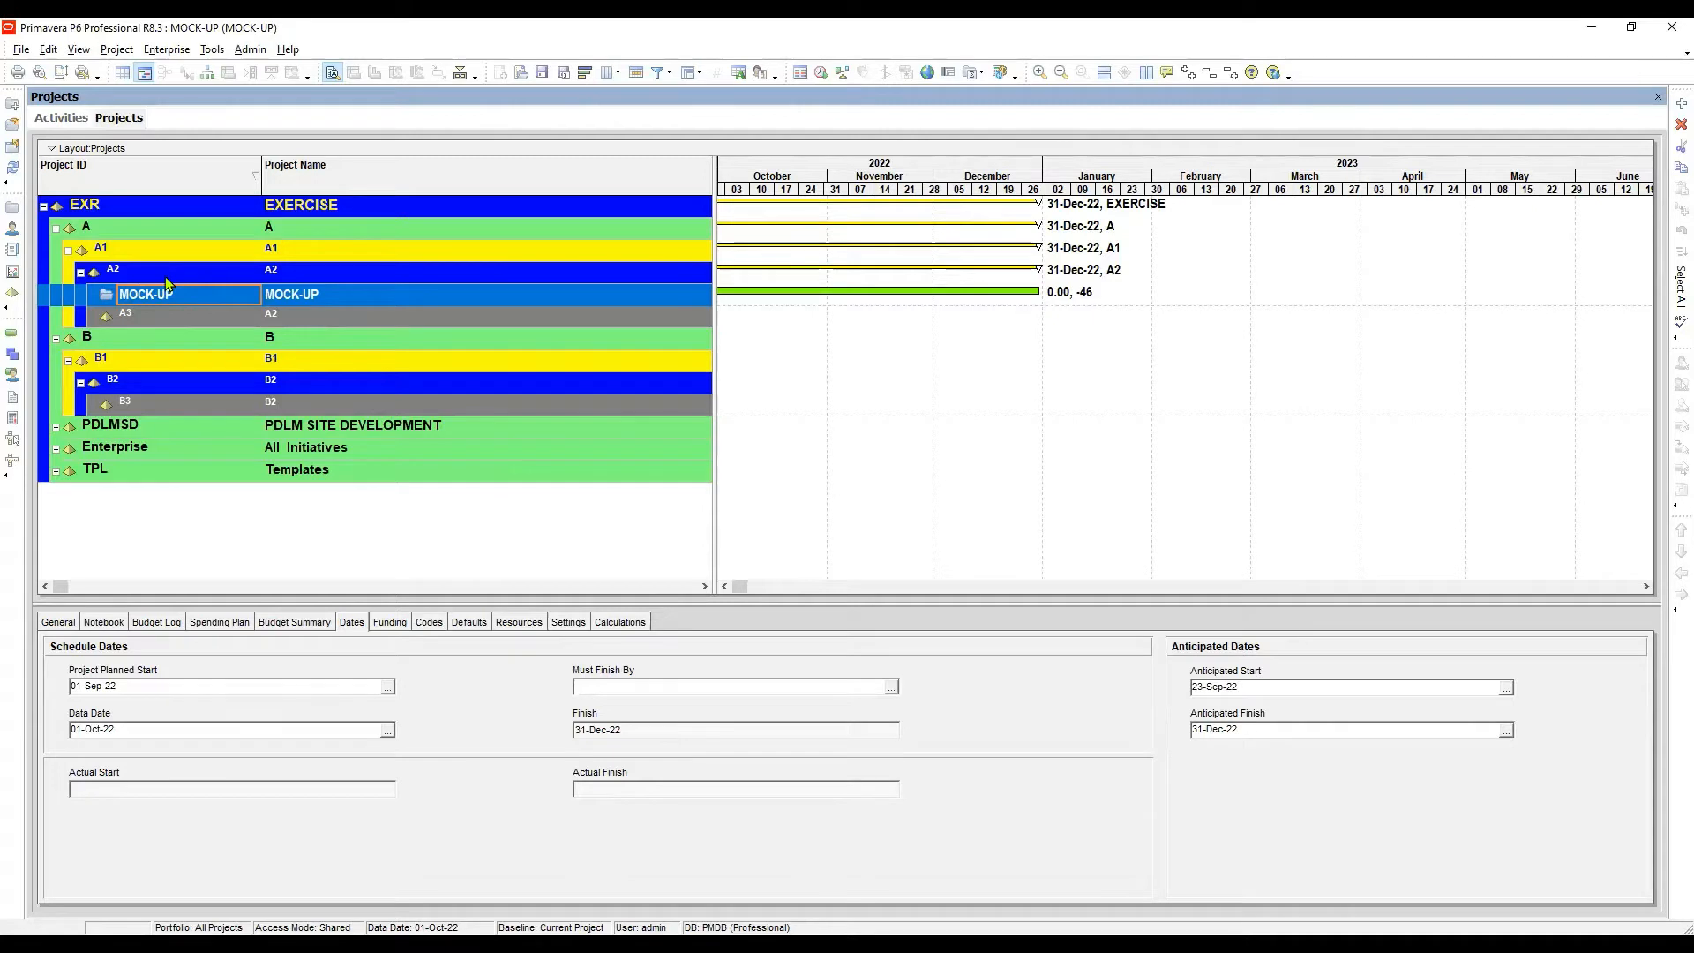
Examine the EPS nodes in the A and B branches and where the MOCK-UP project sits among them
left_click(151, 273)
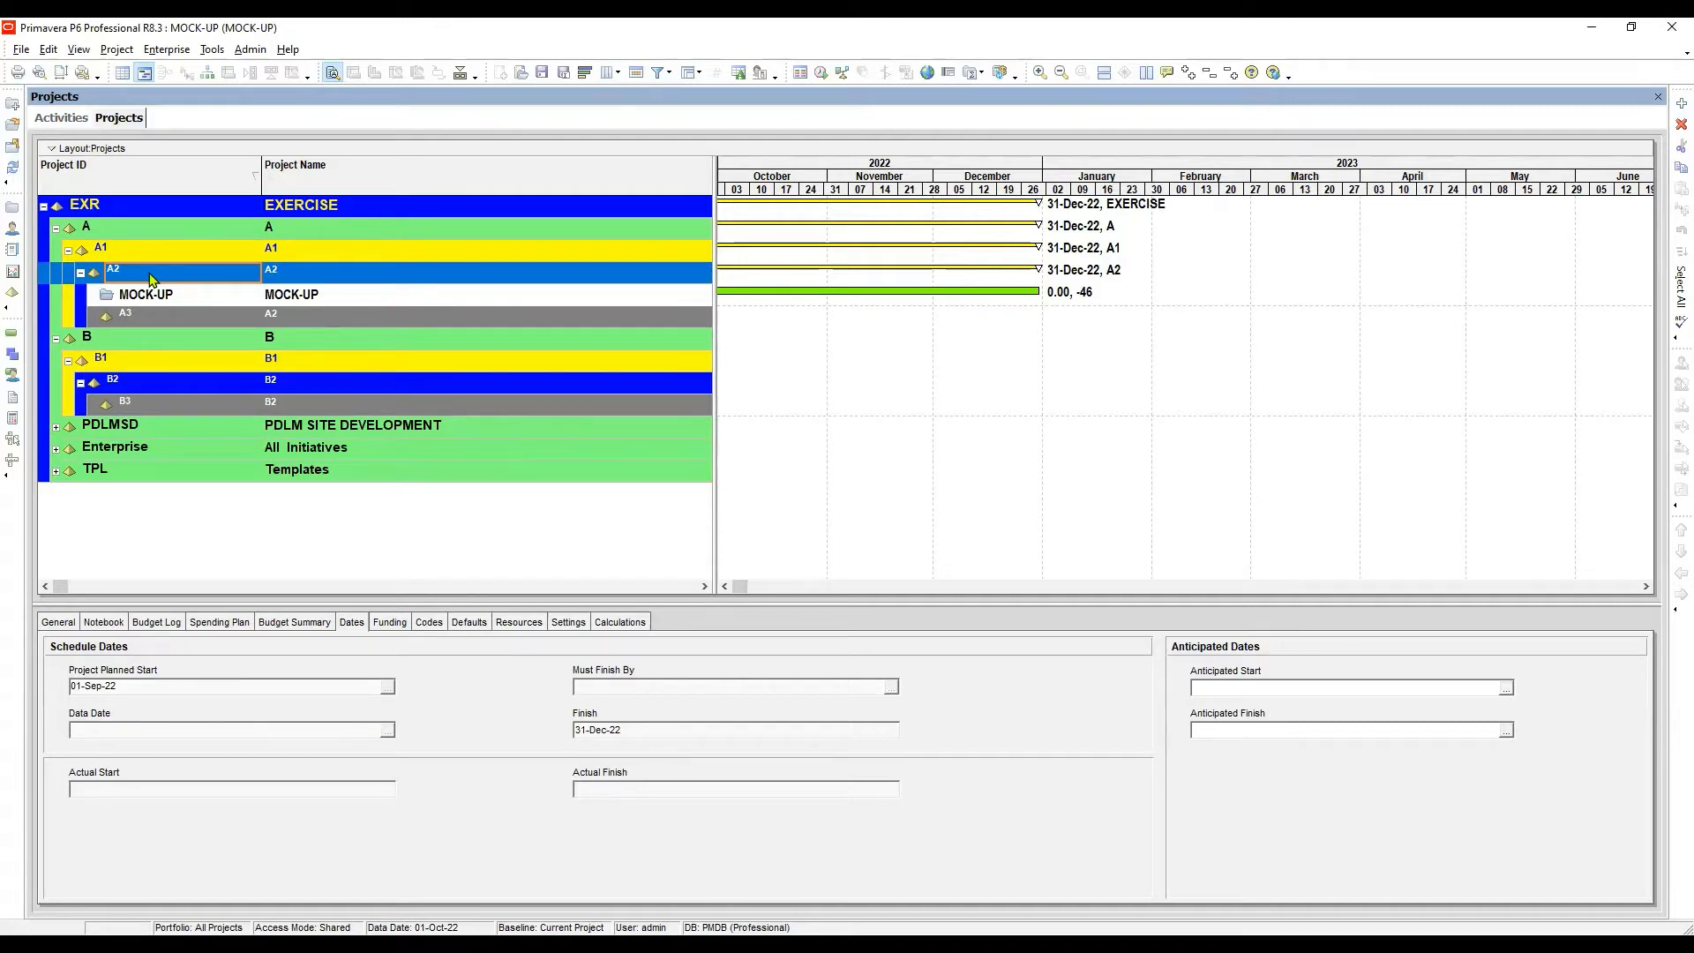
left_click(161, 295)
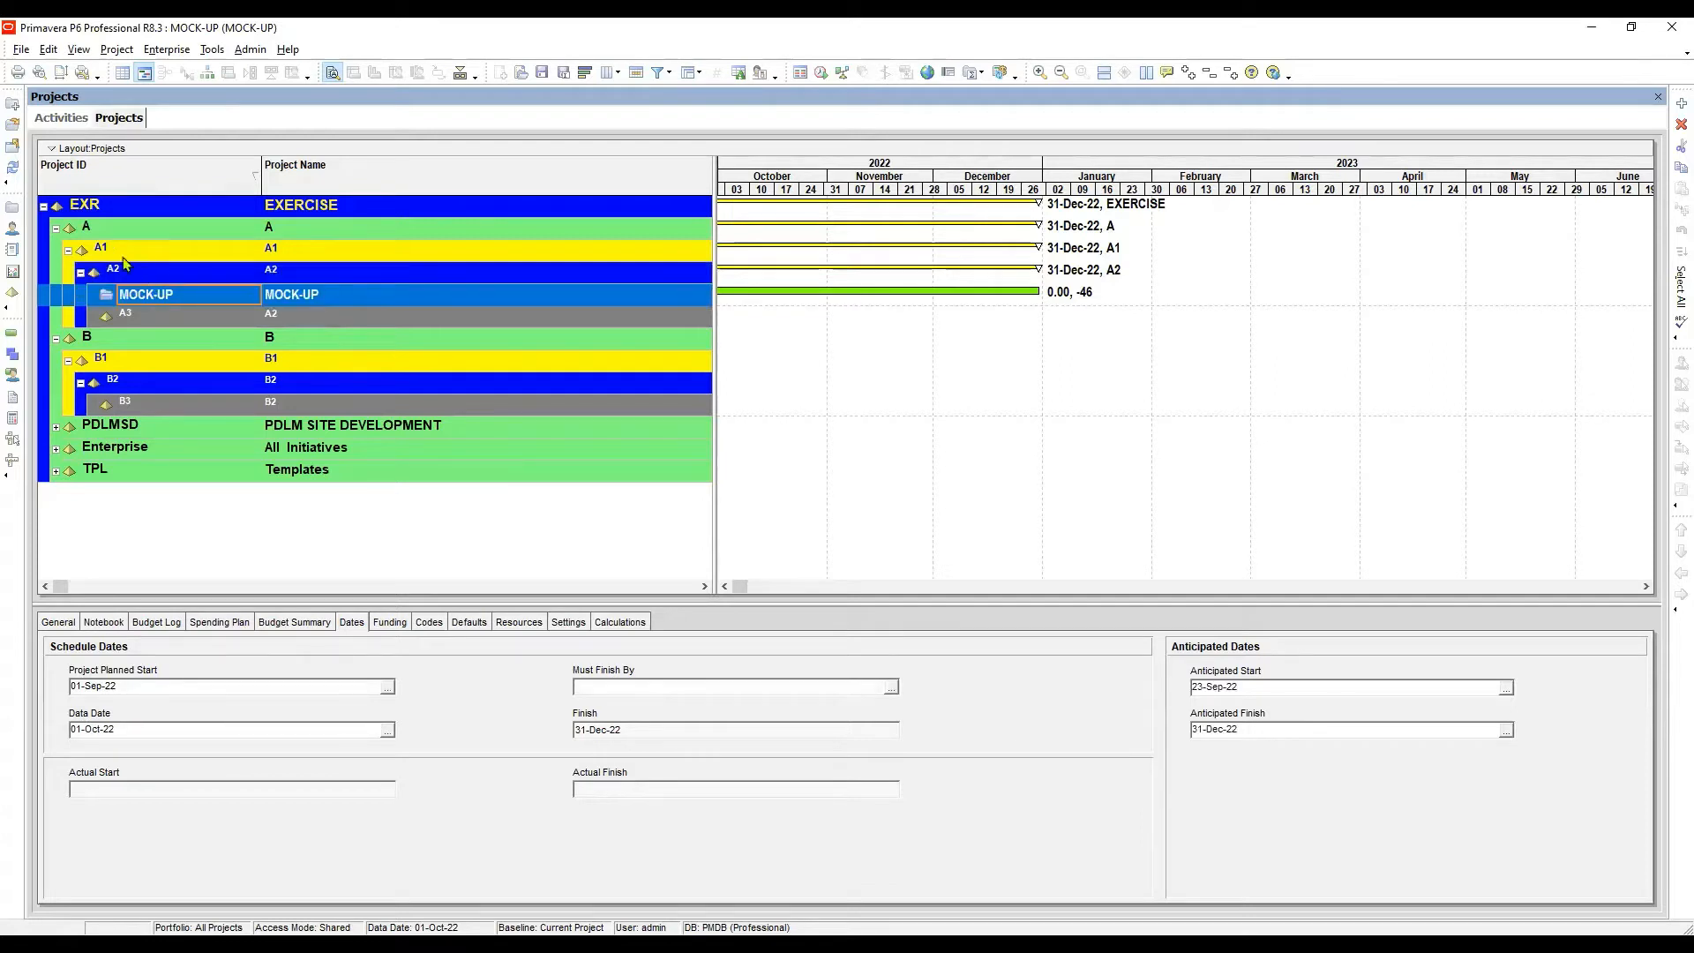
left_click(104, 234)
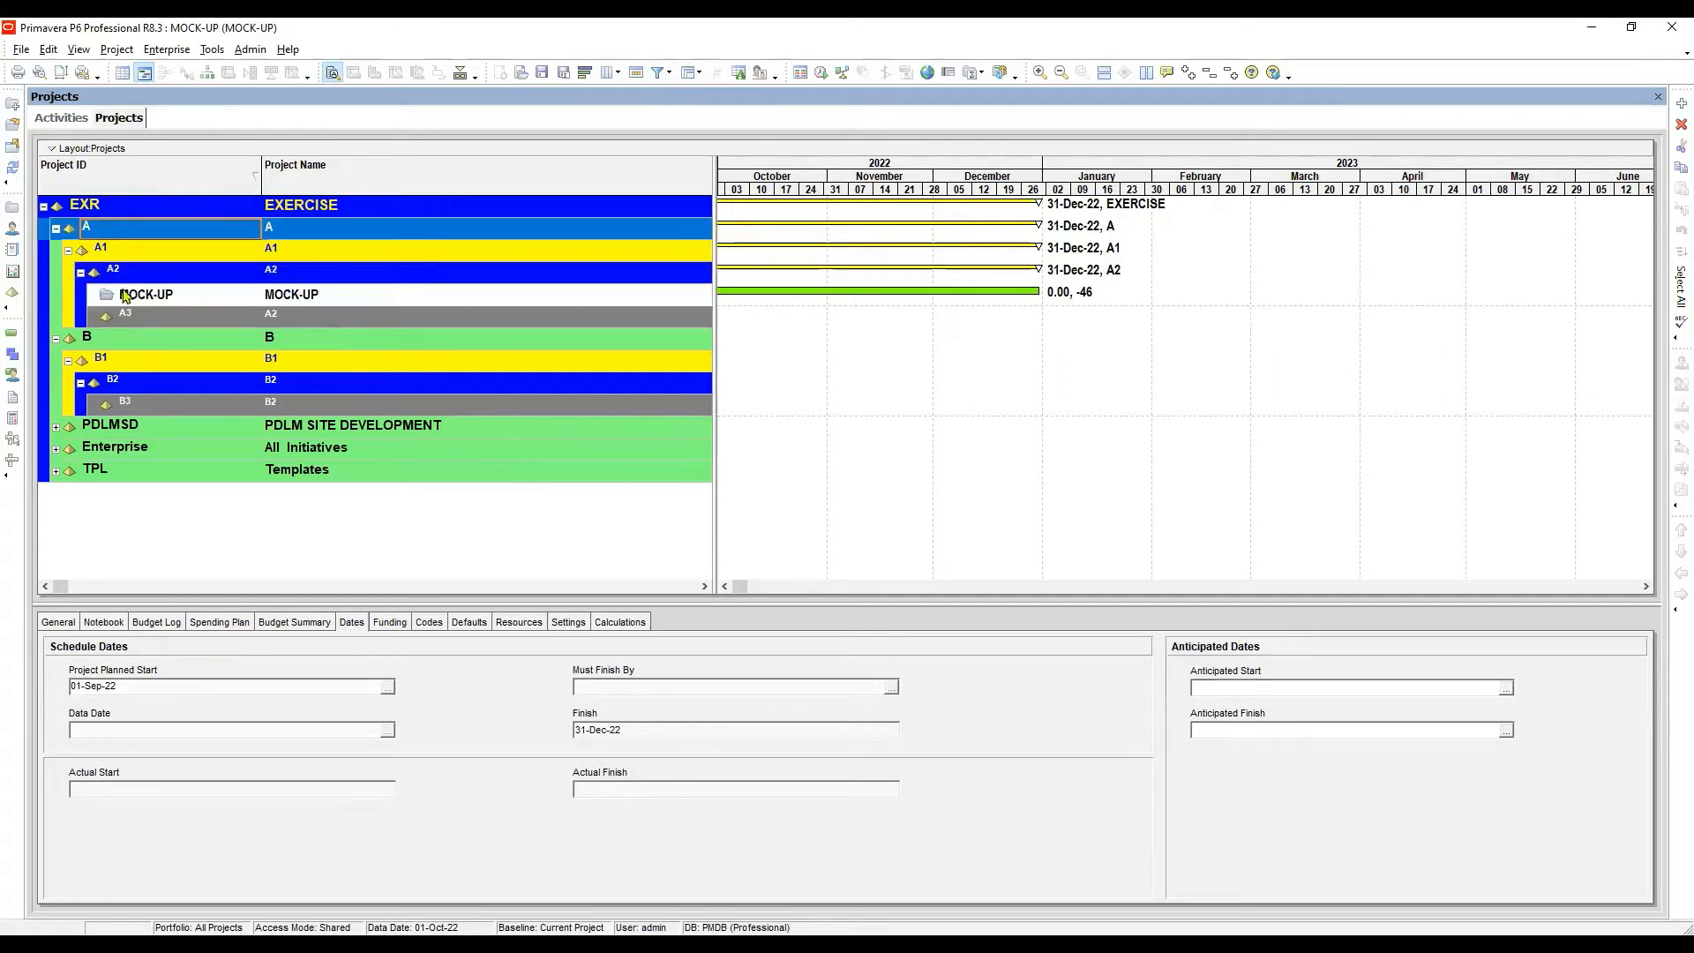
left_click(102, 343)
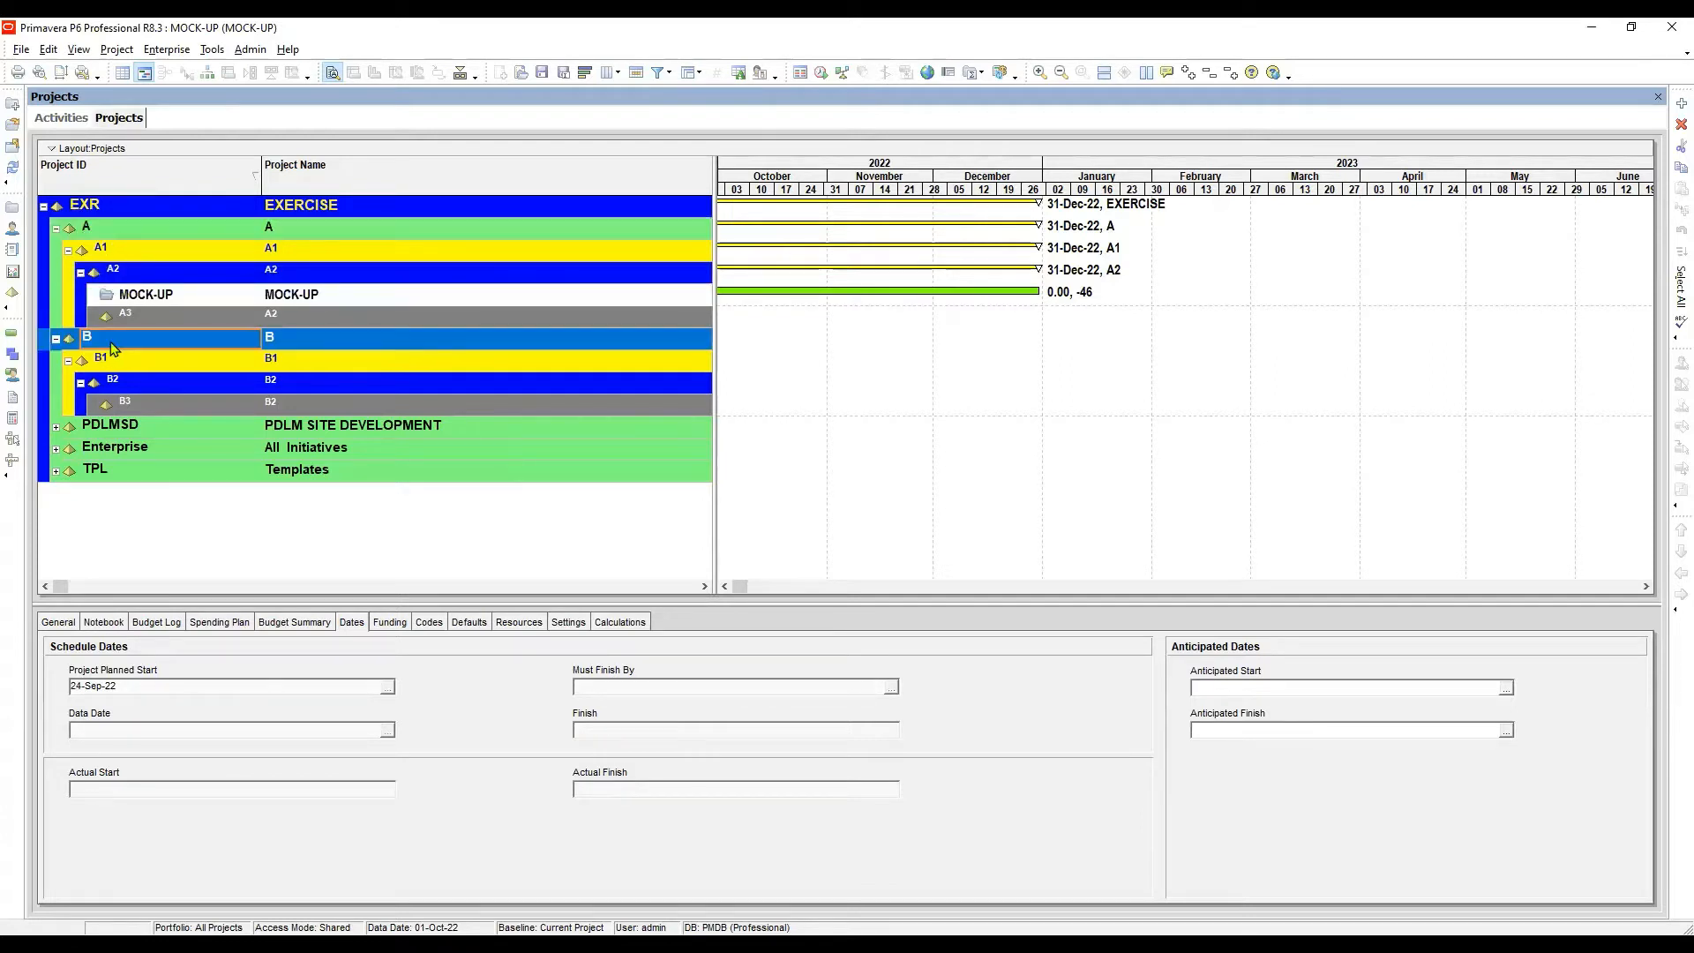
left_click(123, 253)
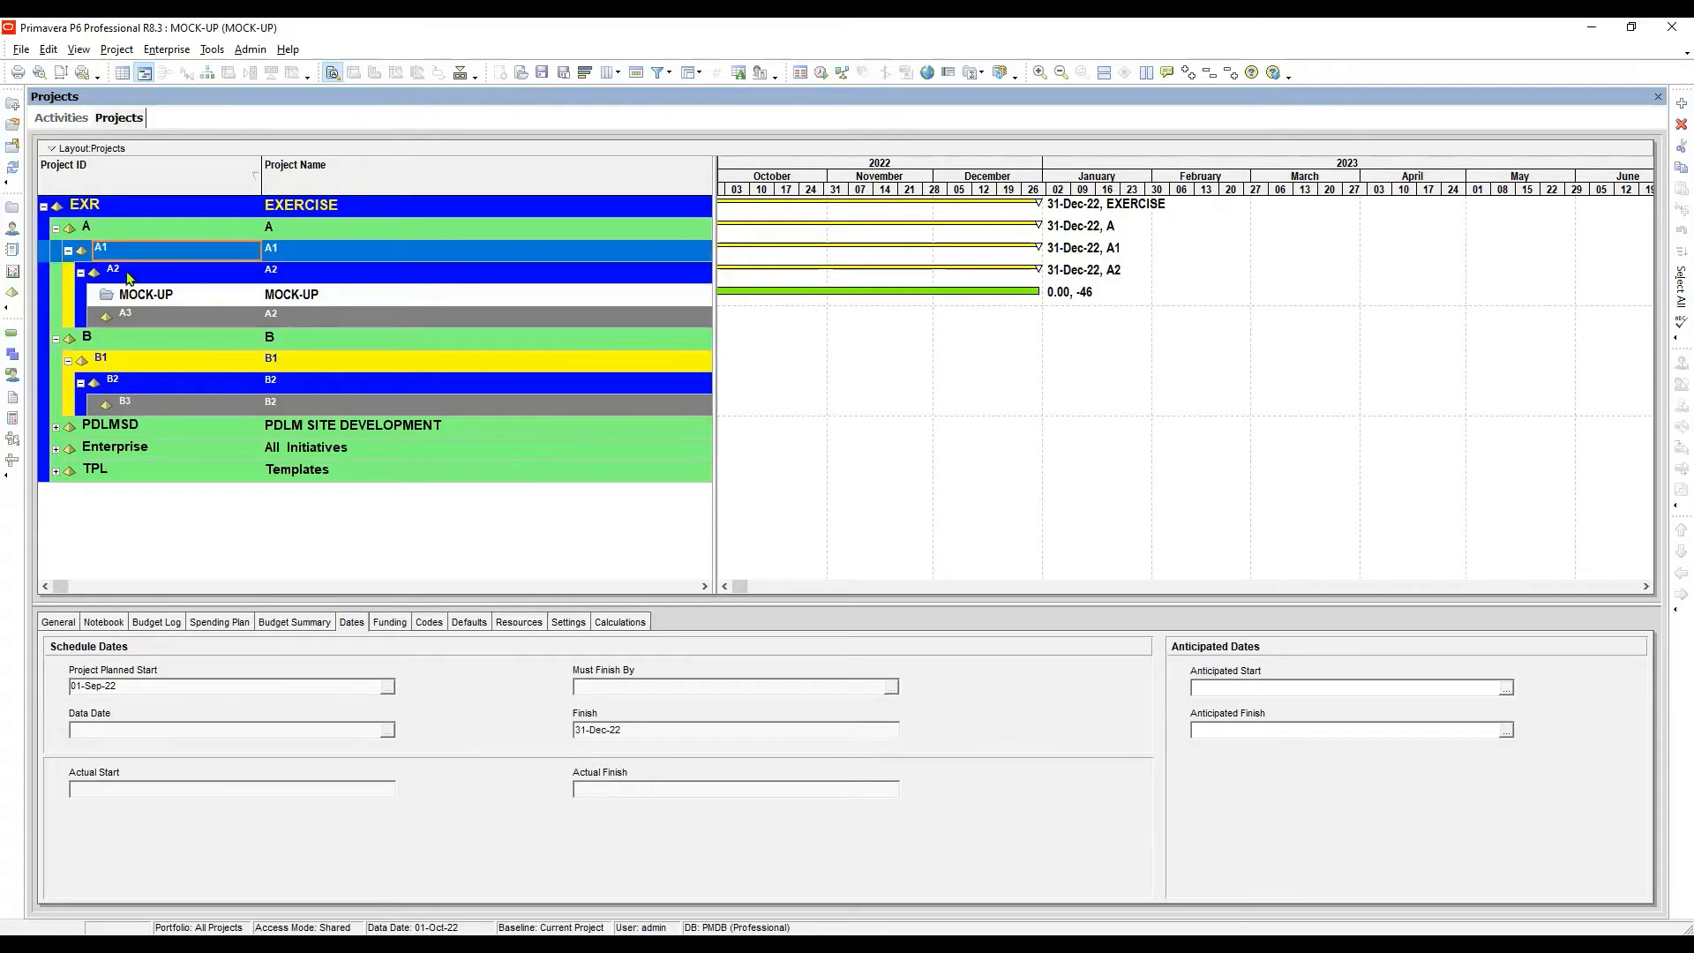
left_click(130, 273)
left_click(130, 252)
left_click(130, 274)
left_click(134, 316)
left_click(112, 232)
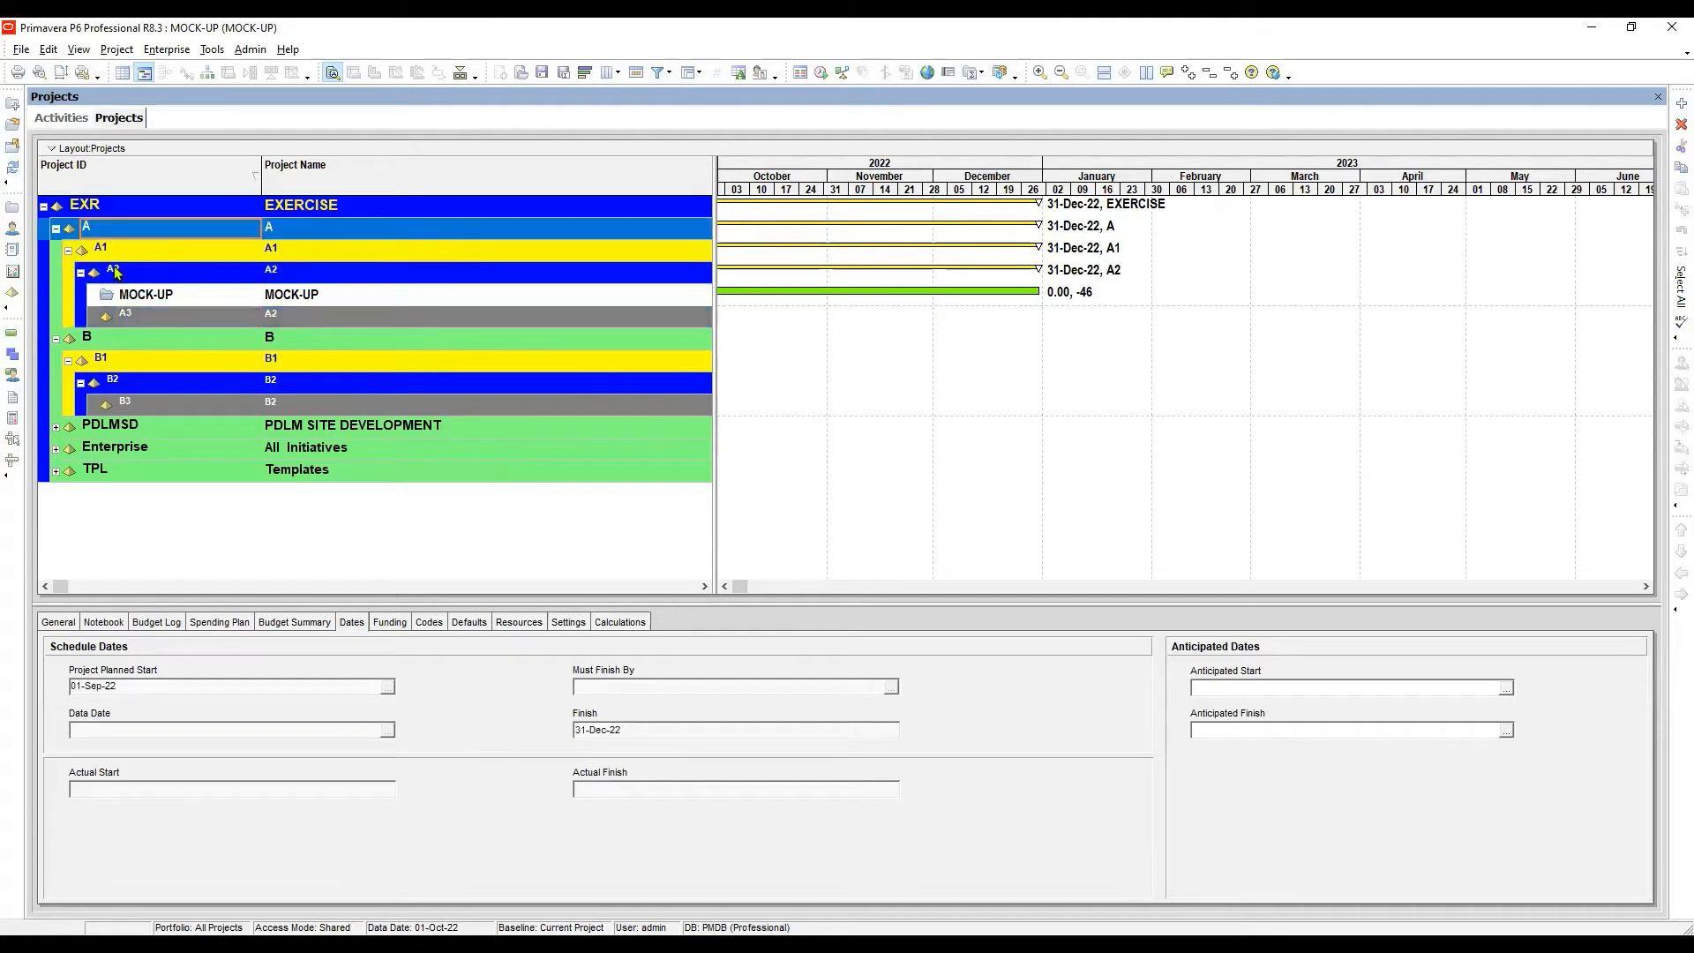
left_click(105, 343)
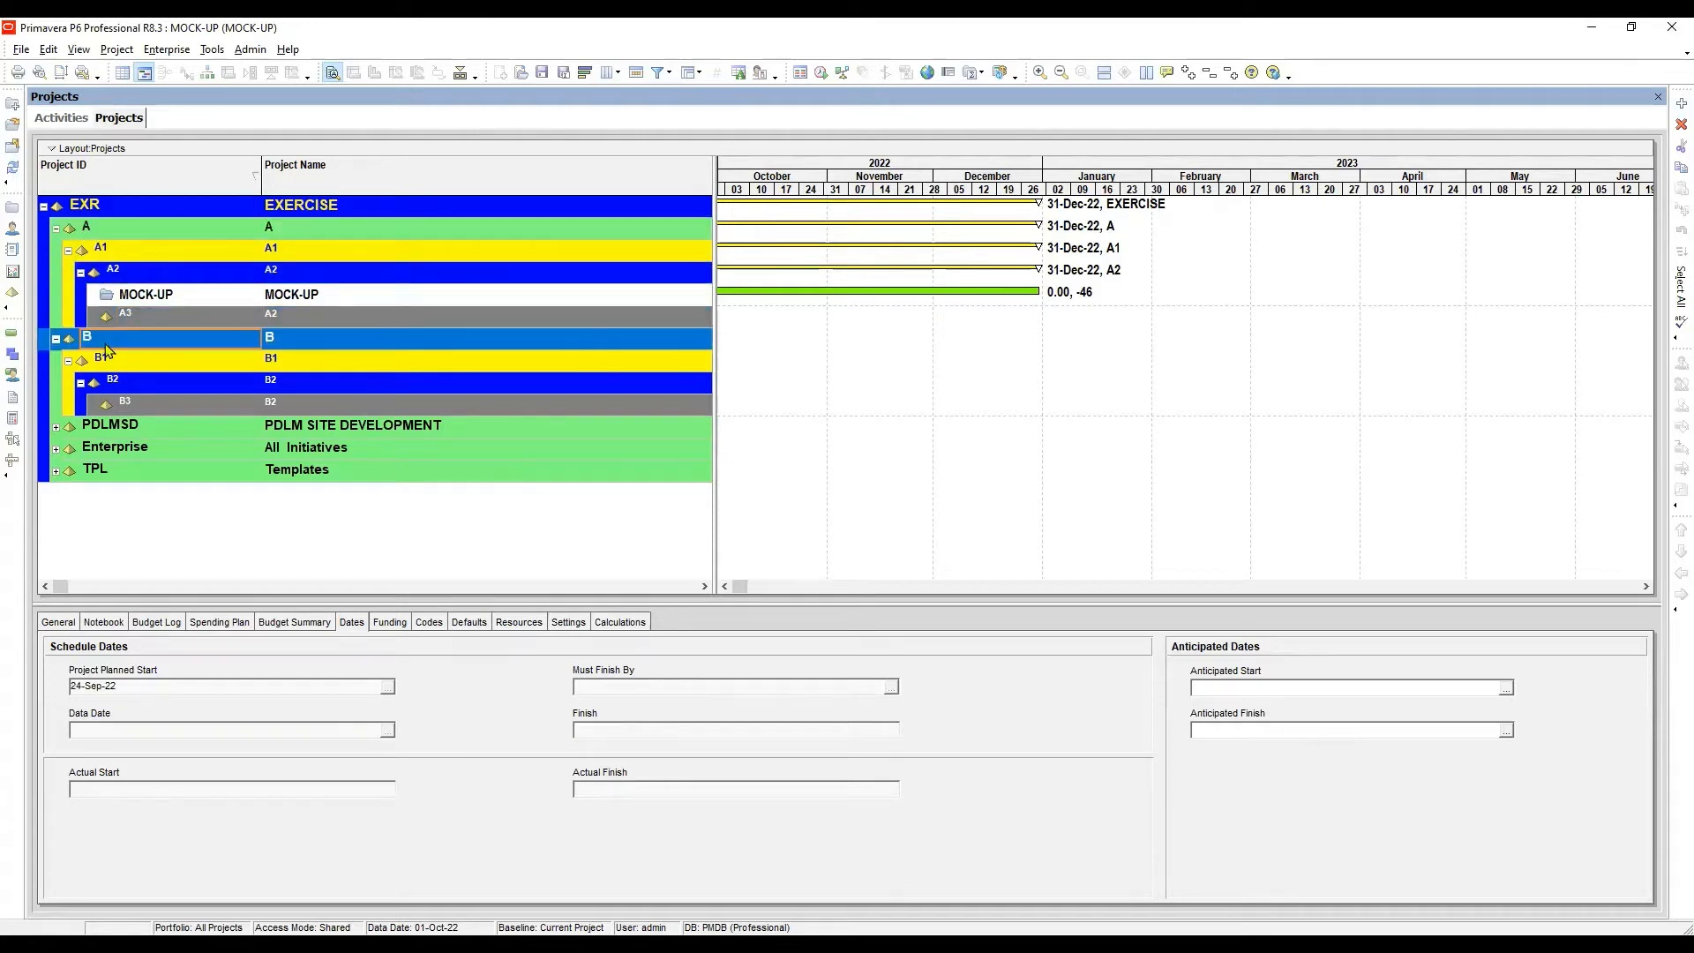
left_click(124, 363)
left_click(131, 388)
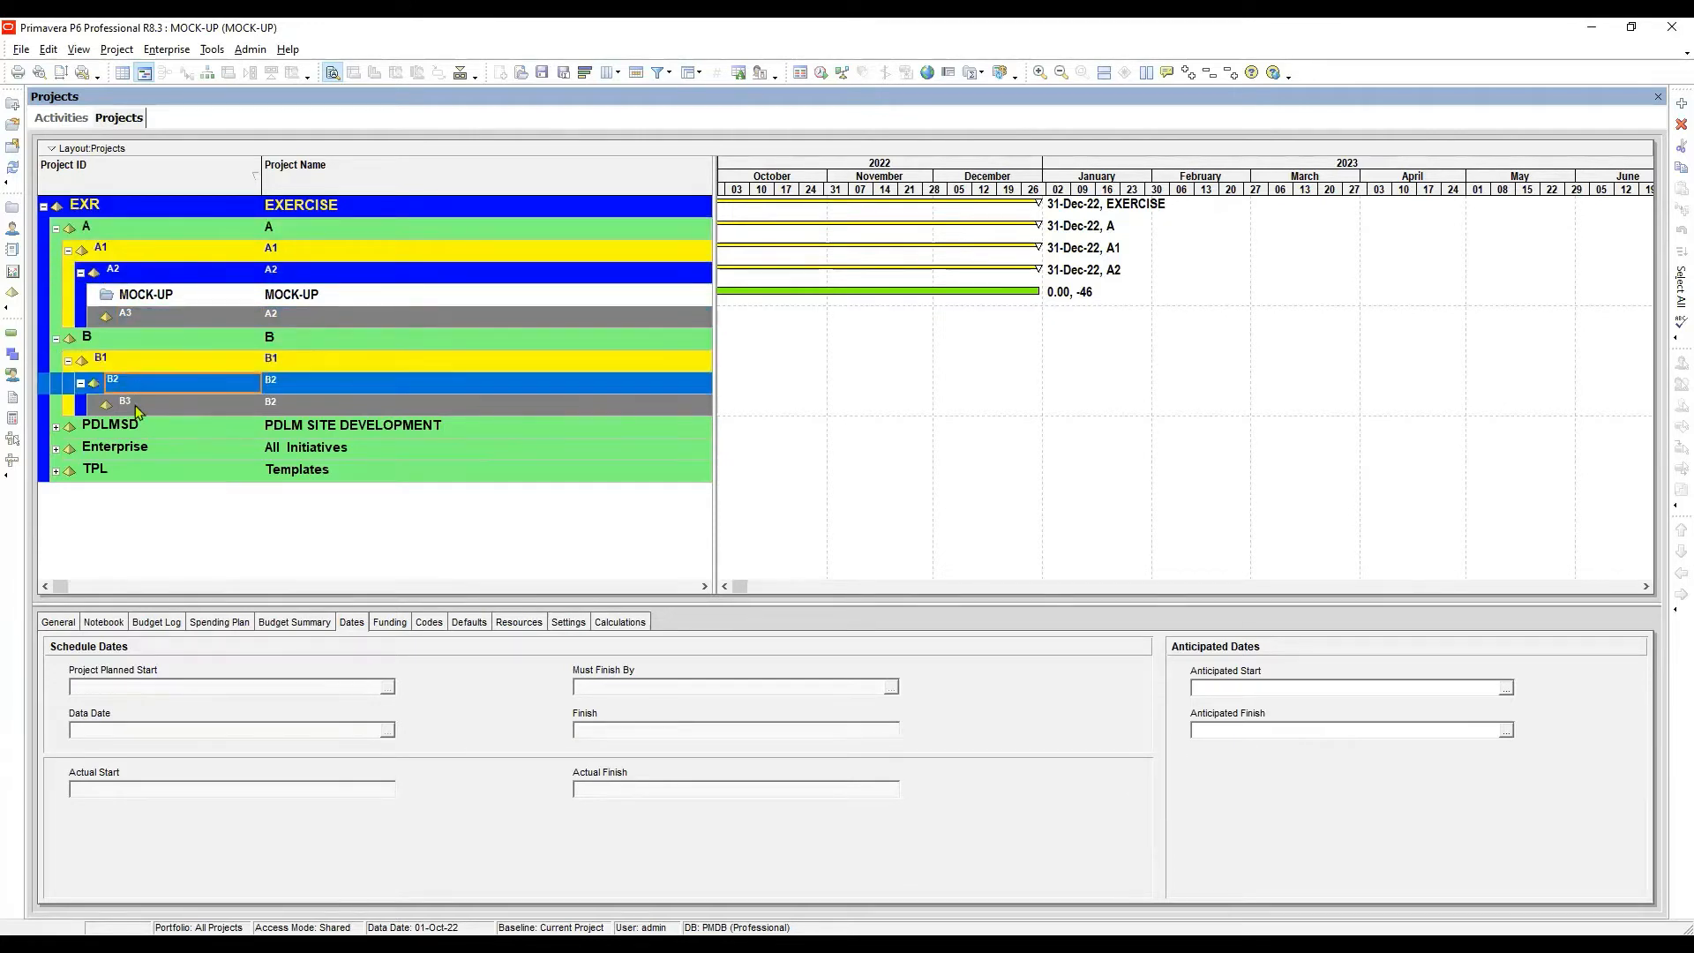
left_click(135, 405)
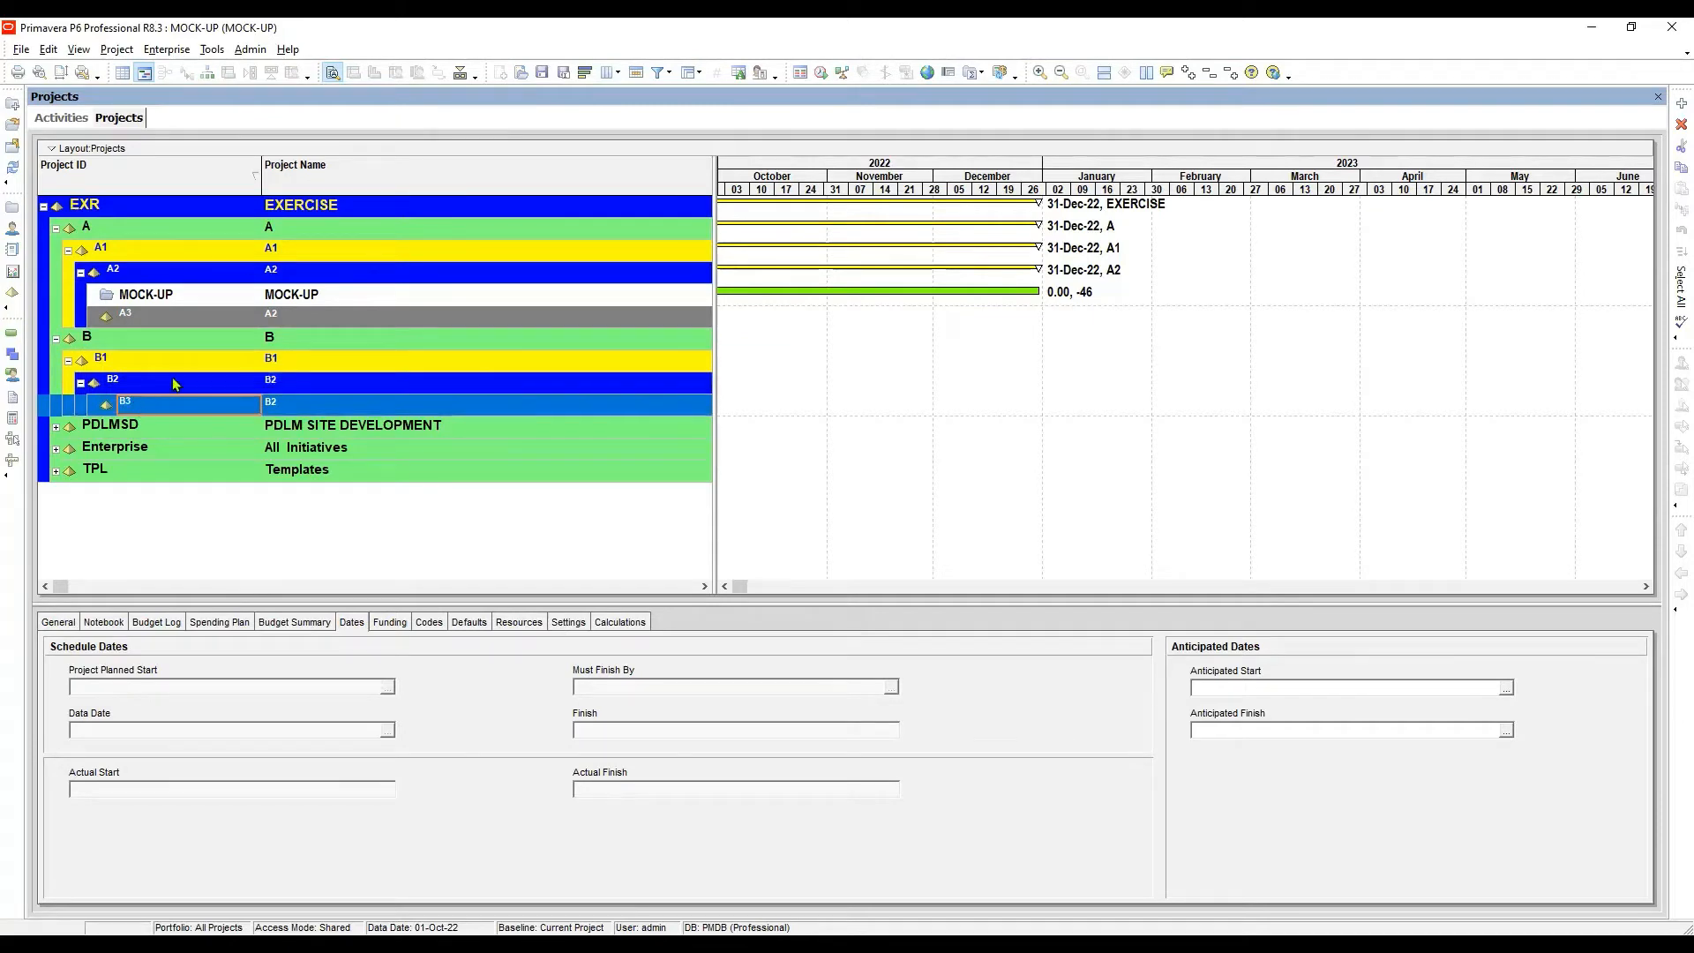
left_click(167, 298)
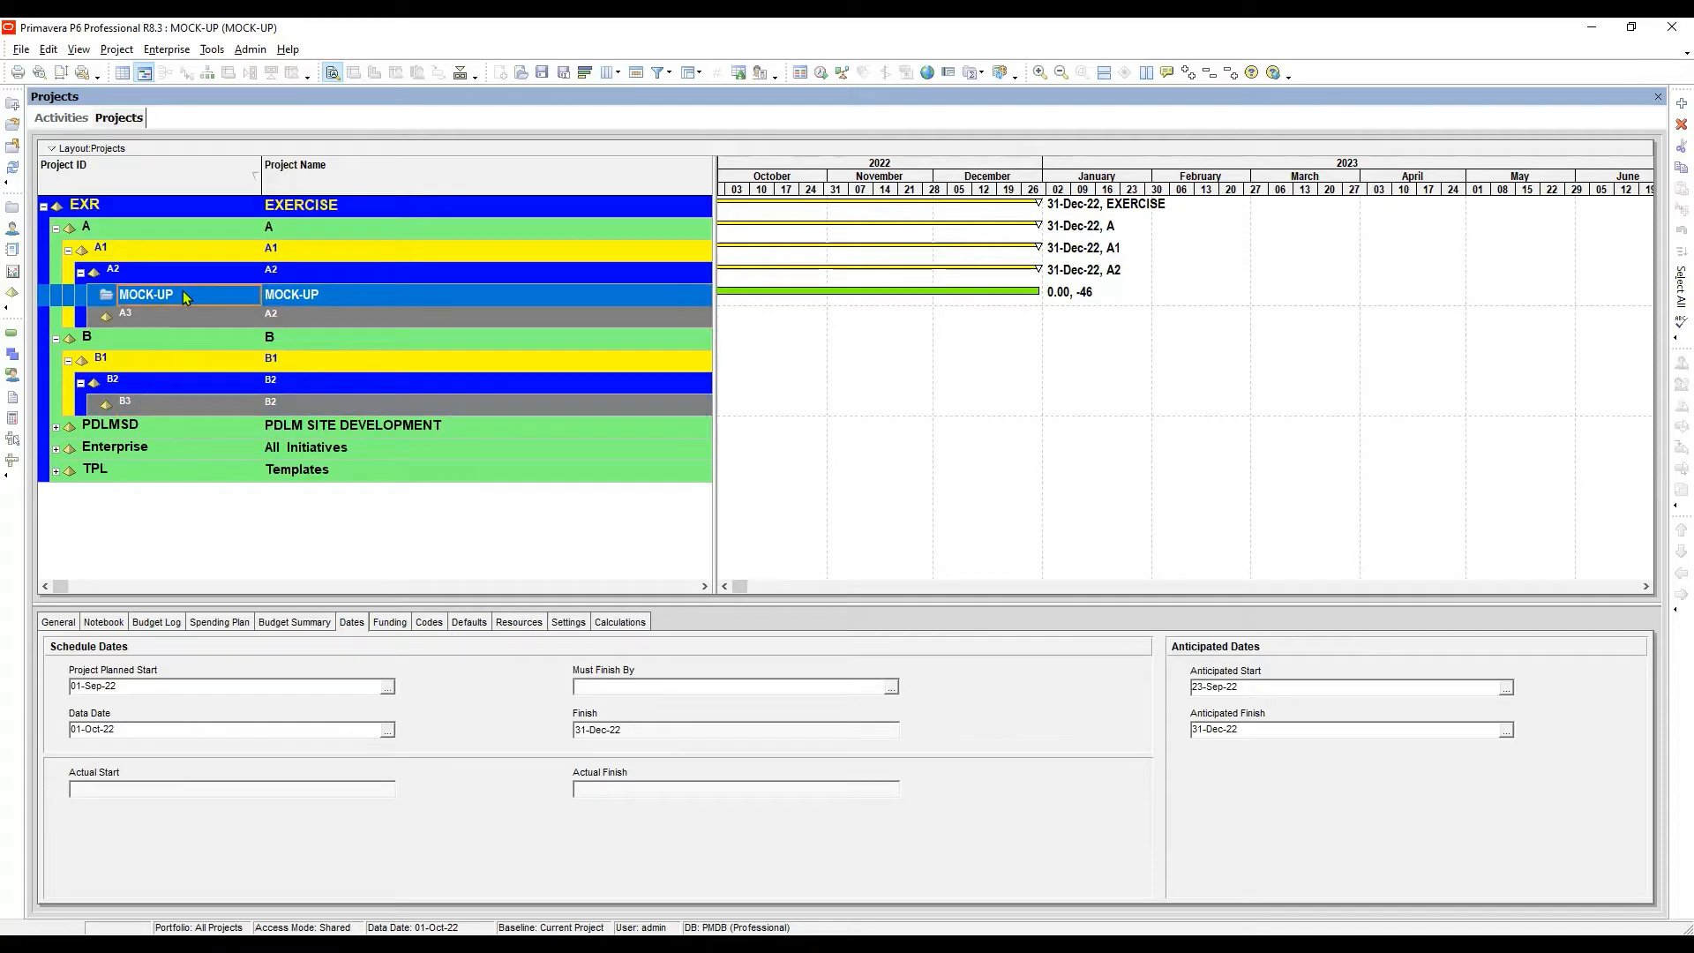
Compare the MOCK-UP project with its parent EPS nodes A2 and A
left_click(118, 269)
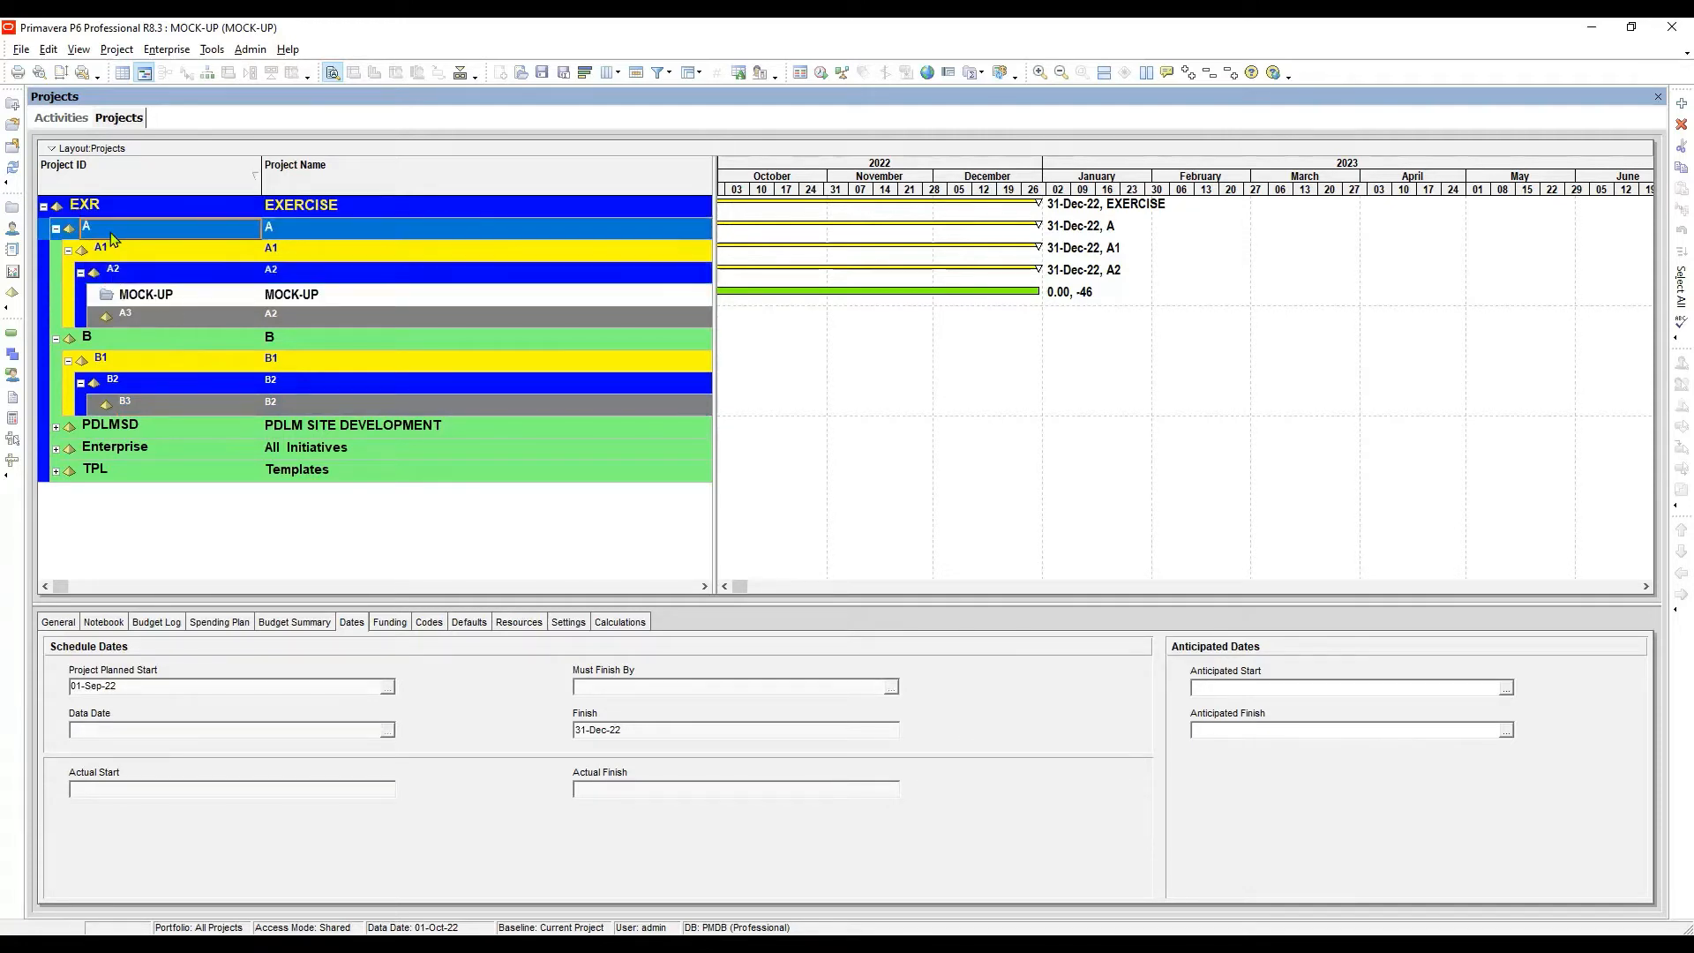
left_click(150, 295)
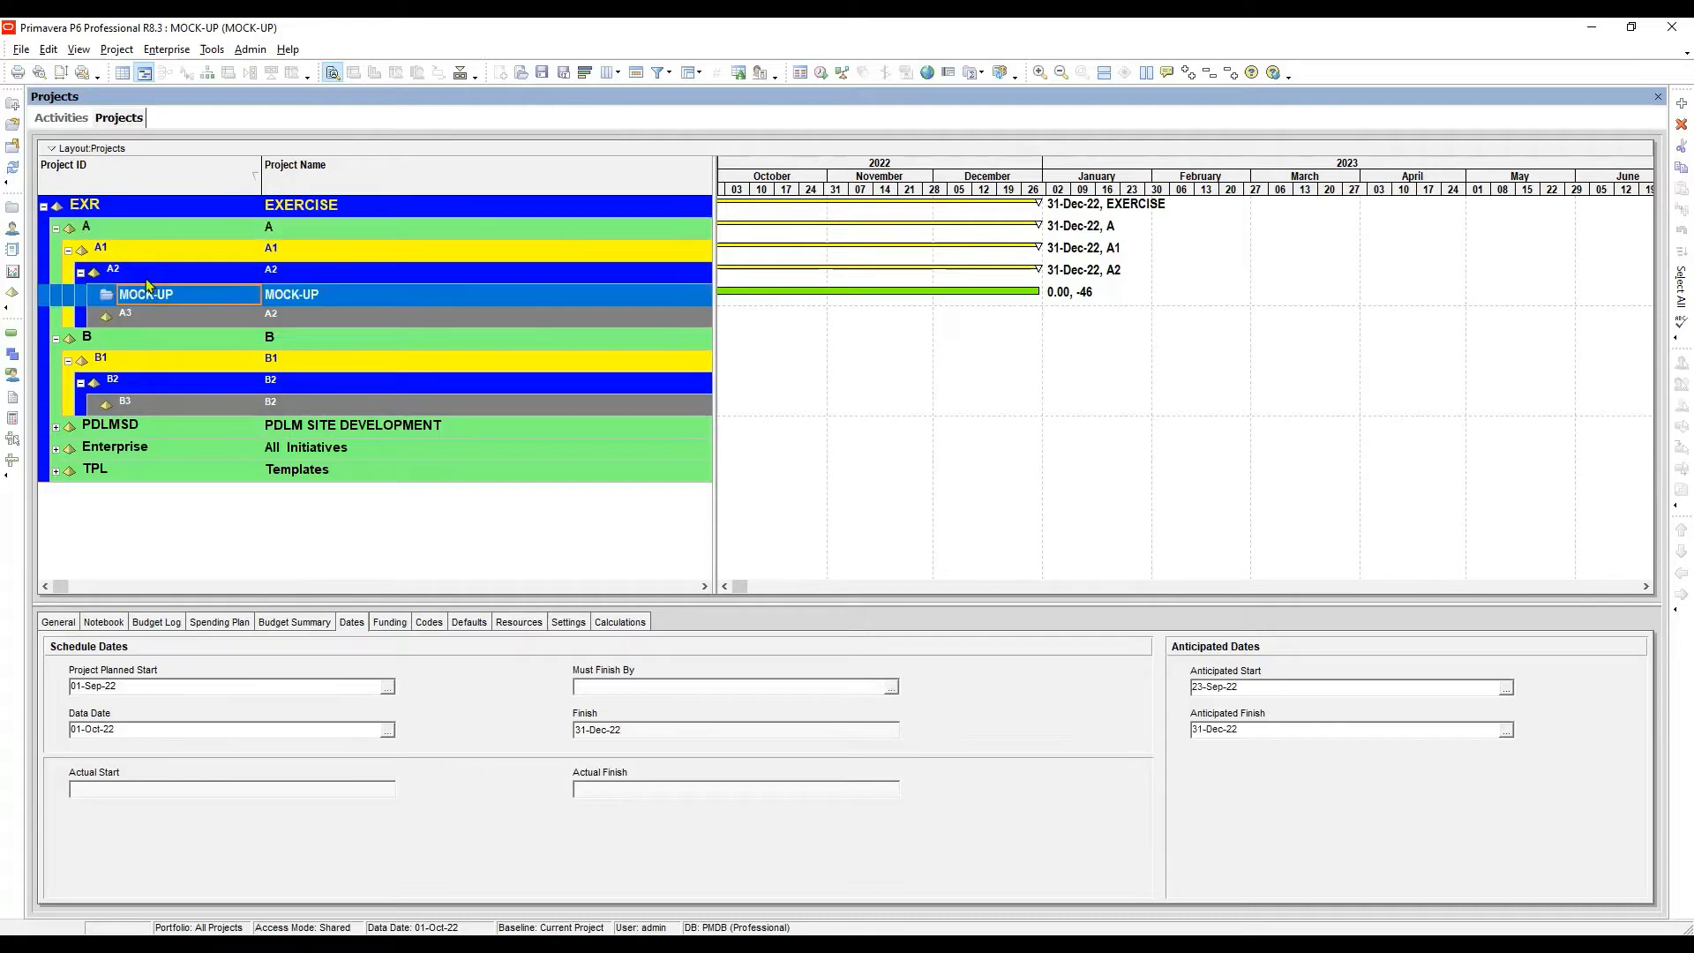
key("Up")
left_click(159, 299)
left_click(221, 302)
left_click(176, 272)
left_click(167, 296)
left_click(148, 273)
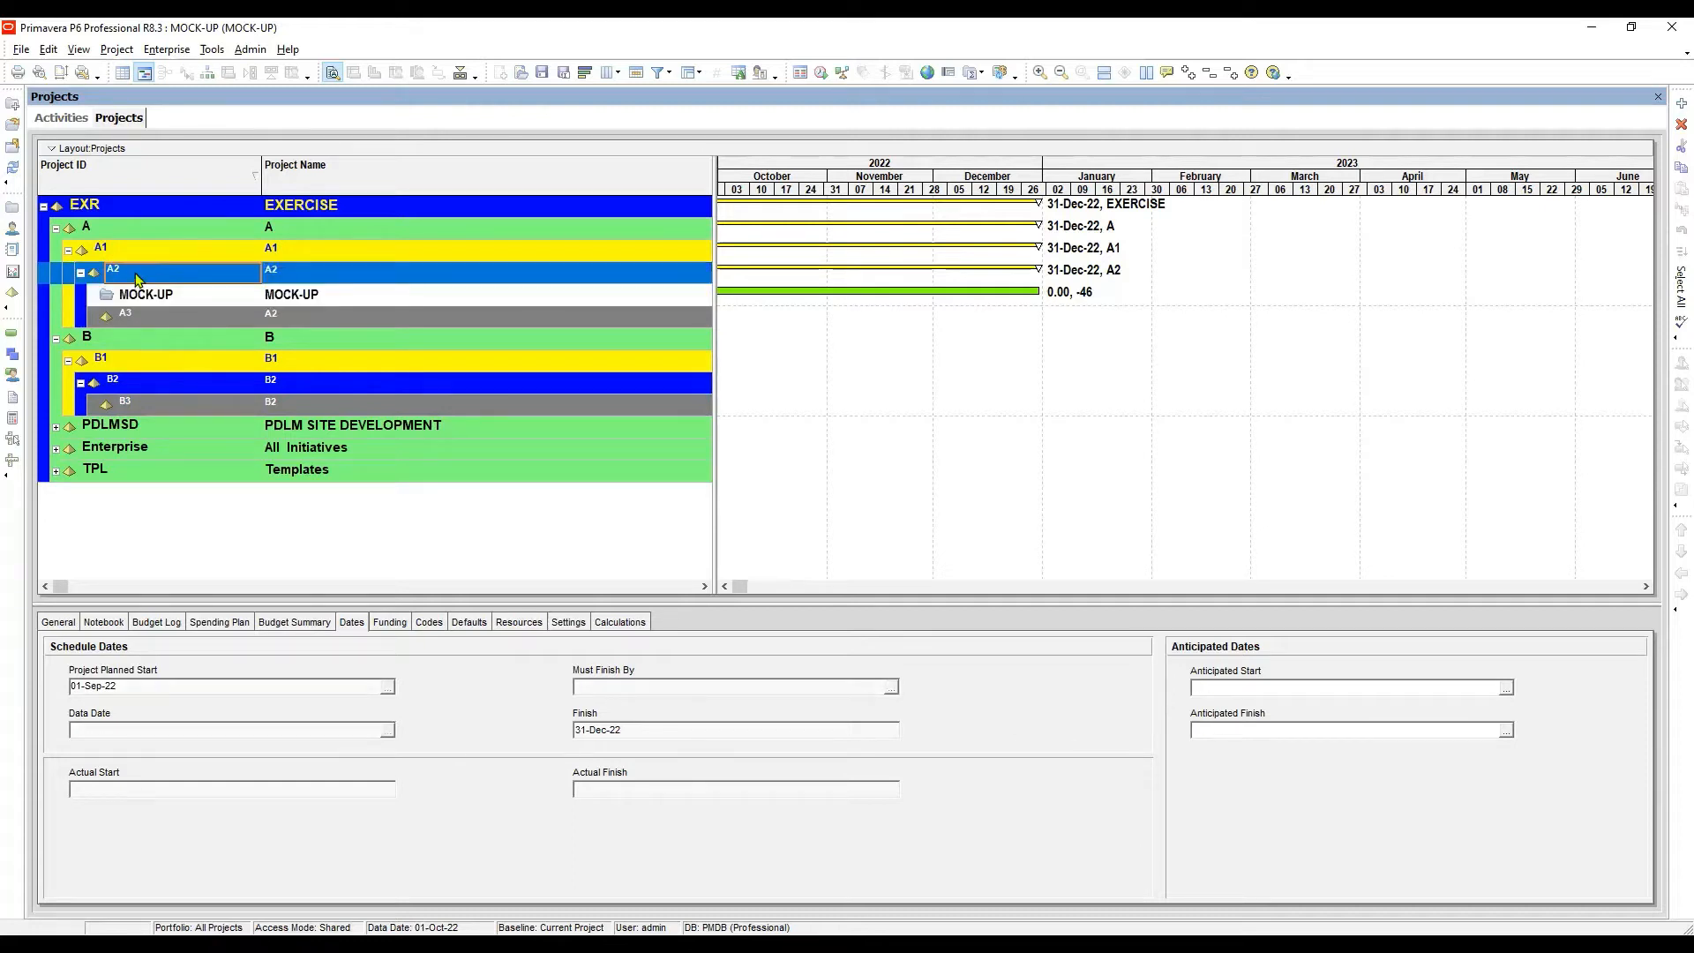
left_click(100, 231)
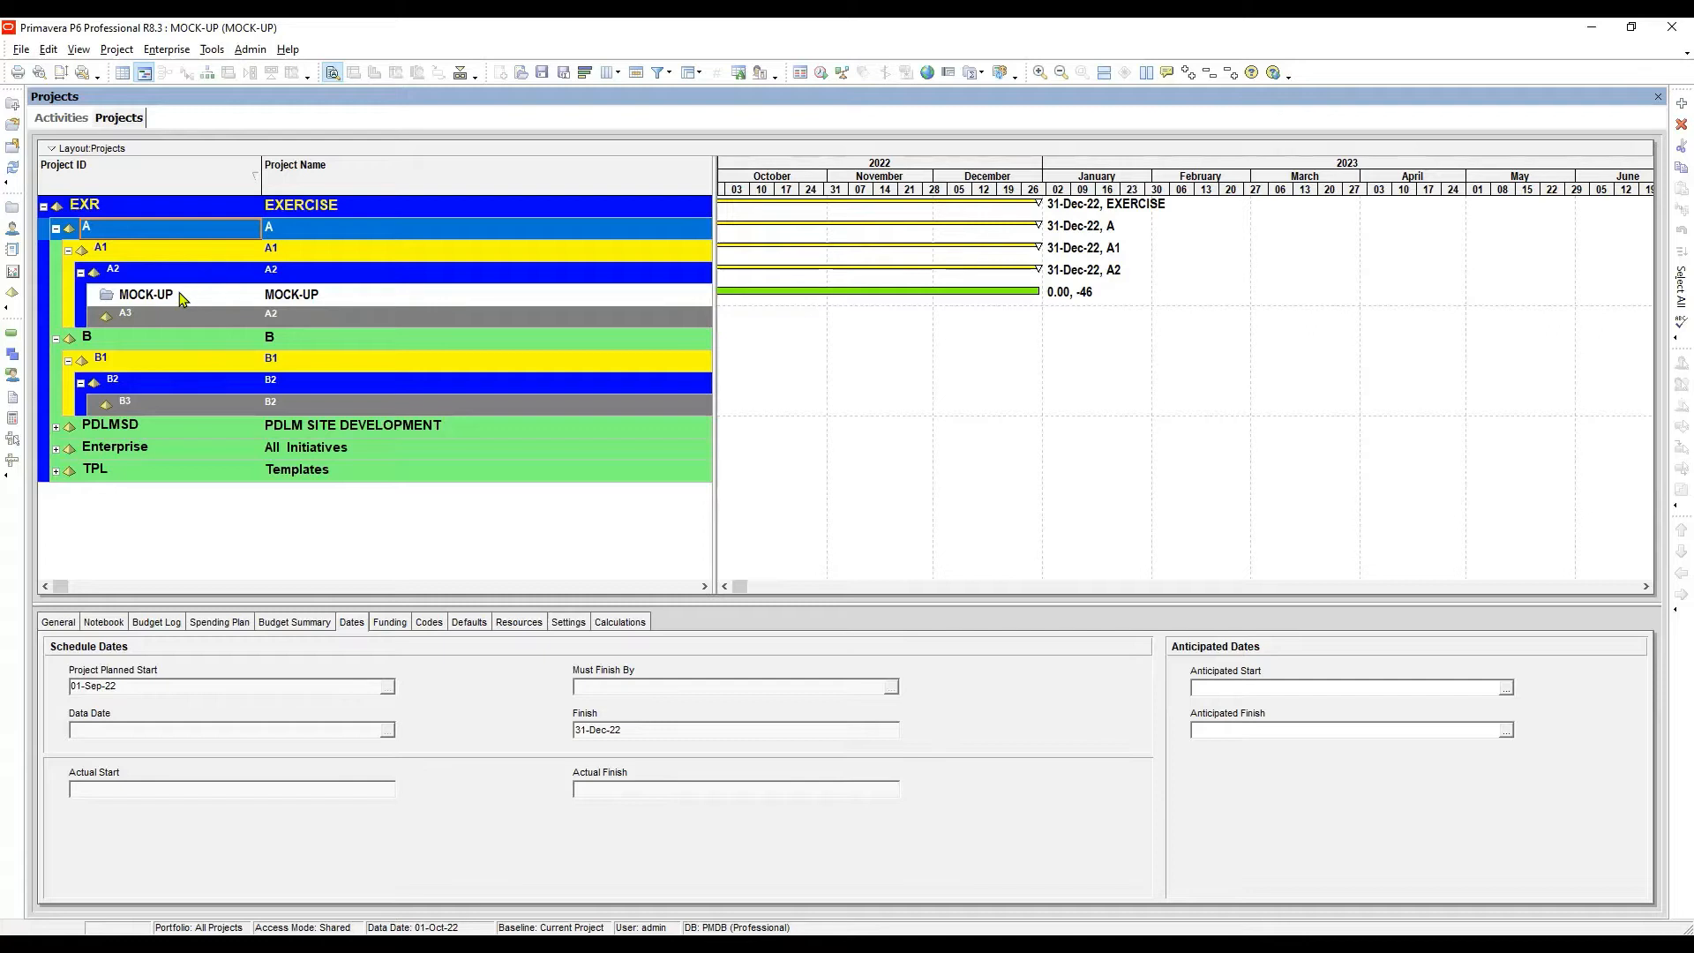
Delete the MOCK-UP project's PROJECT ACTIVITY CODE from the project-level activity code definitions
left_click(168, 51)
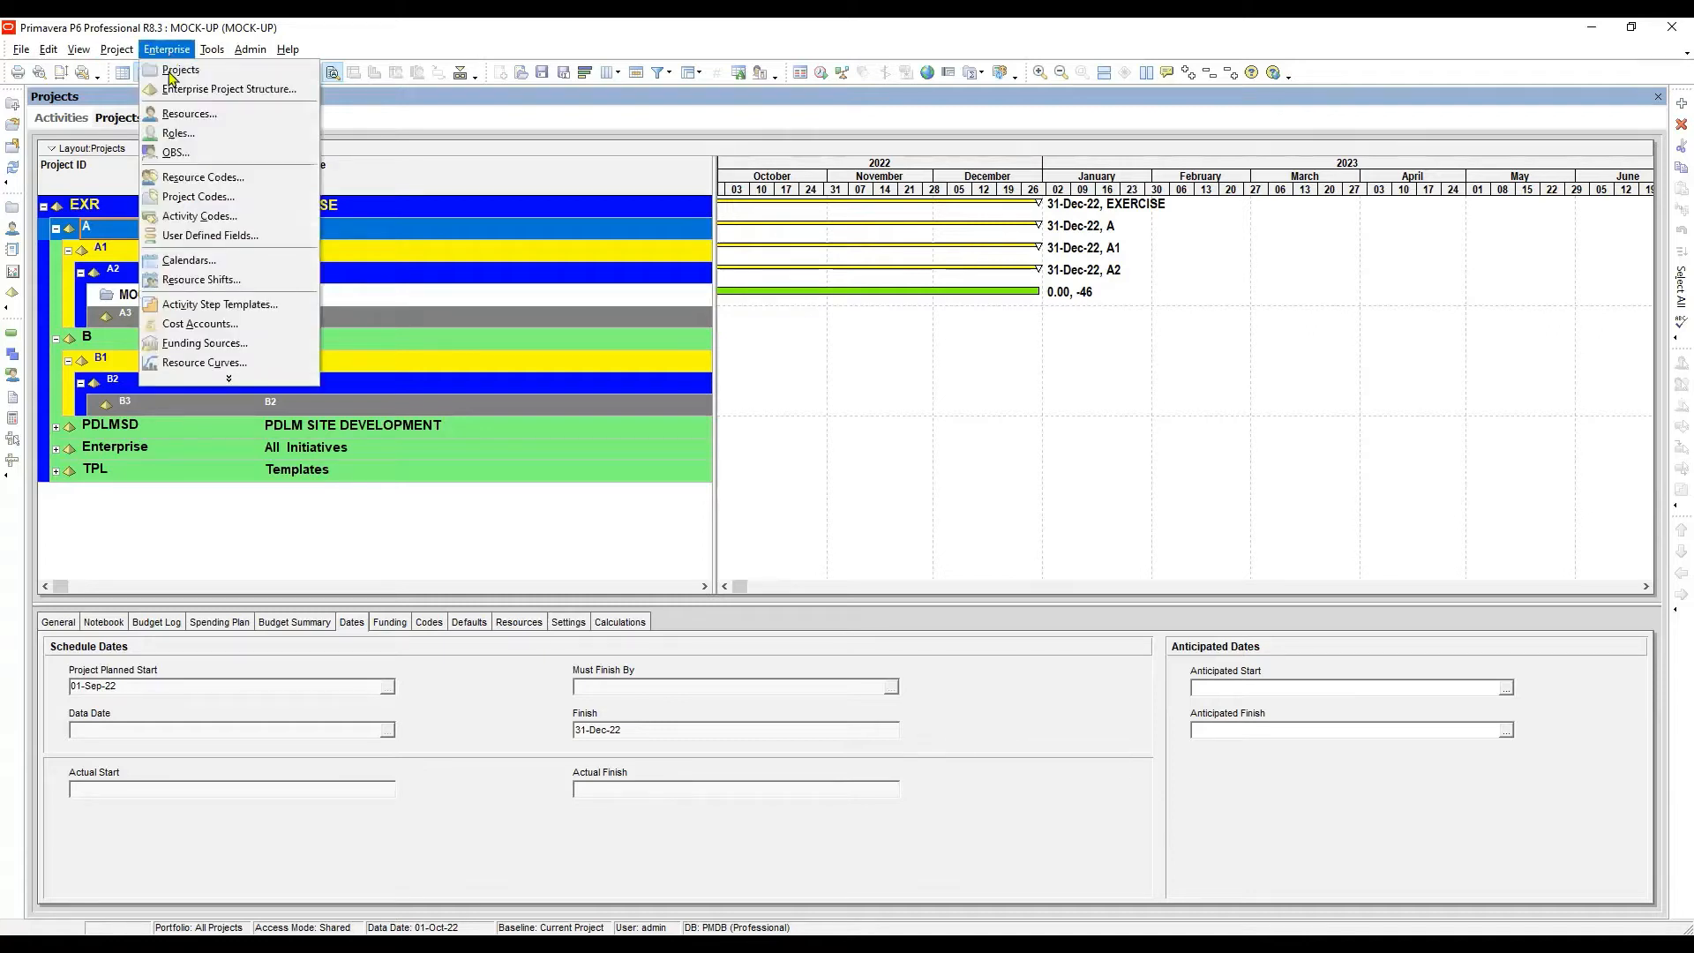
left_click(203, 217)
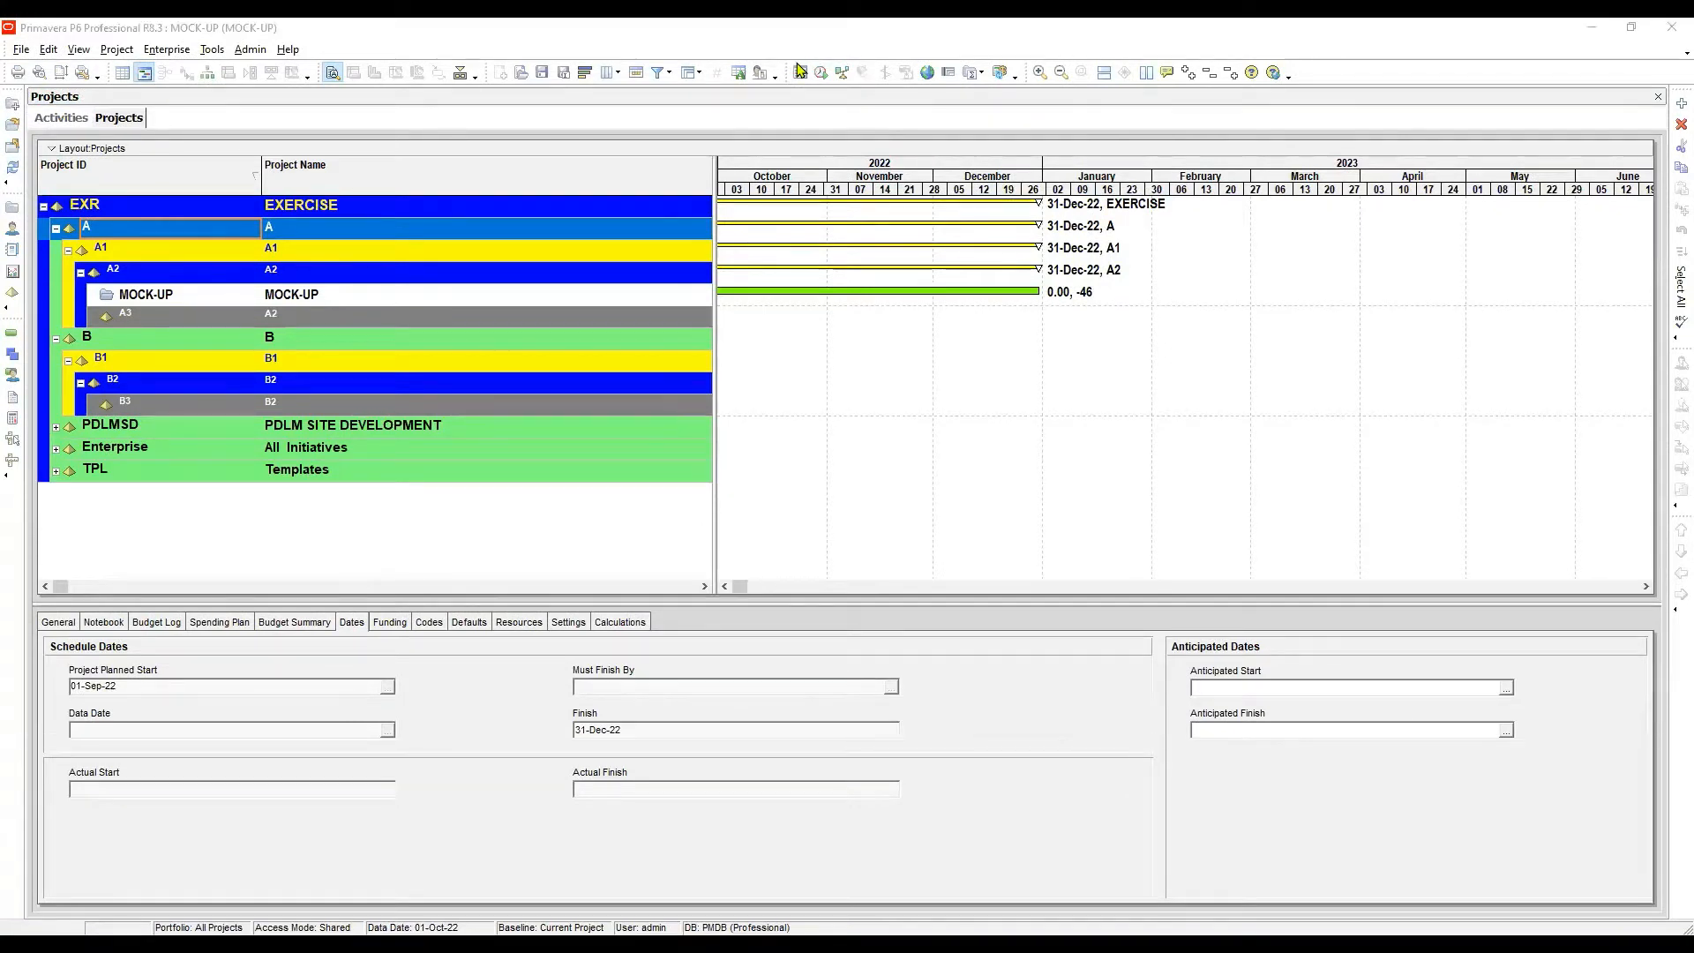
left_click(801, 70)
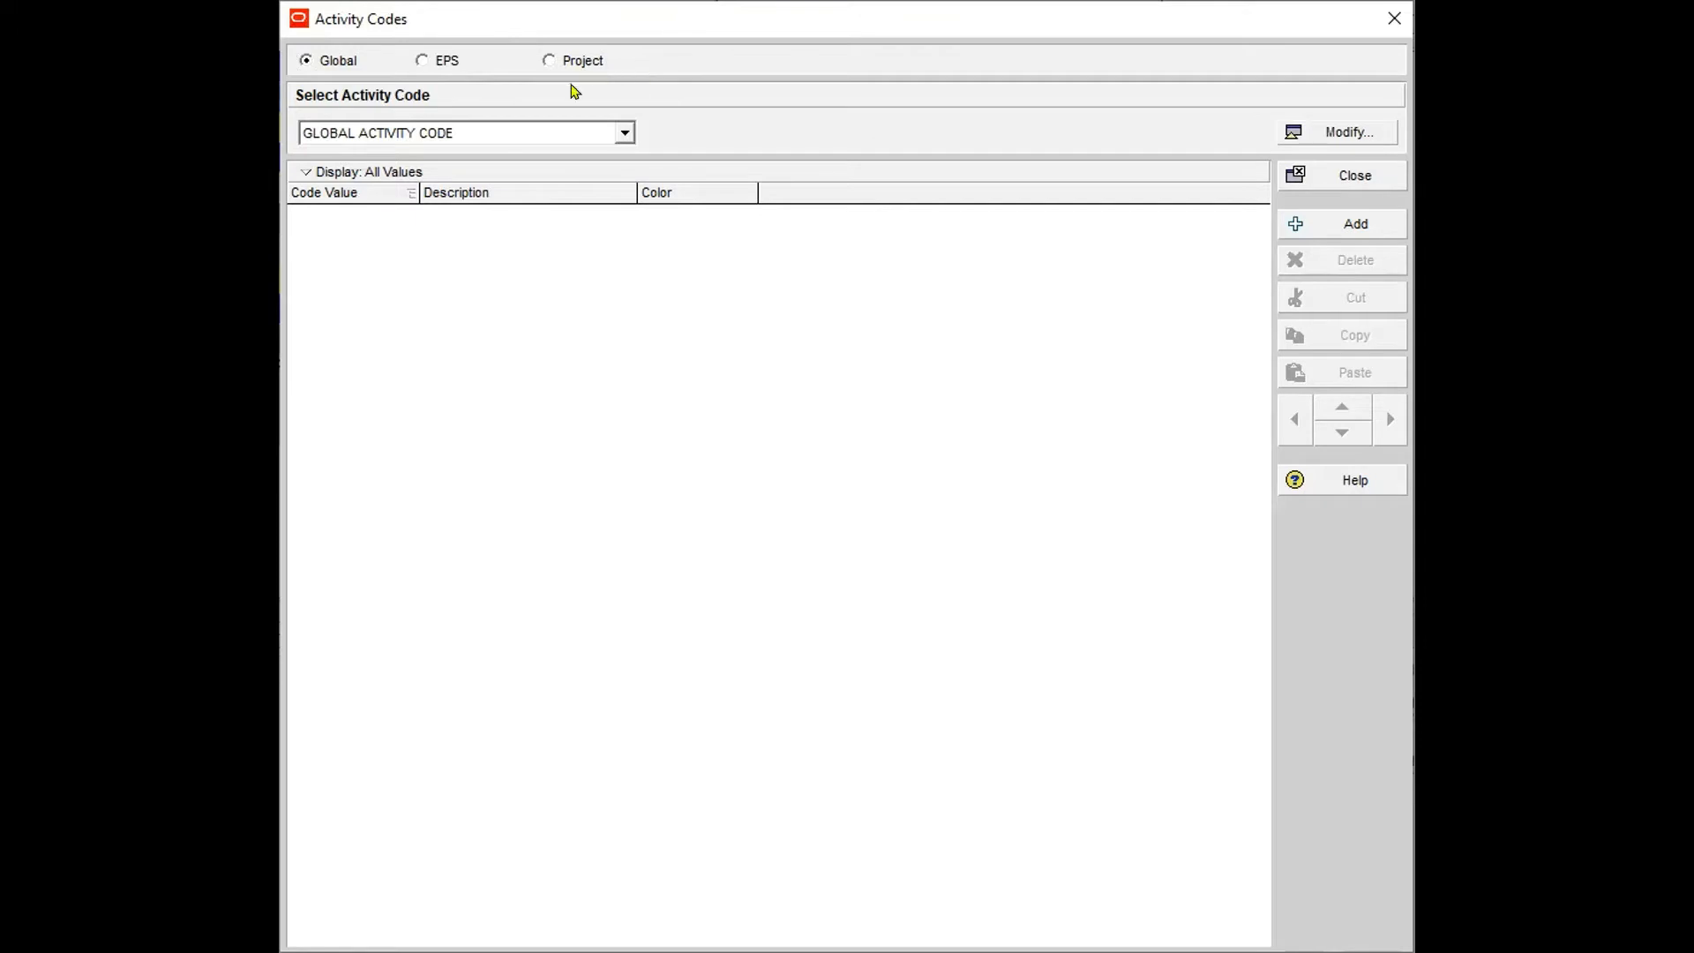
left_click(547, 61)
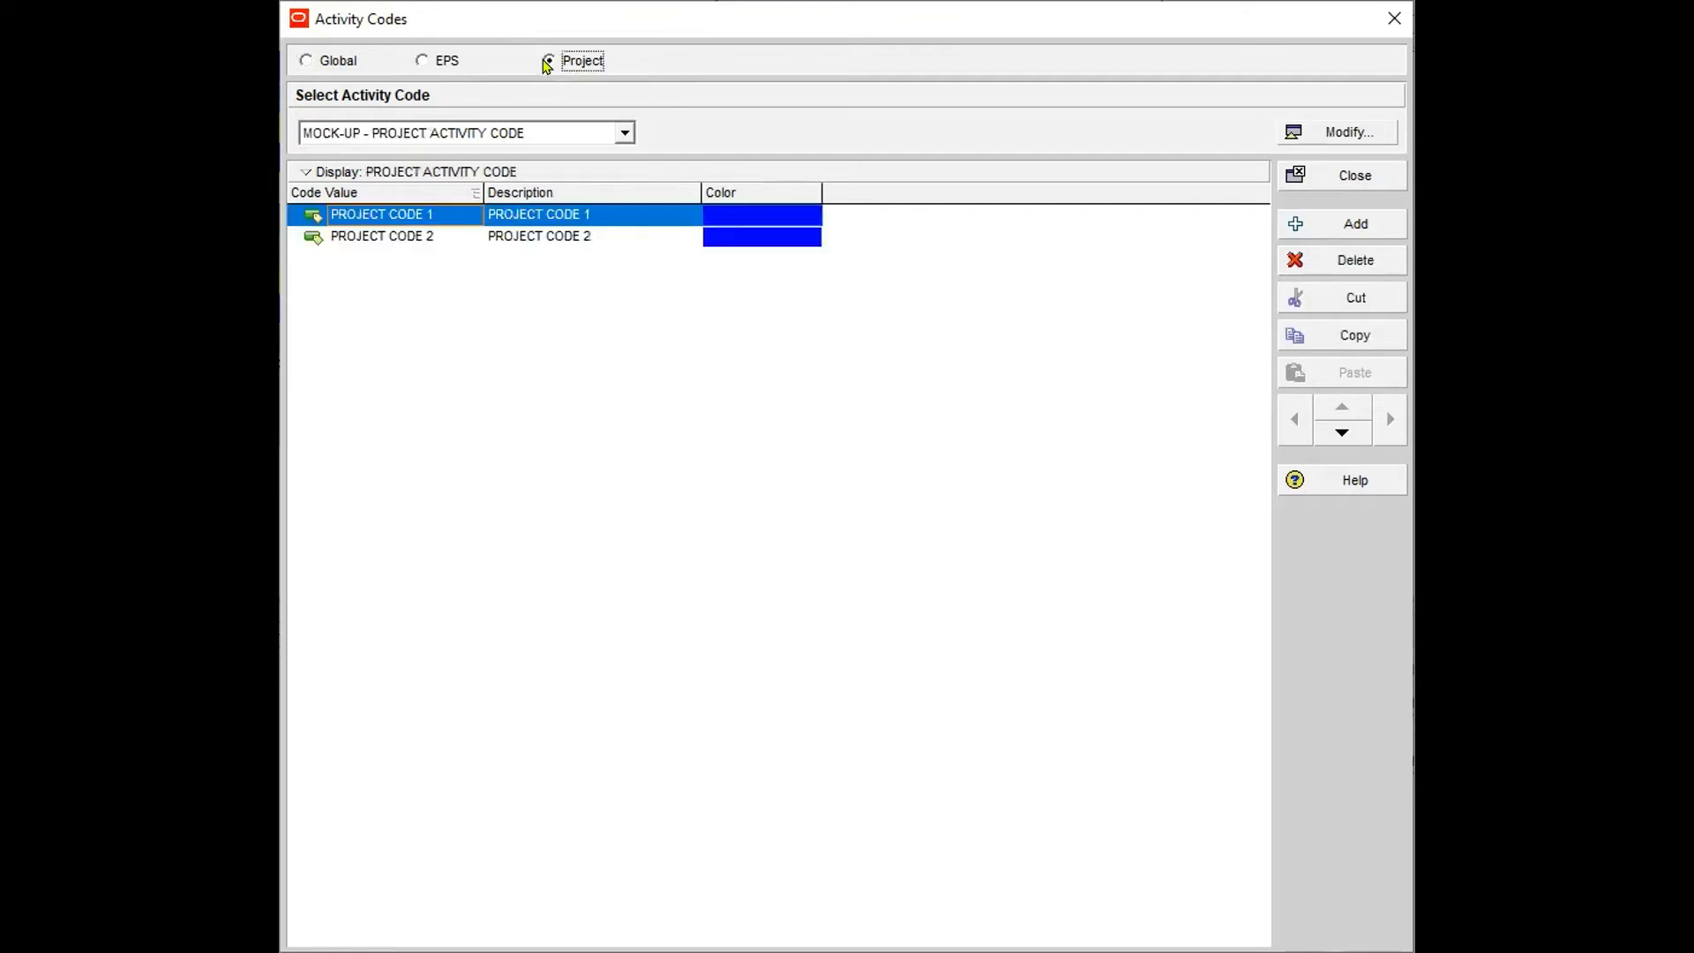
left_click(1355, 133)
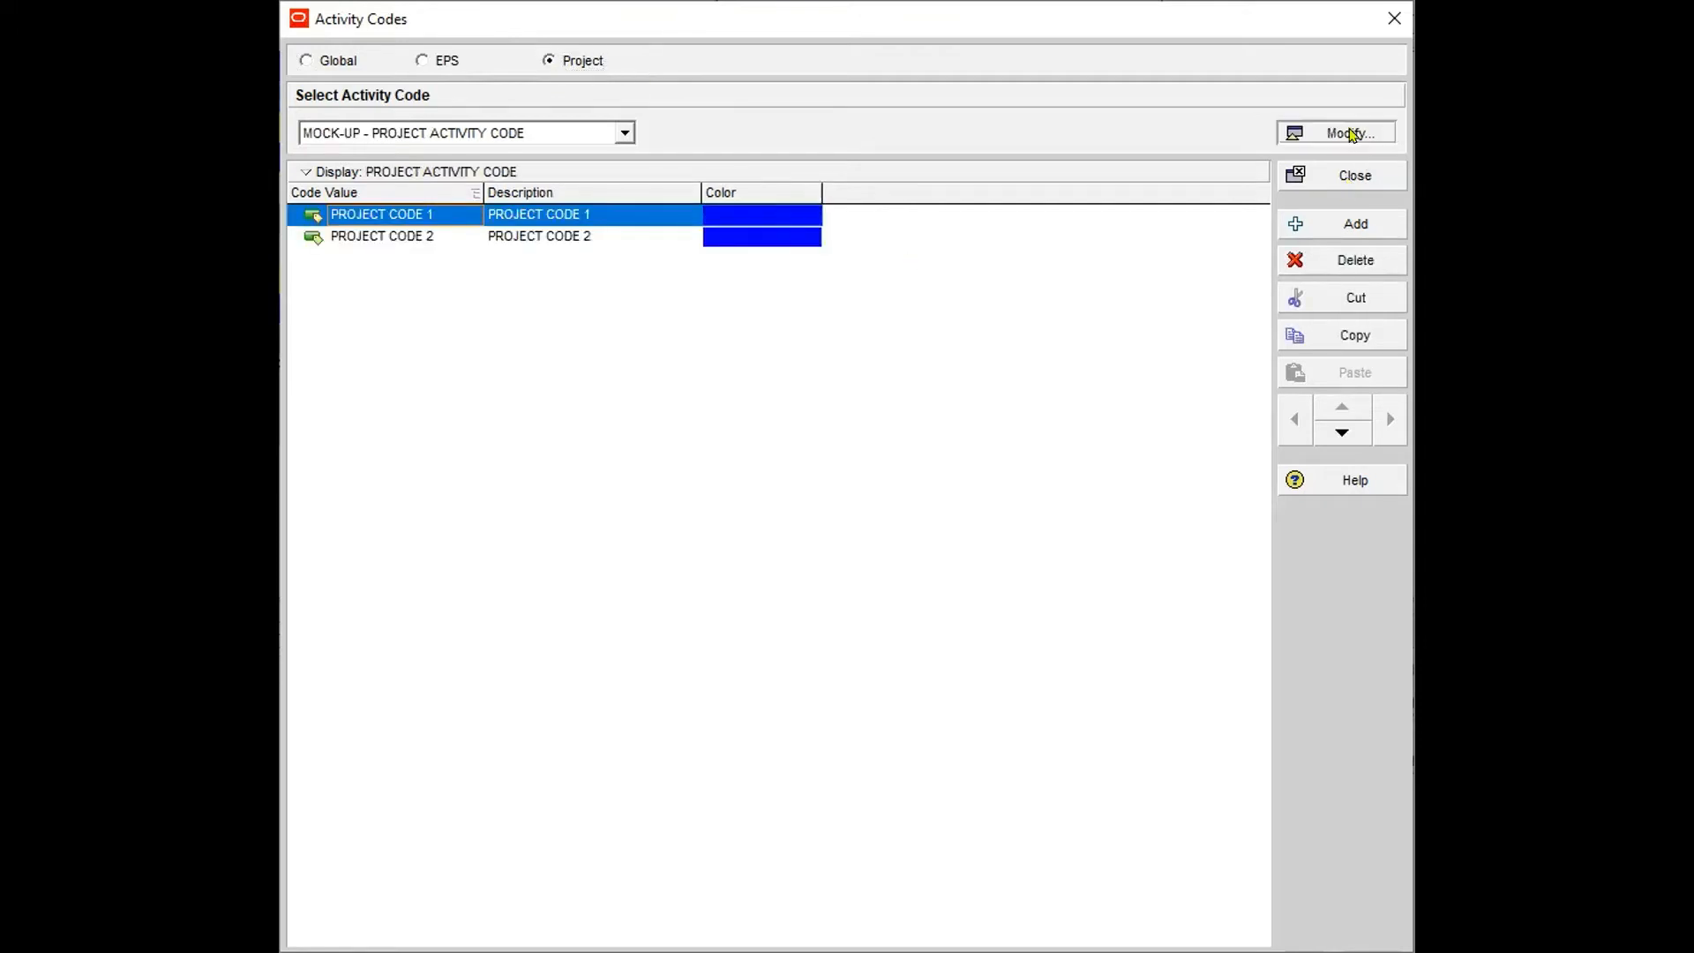
left_click(1083, 409)
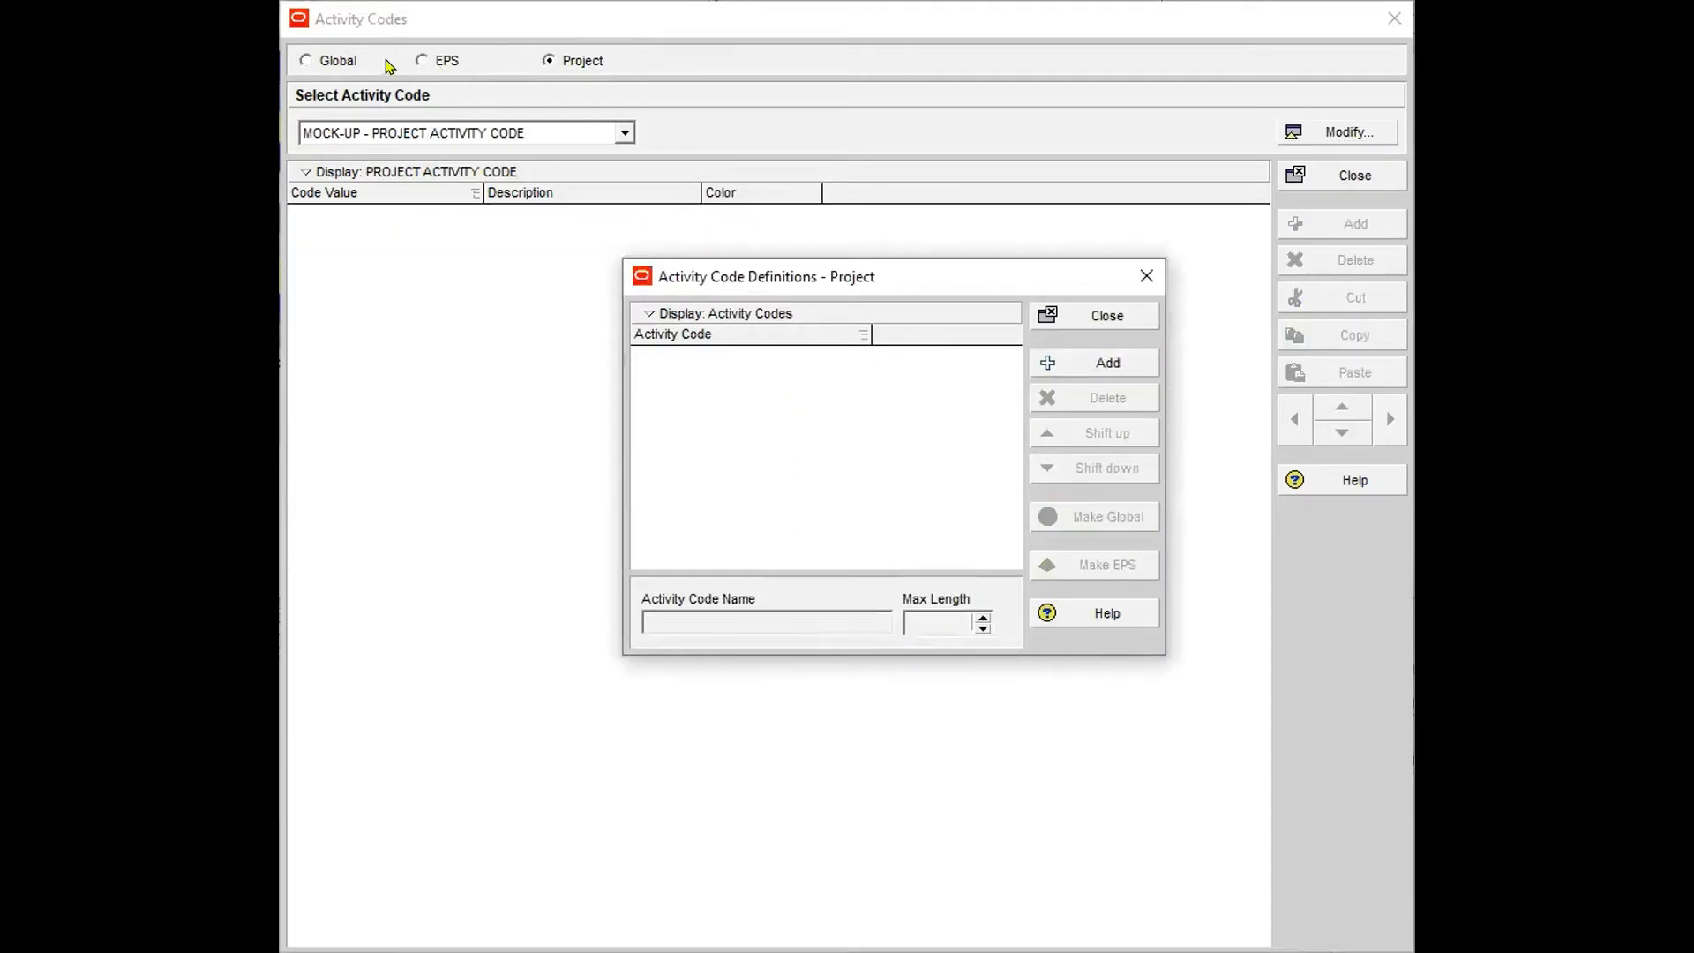
left_click(1115, 332)
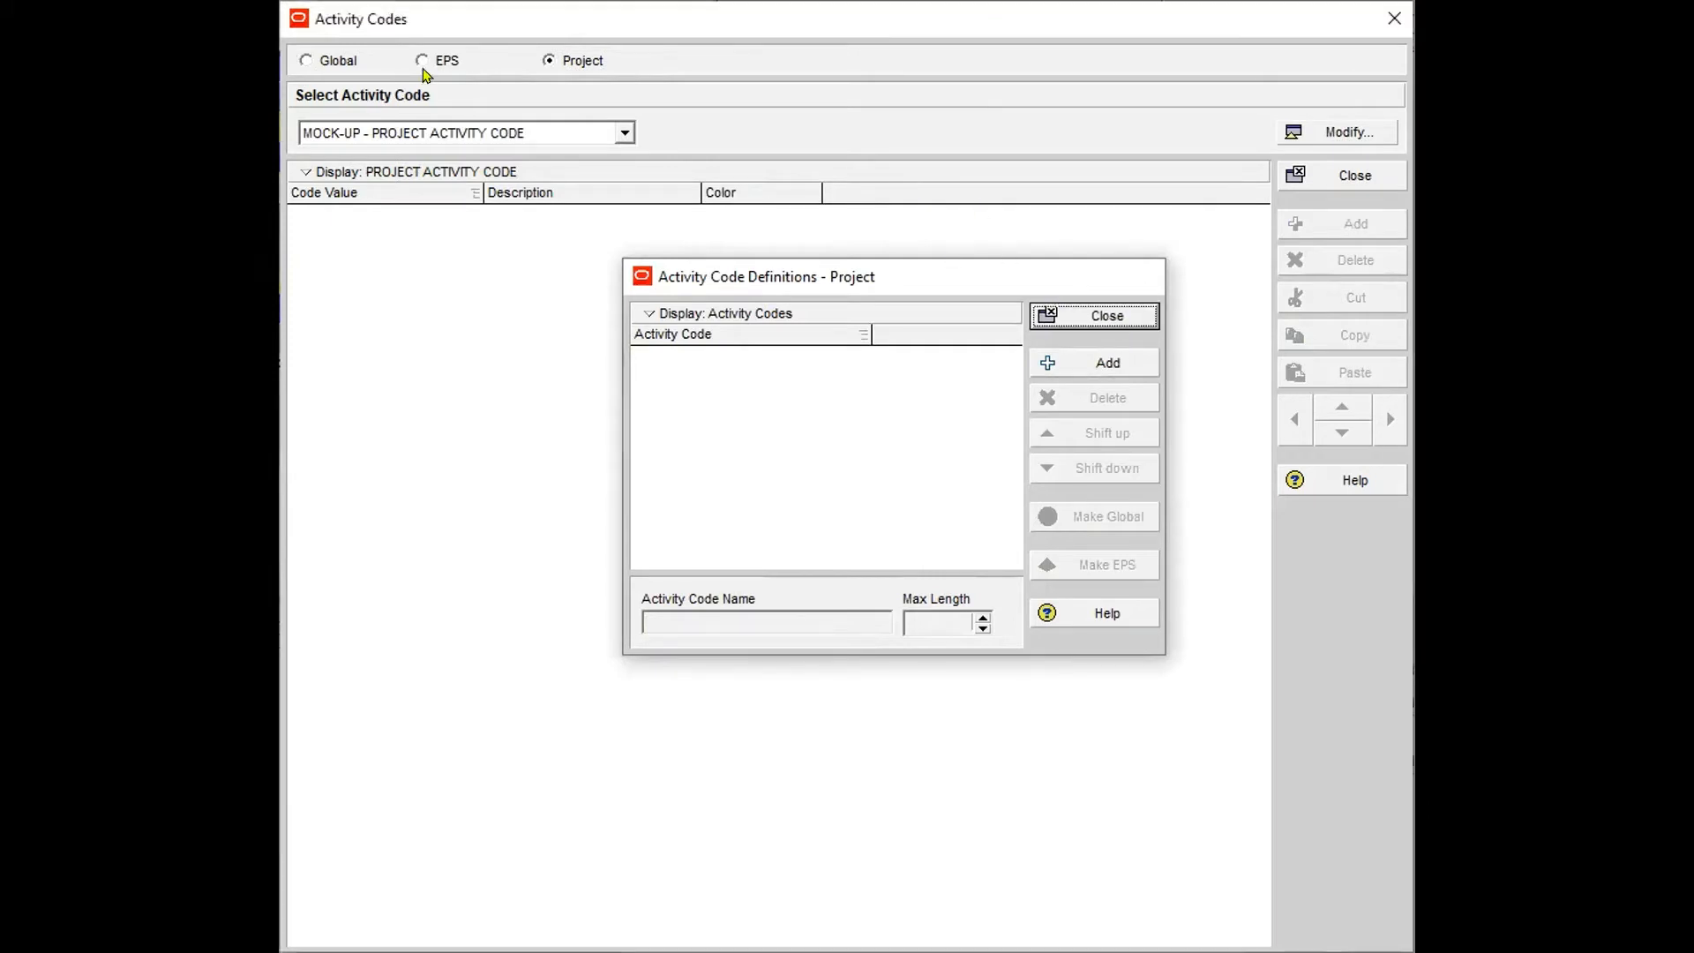
Review the EPS-level activity code definitions under PDLM SITE DEVELOPMENT
left_click(422, 61)
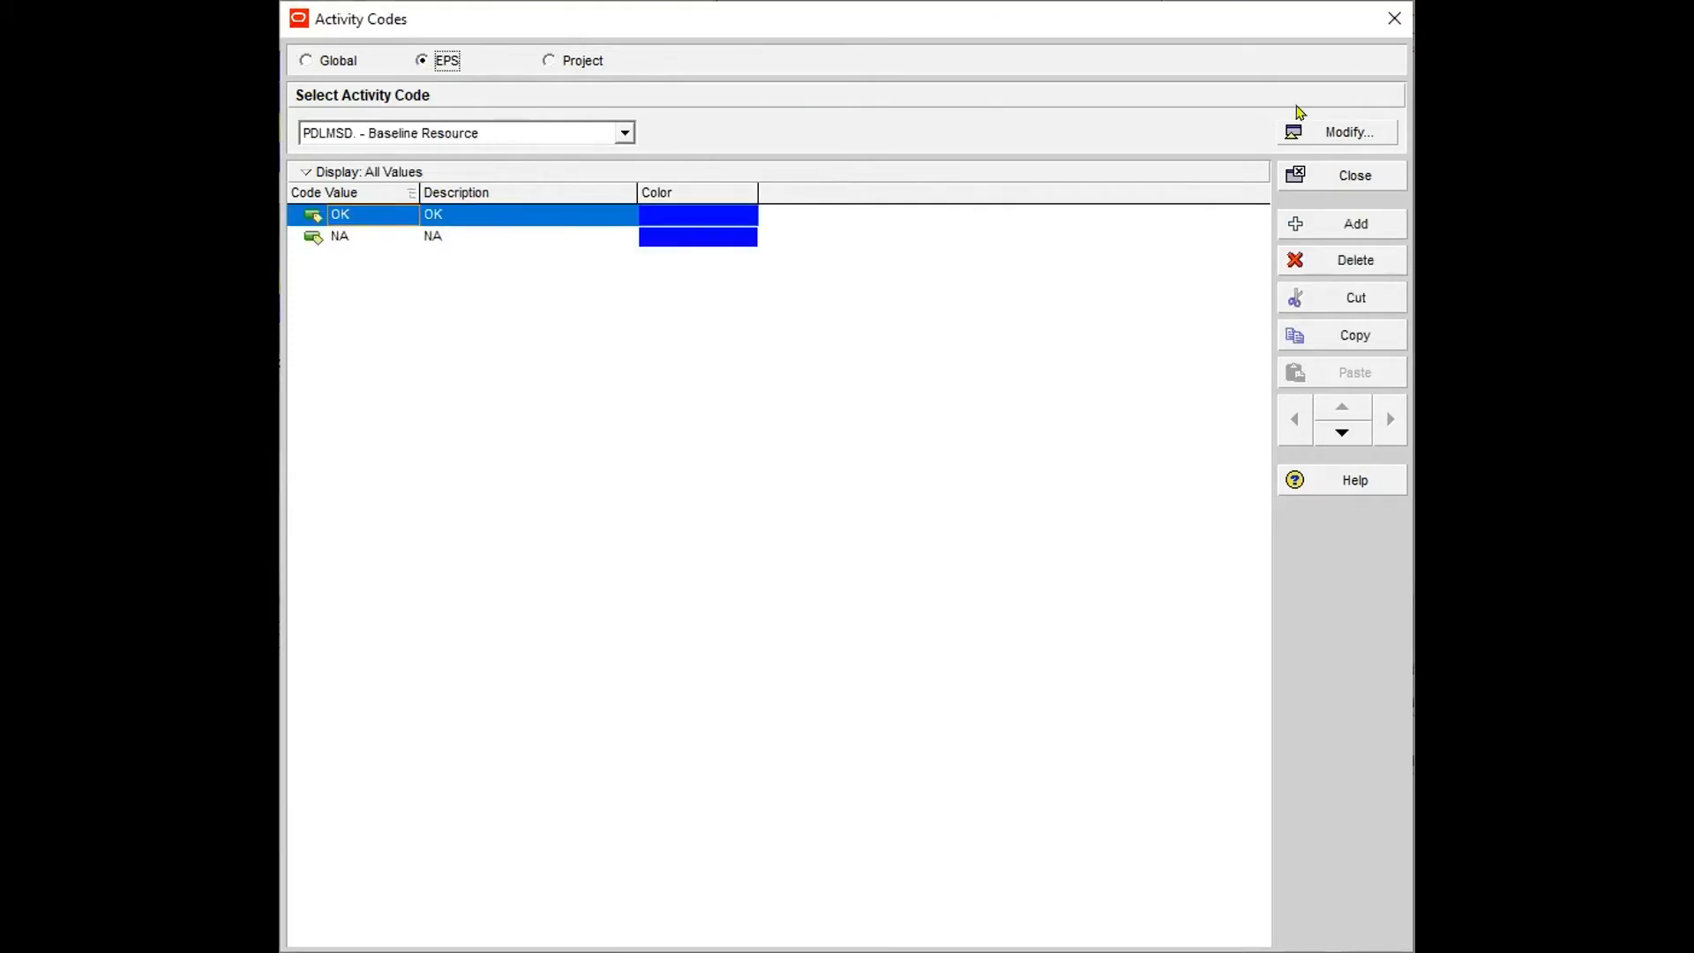
left_click(1353, 138)
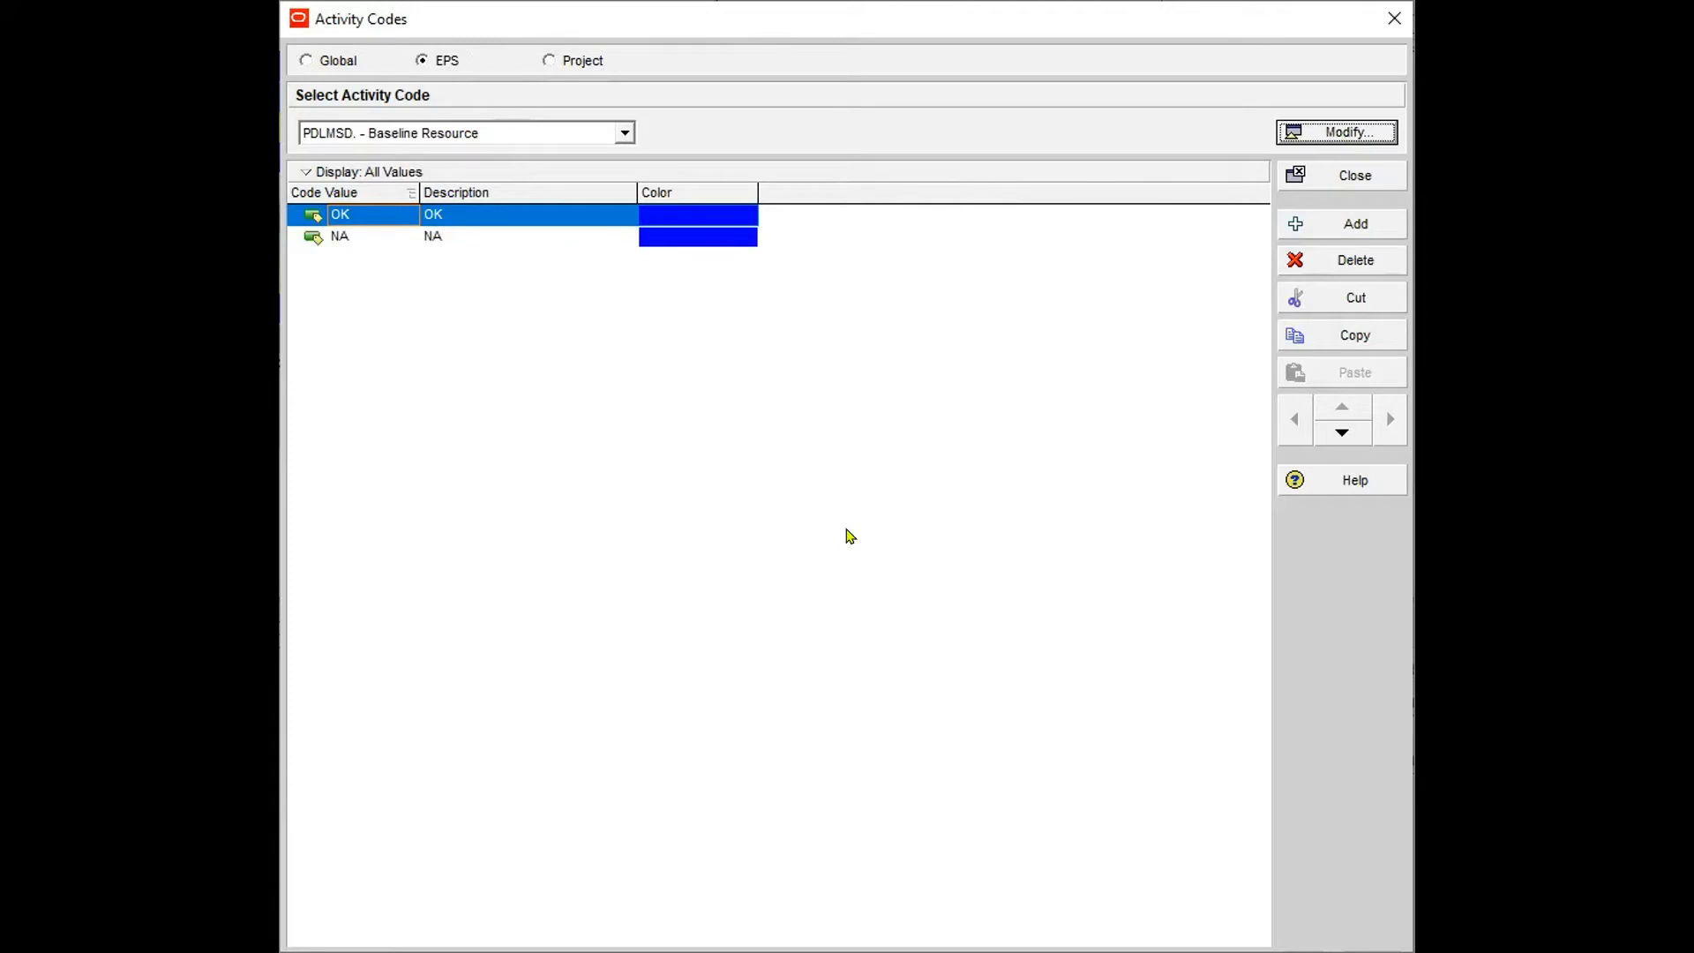
left_click(831, 420)
left_click(825, 400)
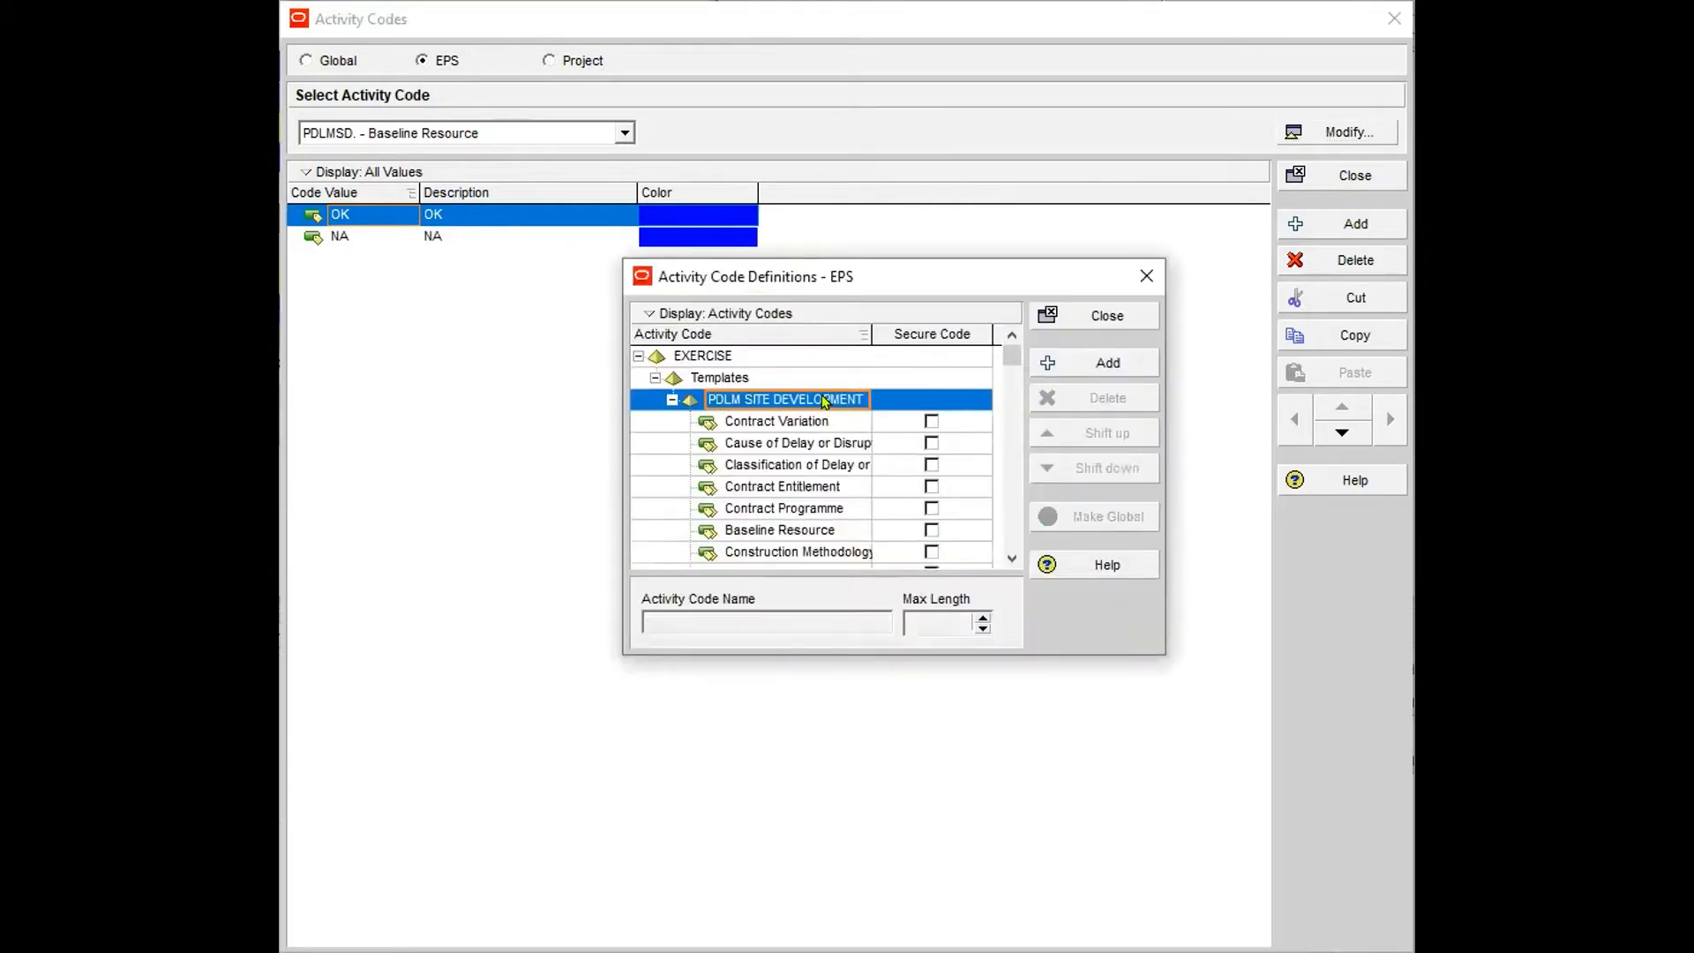
scroll(821, 402, "down", 3)
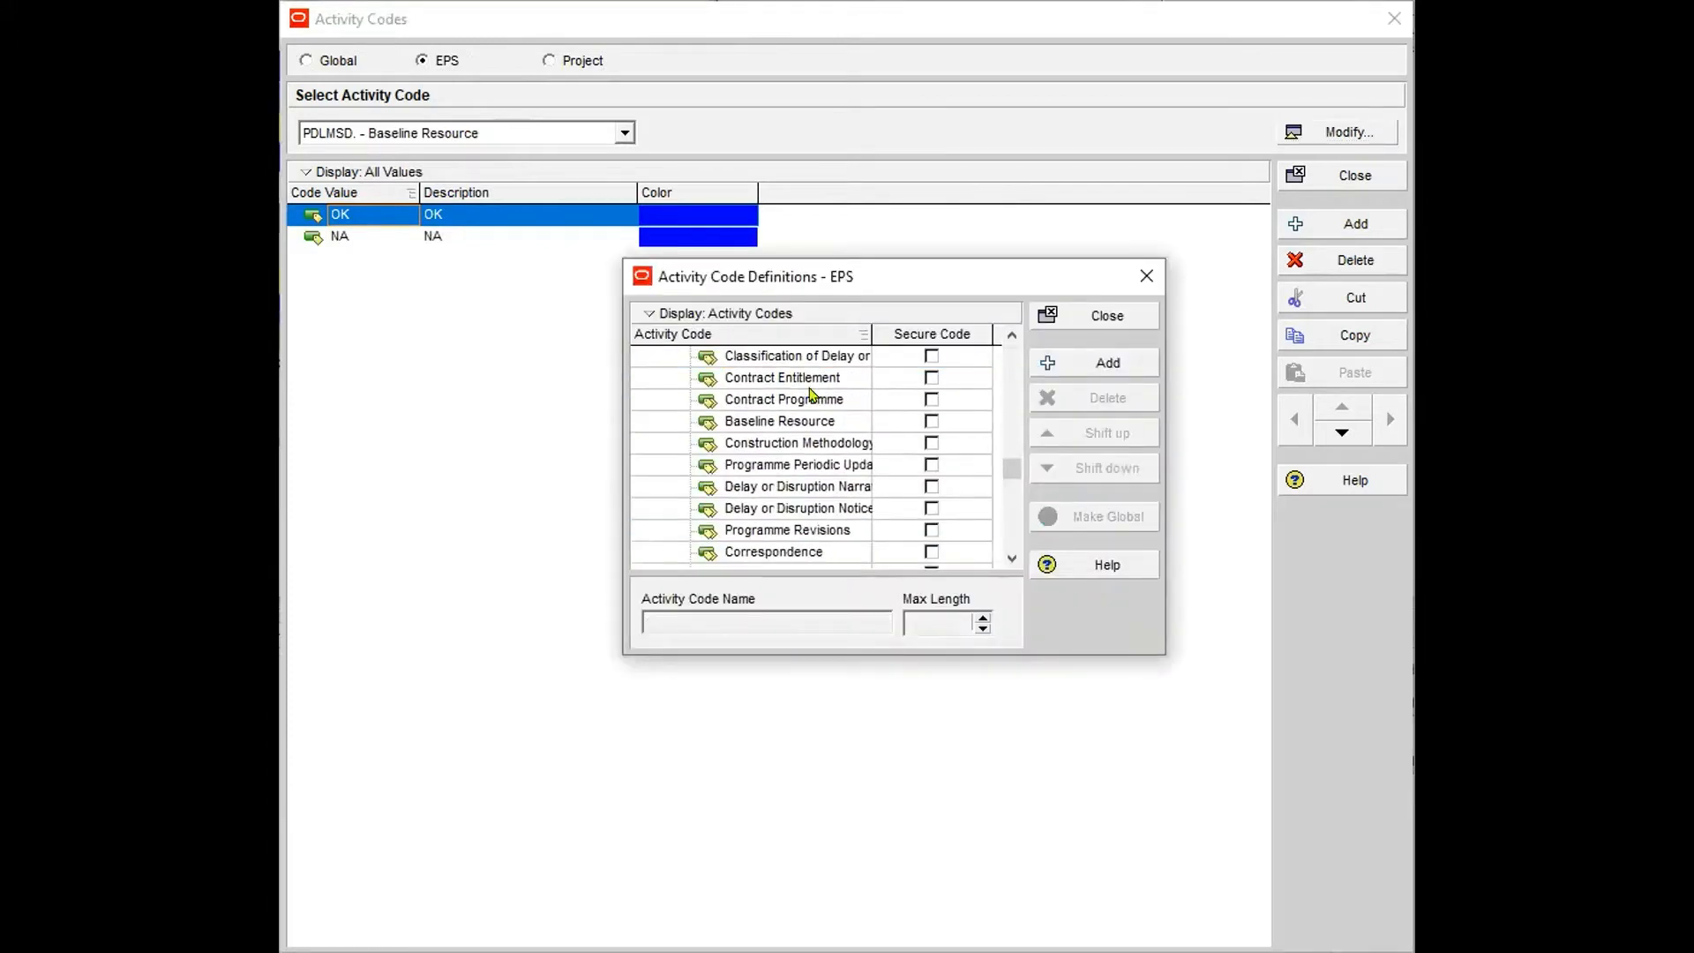
left_click(1111, 305)
Delete GLOBAL ACTIVITY CODE from the global activity code definitions
left_click(325, 60)
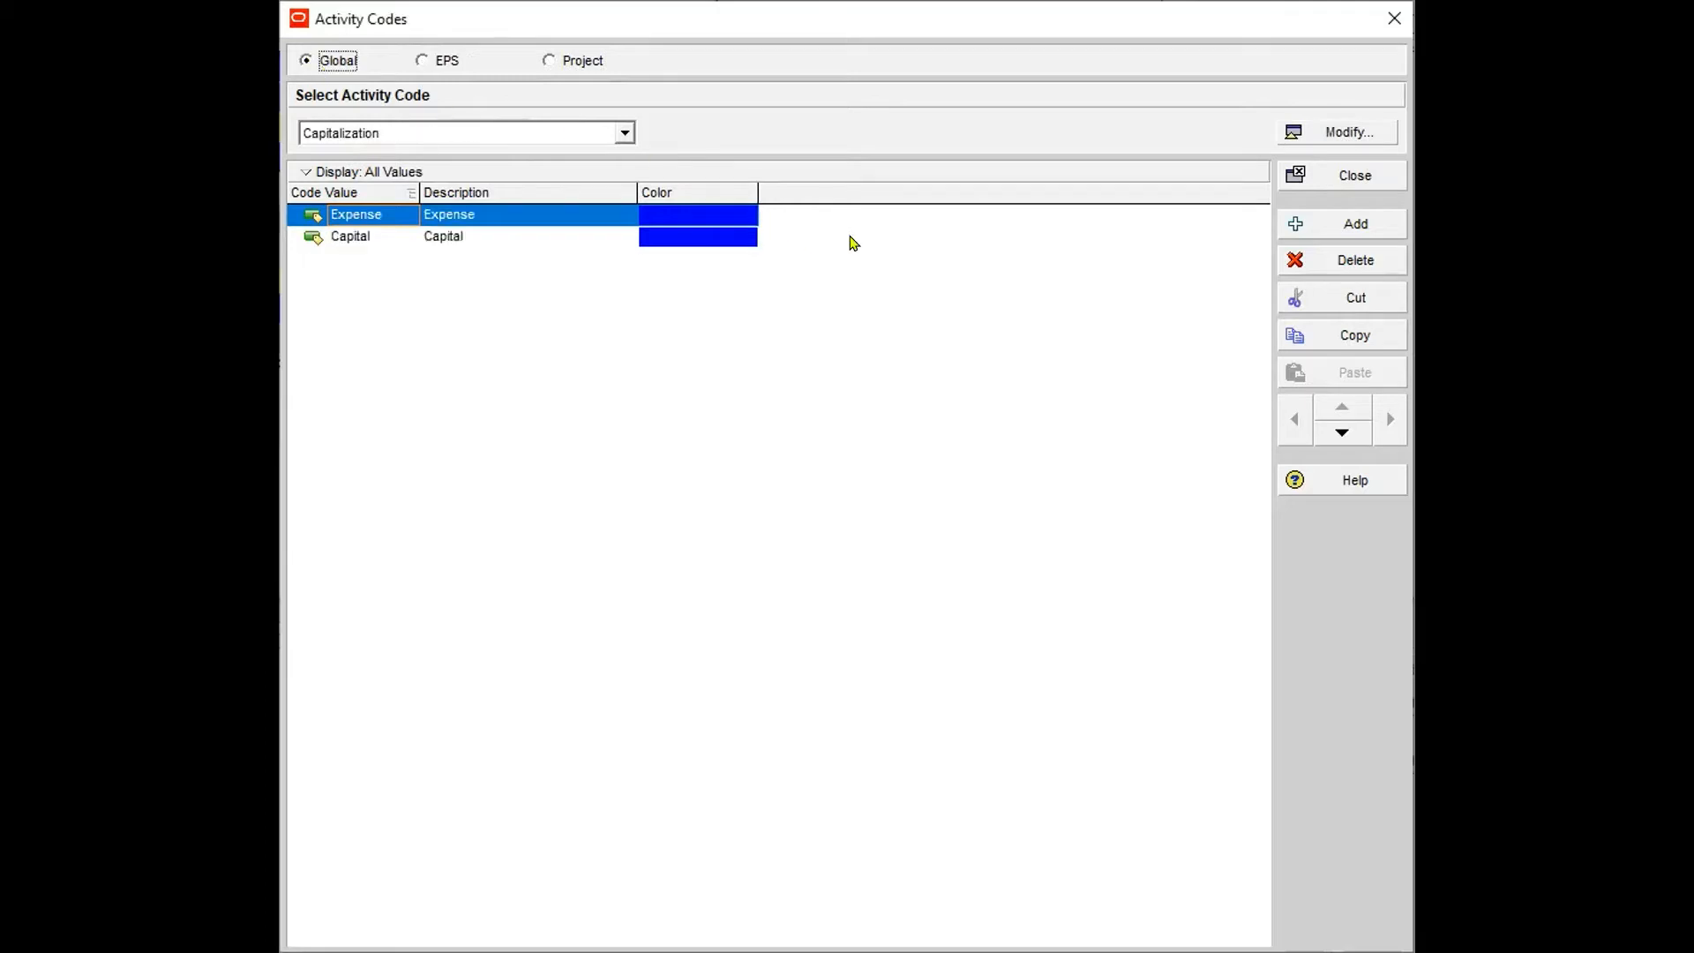
left_click(1333, 134)
left_click(759, 508)
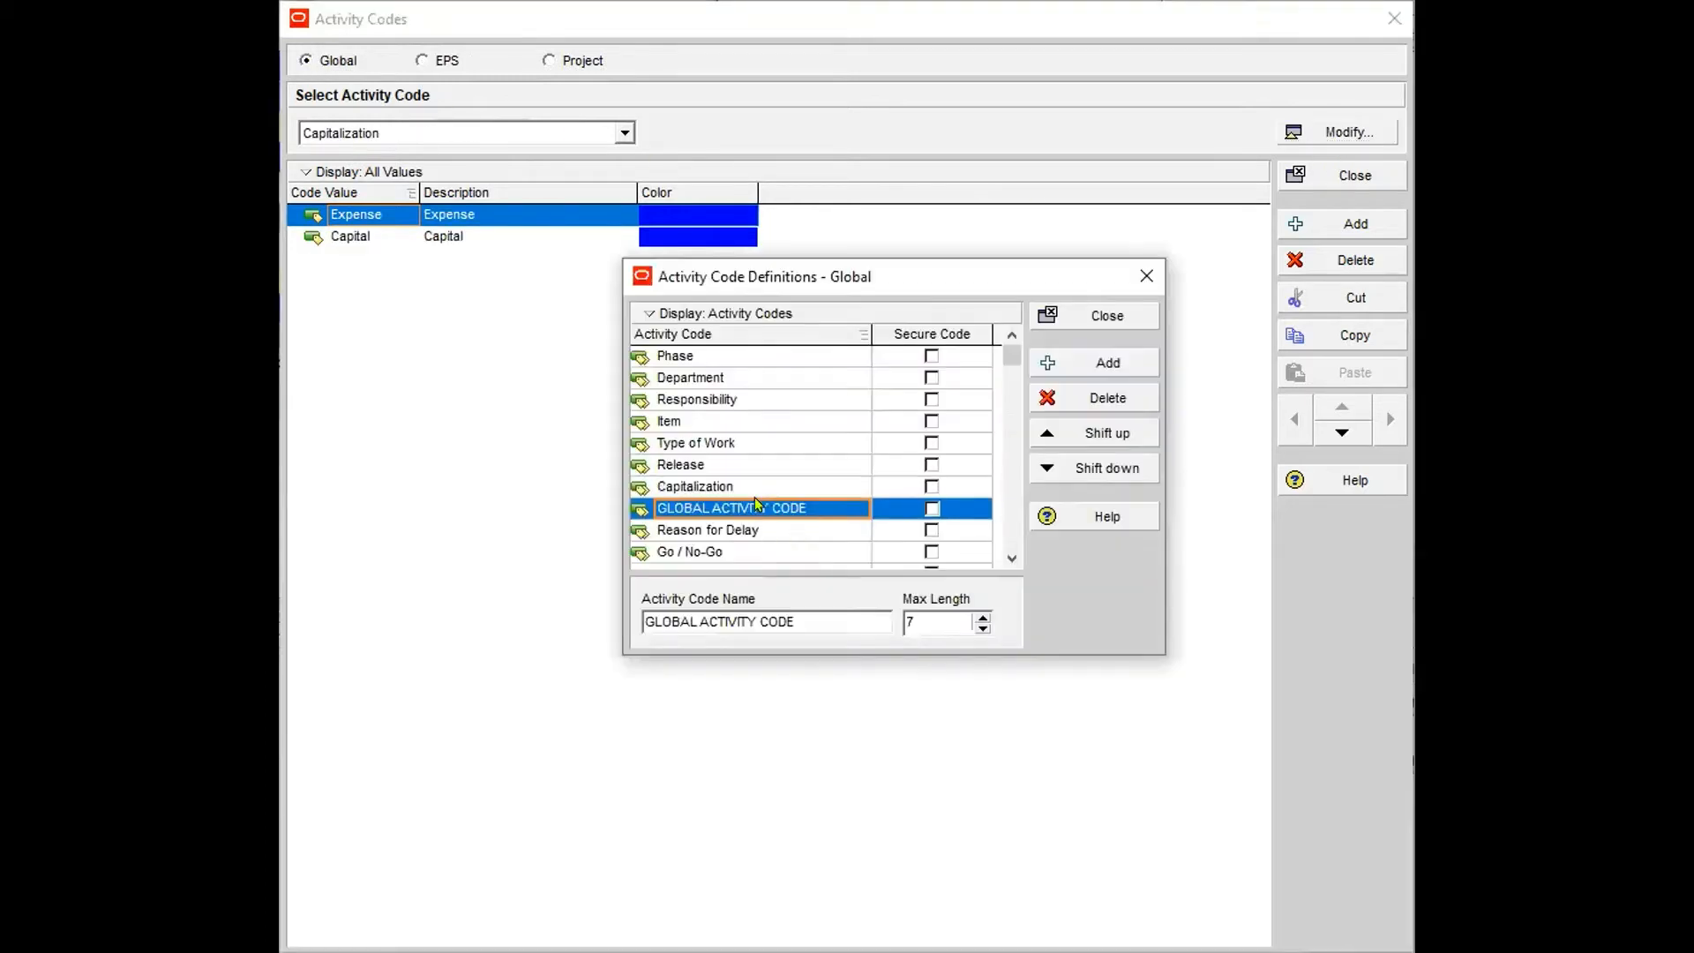
left_click(1110, 406)
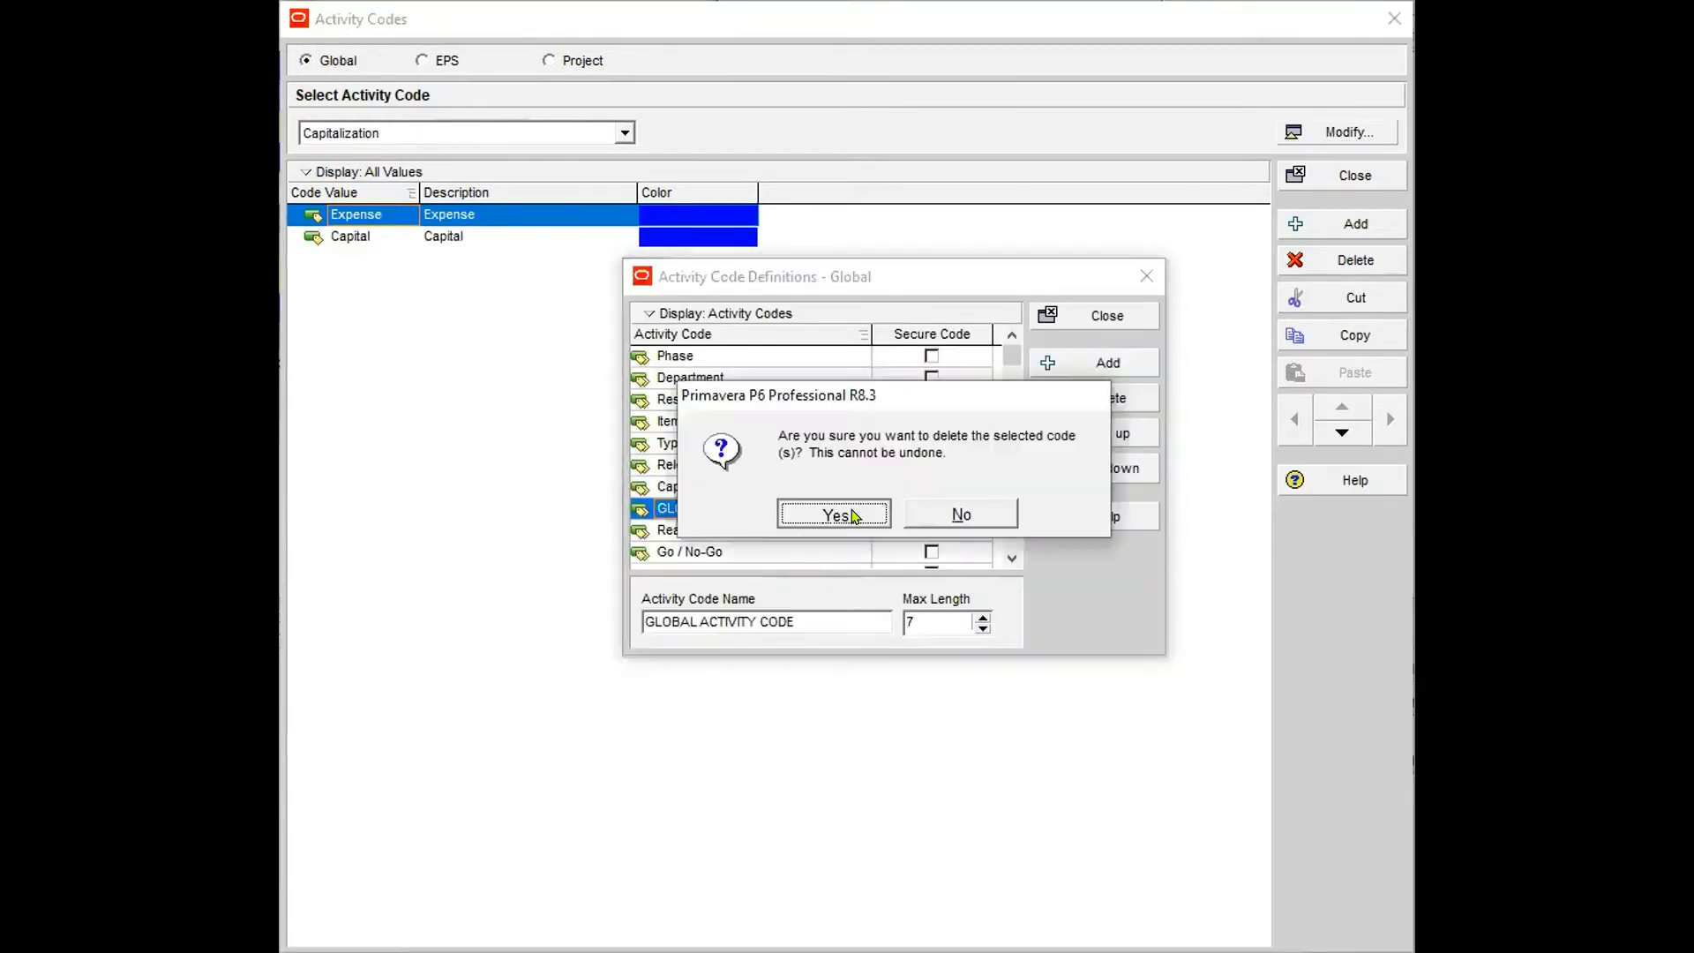
left_click(847, 516)
left_click(1111, 319)
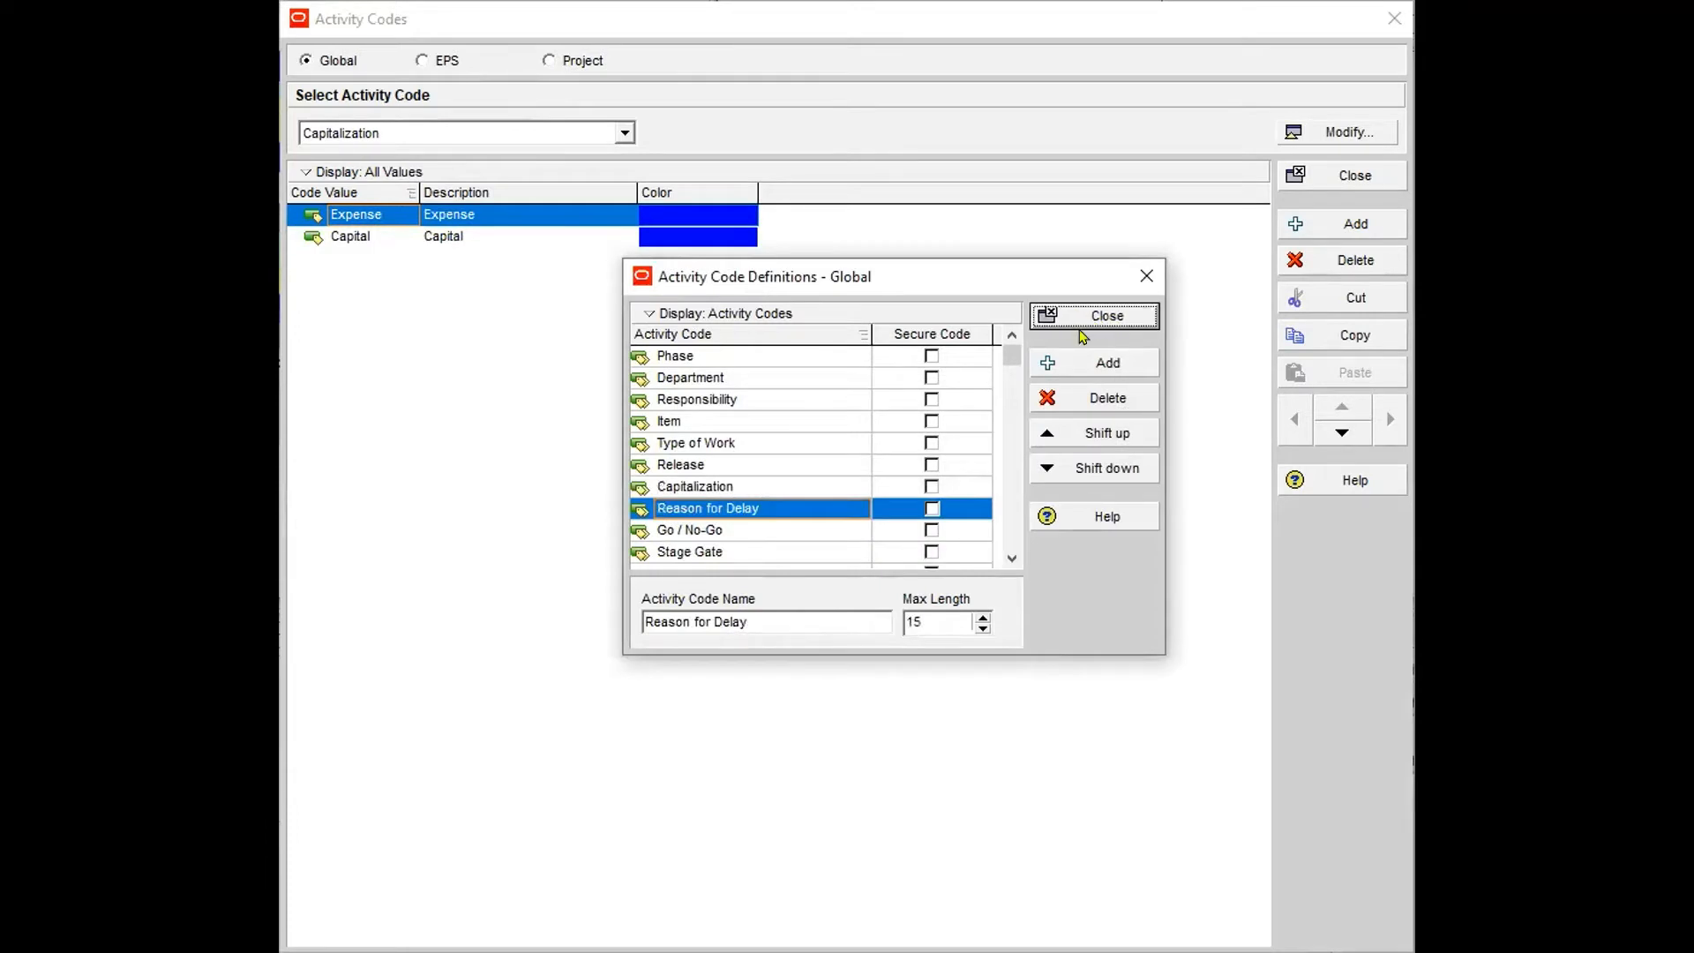
Add a project-level activity code named PROJECT ACTIVITY CODES for the MOCK-UP project
left_click(548, 60)
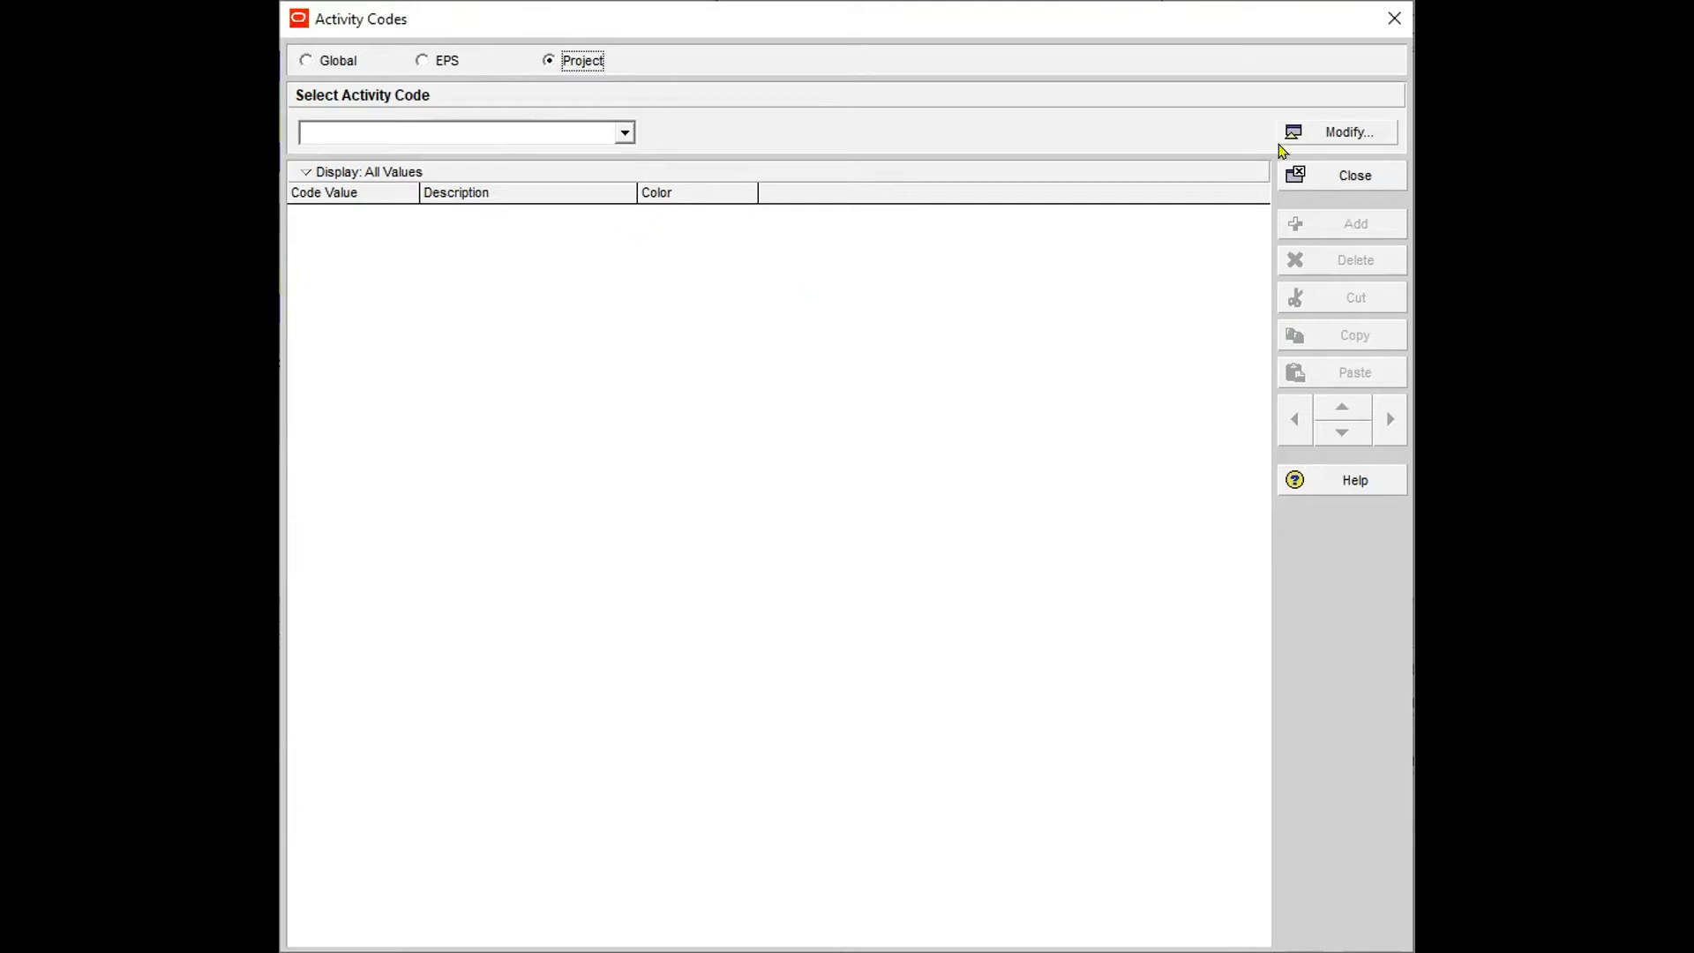
left_click(1350, 132)
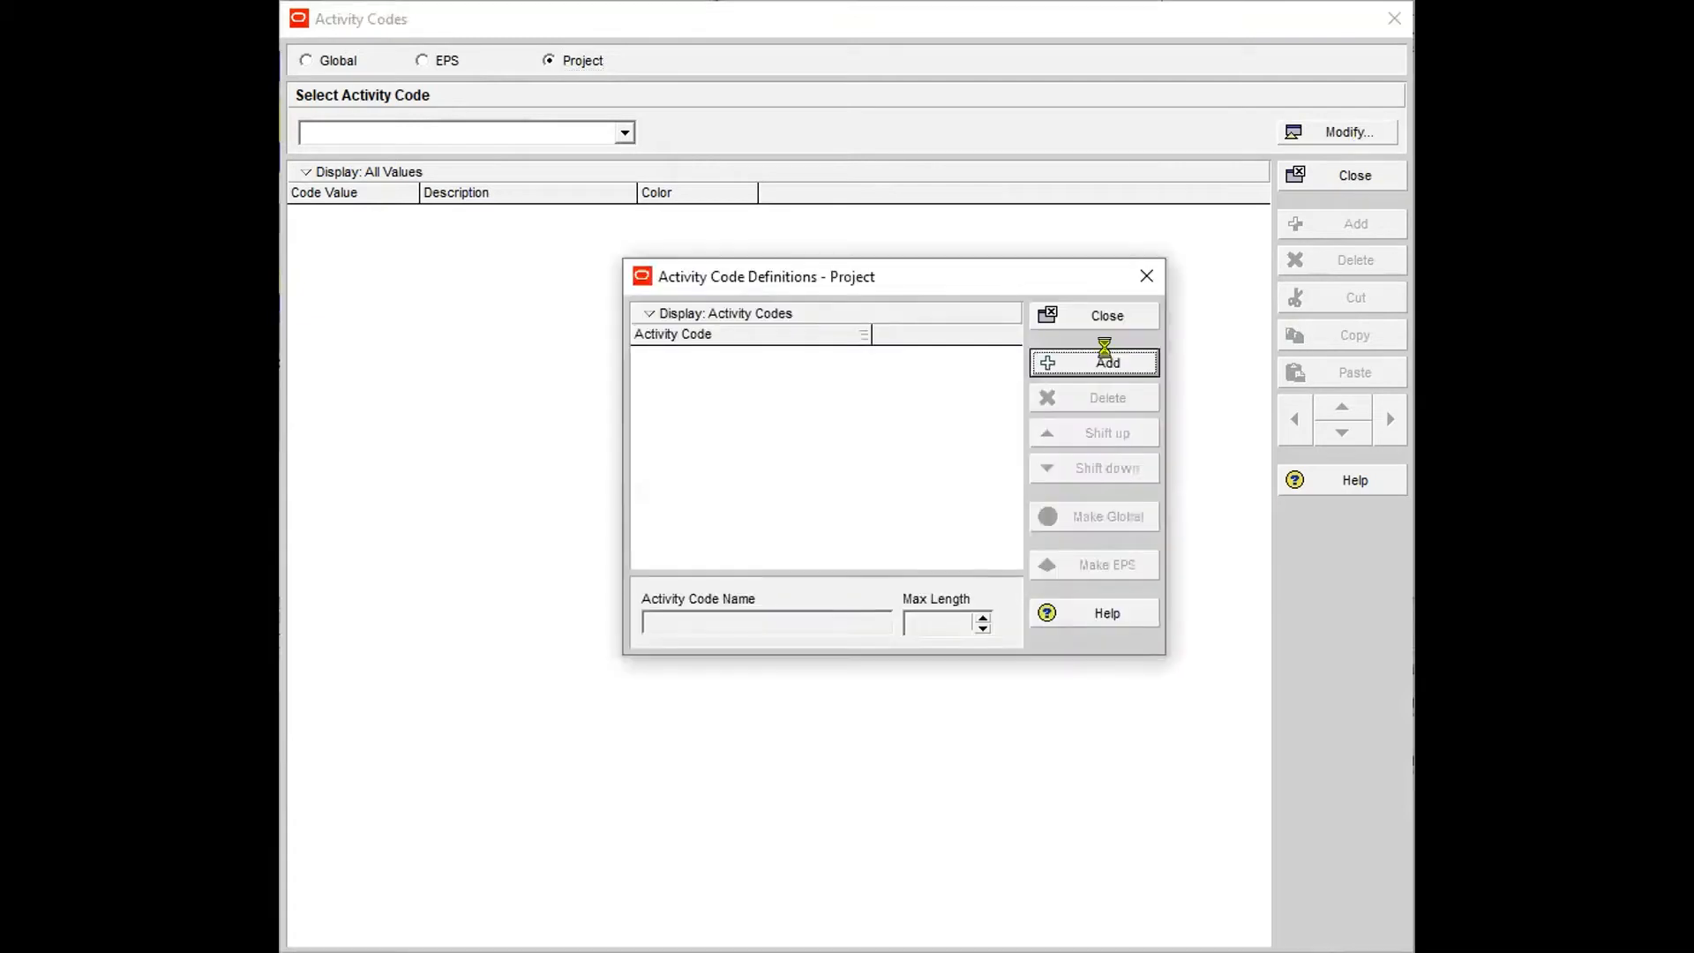
left_click(1107, 363)
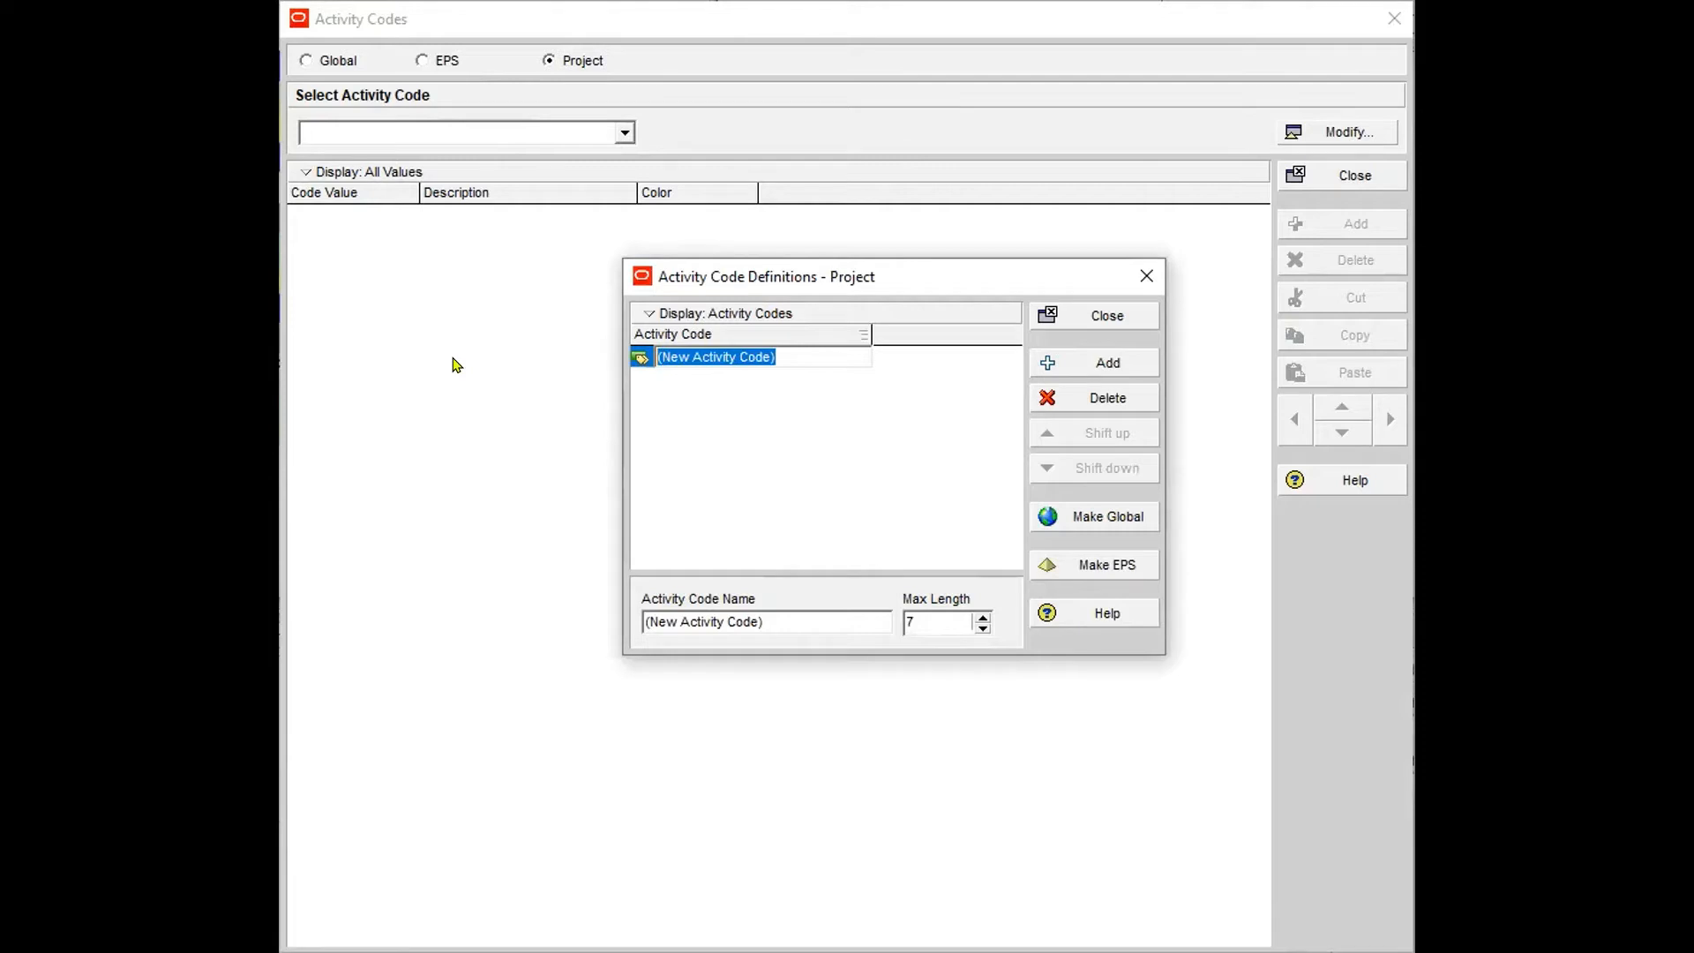
type("projec")
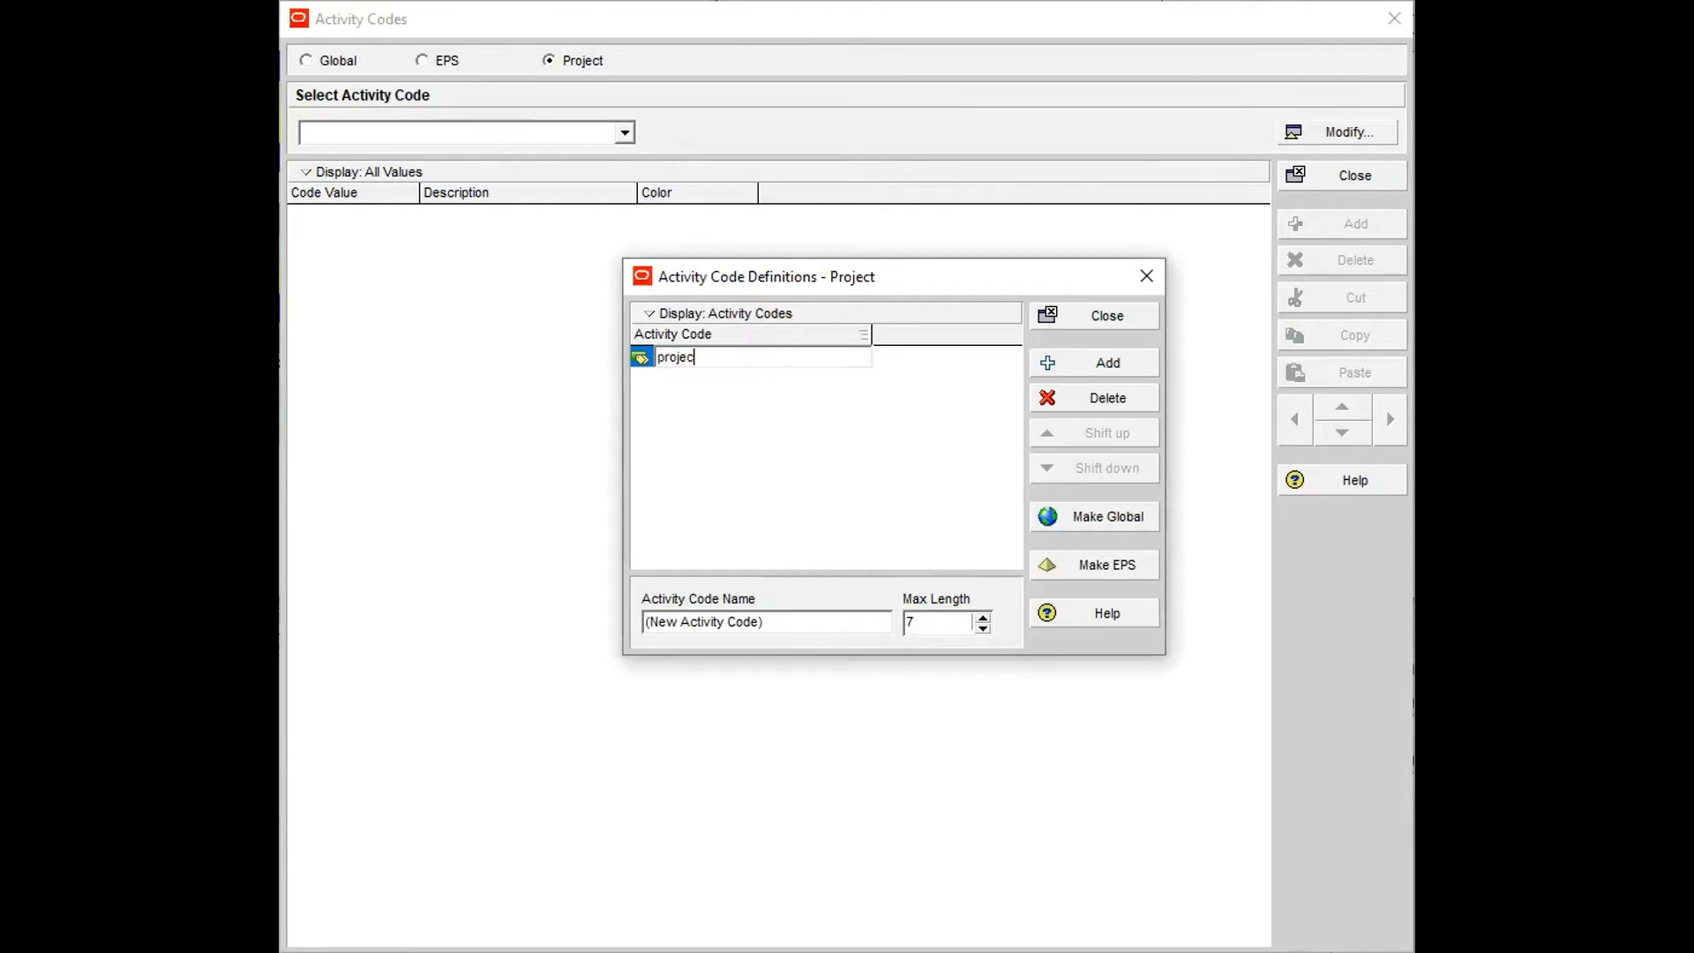
key("BackSpace")
key("BackSpace")
key("BackSpace")
key("BackSpace")
key("BackSpace")
type("A")
key("BackSpace")
type("PROJECT ACTIVITY CODES")
left_click_drag(712, 353, 641, 344)
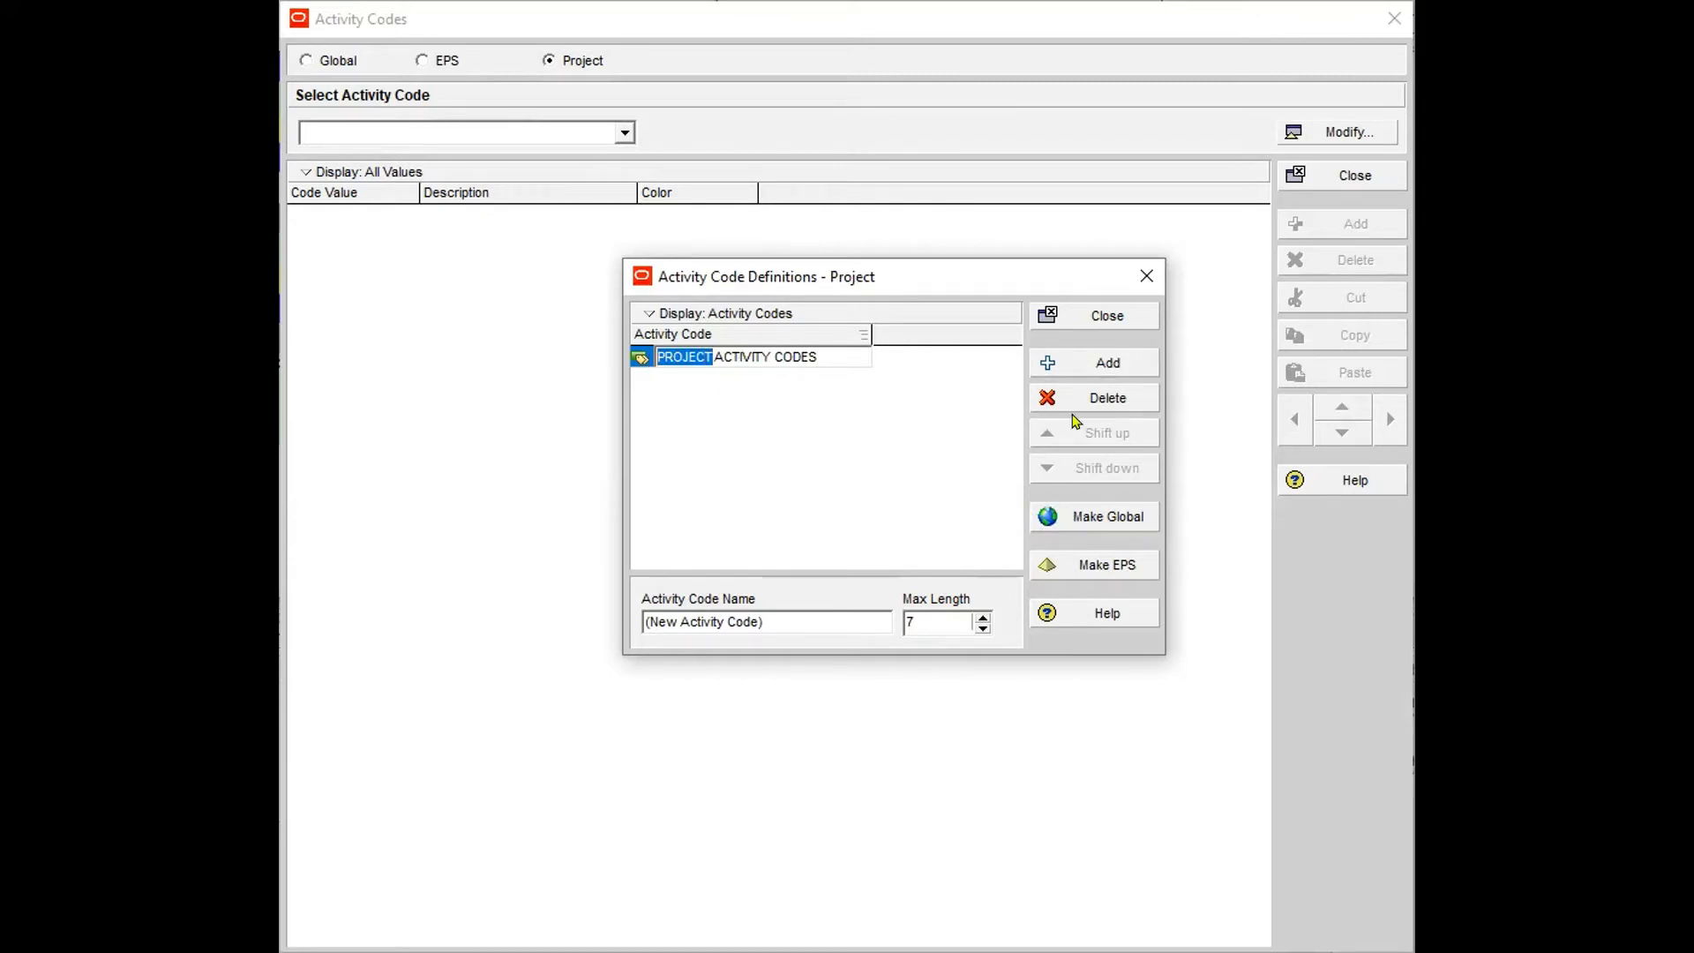
left_click(1105, 317)
left_click(1105, 318)
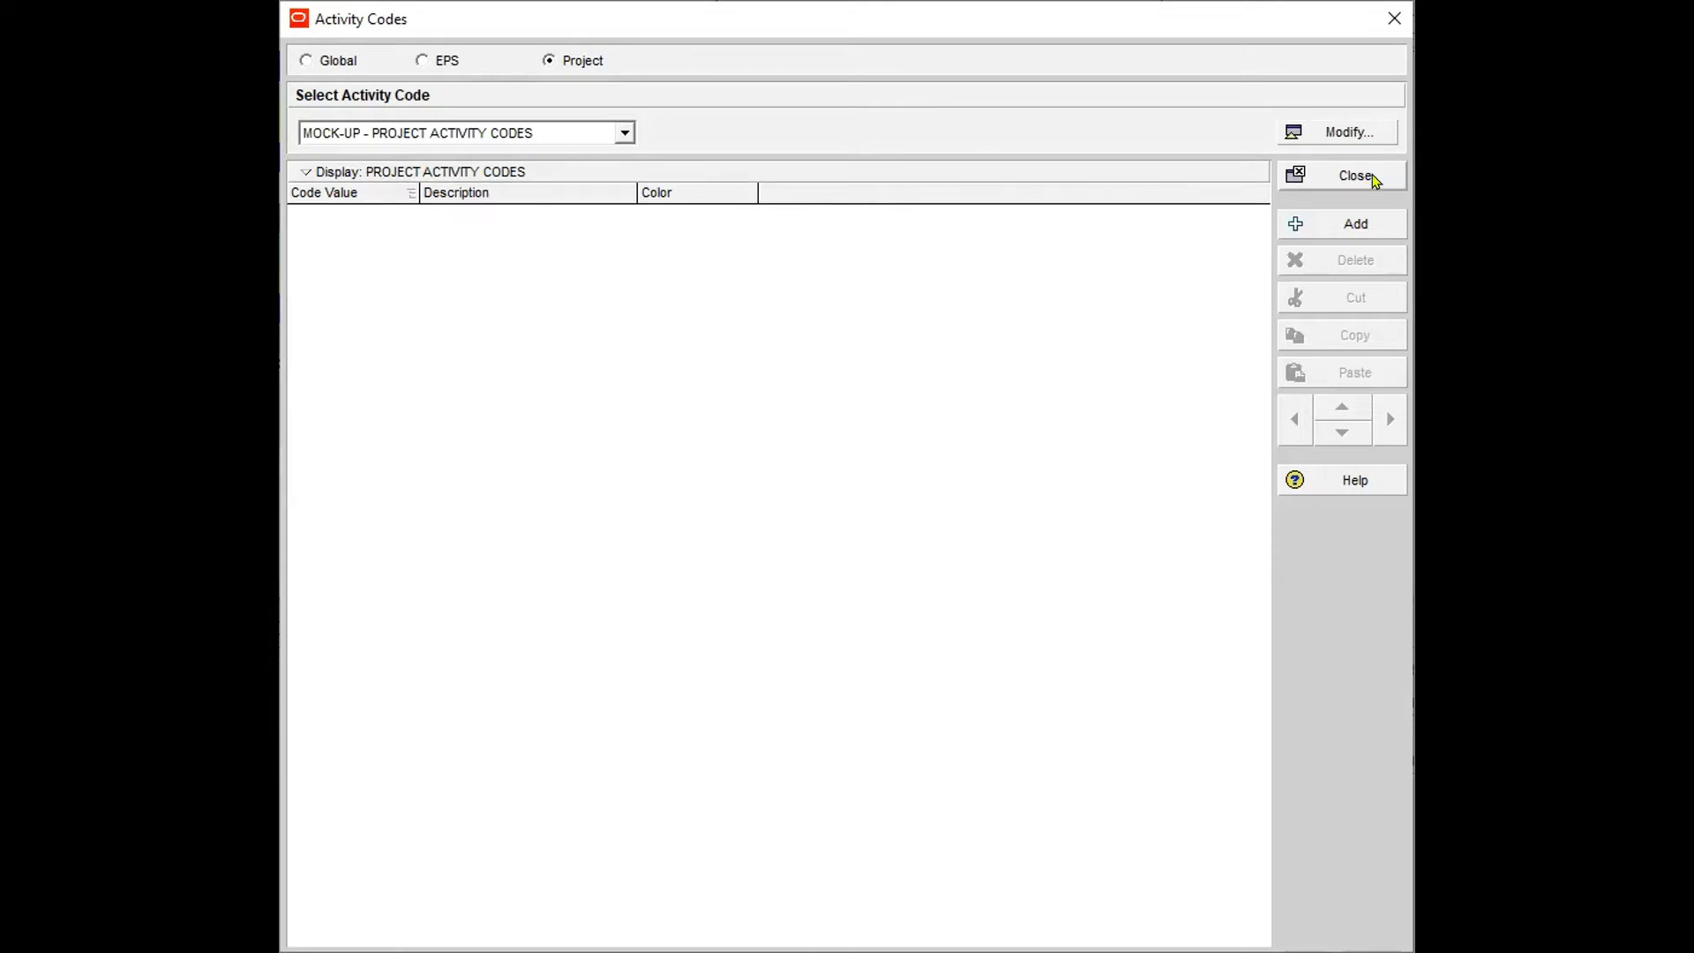
Add a code value named PROJECT to PROJECT ACTIVITY CODES and widen the Code Value column
key("Insert")
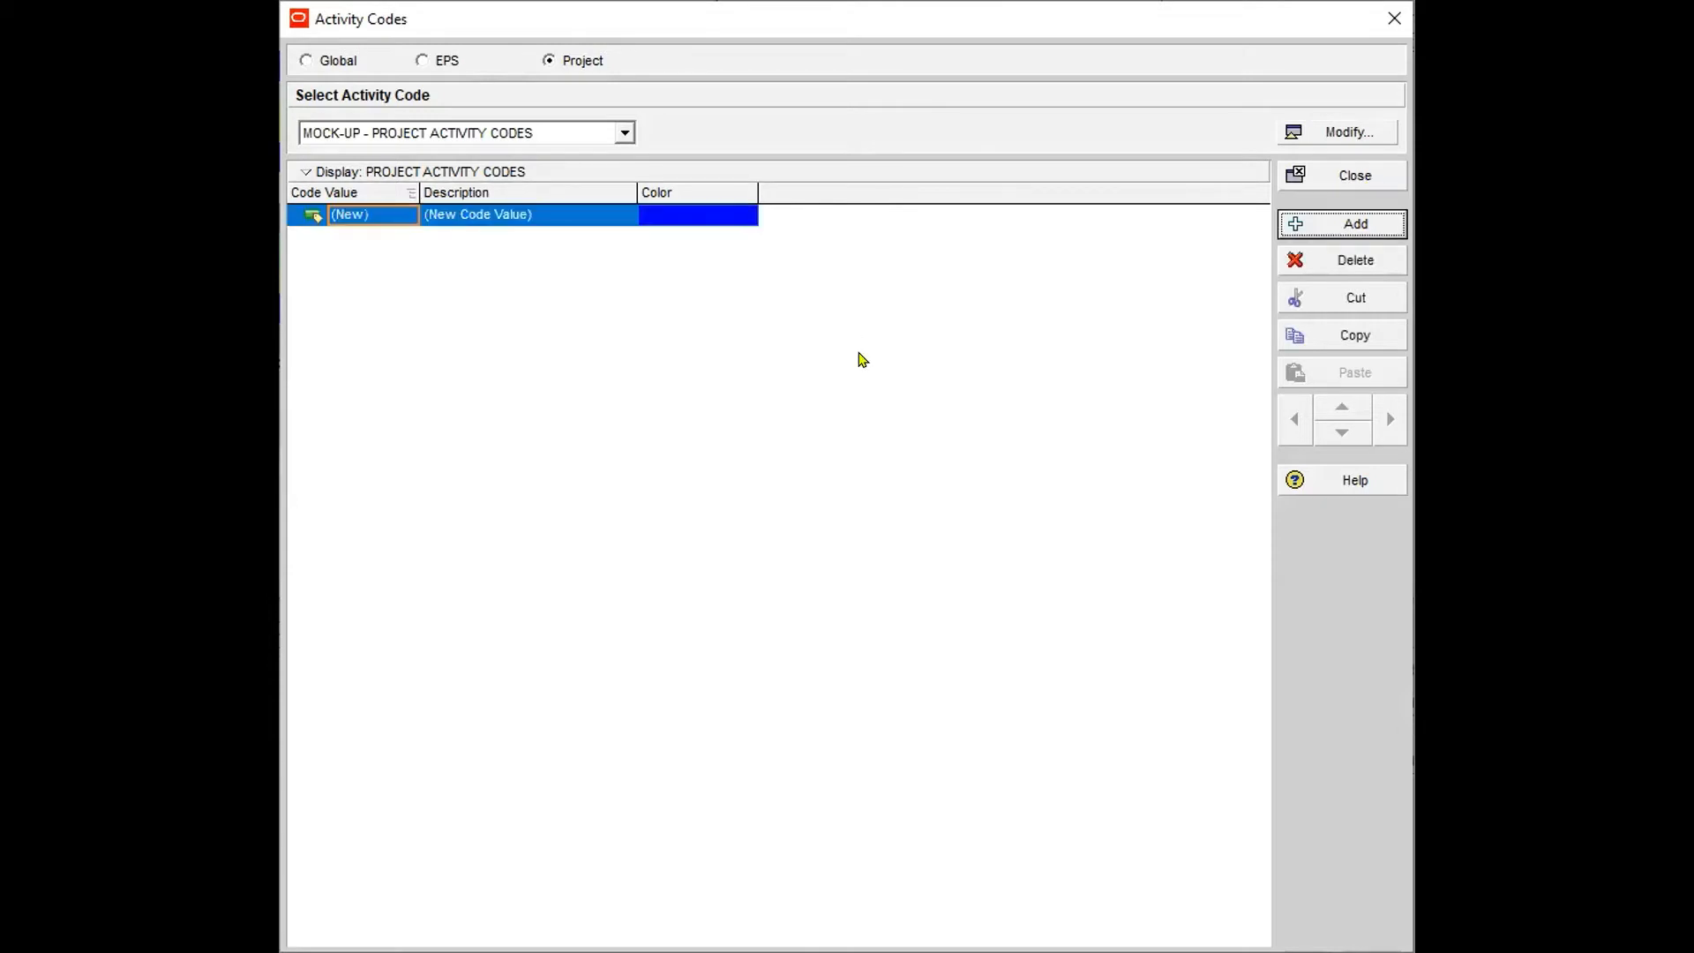
left_click_drag(419, 192, 481, 193)
left_click(424, 219)
type("P")
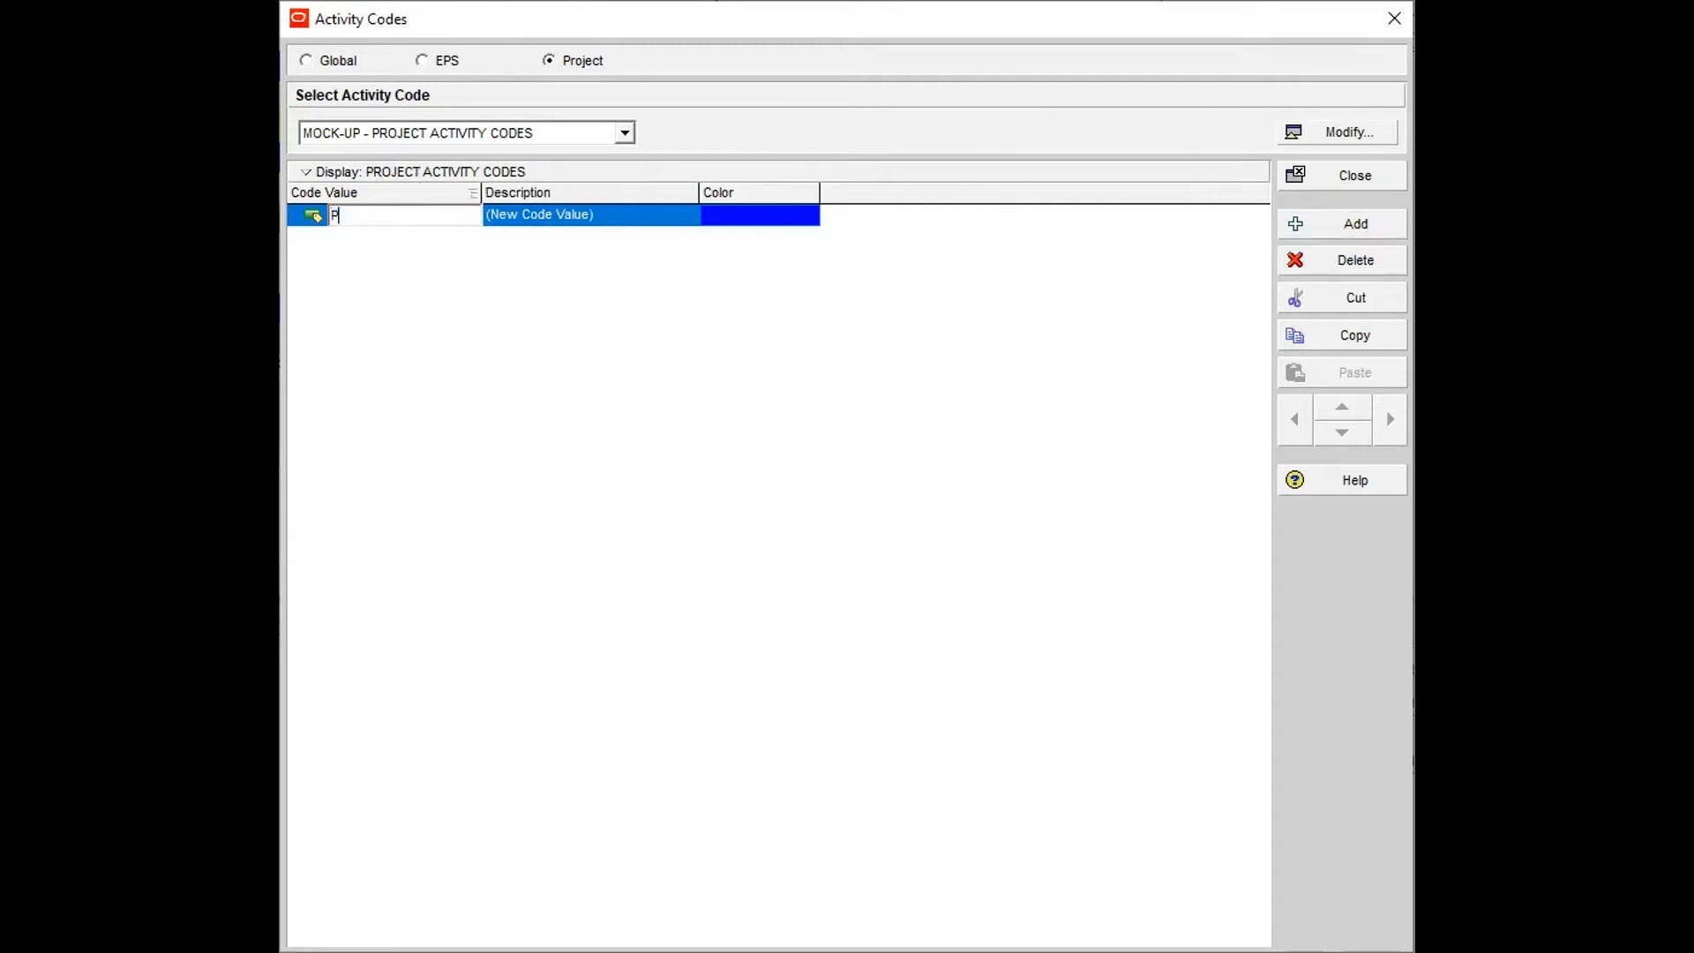
type("ROJECT")
Set the maximum length of the project-level PROJECT ACTIVITY CODES definition to 20
left_click(1348, 133)
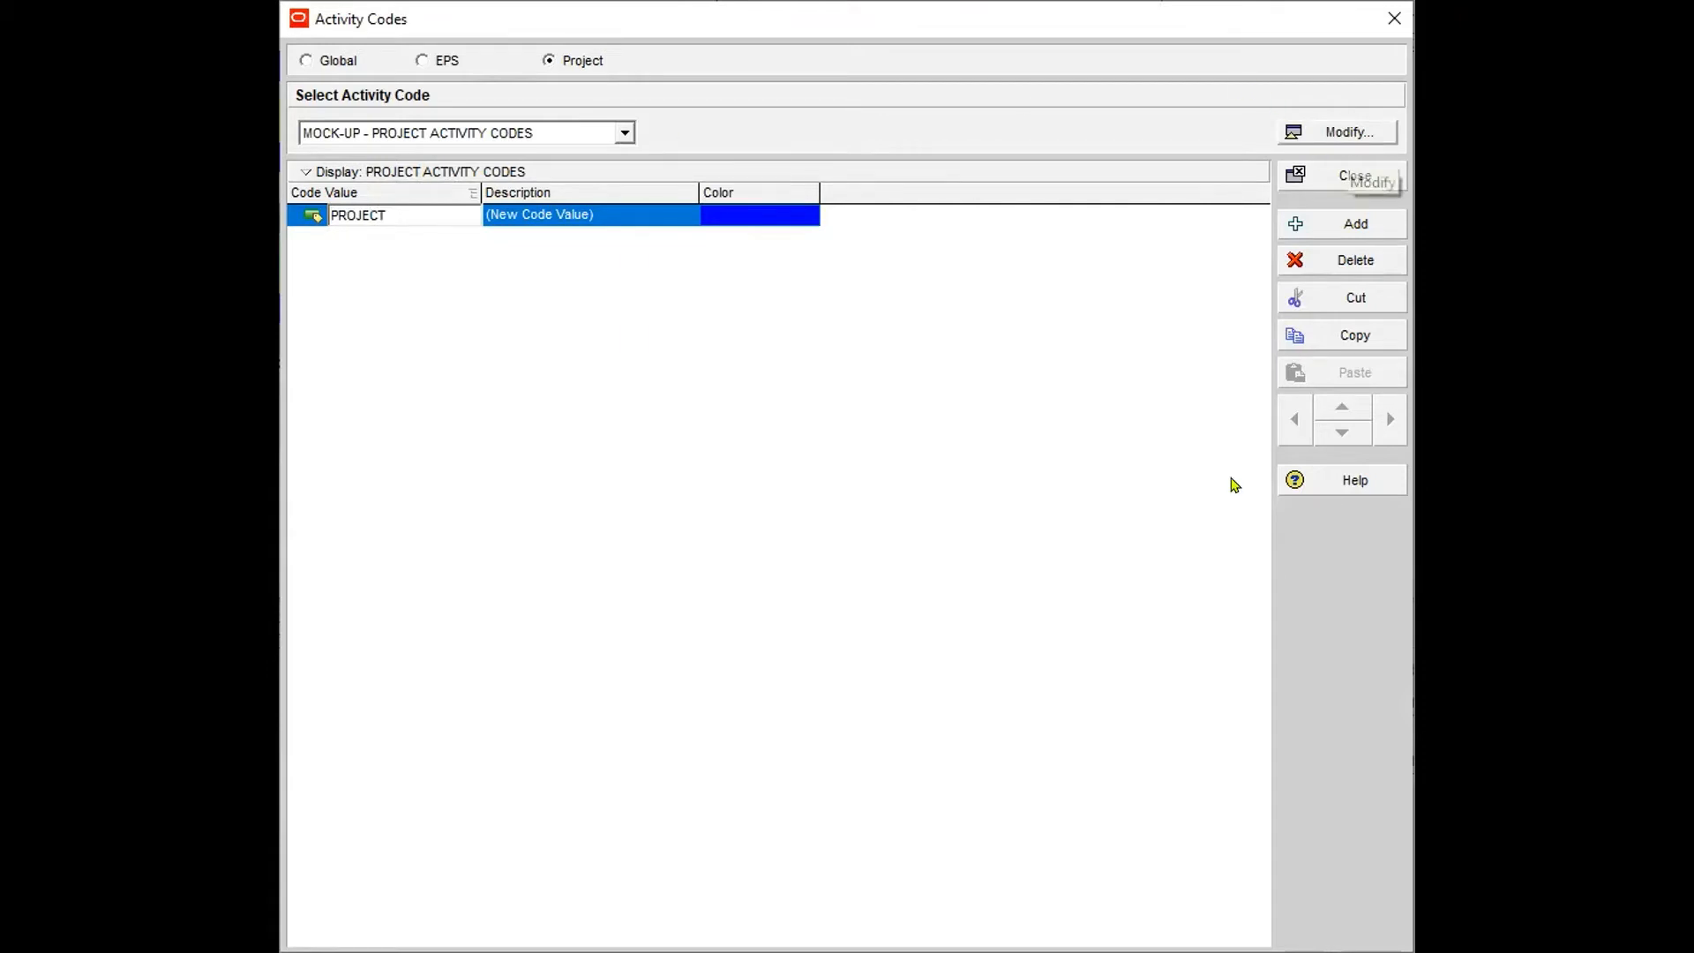
double_click(943, 622)
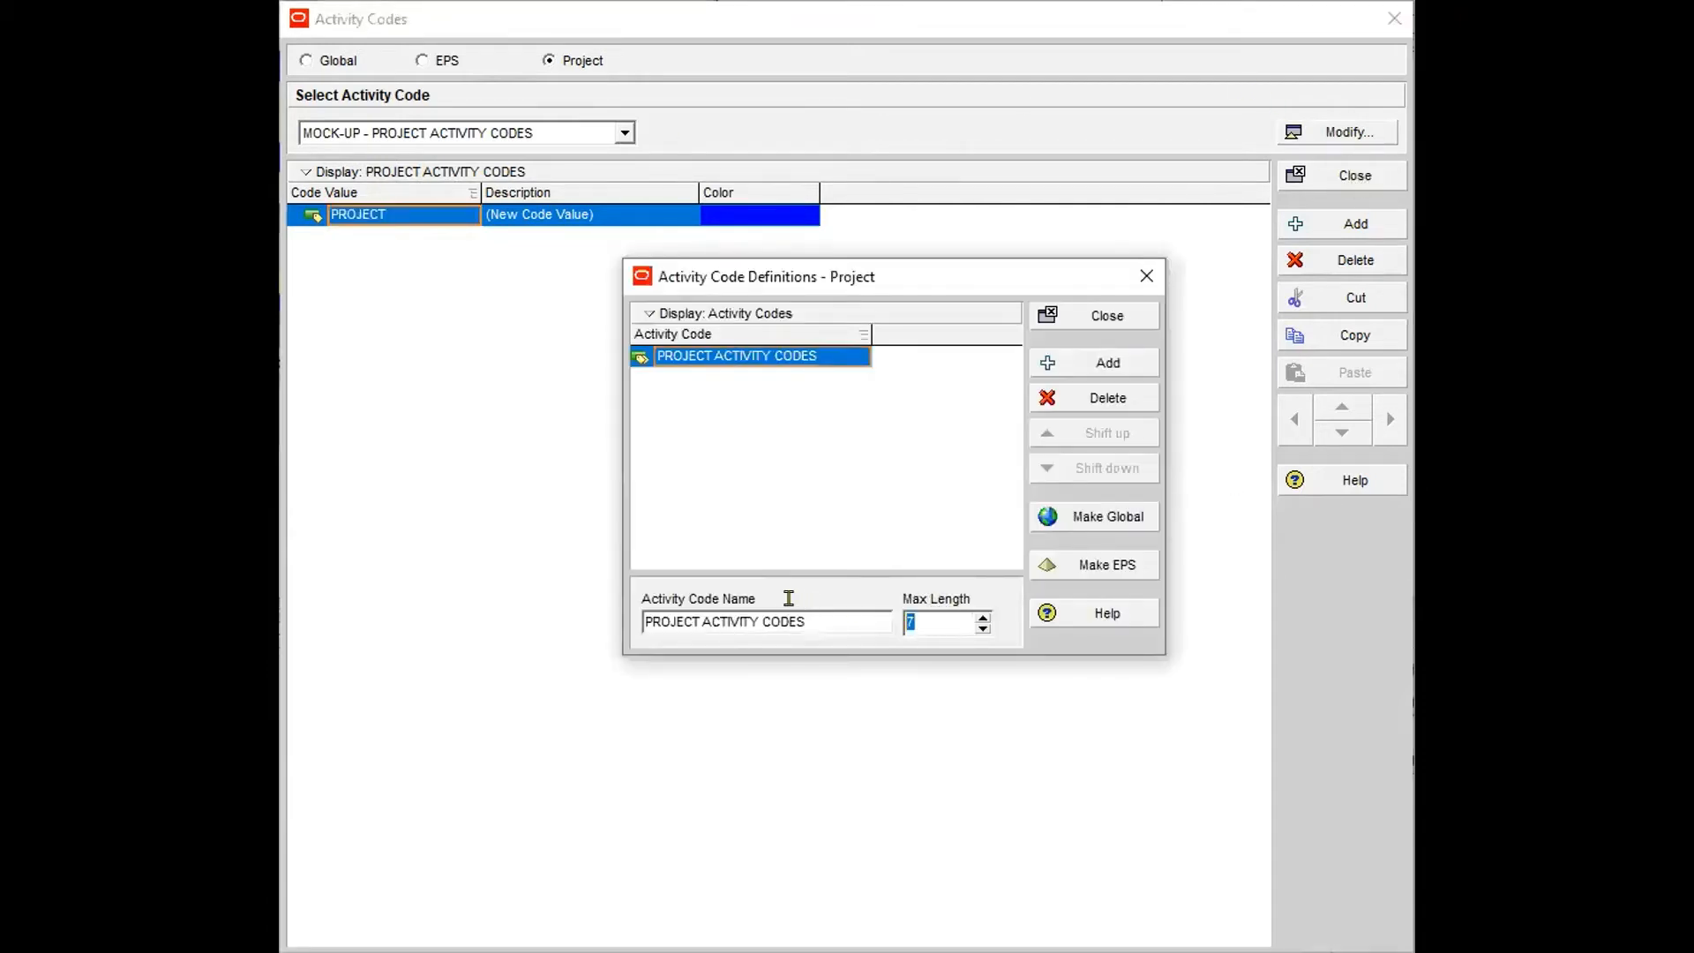
type("20")
left_click(1101, 315)
Complete the first project code value as PROJECT CODE 1 and use the same text for its description
left_click(446, 225)
type("CODE 1")
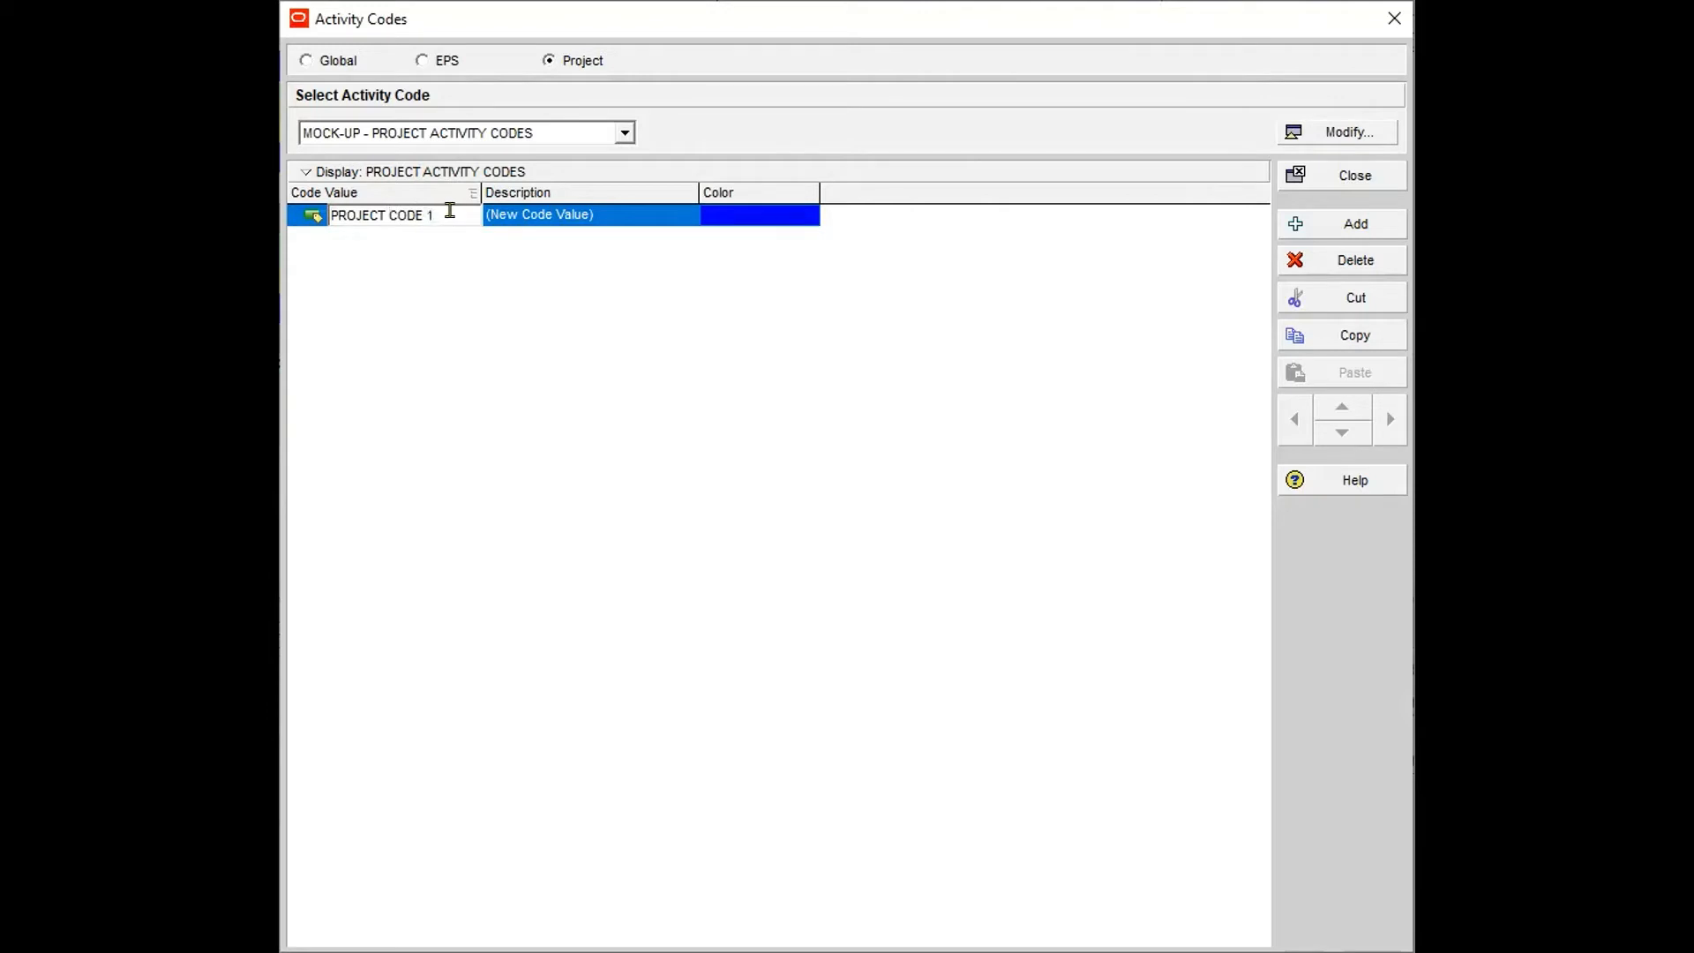
left_click_drag(446, 216, 332, 216)
key("ctrl+c")
left_click(530, 216)
key("ctrl+v")
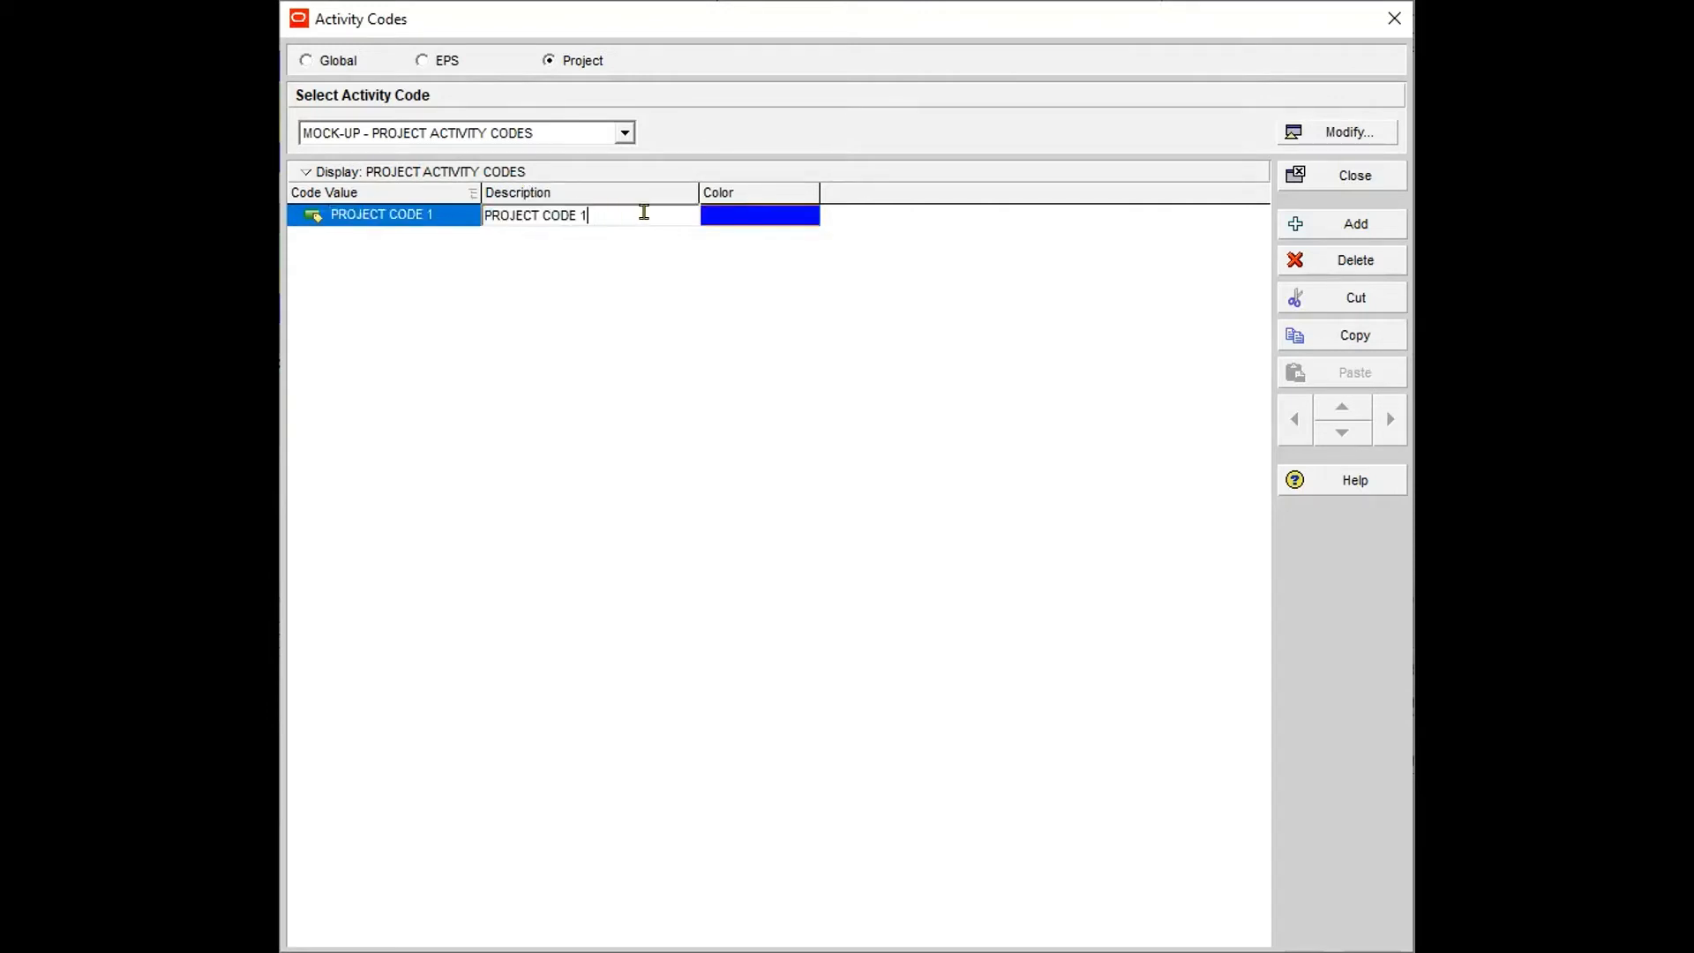
Add a second project code value PROJECT CODE 2 with the description PROJECT CODE 2
left_click(1356, 224)
left_click(445, 235)
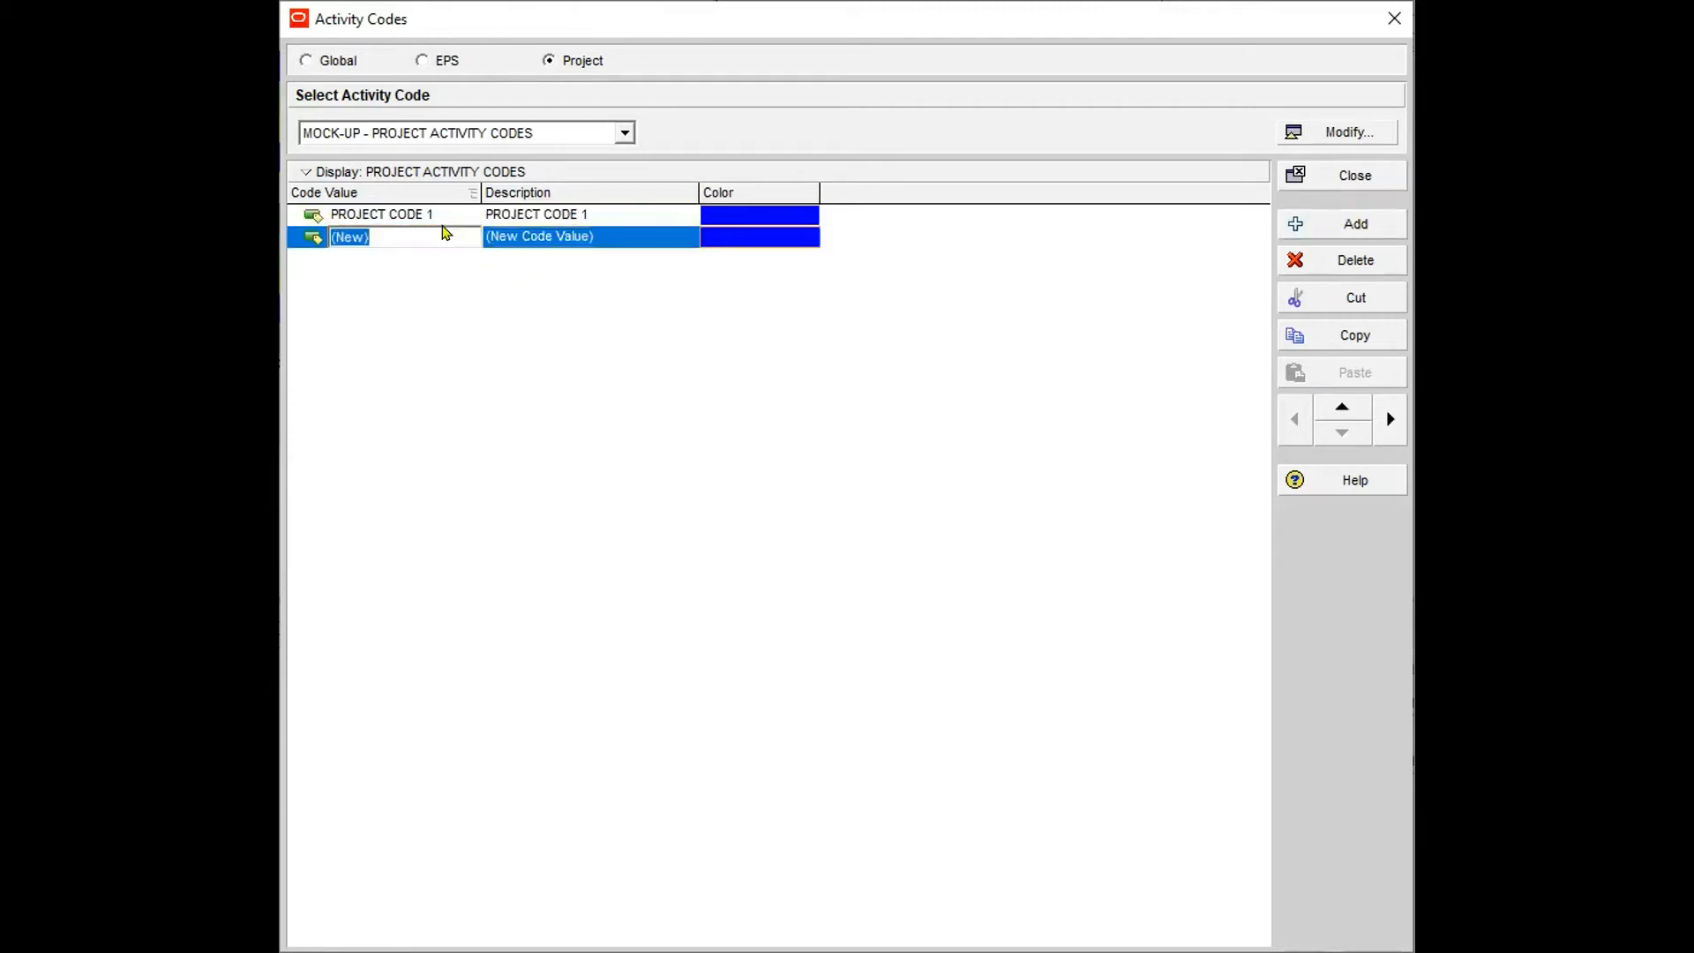
type("PROJECT CODE ")
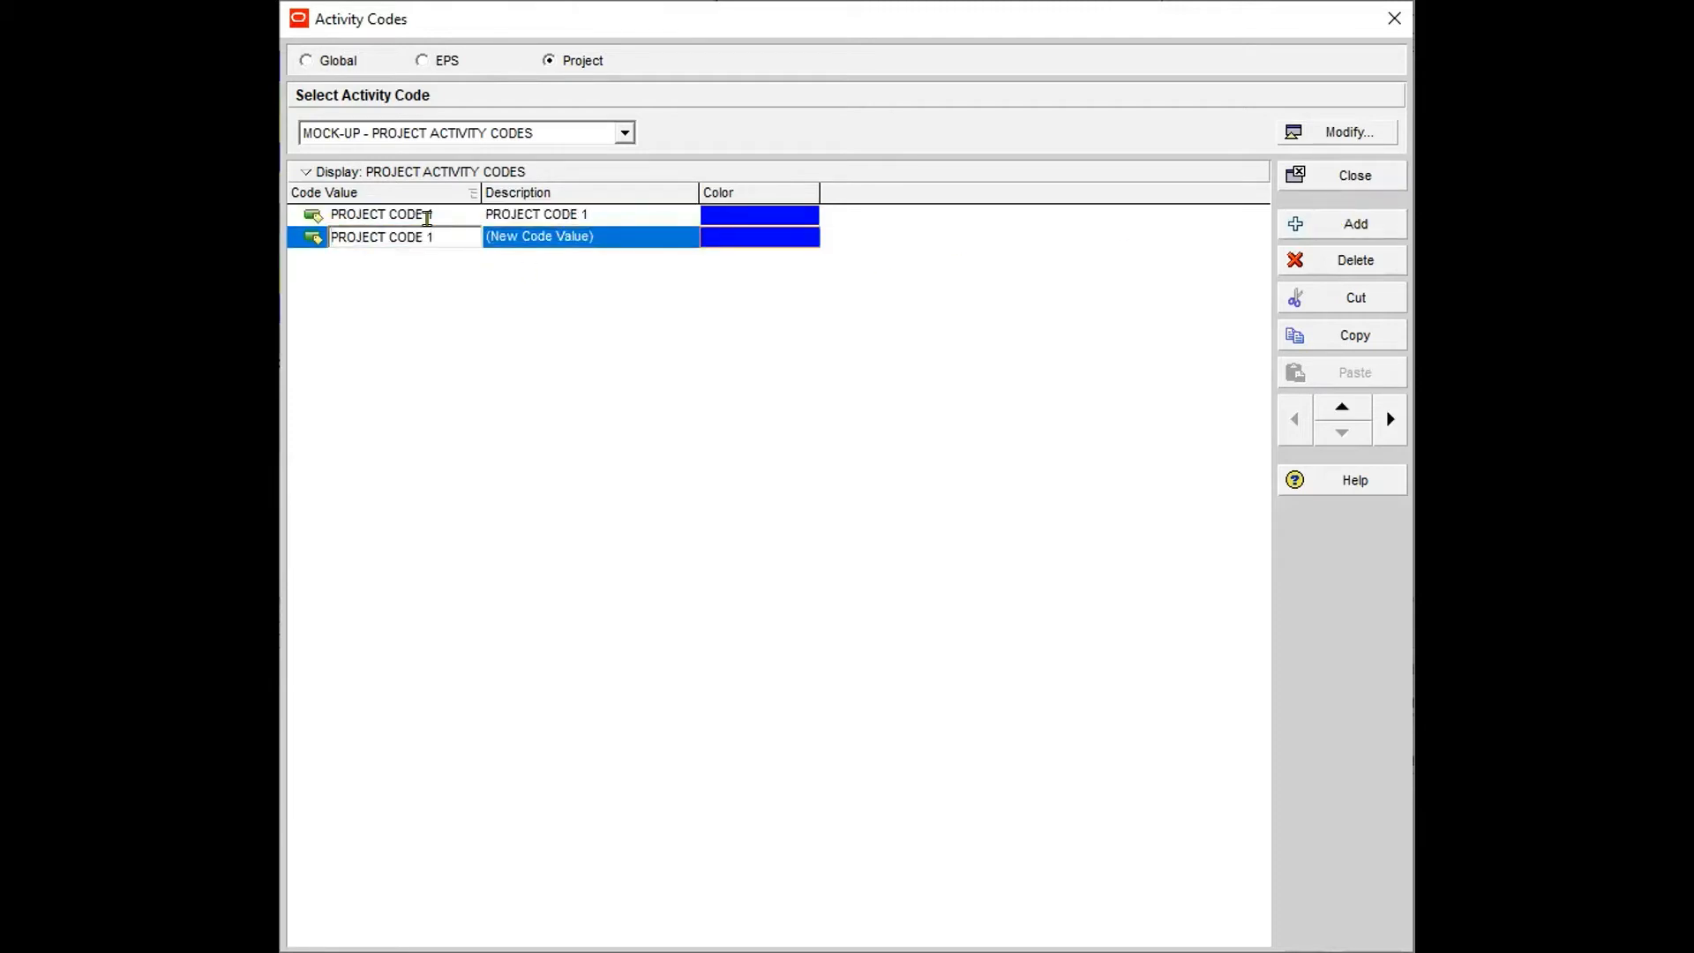
type("2")
left_click(609, 235)
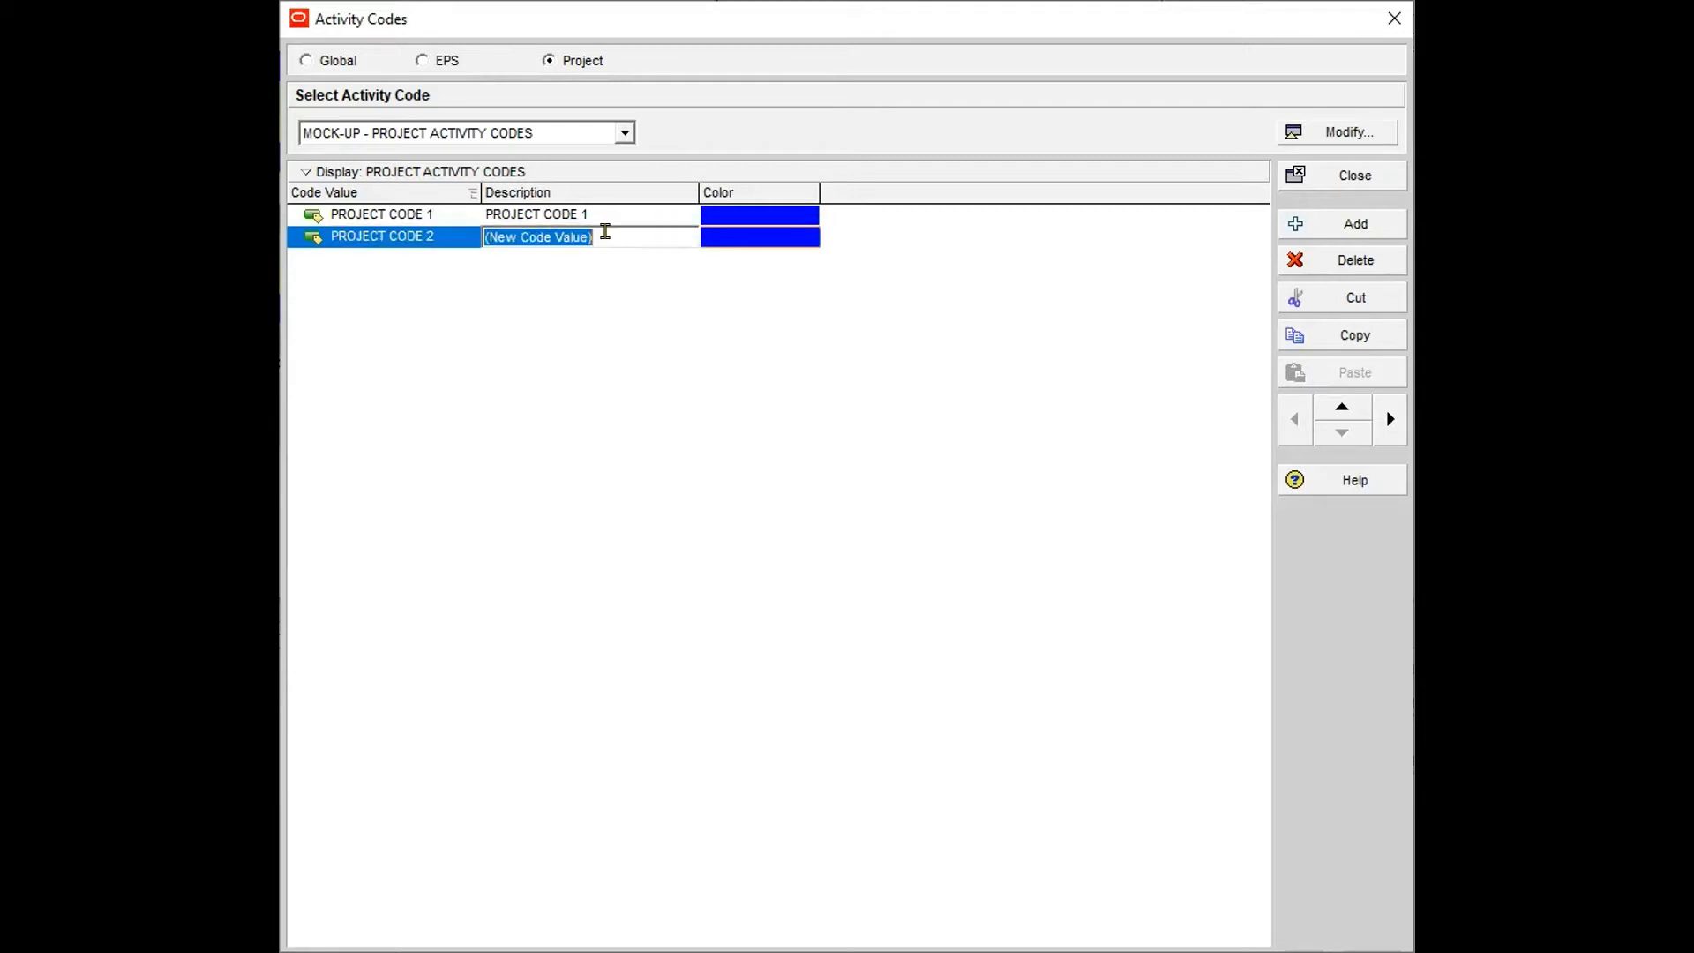
type("PROJECT CODE 1")
type("2")
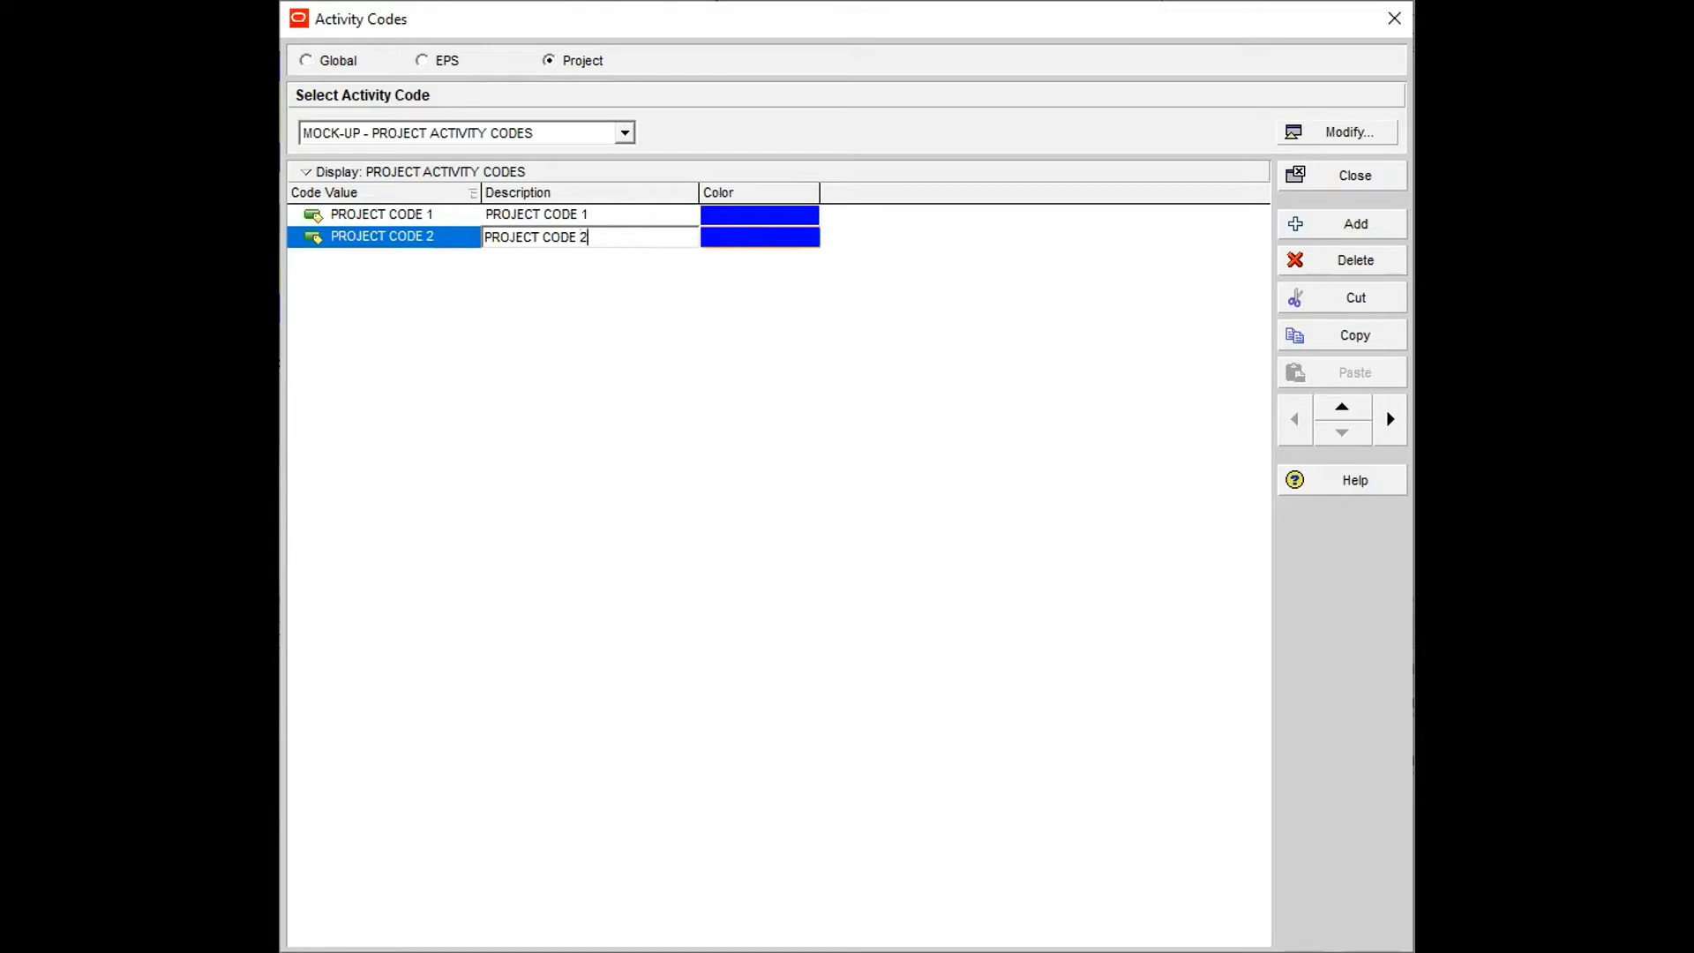
left_click(748, 220)
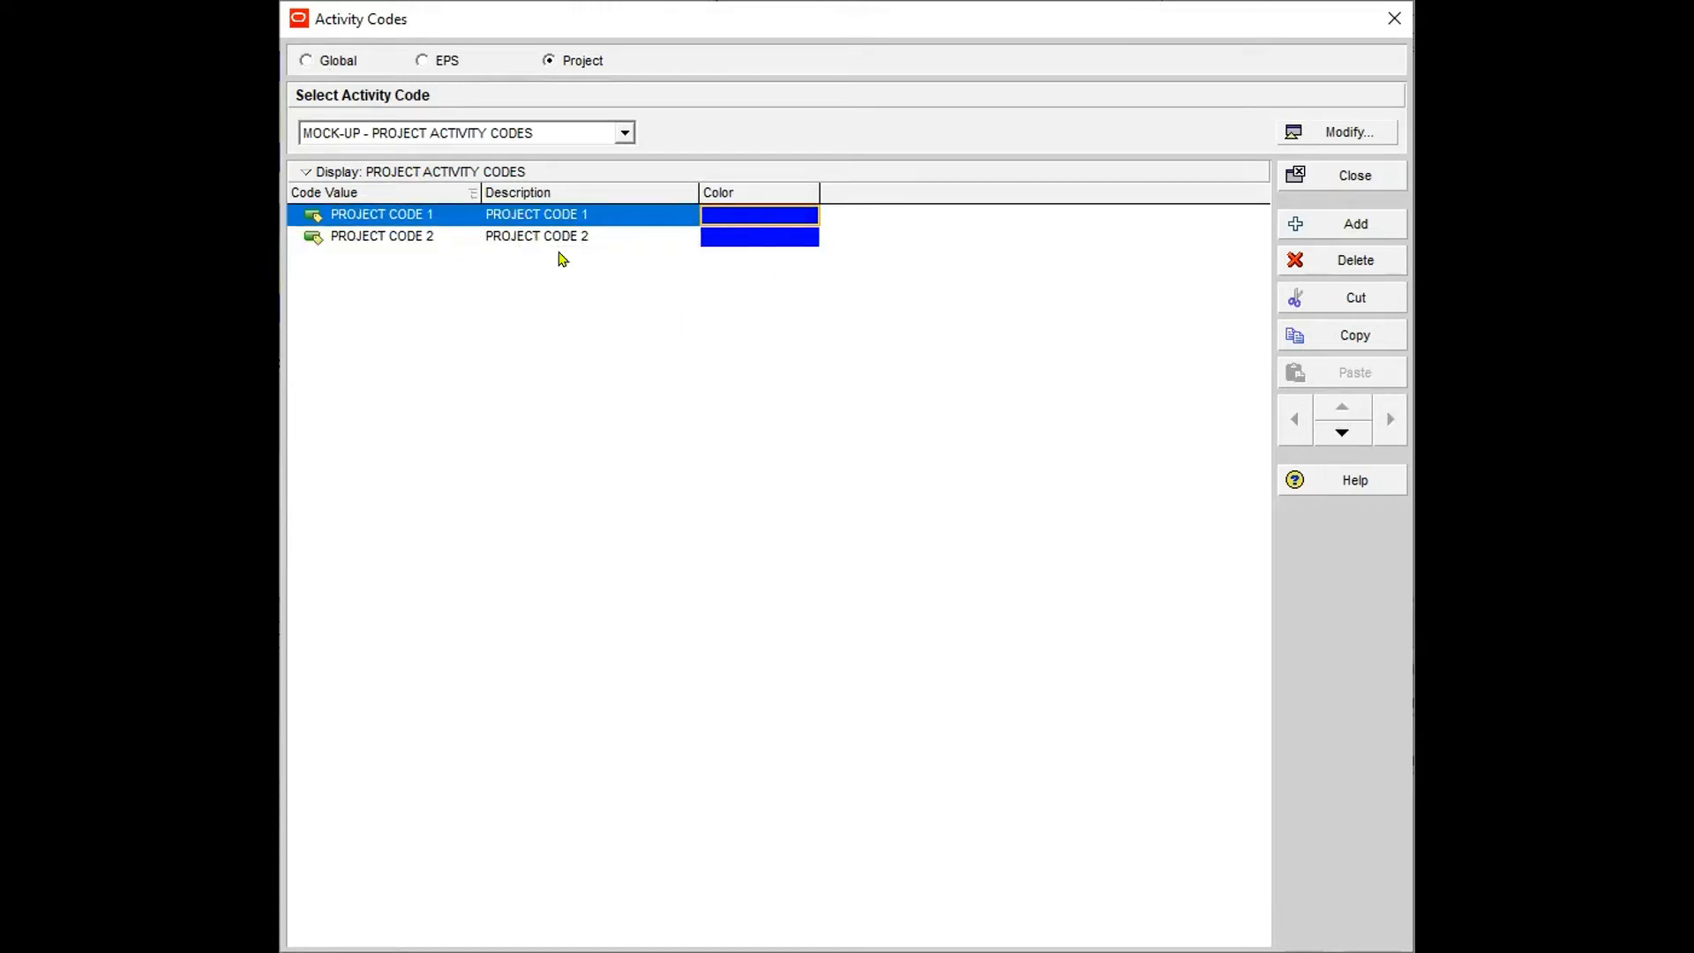
Add a global activity code named GLOBAL ACTIVITY CODE to the global activity code definitions
left_click(306, 62)
left_click(558, 58)
left_click(309, 63)
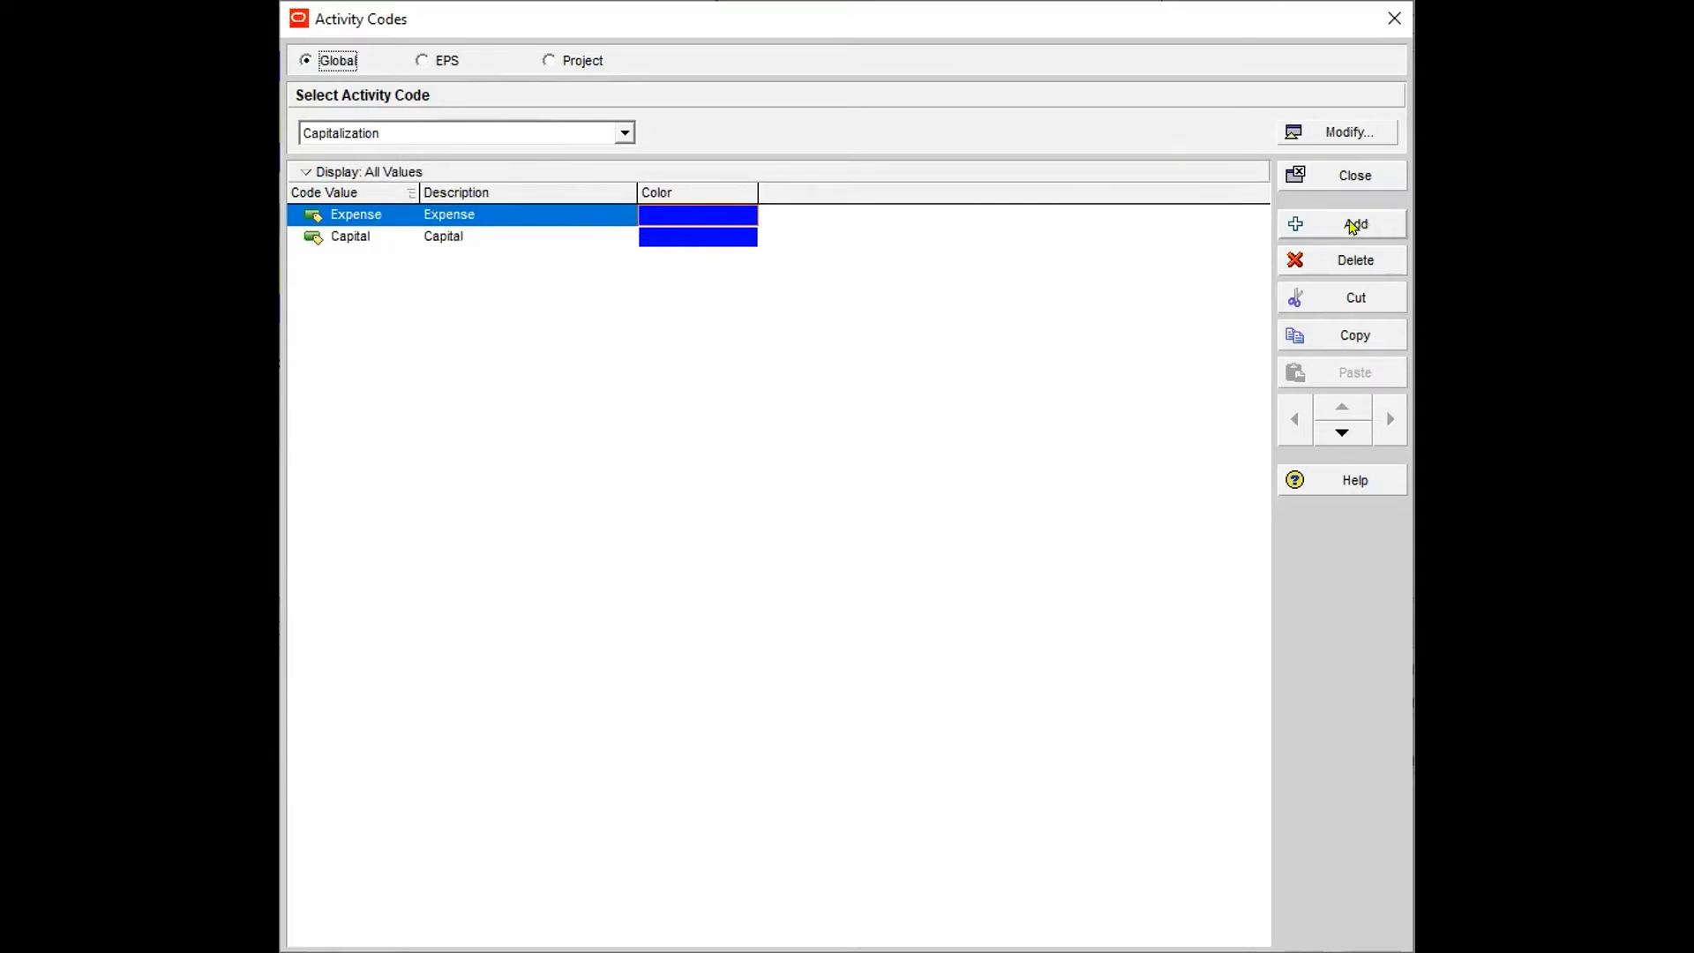
left_click(1366, 134)
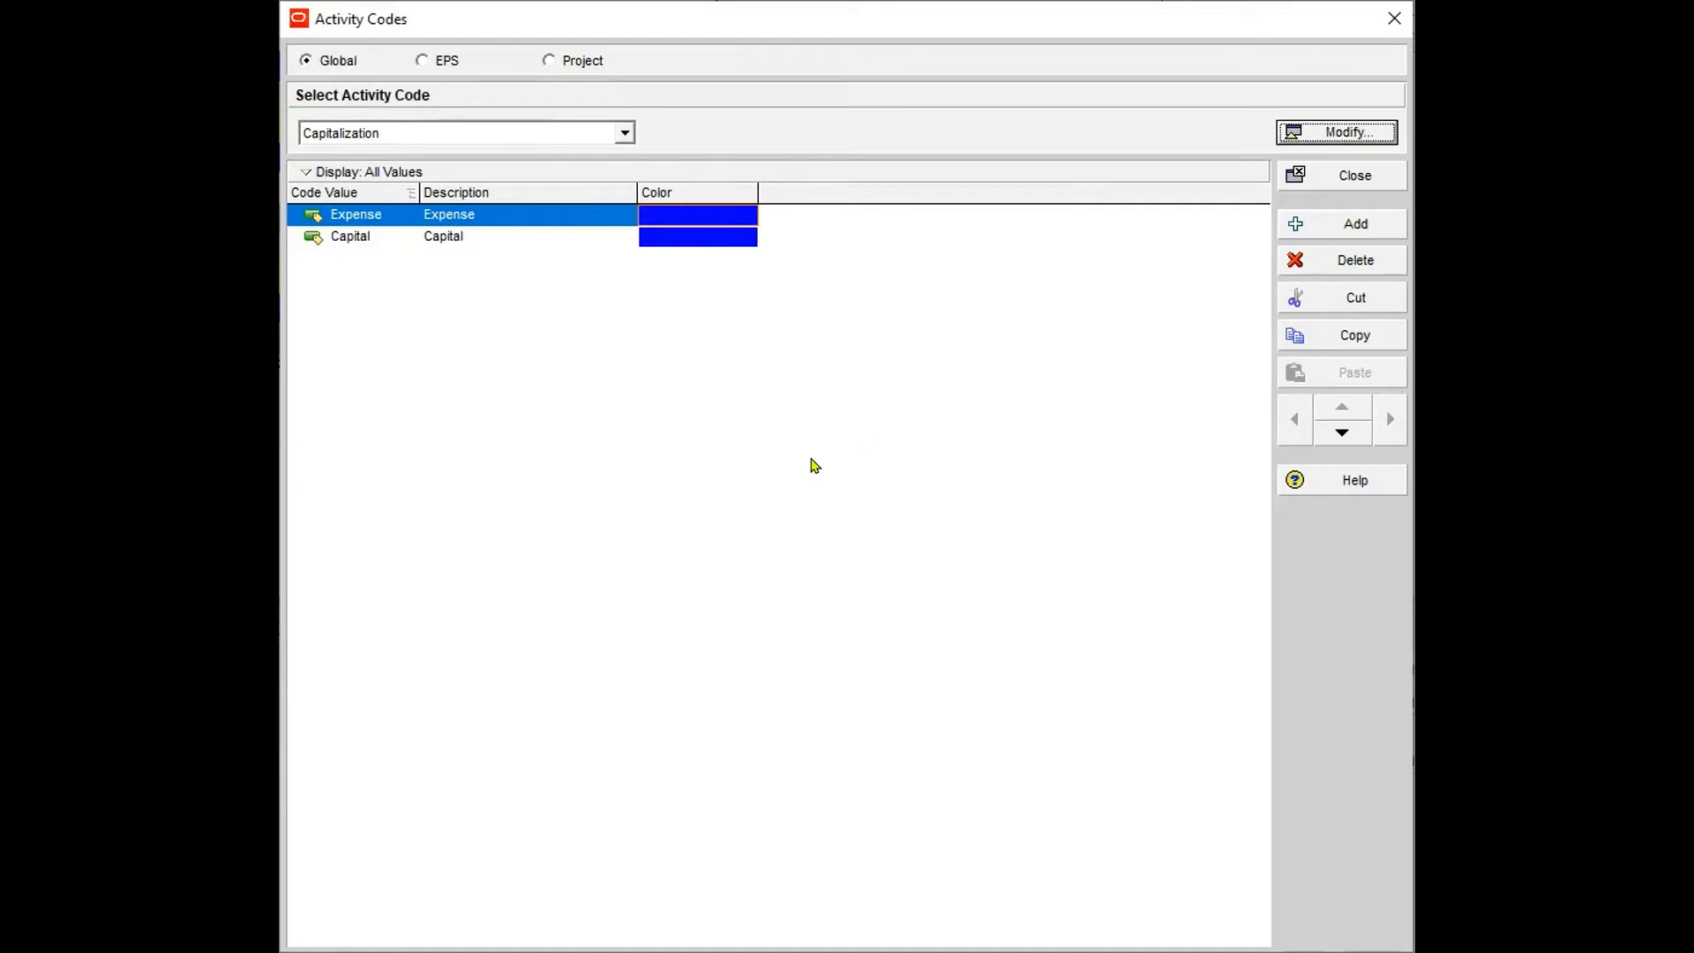
left_click(1114, 365)
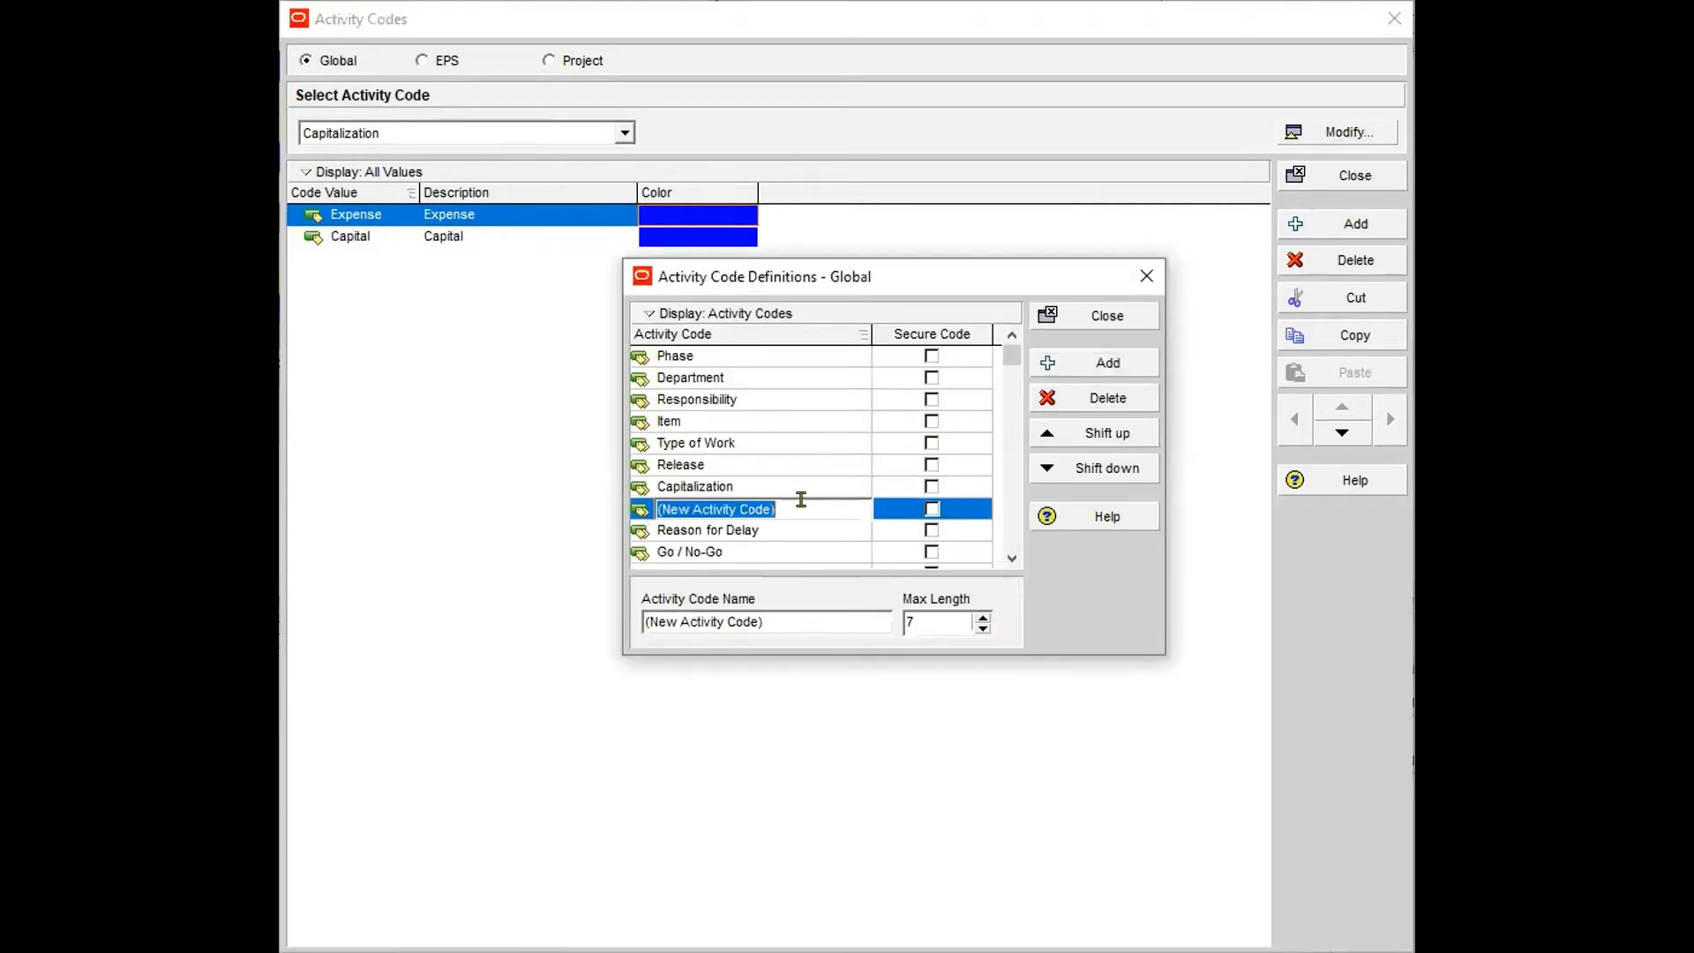
type("GLOBAL ACTIV")
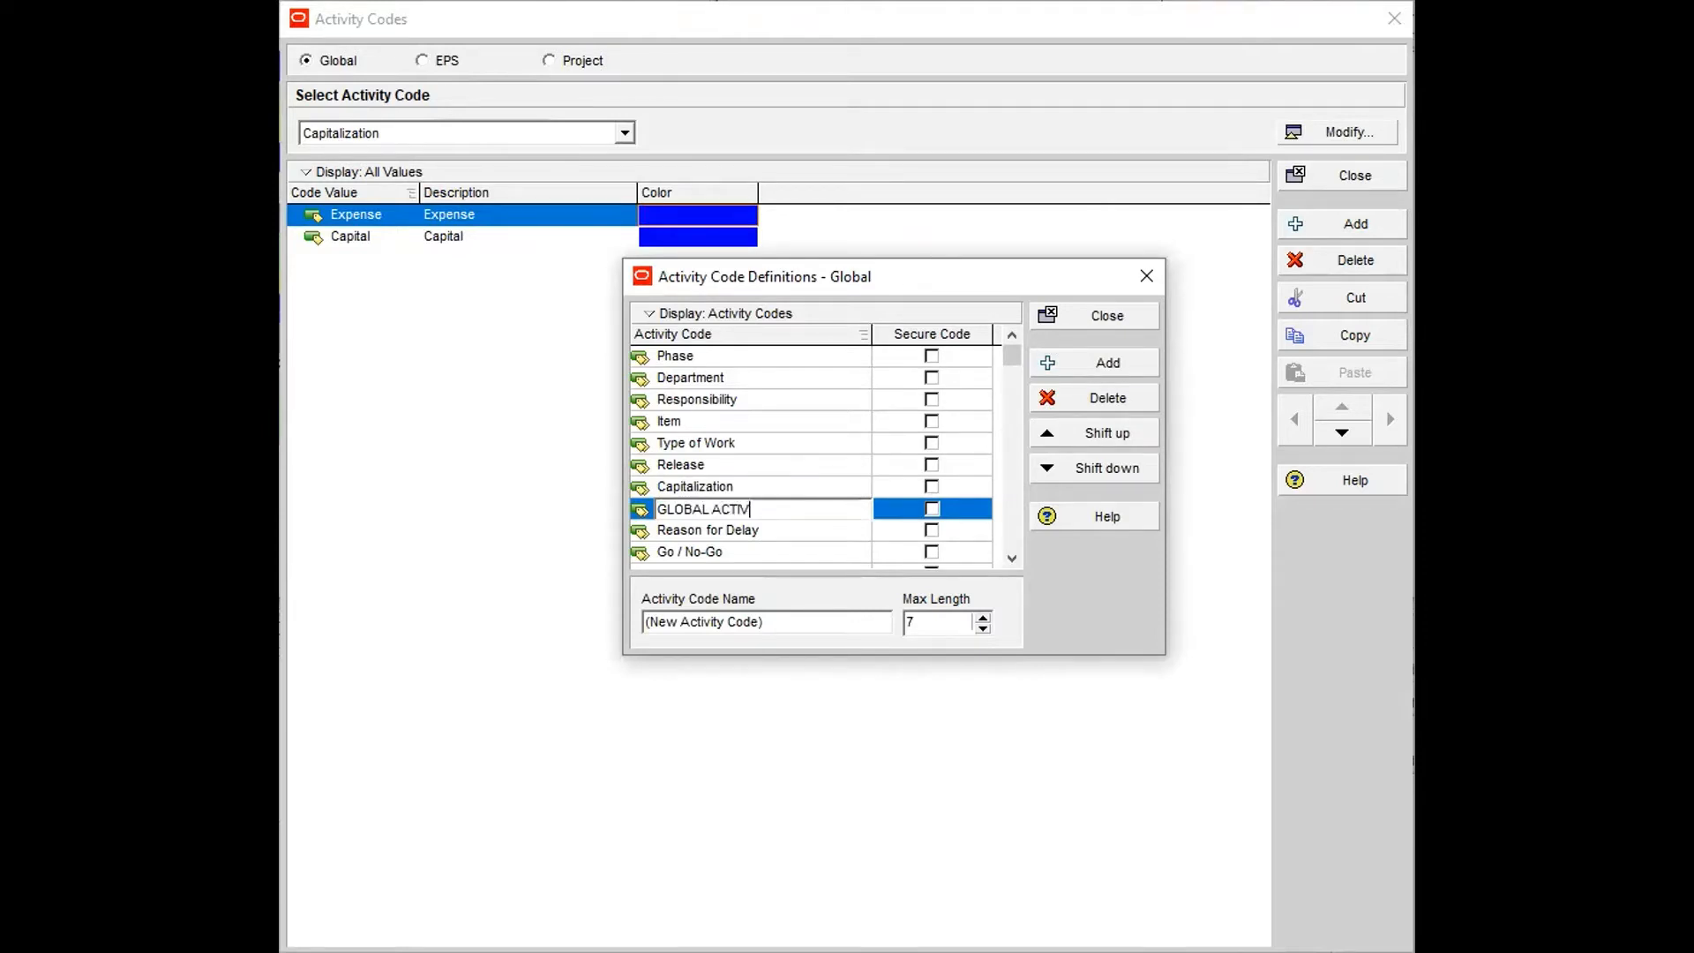
type("ITY CODE")
left_click(734, 493)
left_click(736, 509)
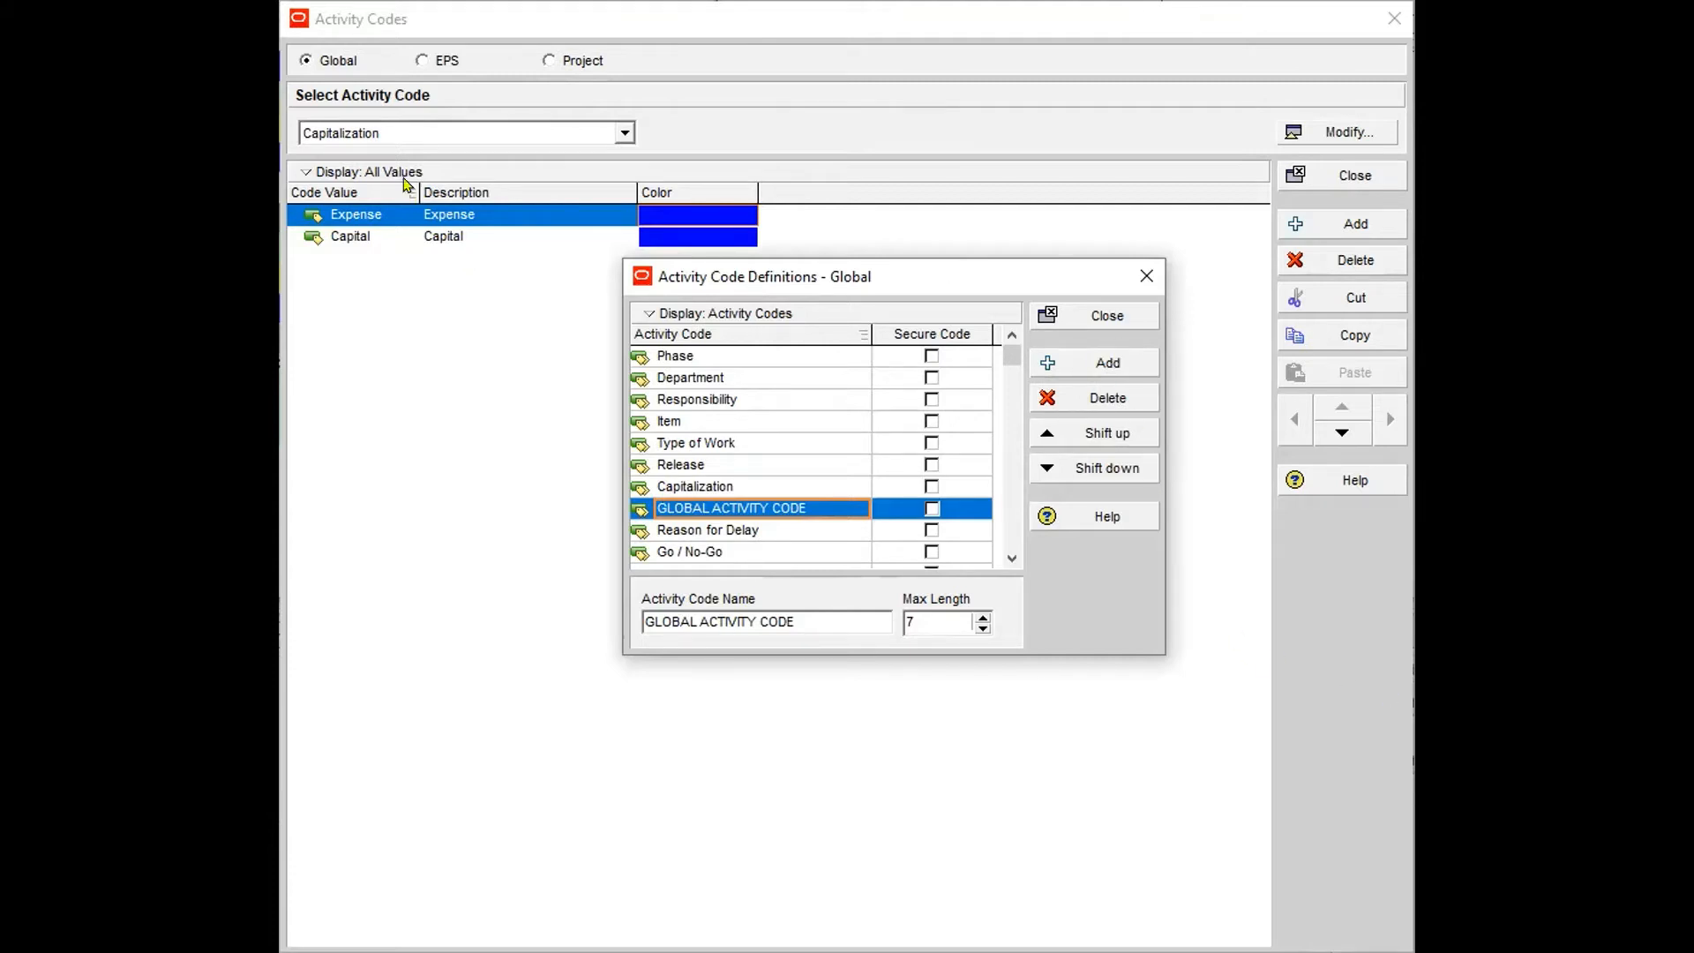
left_click(1109, 317)
Add a new EPS-level activity code assigned to the A2 node under EXERCISE
left_click(421, 59)
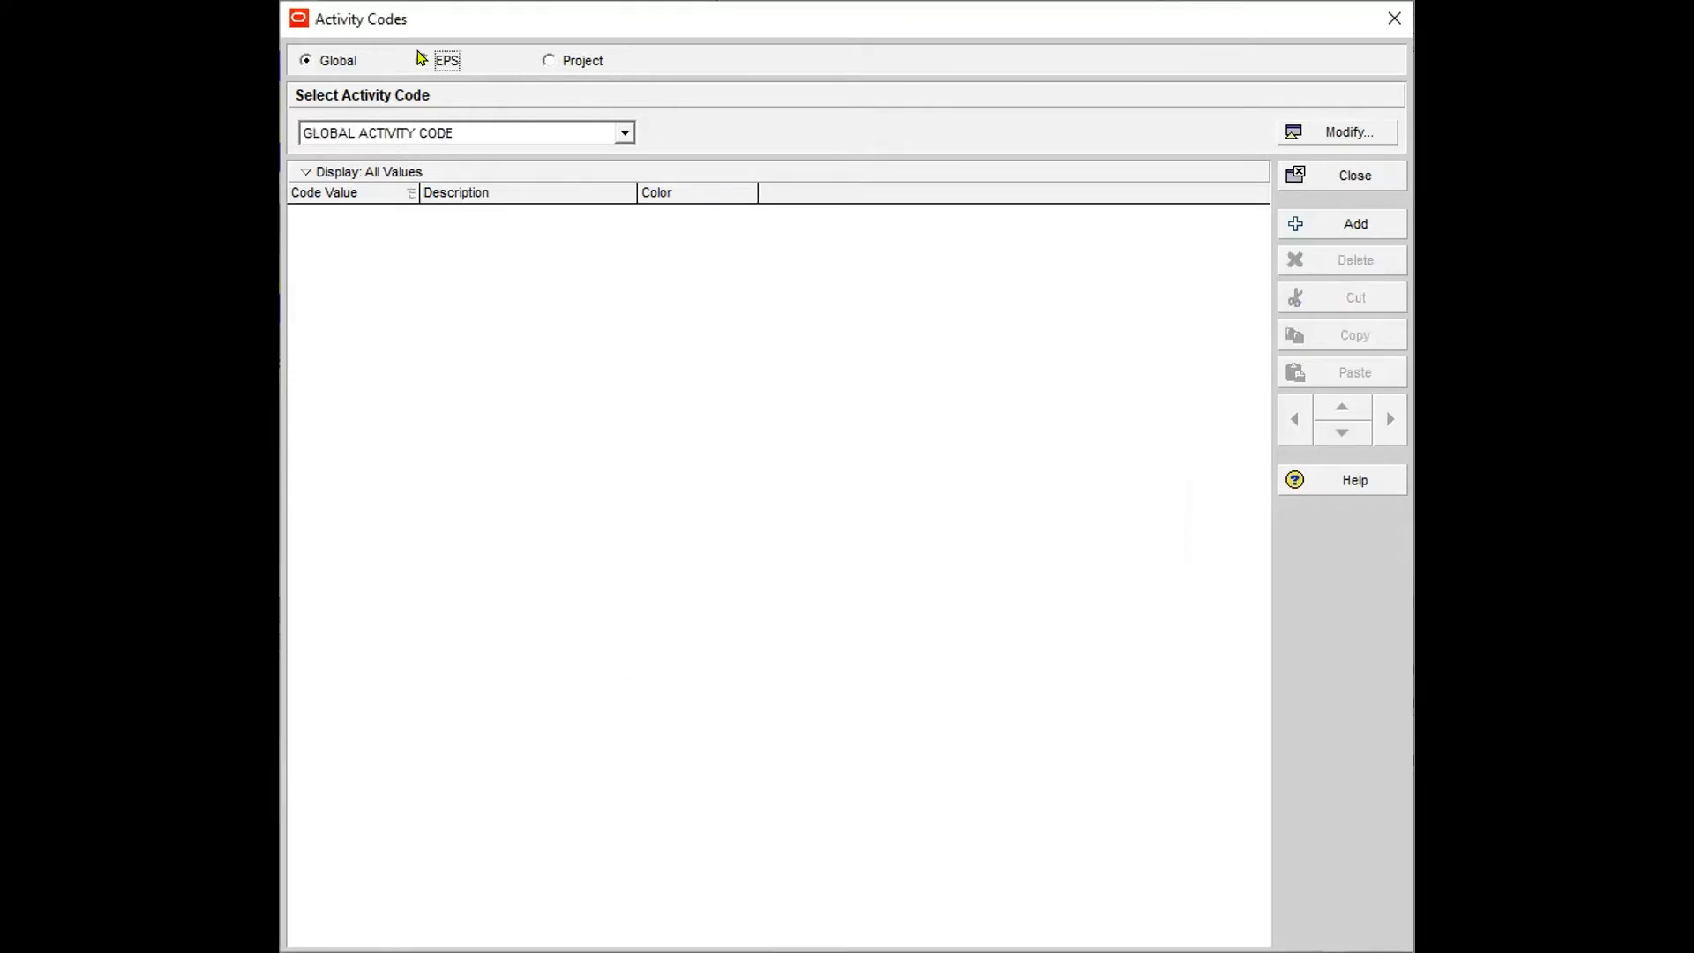
left_click(1351, 134)
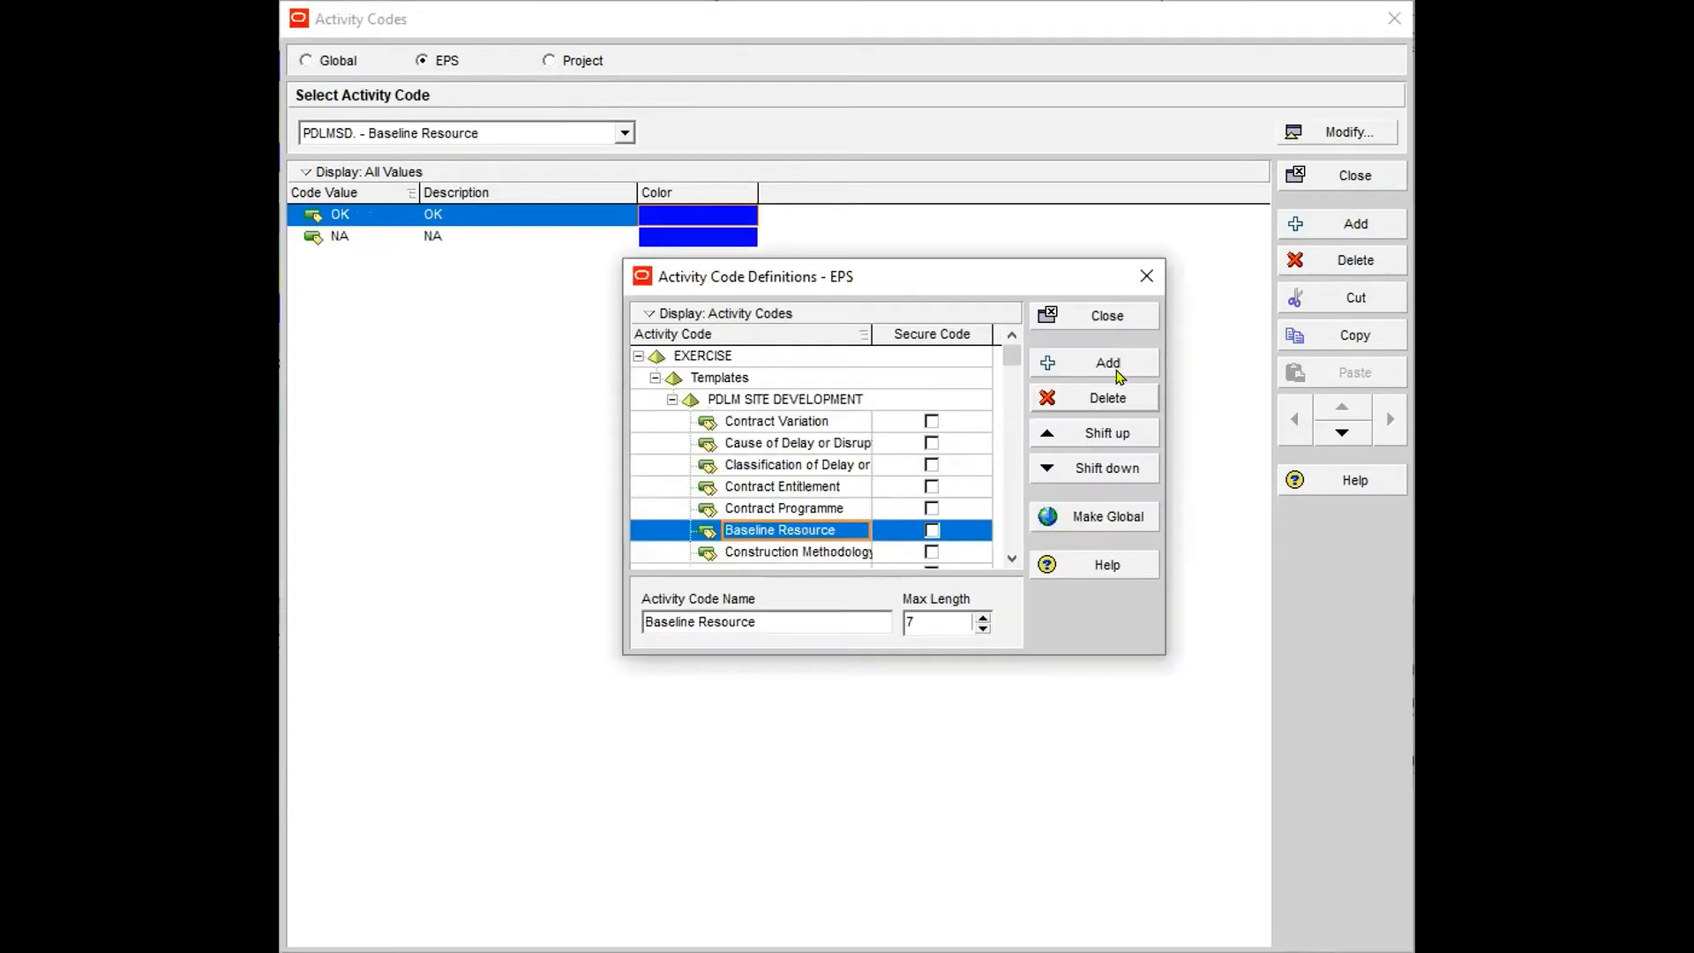
left_click(1119, 362)
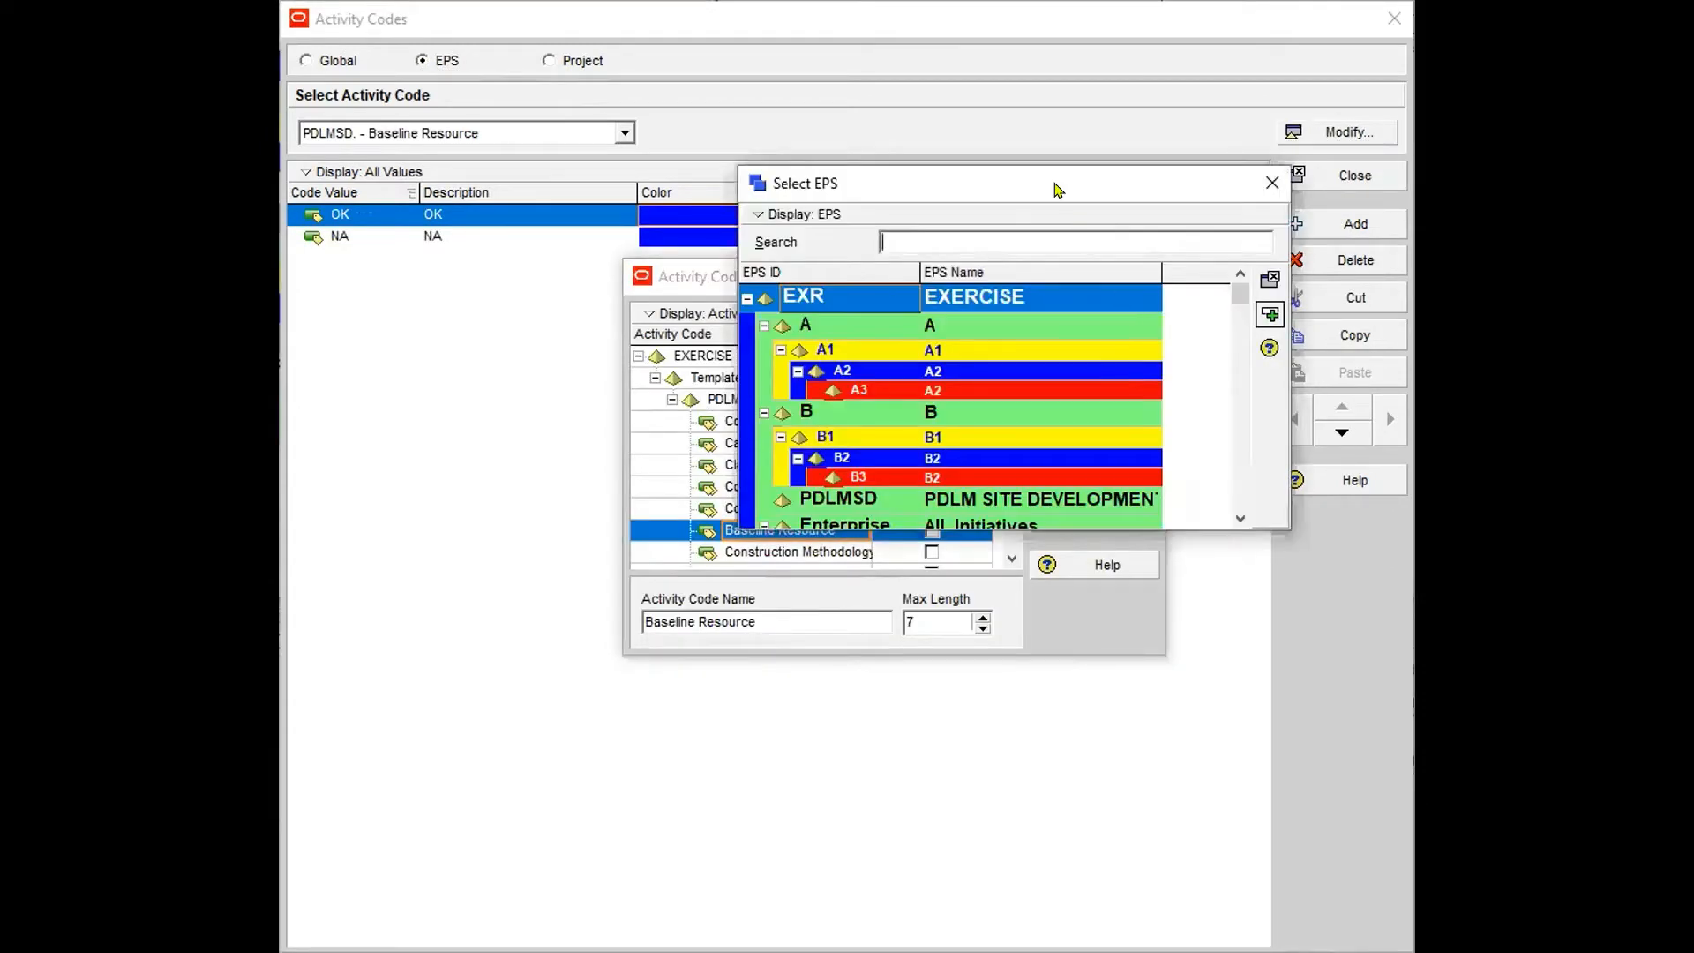
left_click_drag(1061, 187, 1229, 117)
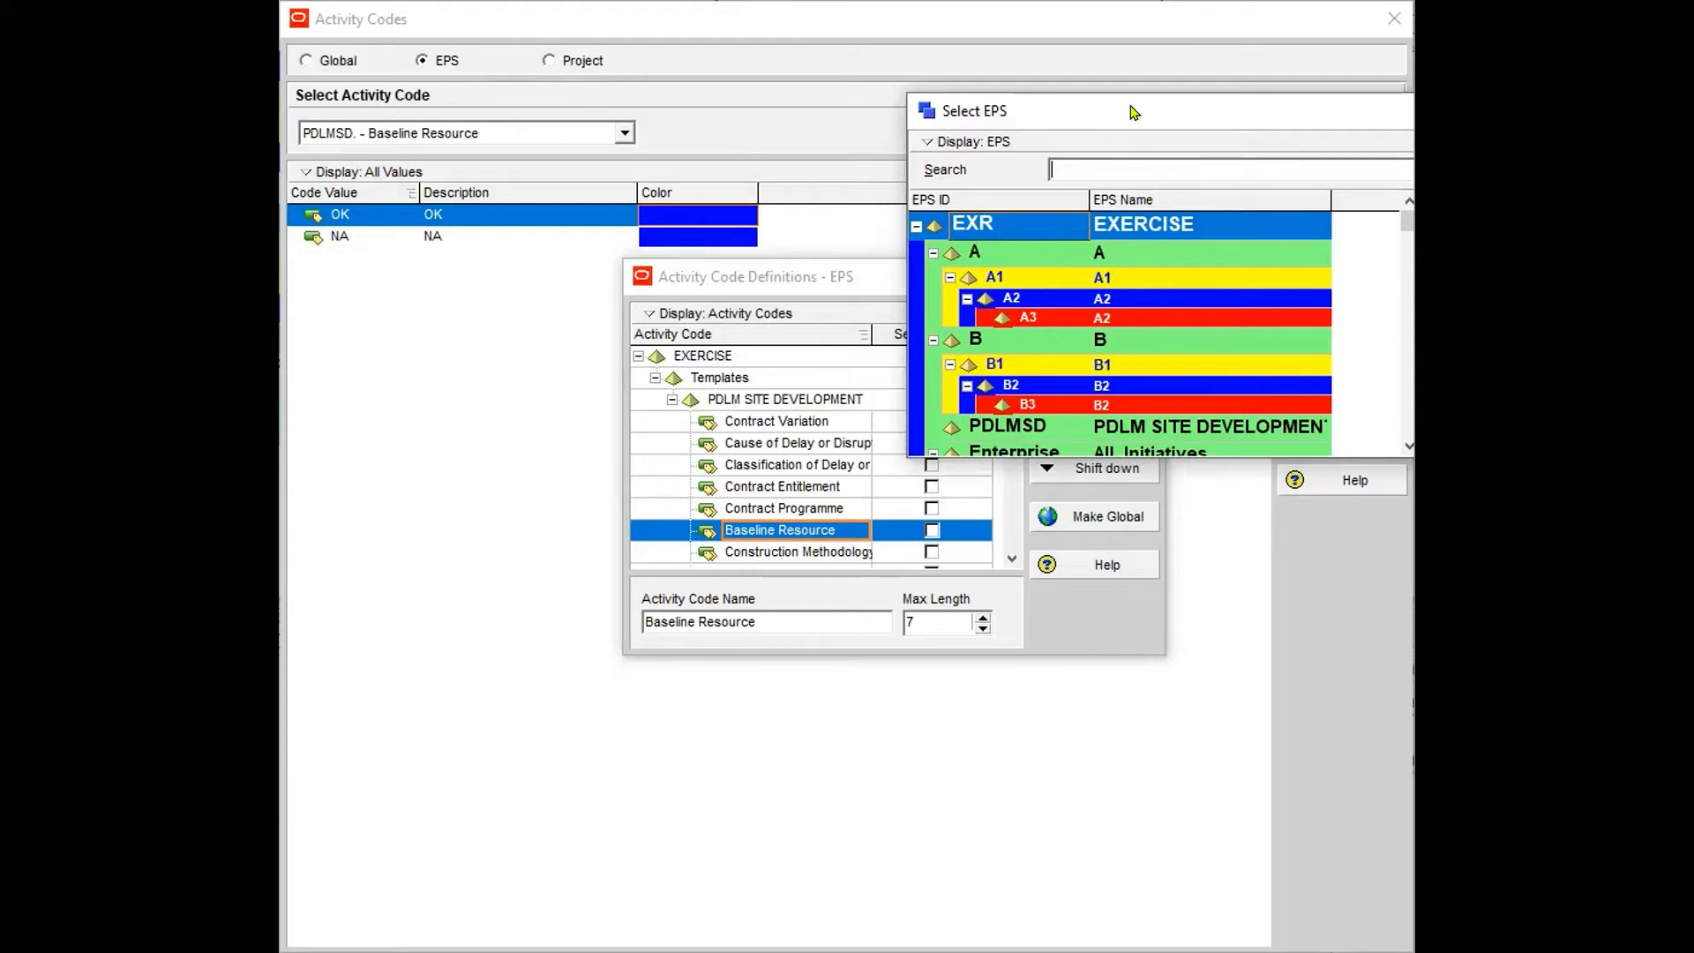
left_click_drag(1134, 112, 1240, 117)
left_click(1158, 283)
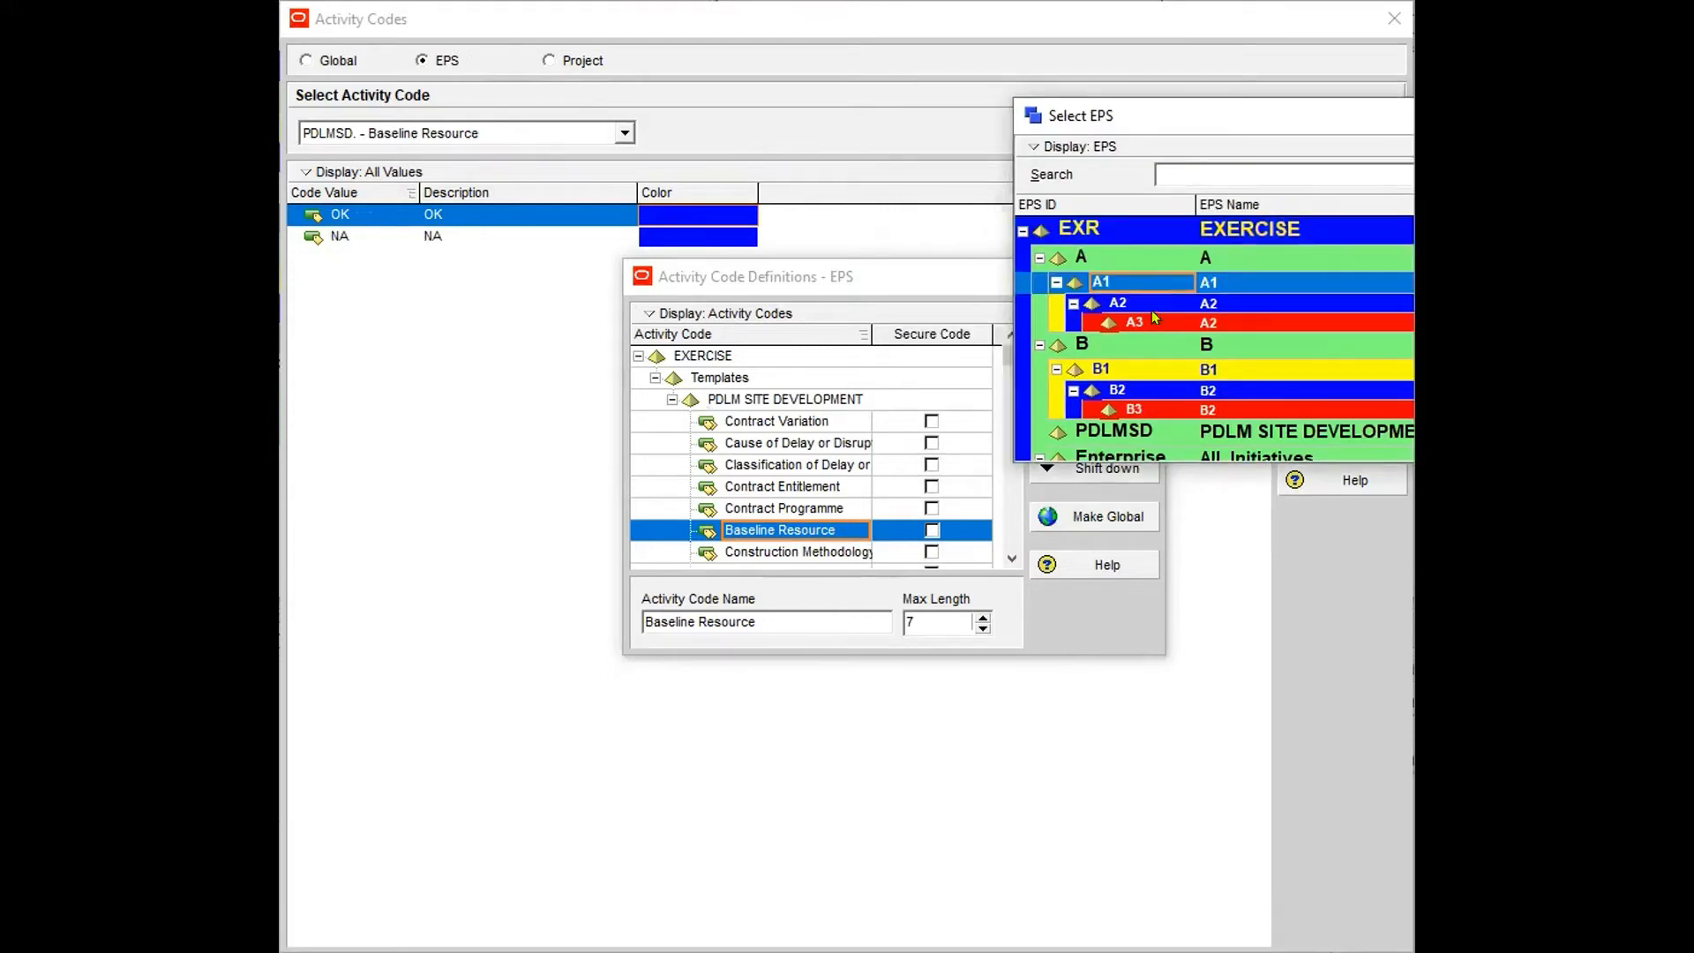
left_click(1144, 302)
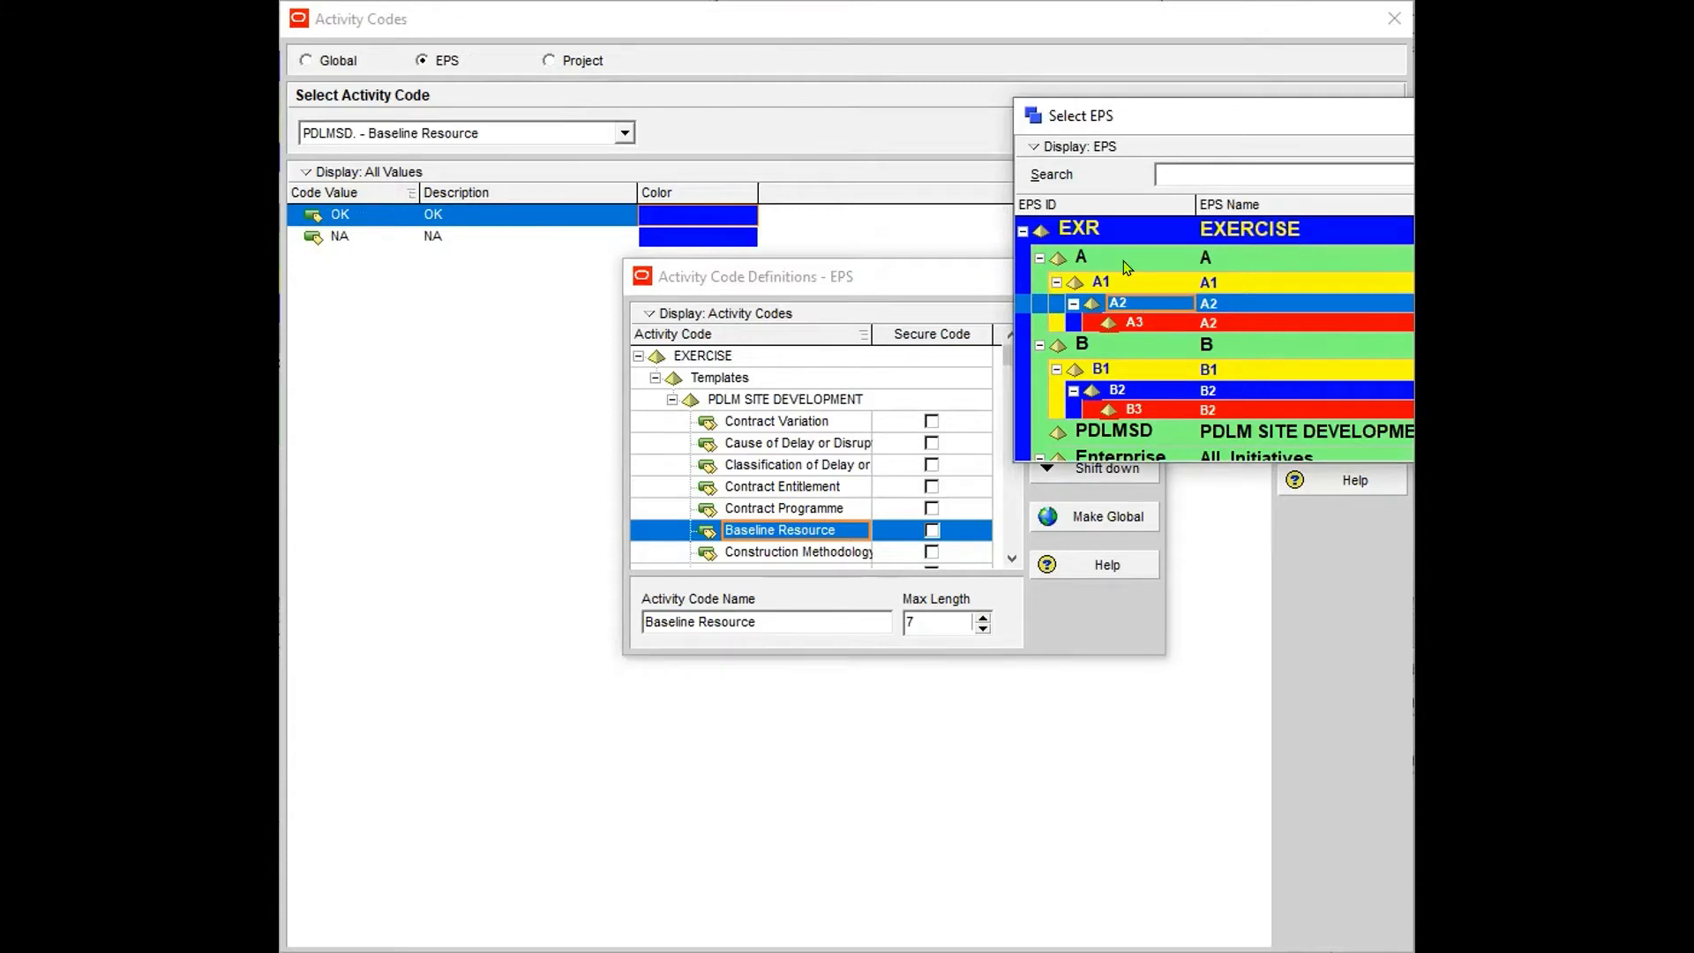
left_click(1133, 271)
left_click(1126, 281)
left_click(1144, 303)
double_click(1142, 298)
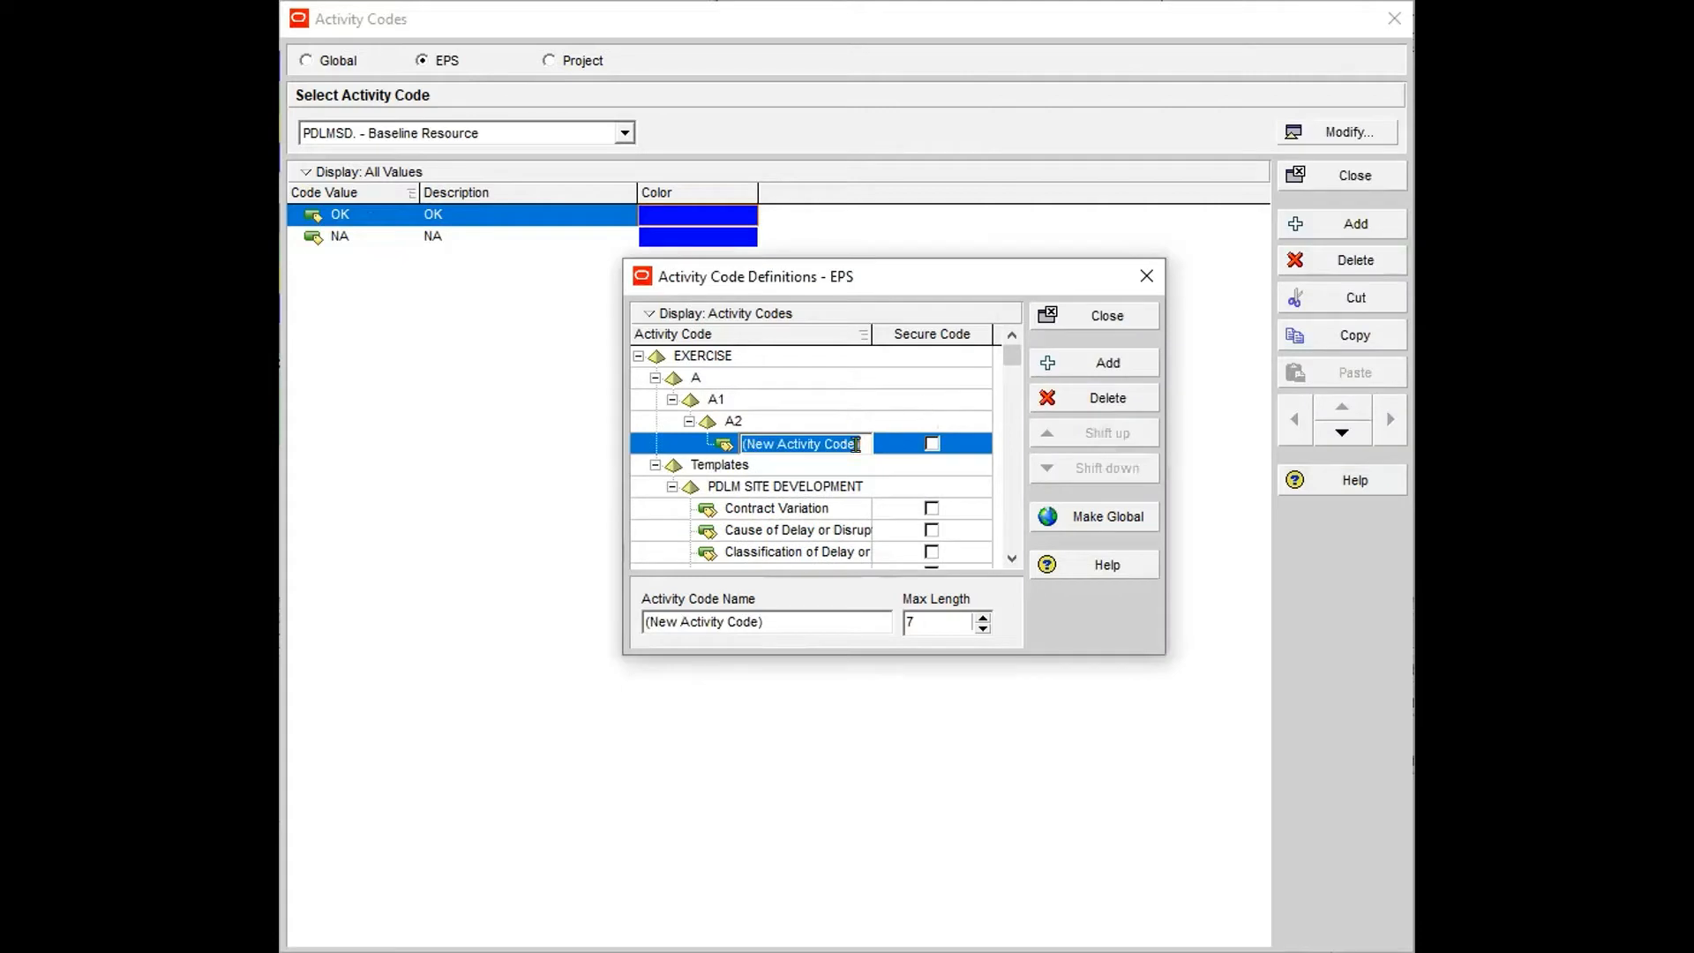
Name the new activity code under A2 EPS ACTIVITY CODE and close the definitions
type("EPS ")
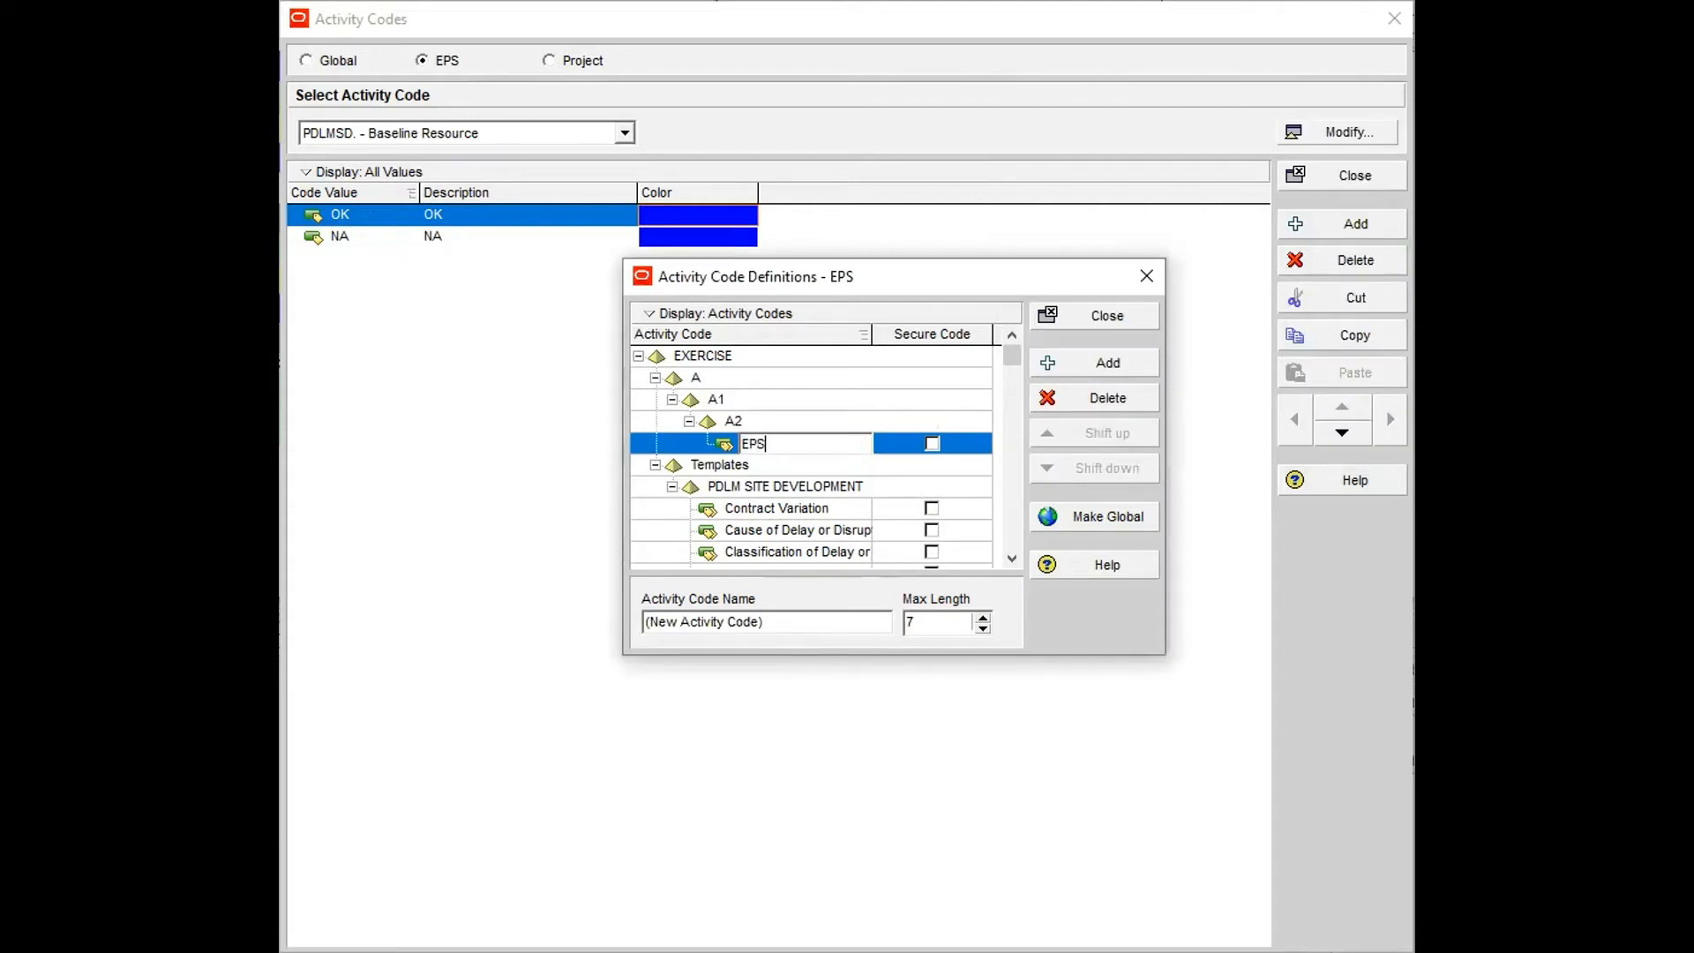
type("ACTIVITY CODE")
left_click(1103, 315)
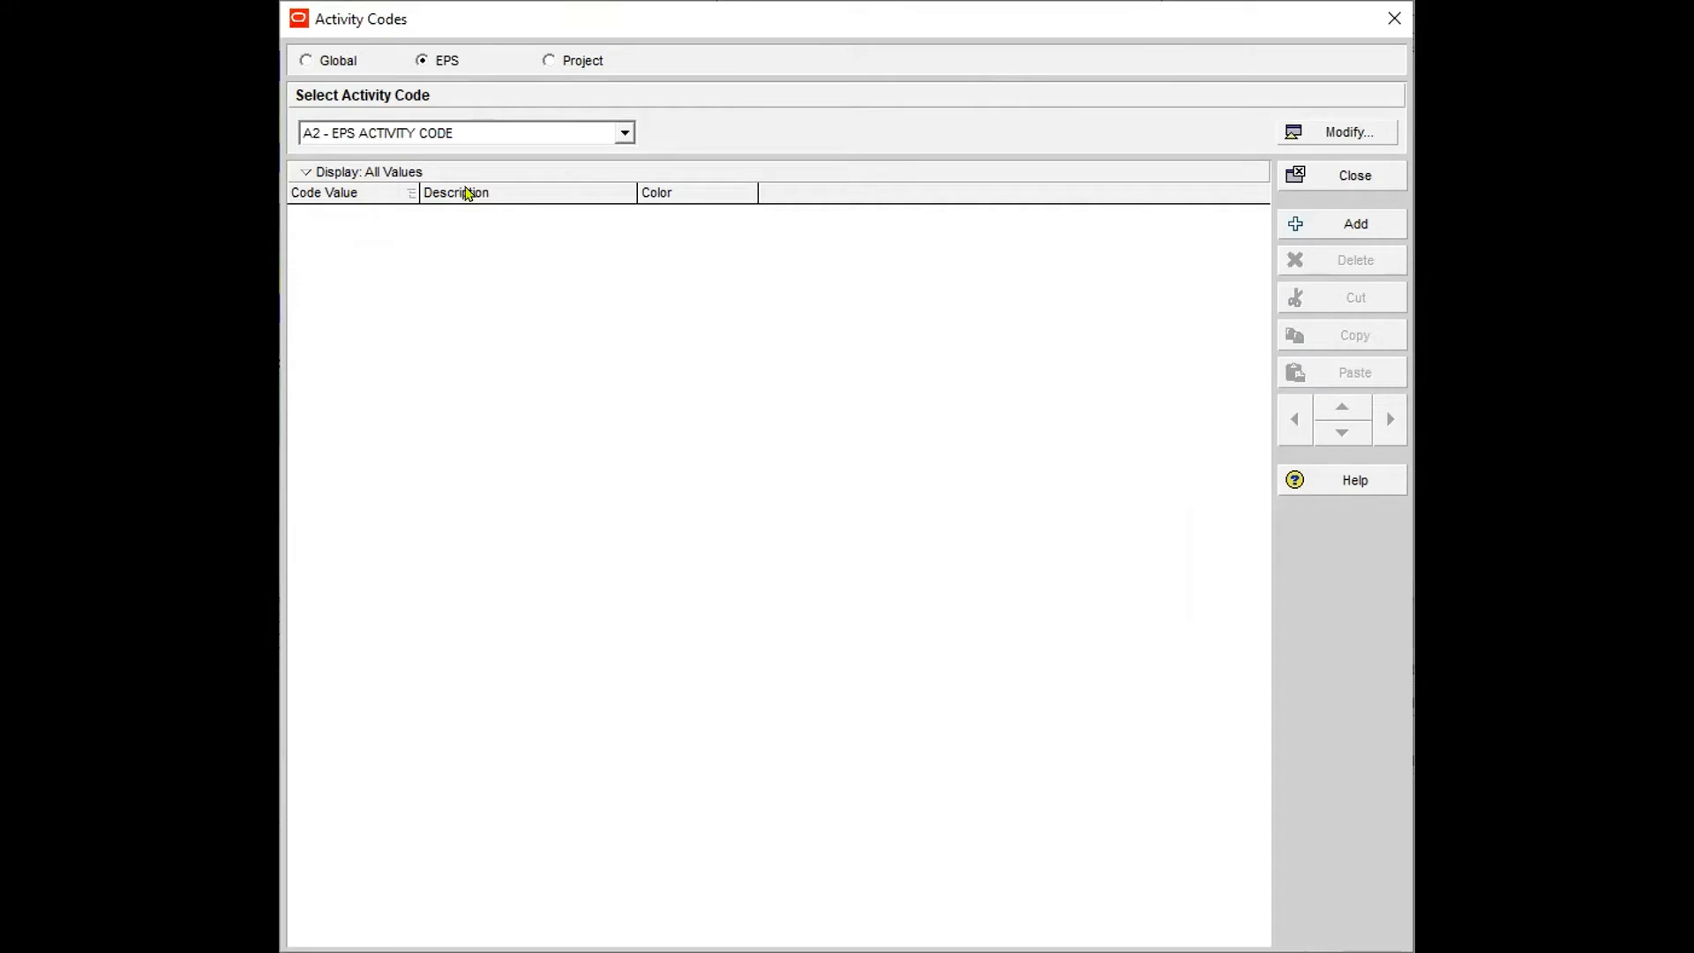
Add two code values to A2's EPS ACTIVITY CODE and name the first one EPS COD
left_click(1348, 223)
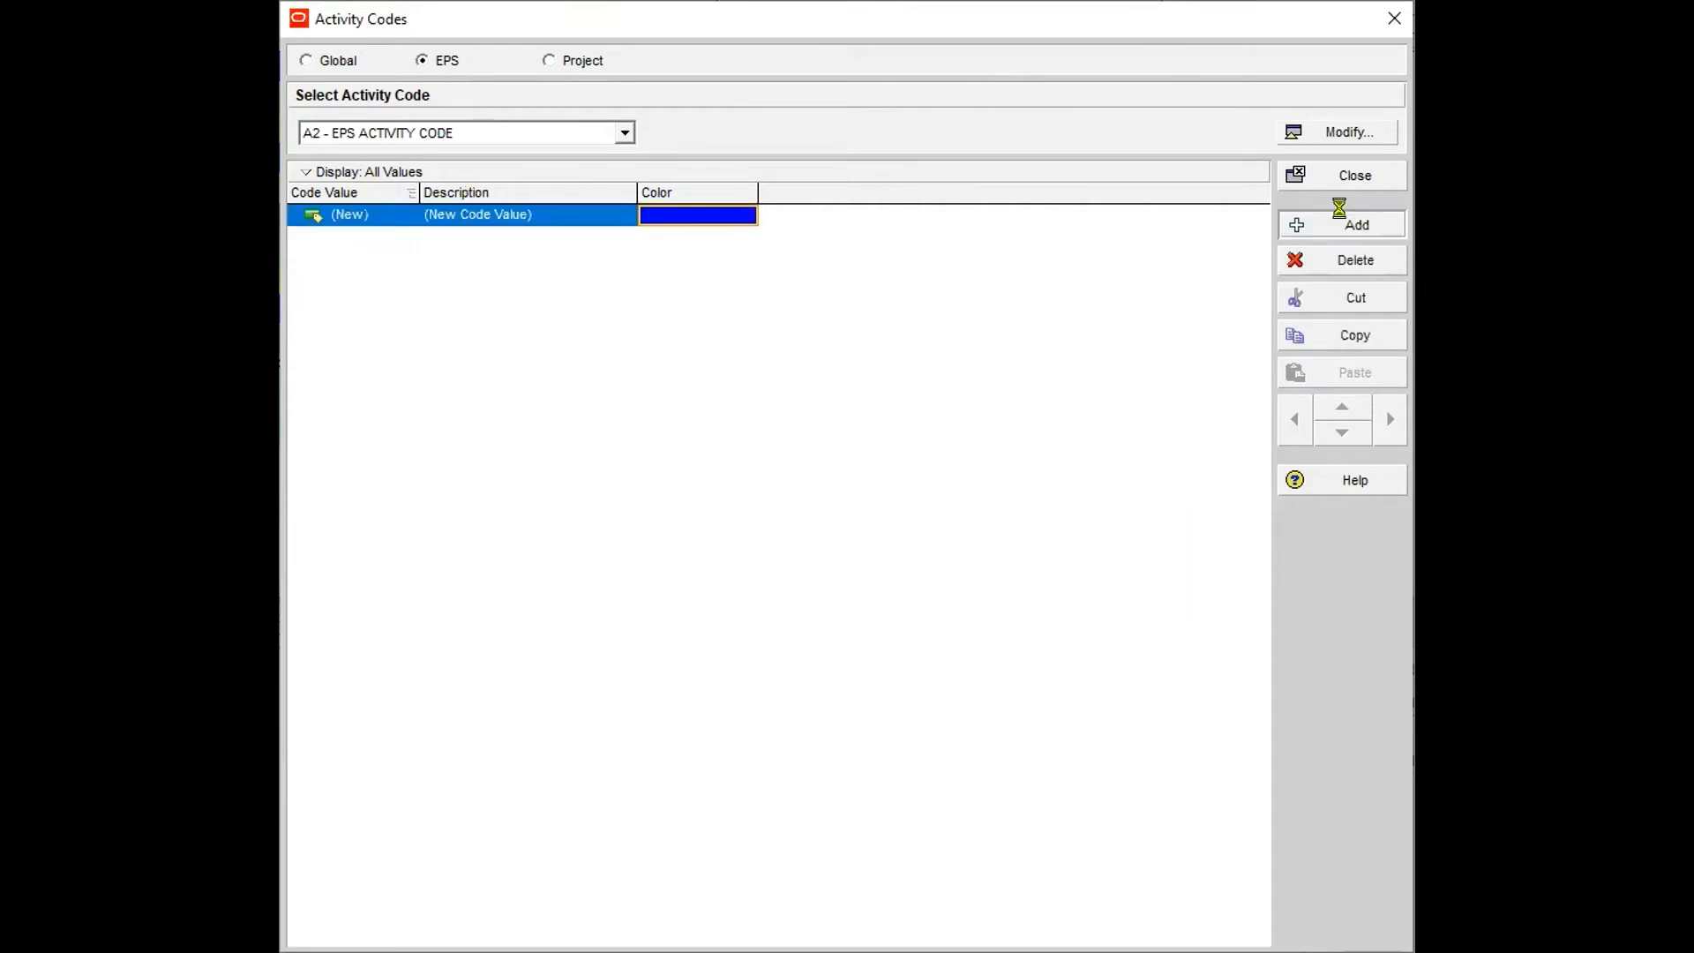
left_click(1348, 223)
left_click(380, 215)
left_click_drag(412, 181, 522, 189)
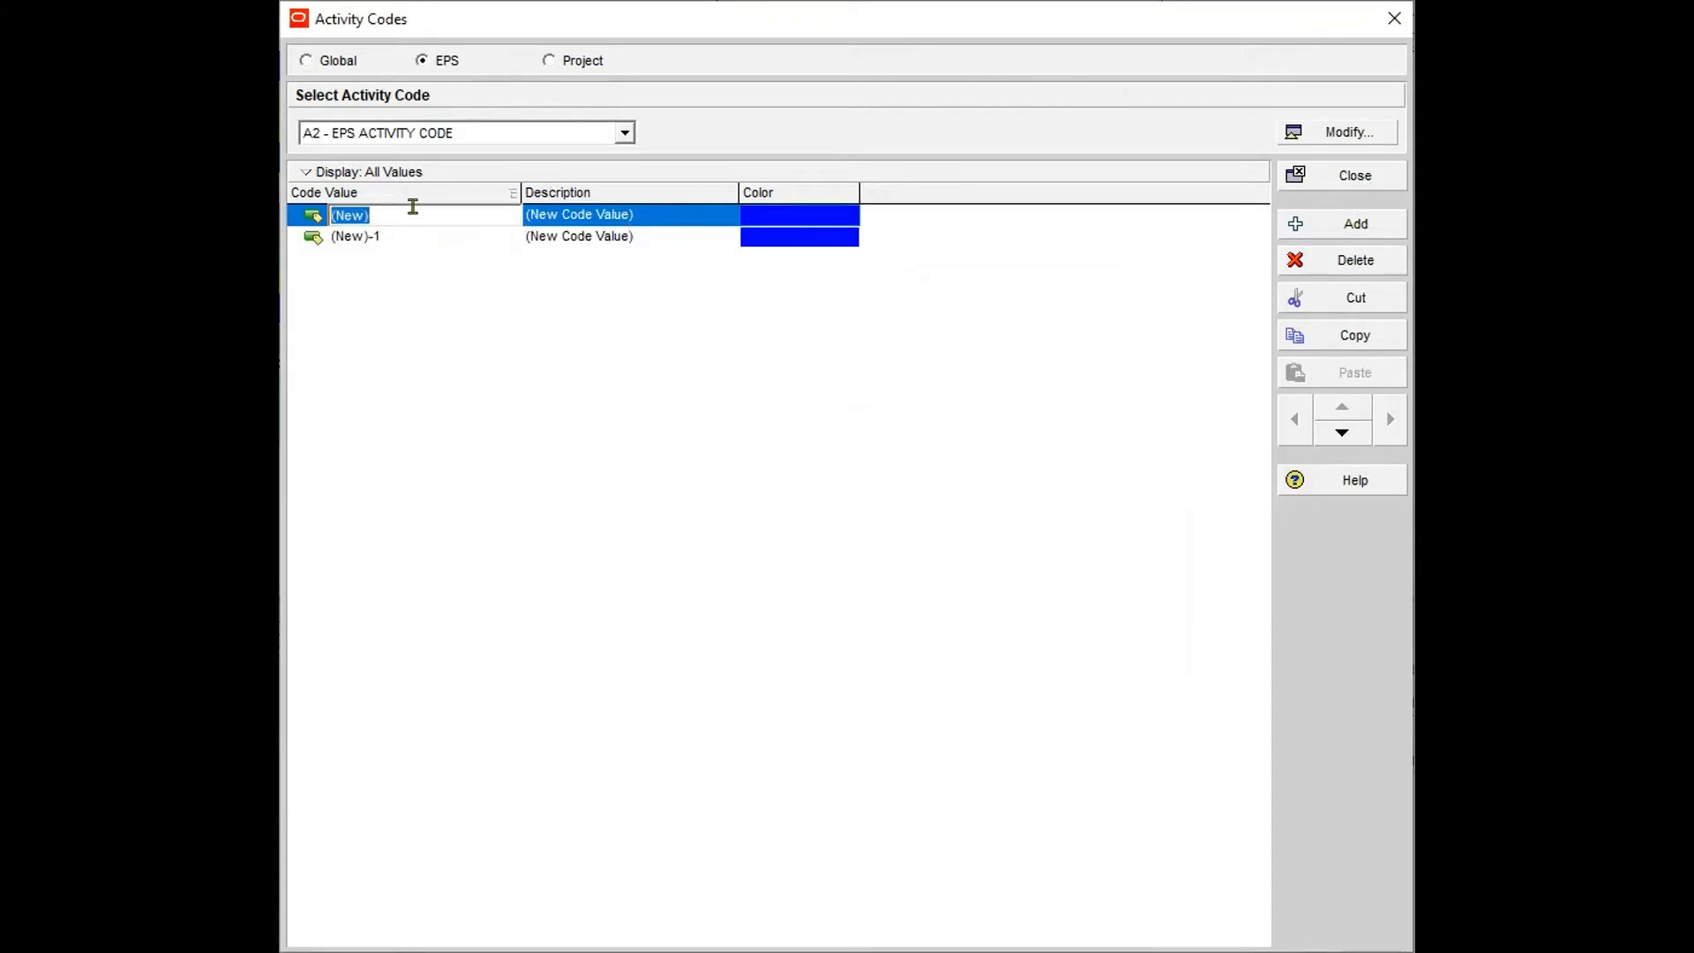
type("EPS COD")
Set the maximum length of the EPS-level EPS ACTIVITY CODE definition to 20
left_click(1350, 132)
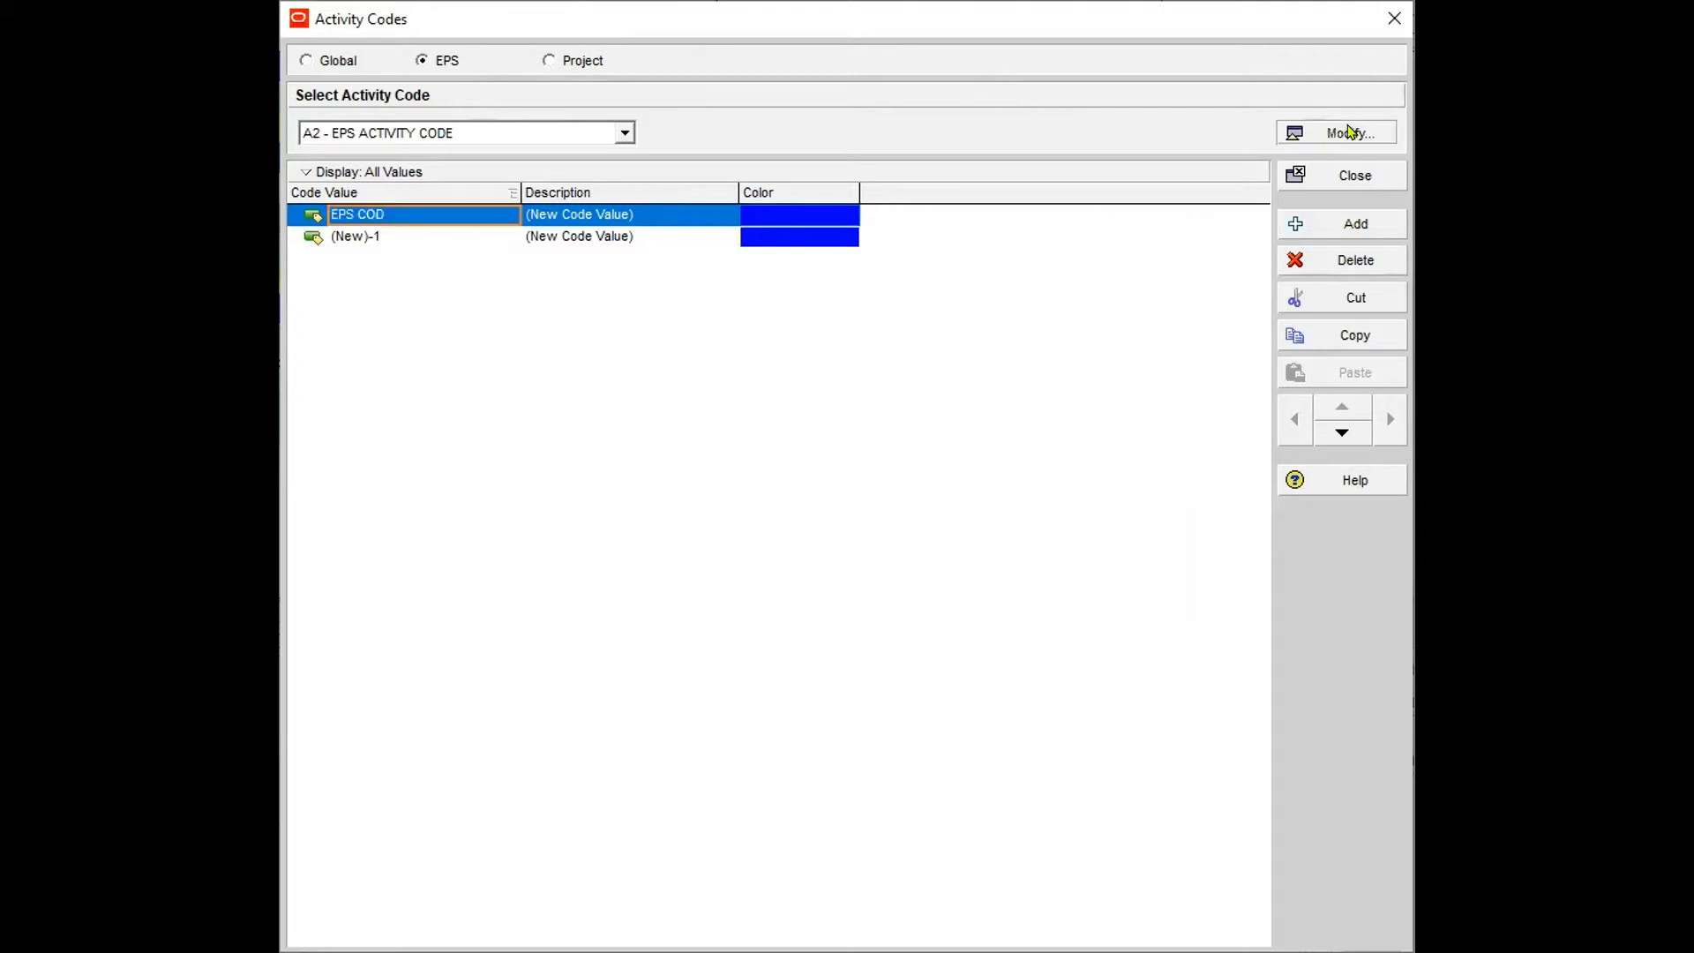
left_click_drag(940, 623, 824, 620)
type("20")
left_click(1094, 312)
Complete the first EPS code value as EPS CODE 1 and give it the description EPS CODE 1
left_click(400, 214)
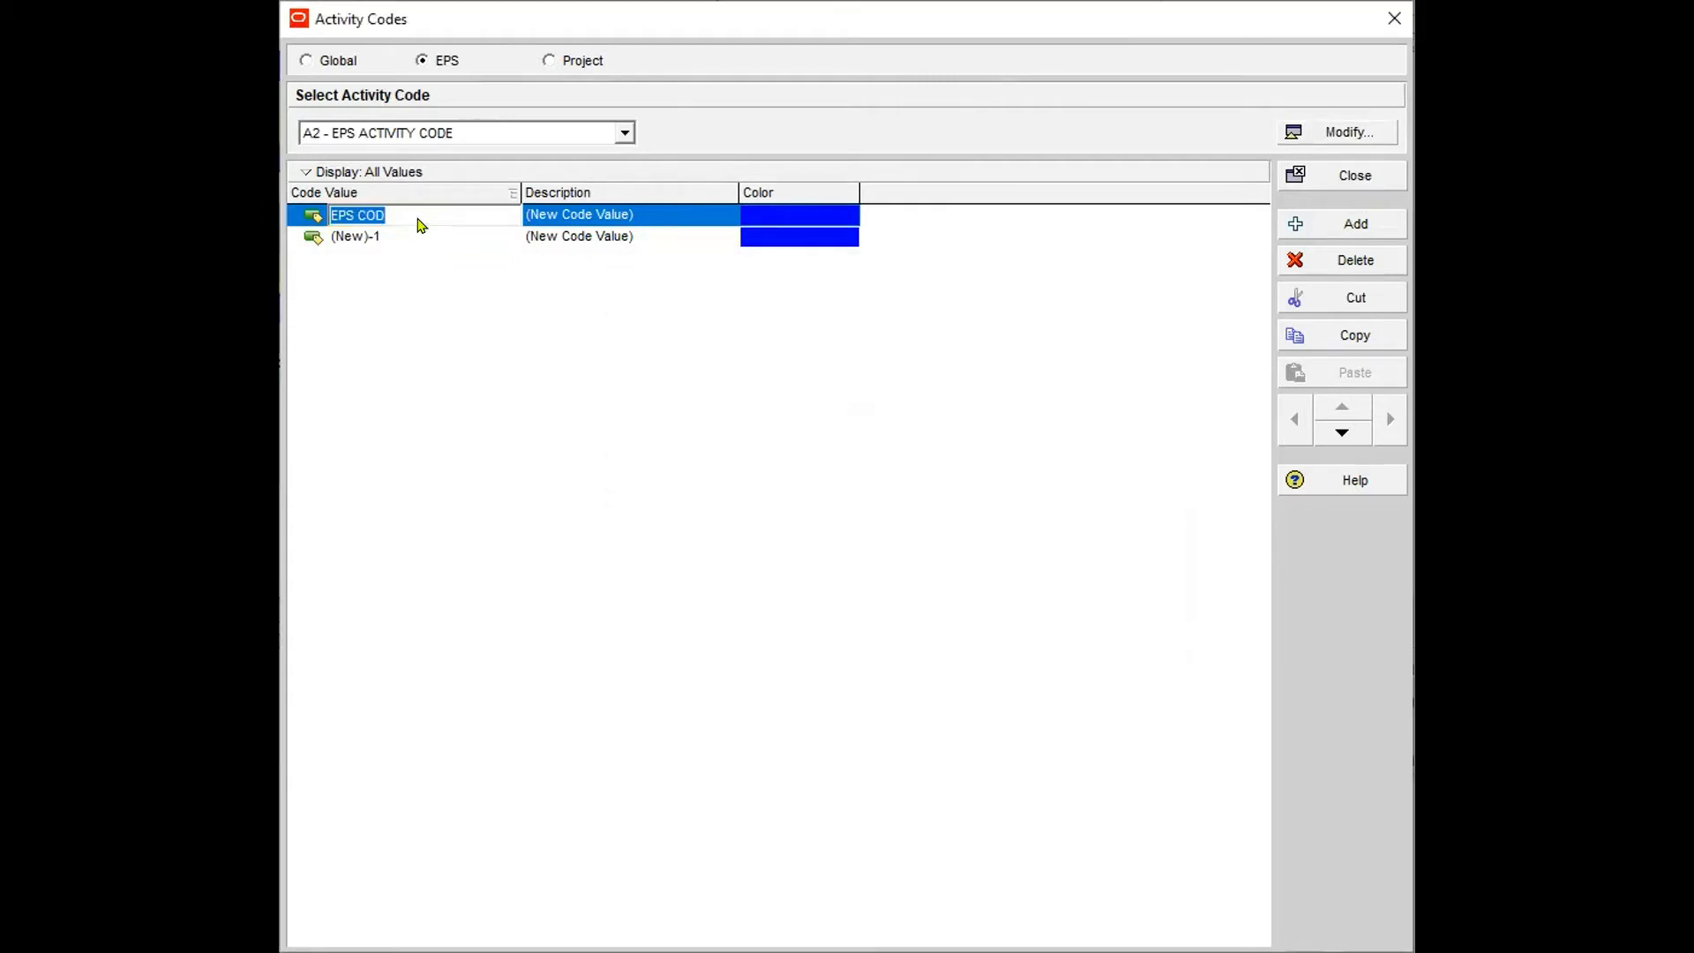
left_click(400, 213)
type("E")
type(" 4")
left_click_drag(412, 215, 333, 214)
key("ctrl+c")
left_click(643, 213)
key("ctrl+v")
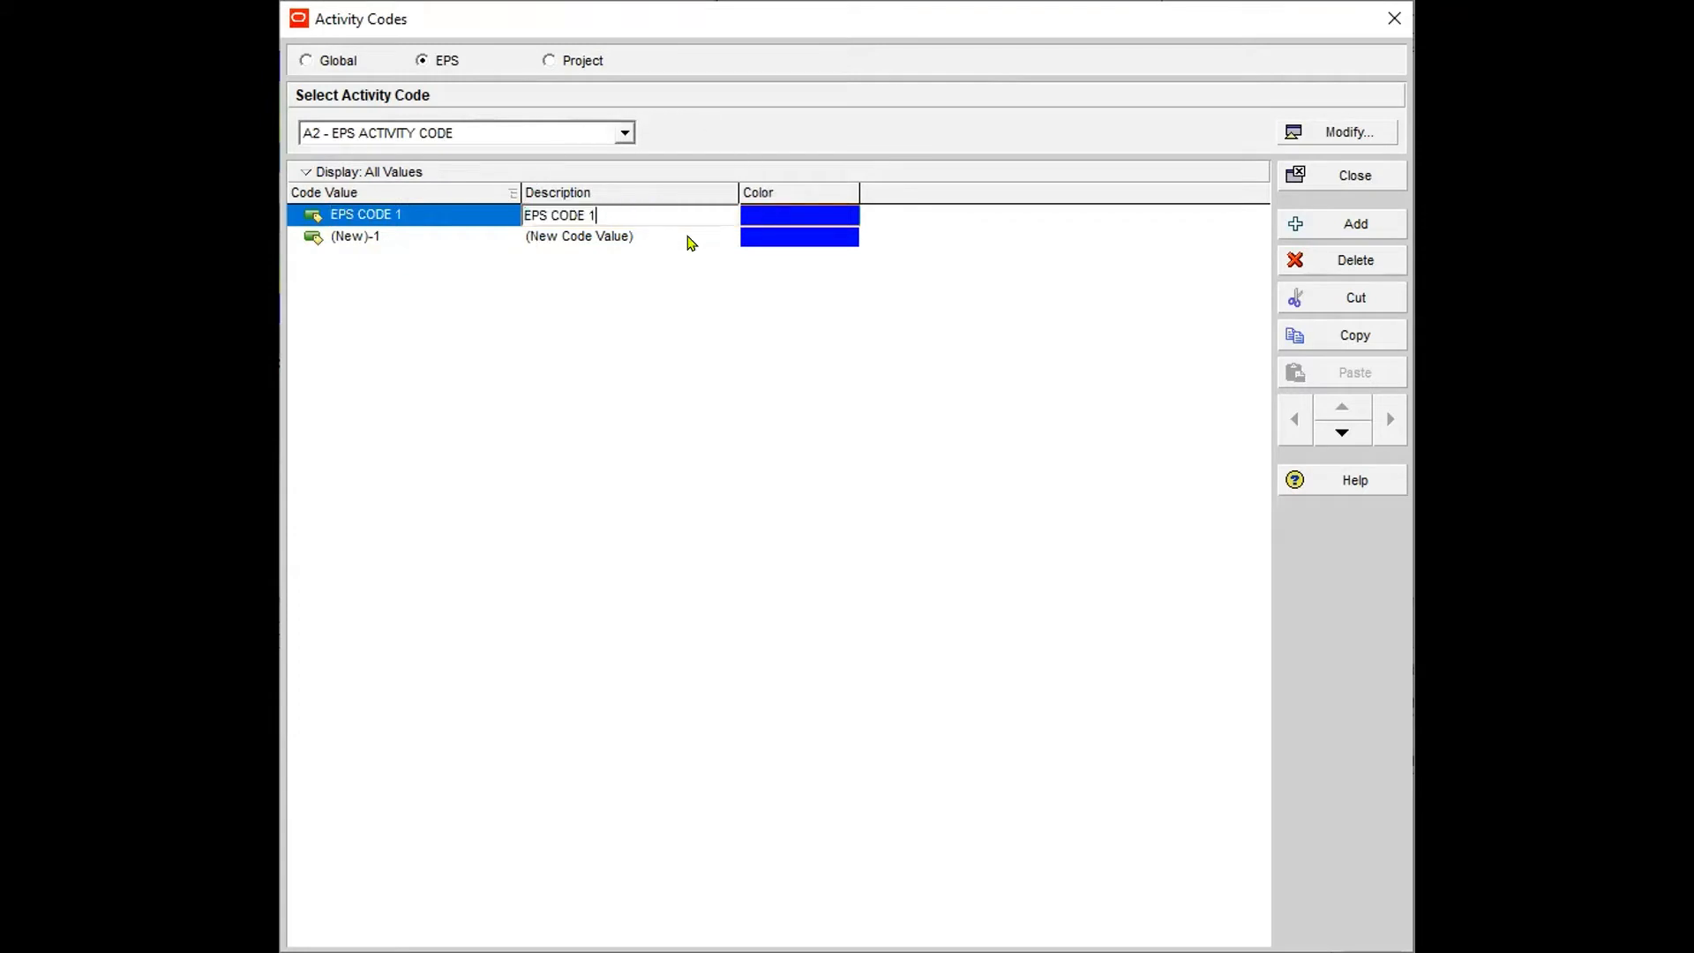
Rename the second EPS code value EPS CODE 2 and set its description to EPS CODE 2
left_click(423, 238)
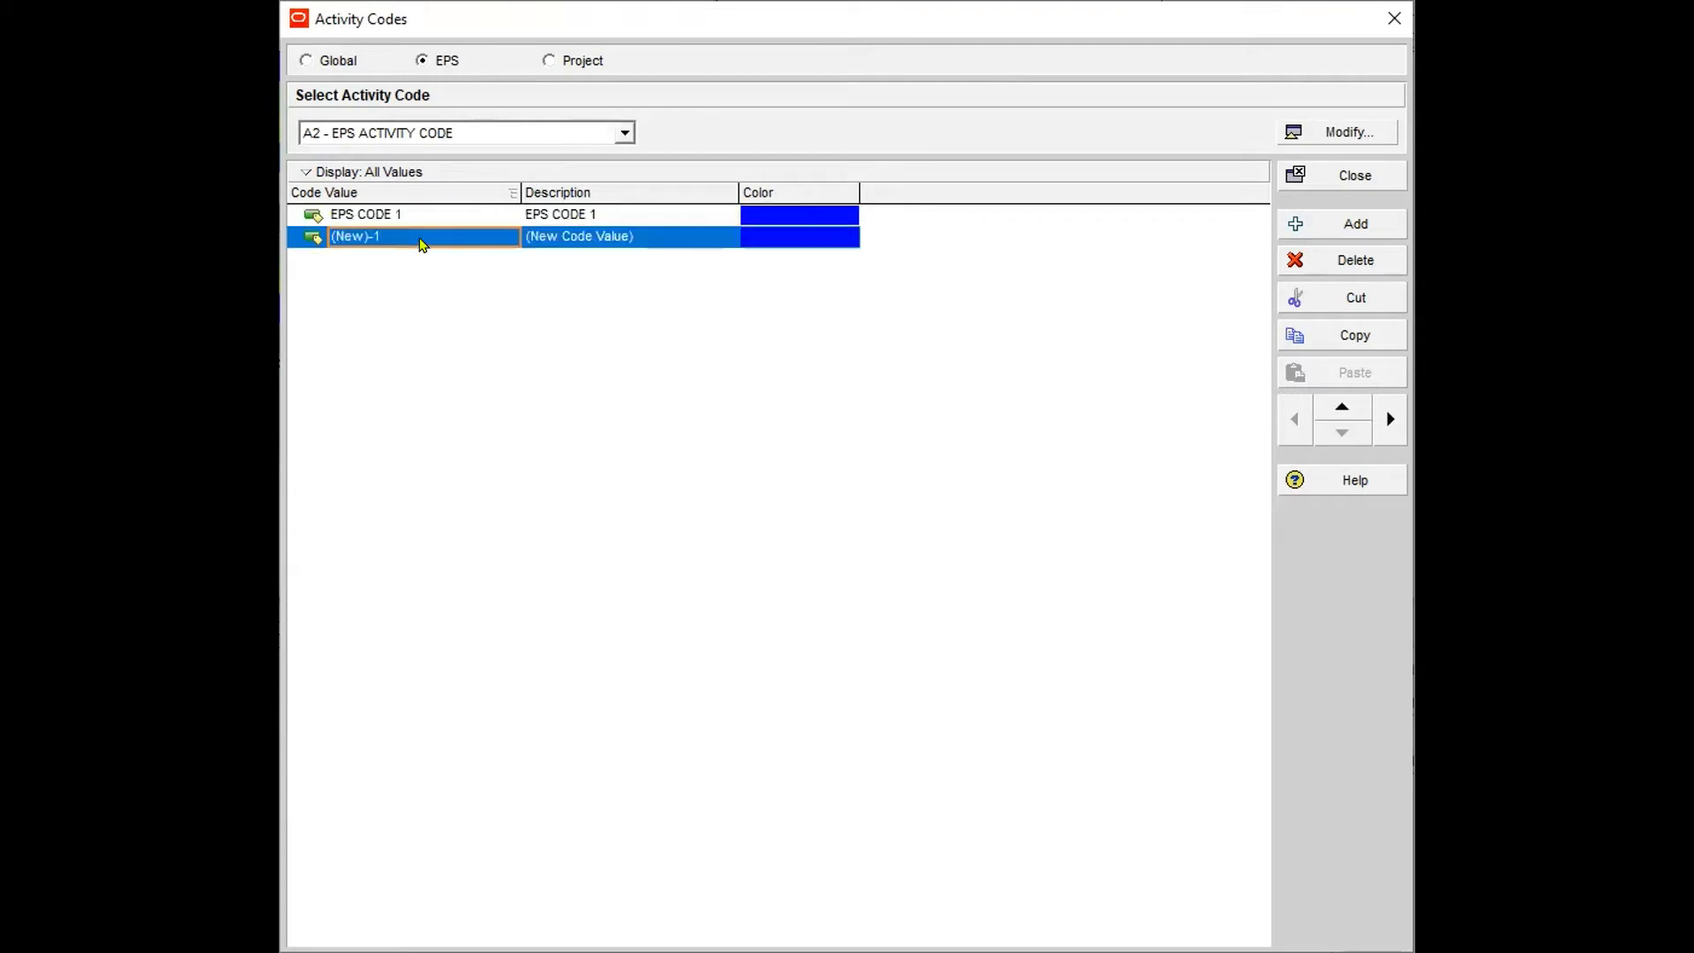
left_click(415, 238)
key("ctrl+v")
key("BackSpace")
type("2")
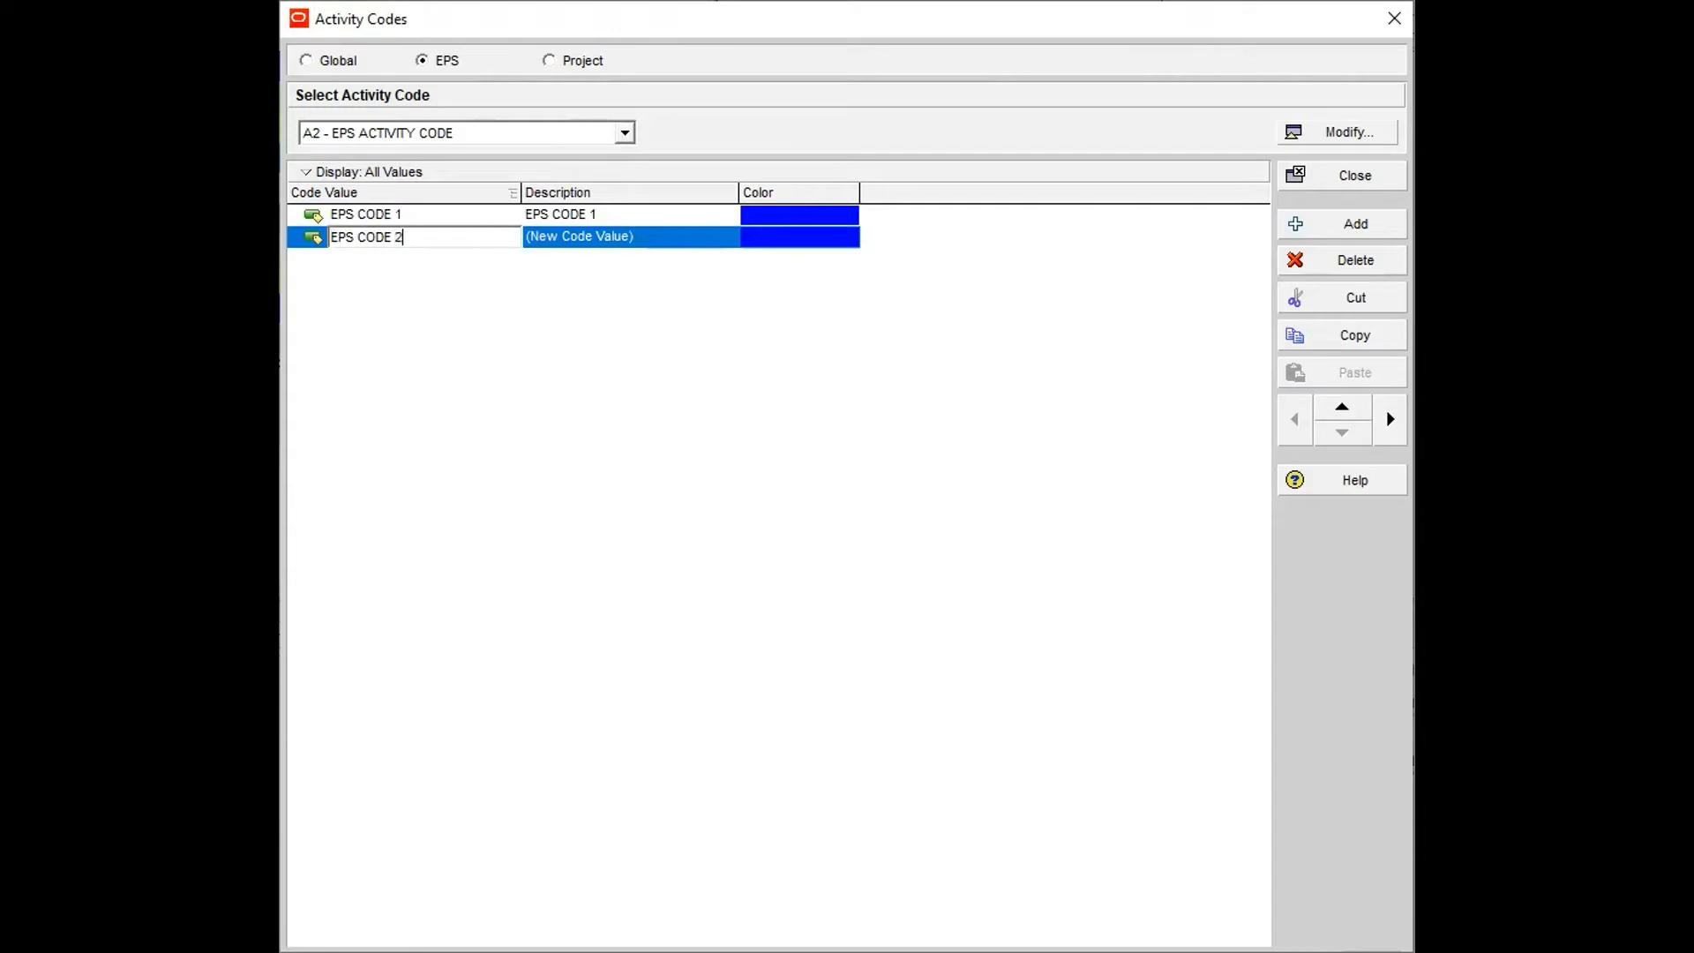
left_click(611, 220)
double_click(646, 234)
key("ctrl+v")
type("2")
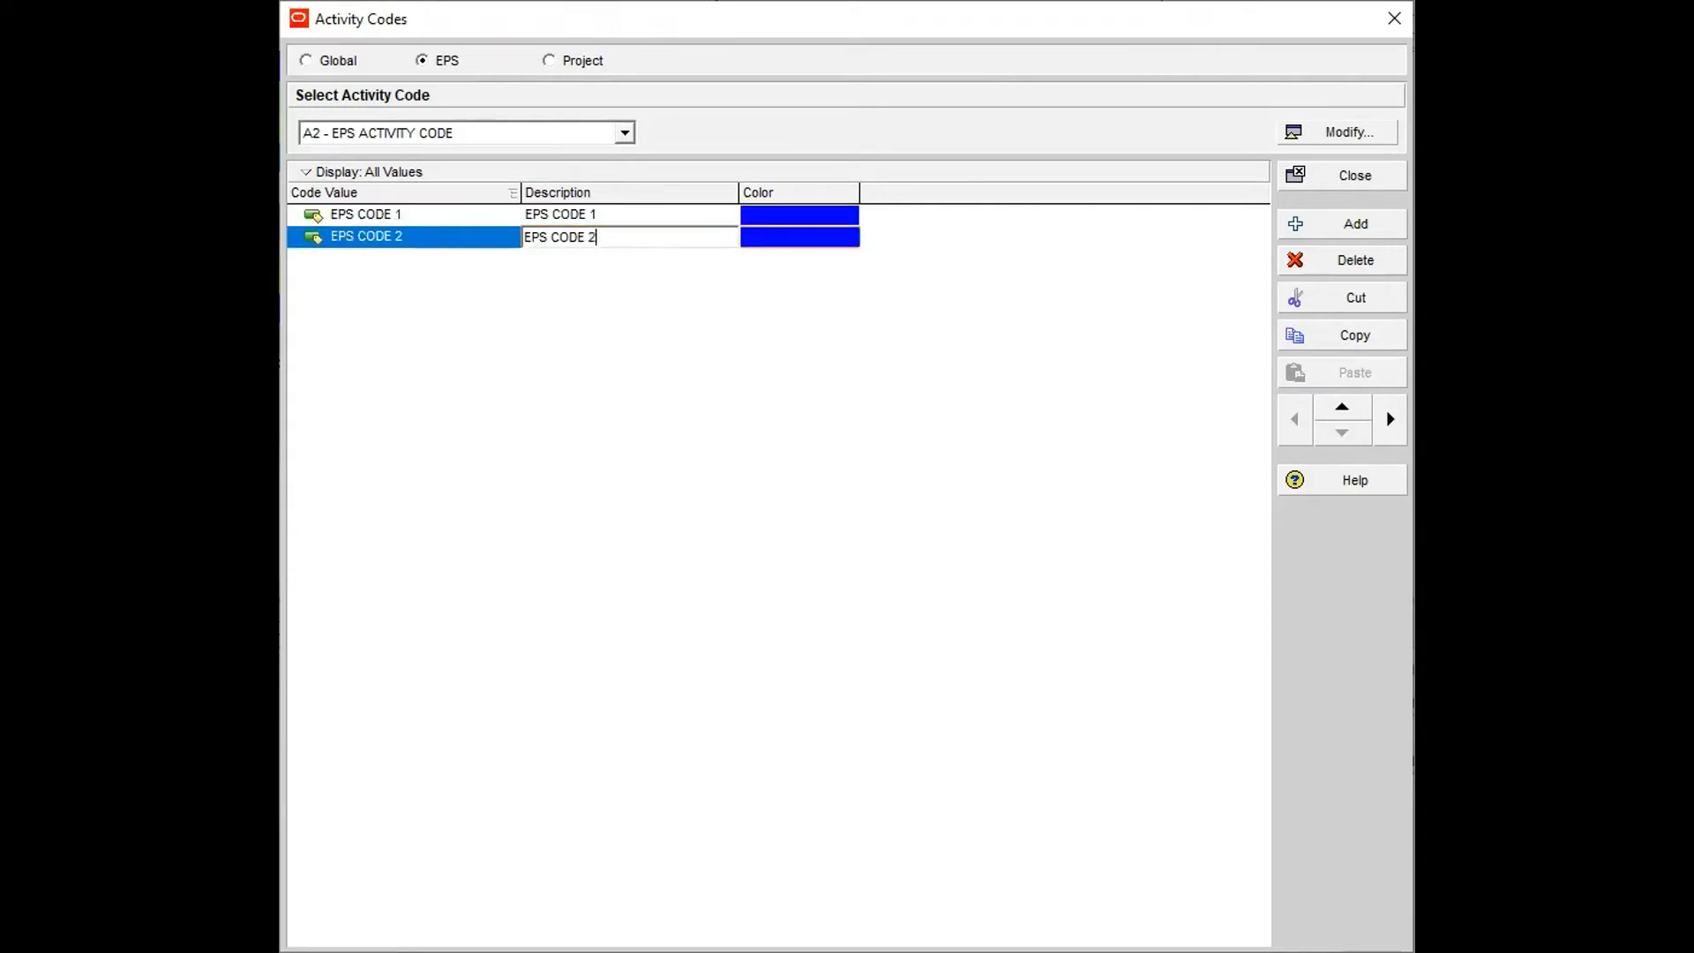
left_click(779, 247)
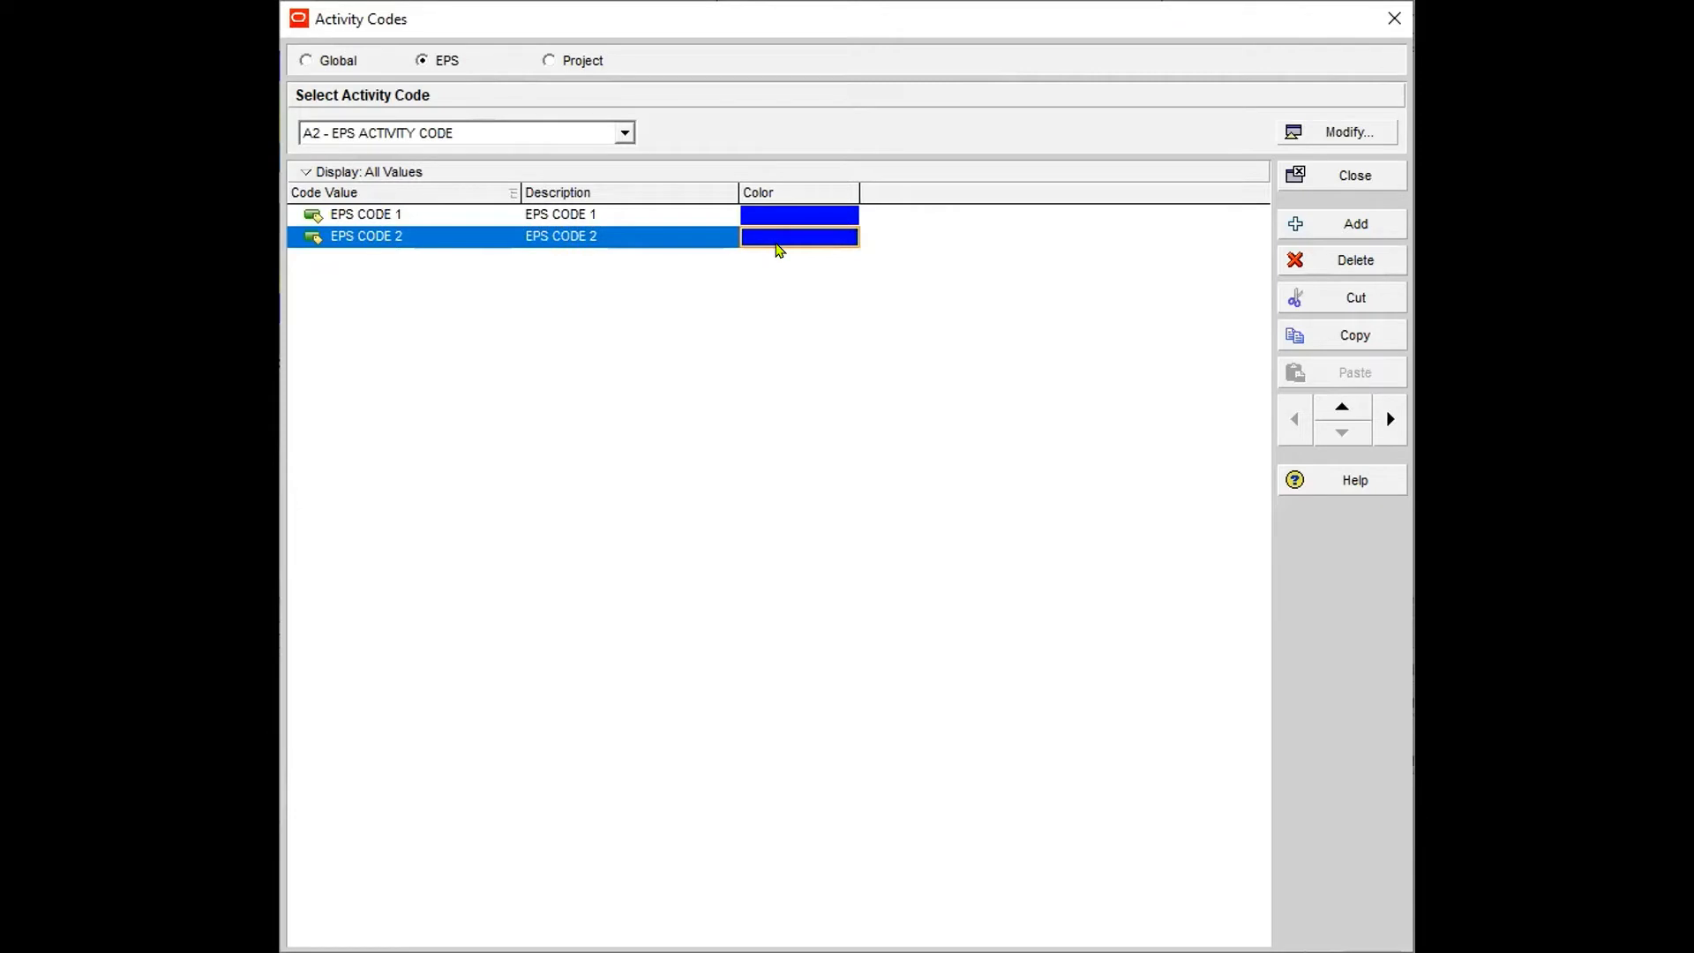
Add a code value named GLOBAL to the global-level GLOBAL ACTIVITY CODE
left_click(307, 60)
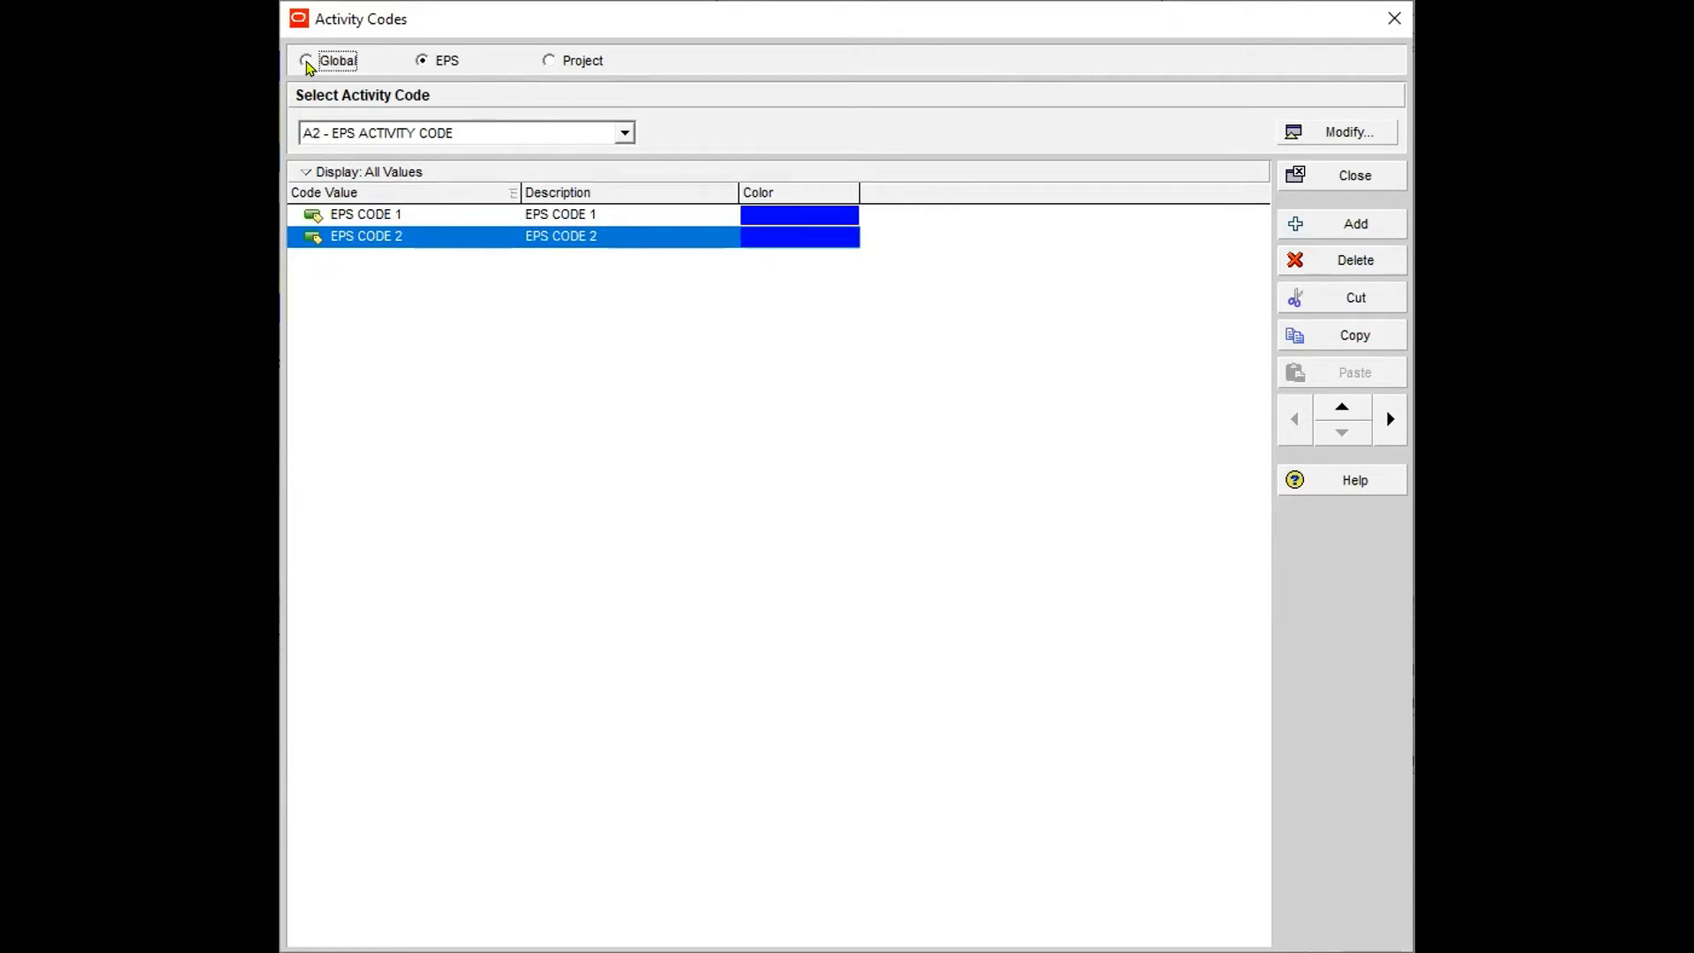
left_click(1344, 134)
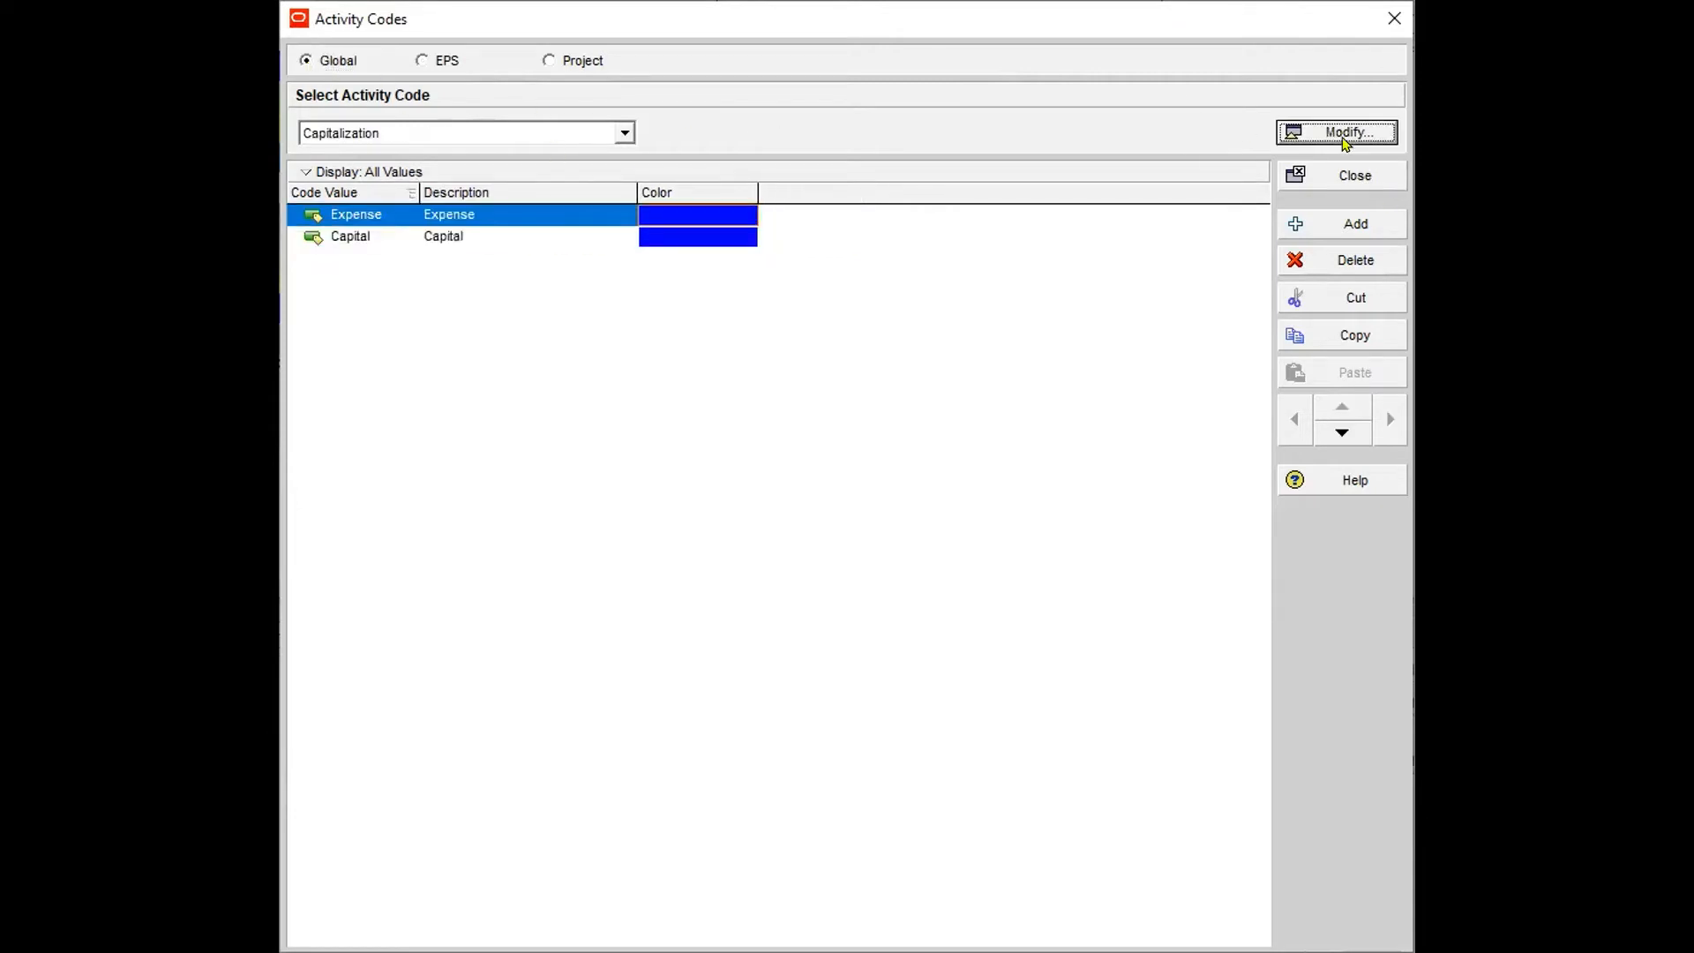
left_click(732, 509)
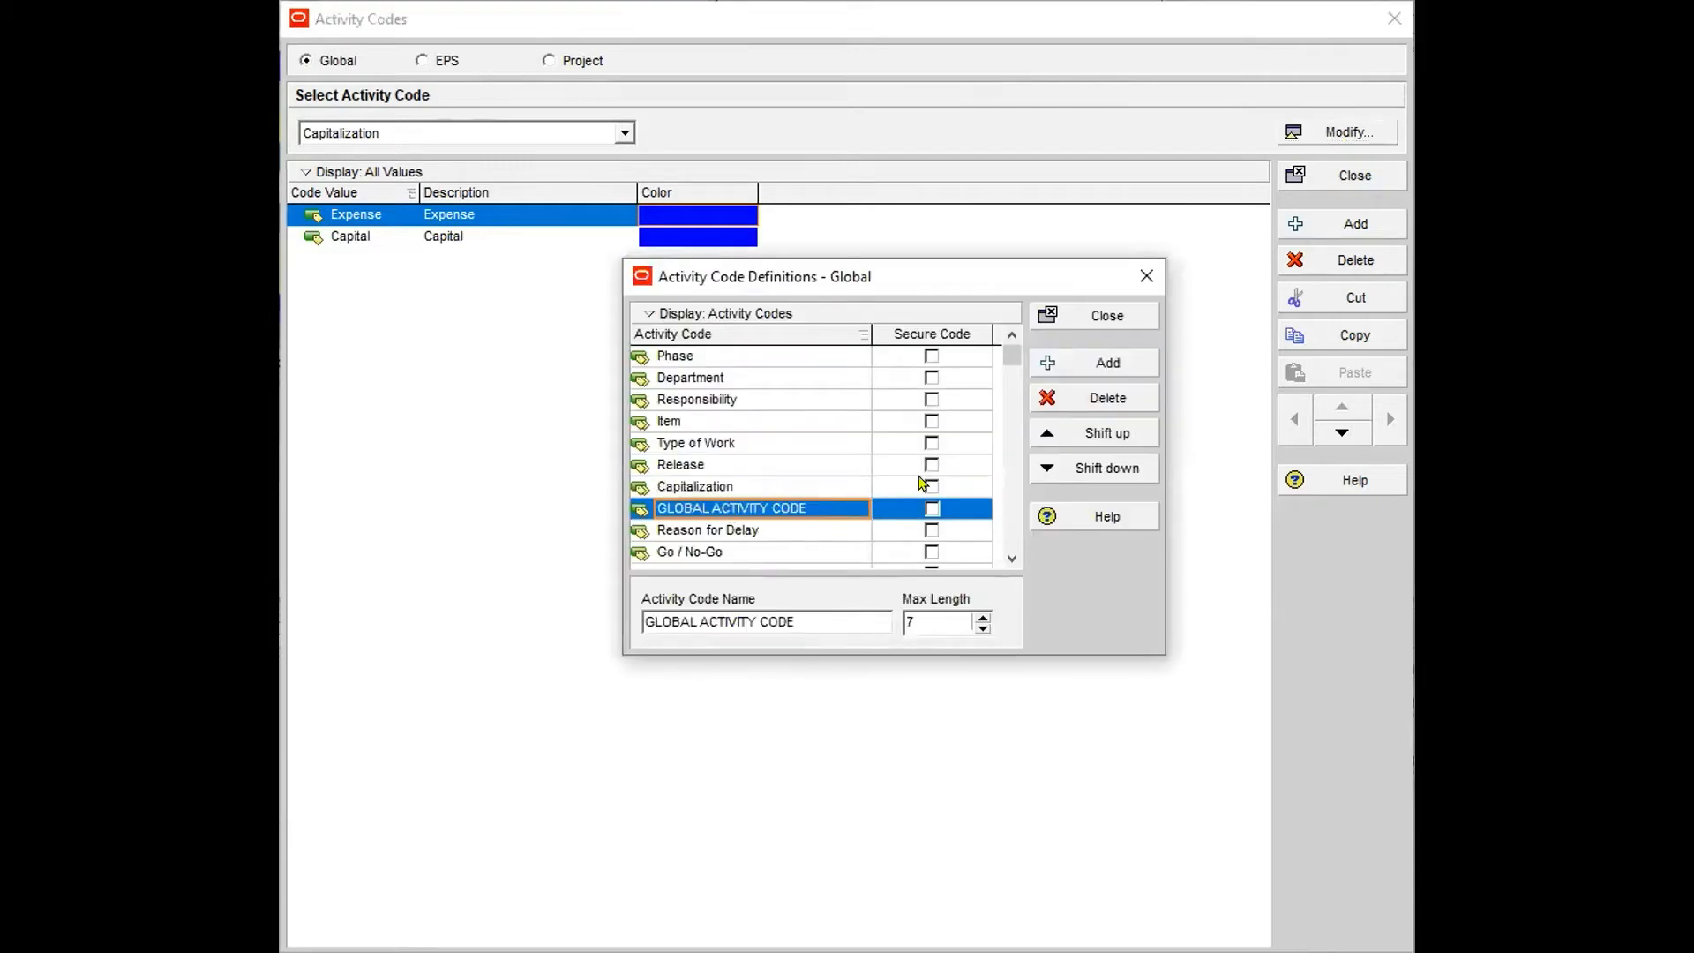
left_click(1110, 311)
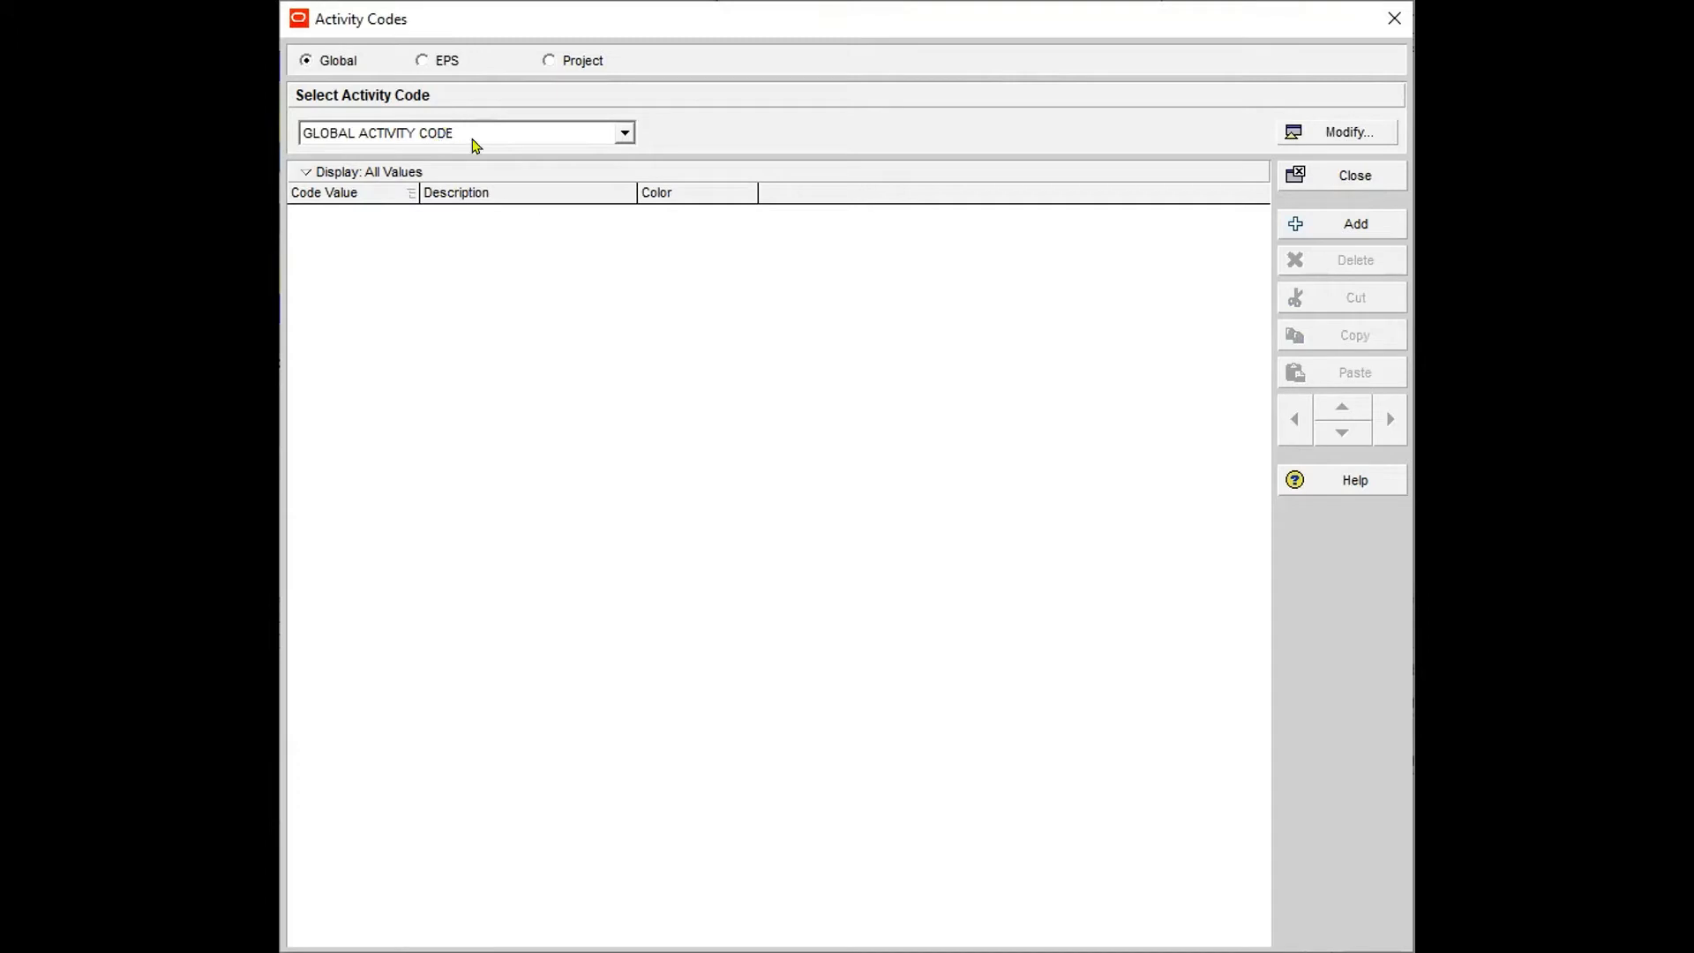
left_click(1361, 224)
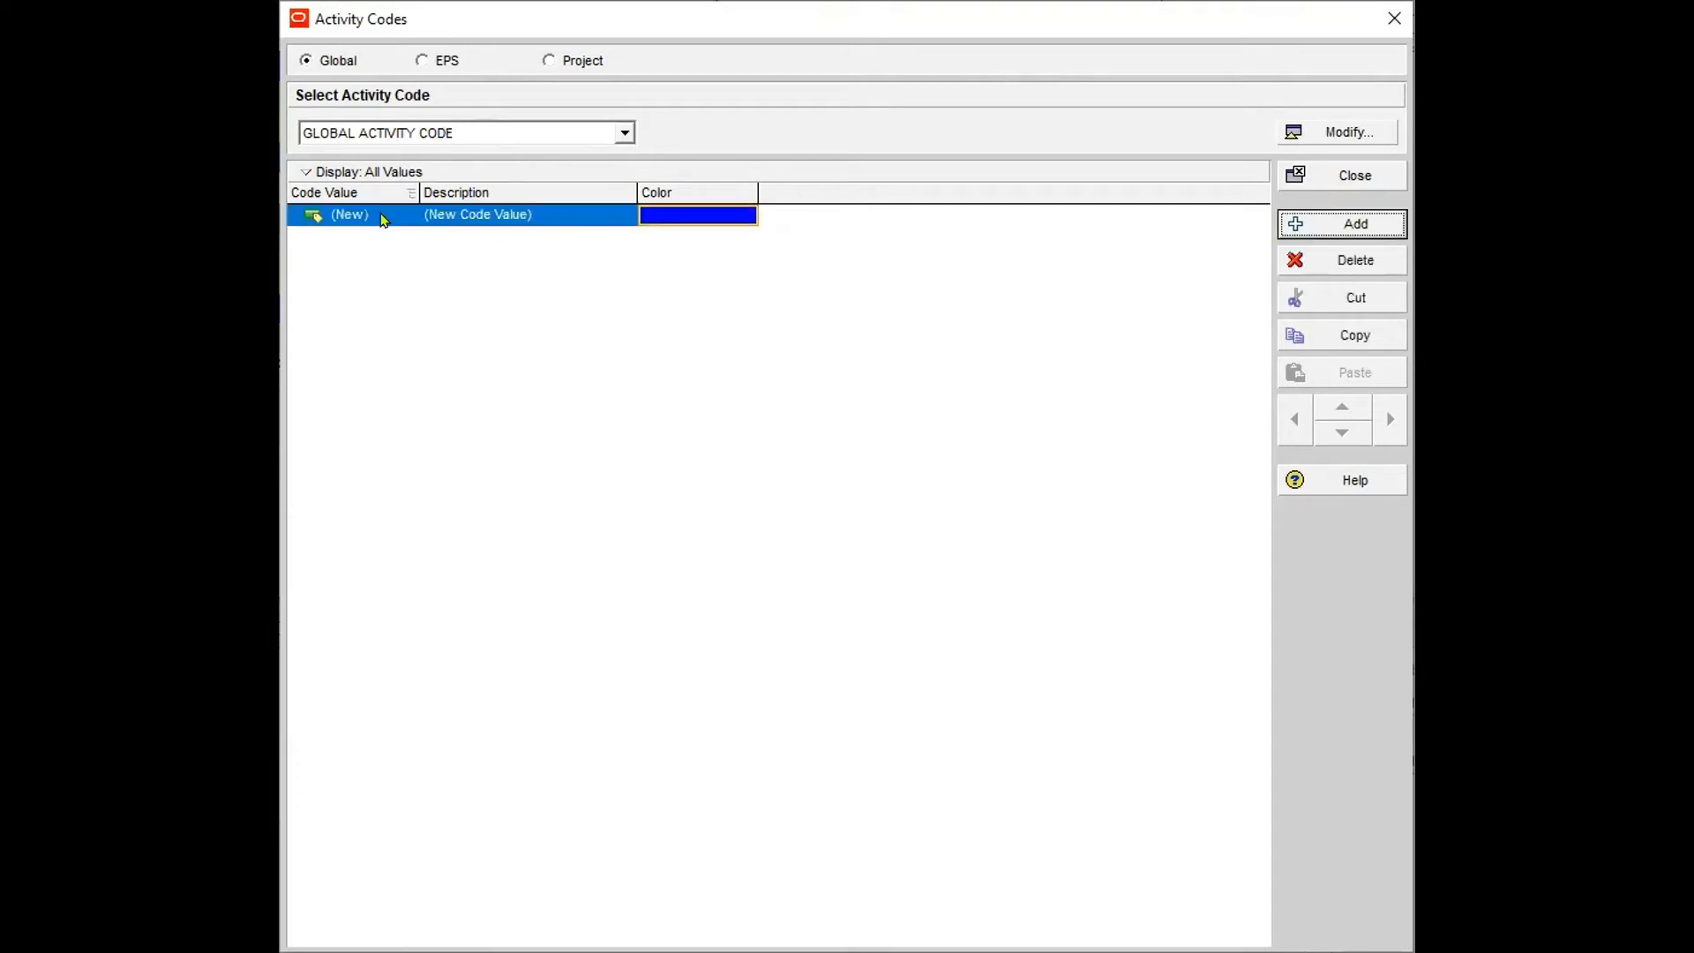
left_click(391, 215)
type("GLOBAL")
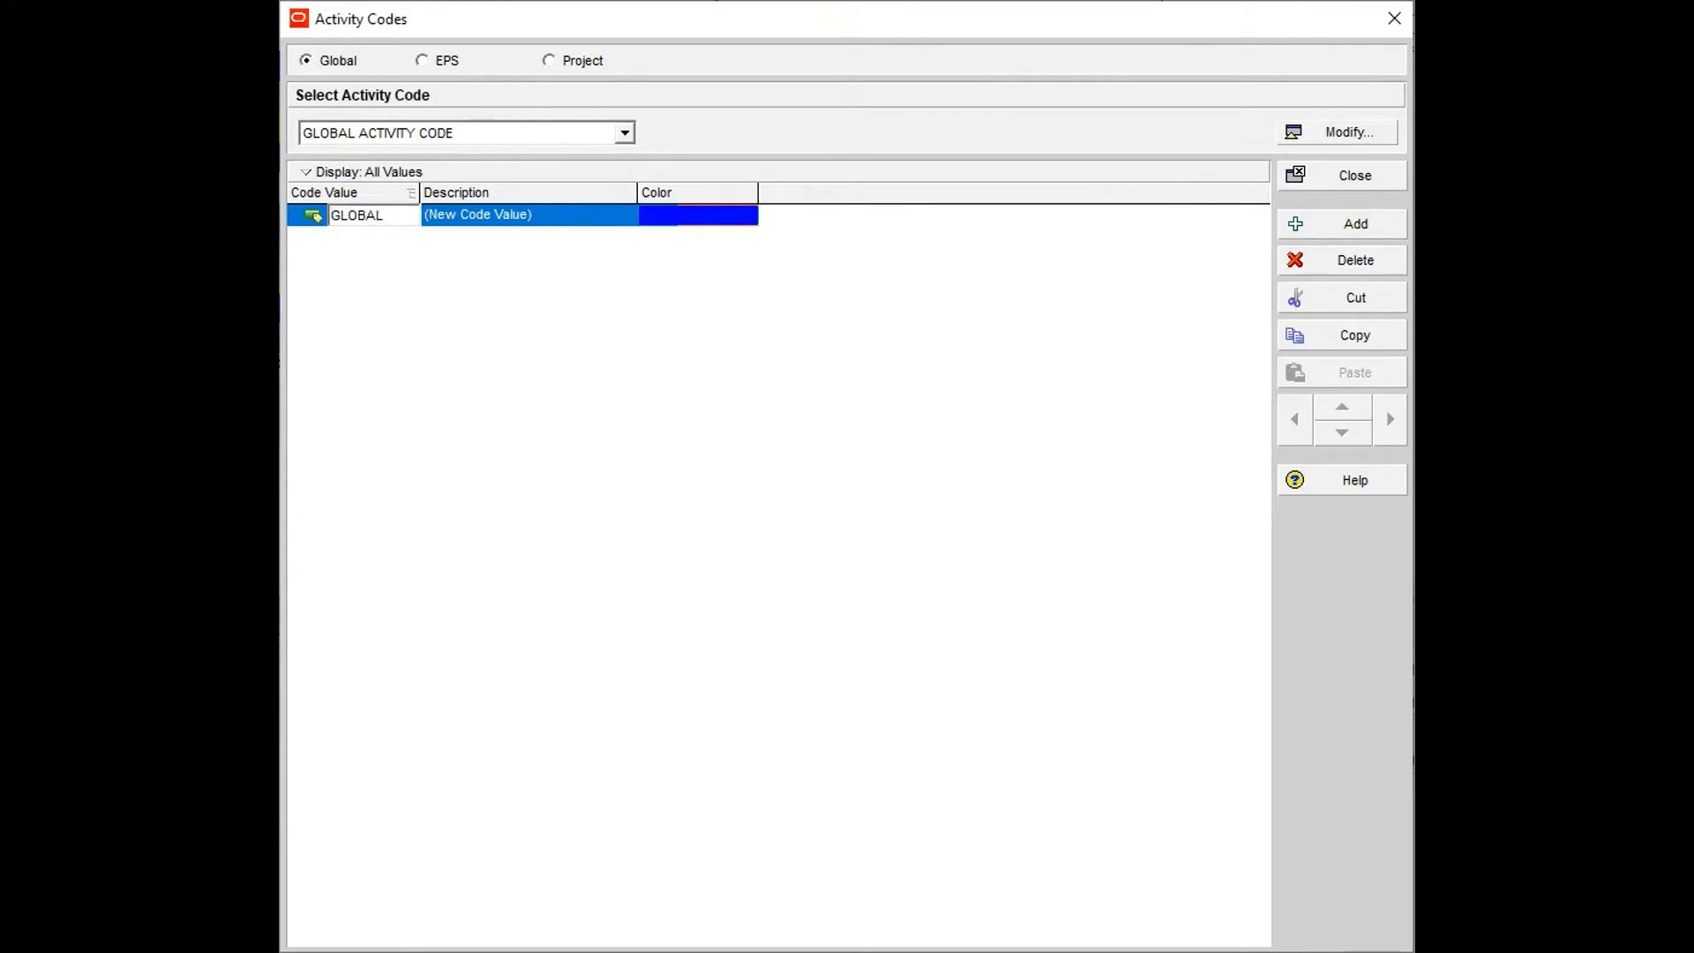
Set the maximum length of the global GLOBAL ACTIVITY CODE definition to 20
left_click(1346, 134)
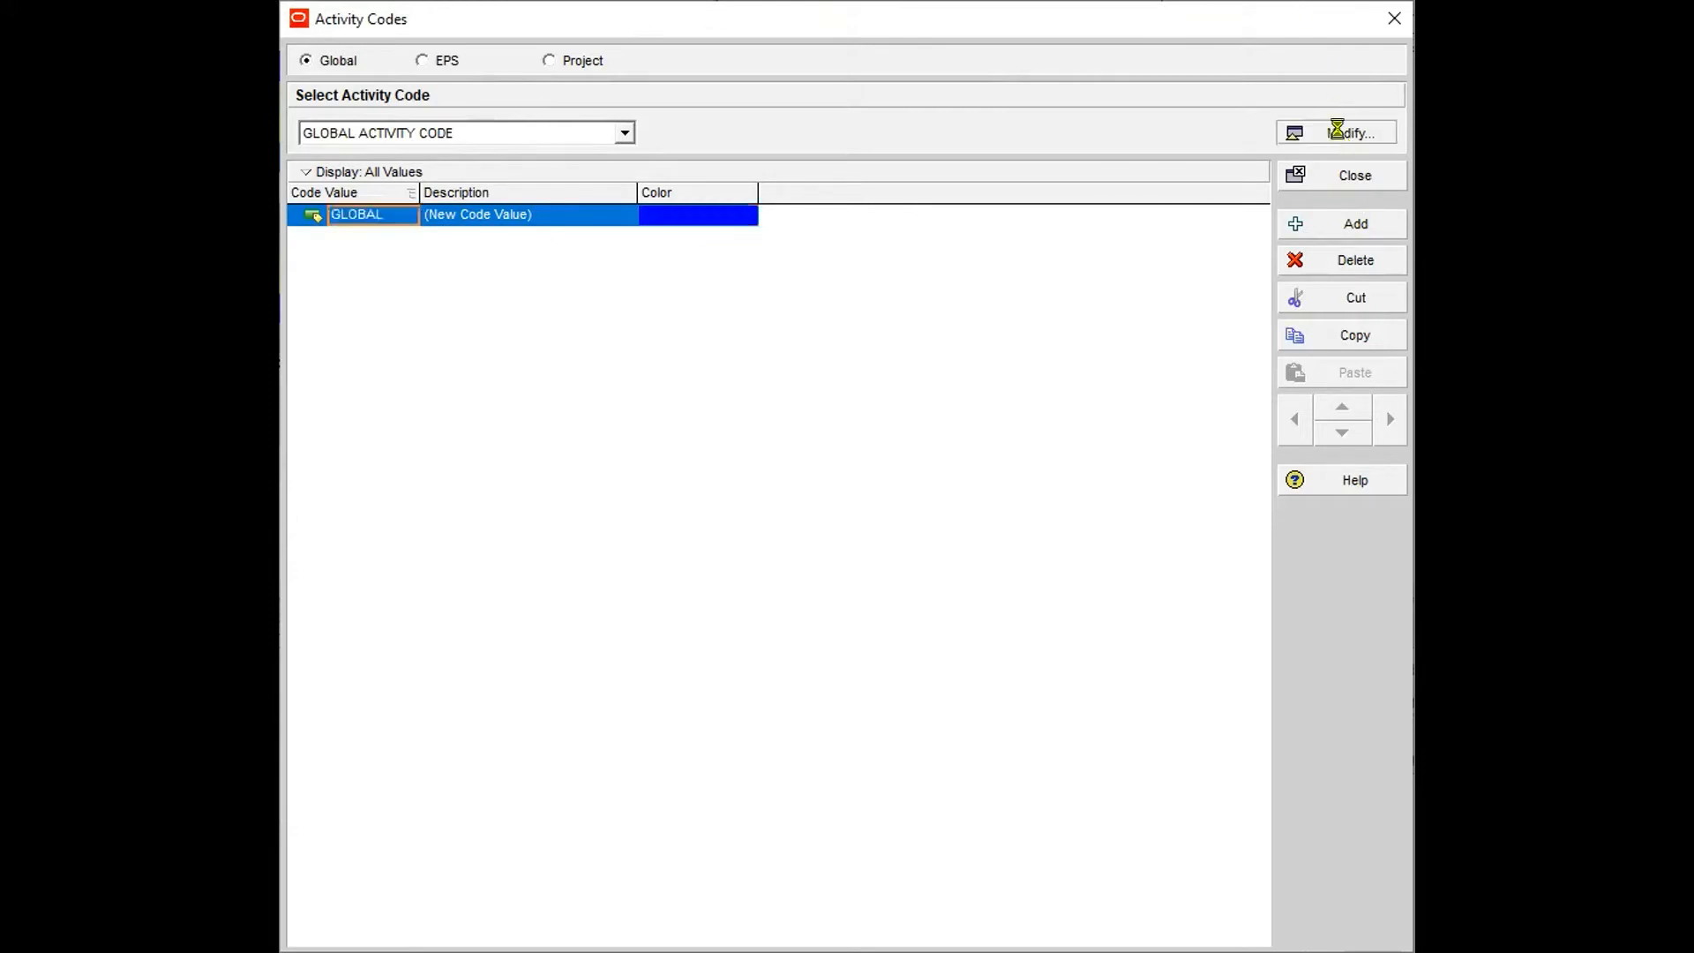
left_click_drag(944, 618, 786, 603)
type("20")
left_click(1098, 315)
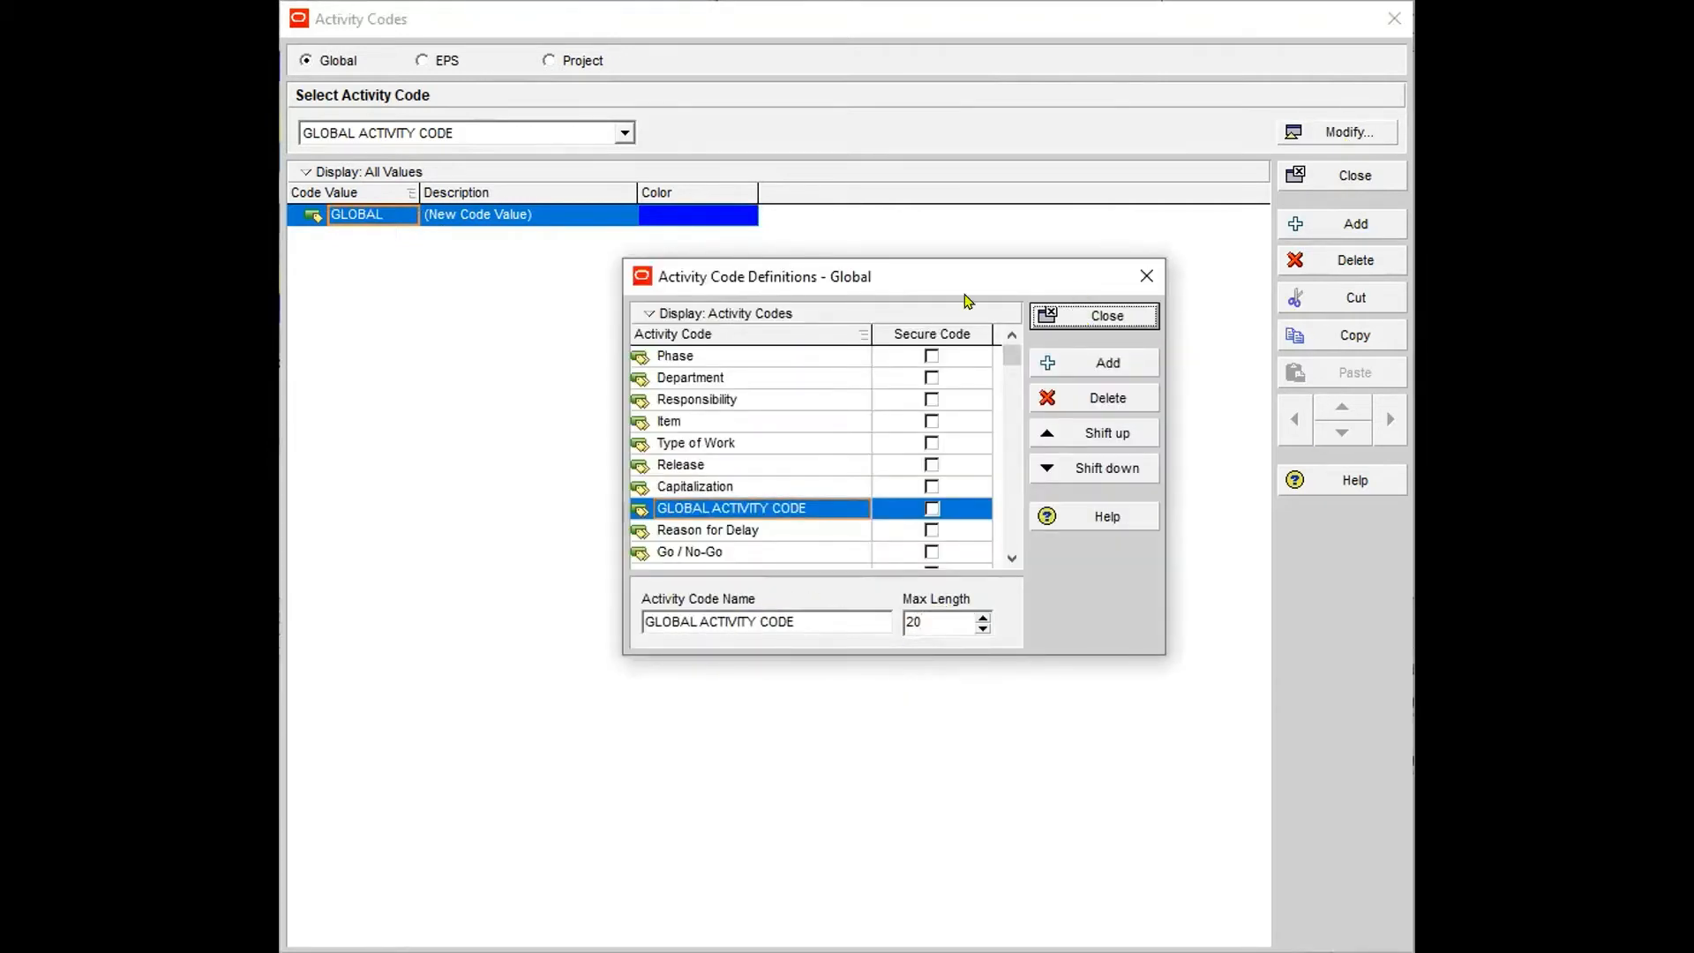
Complete the first global code value as GLOBAL CODE 1 and give it the description GLOBAL CODE 1
left_click(383, 212)
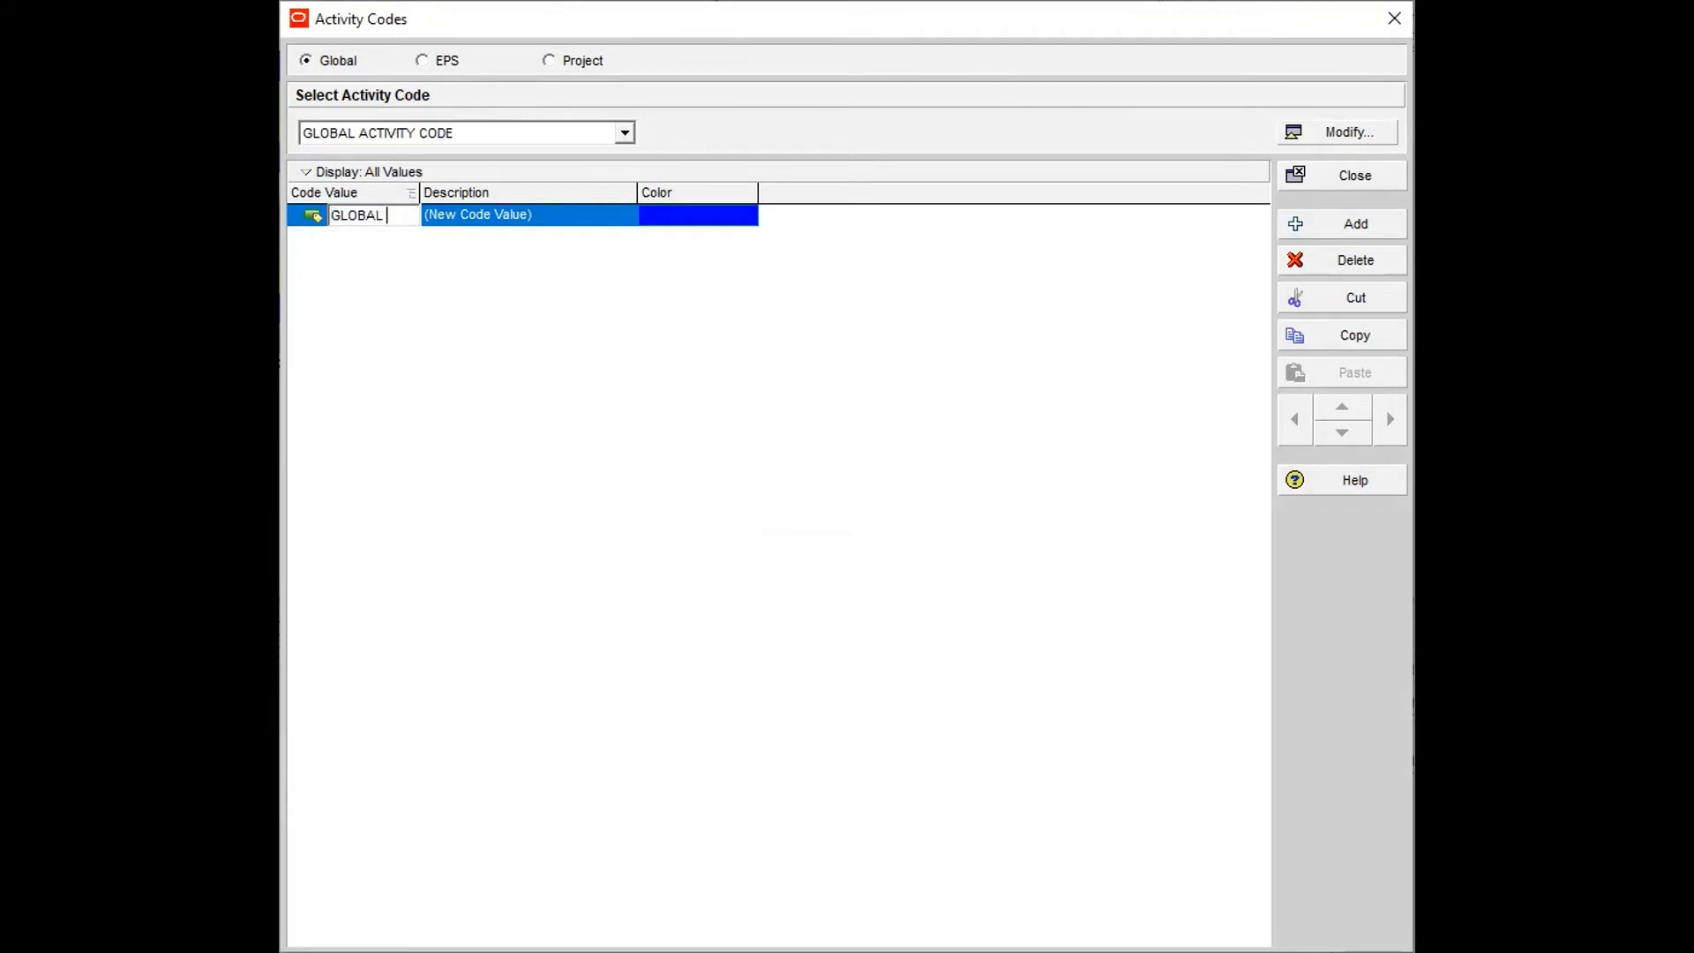
type("CODE 1")
key("Return")
left_click_drag(491, 191, 420, 198)
left_click(441, 216)
key("ctrl+c")
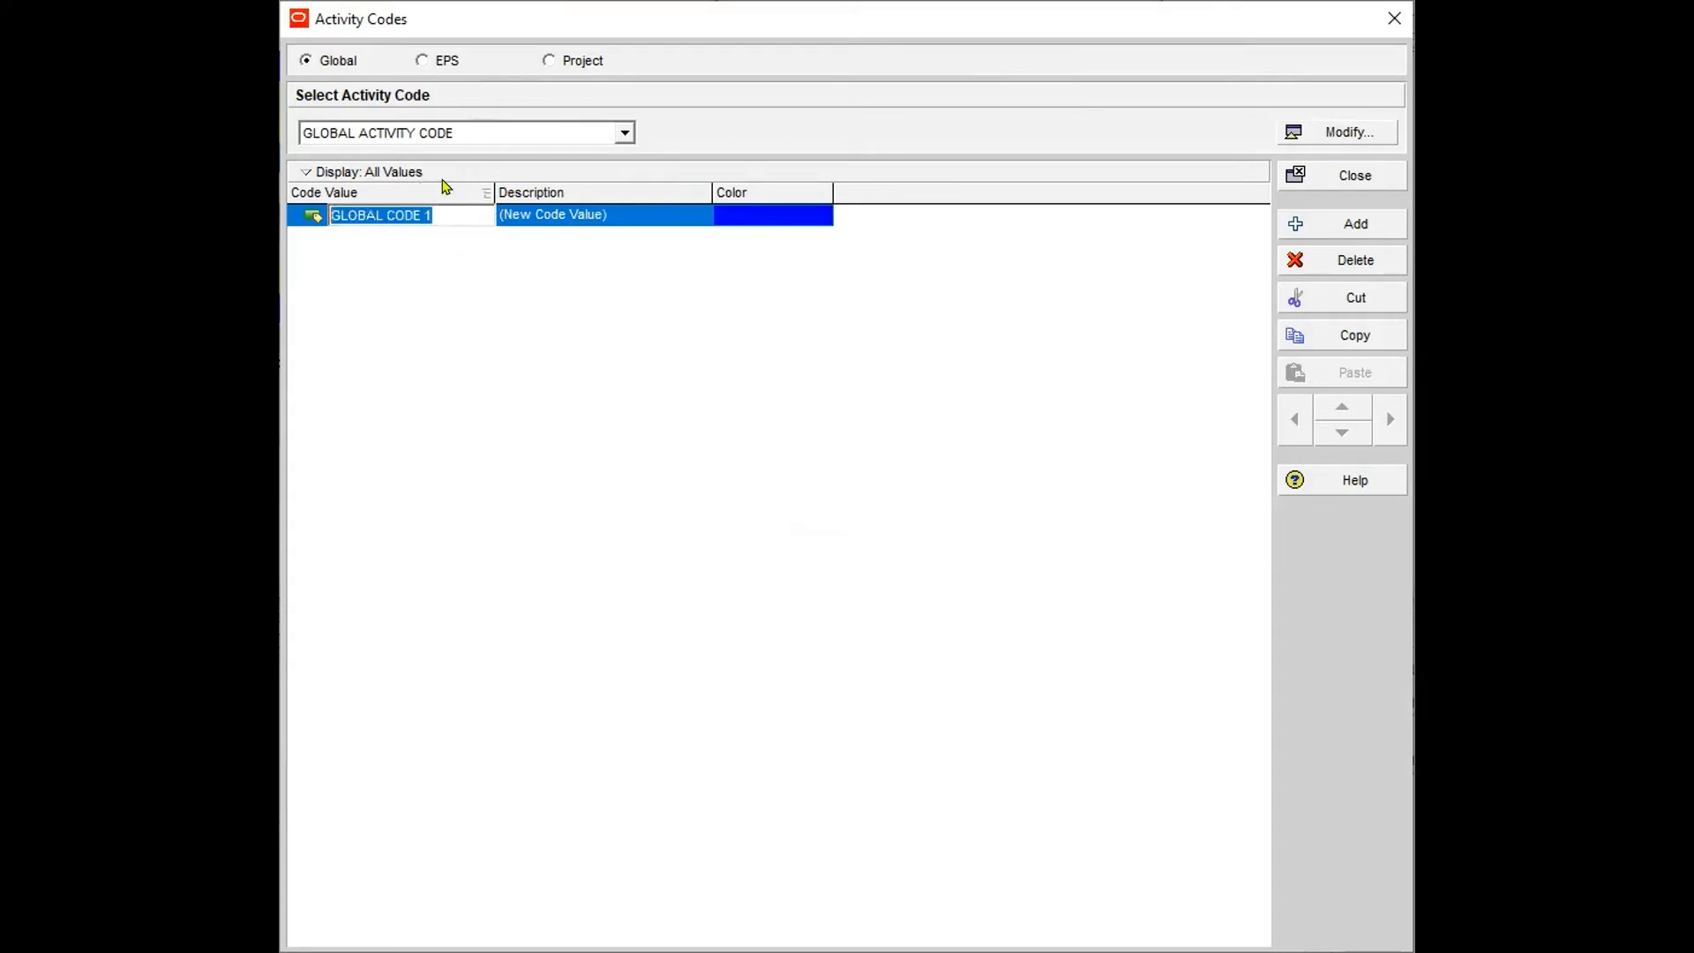
left_click(601, 225)
left_click(633, 223)
key("ctrl+v")
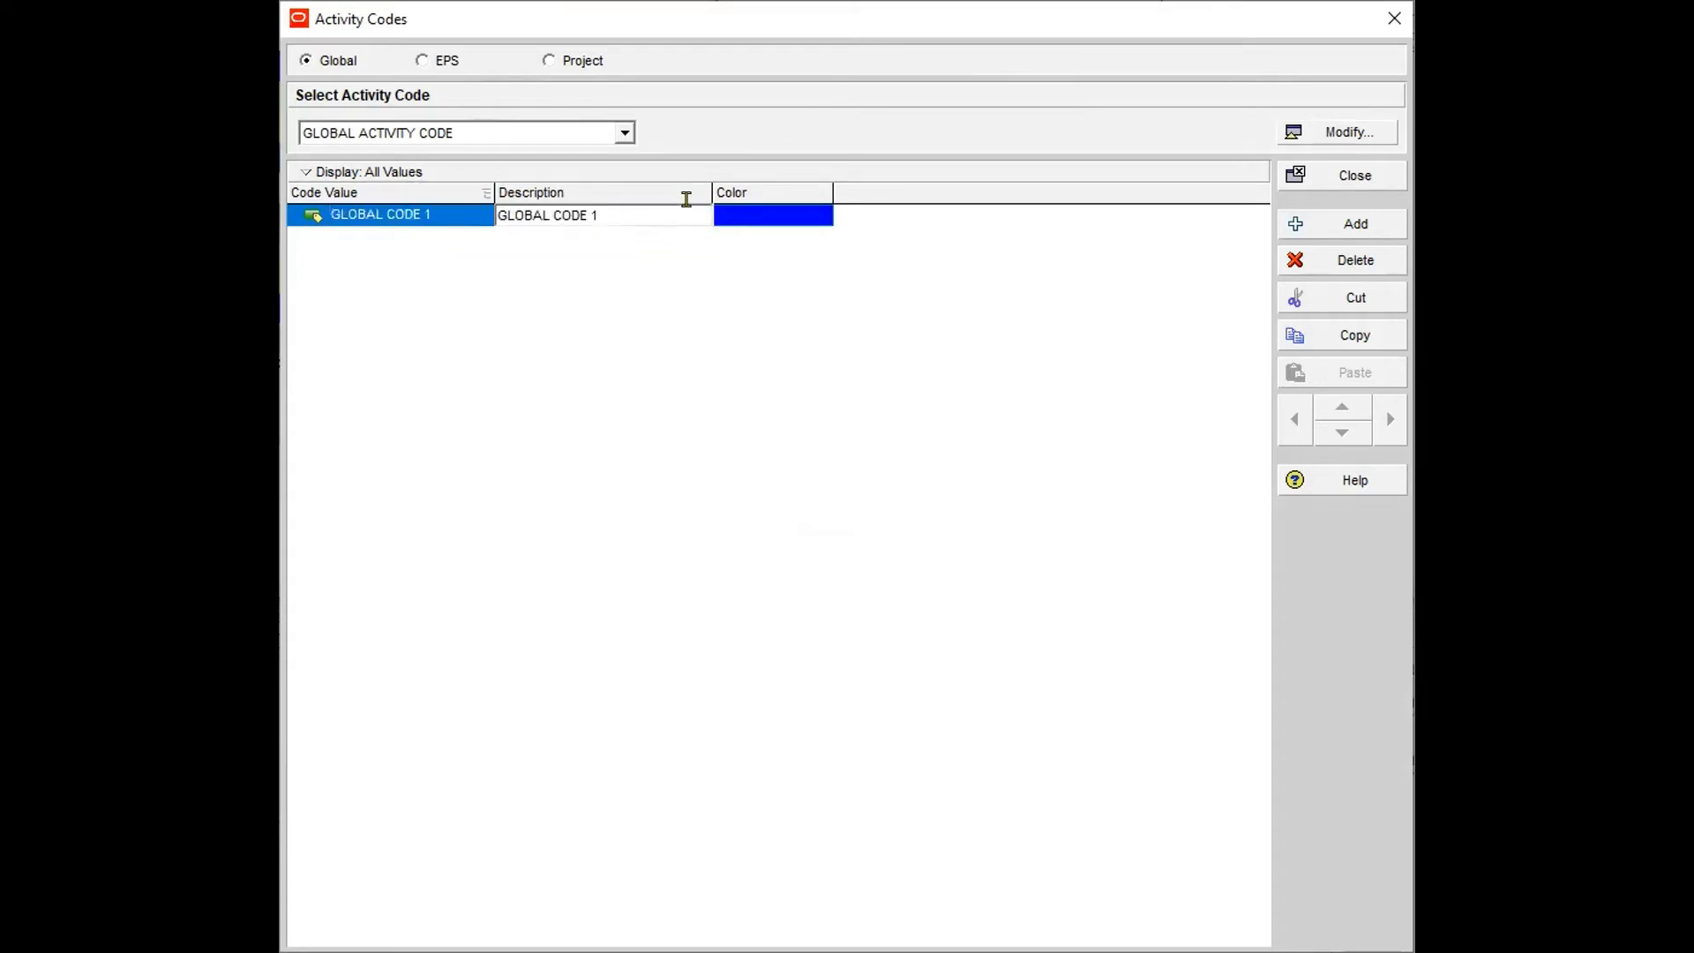
Add a second global code value named GLOBAL CODE 2 with the description GLOBAL CODE 2
left_click(1354, 223)
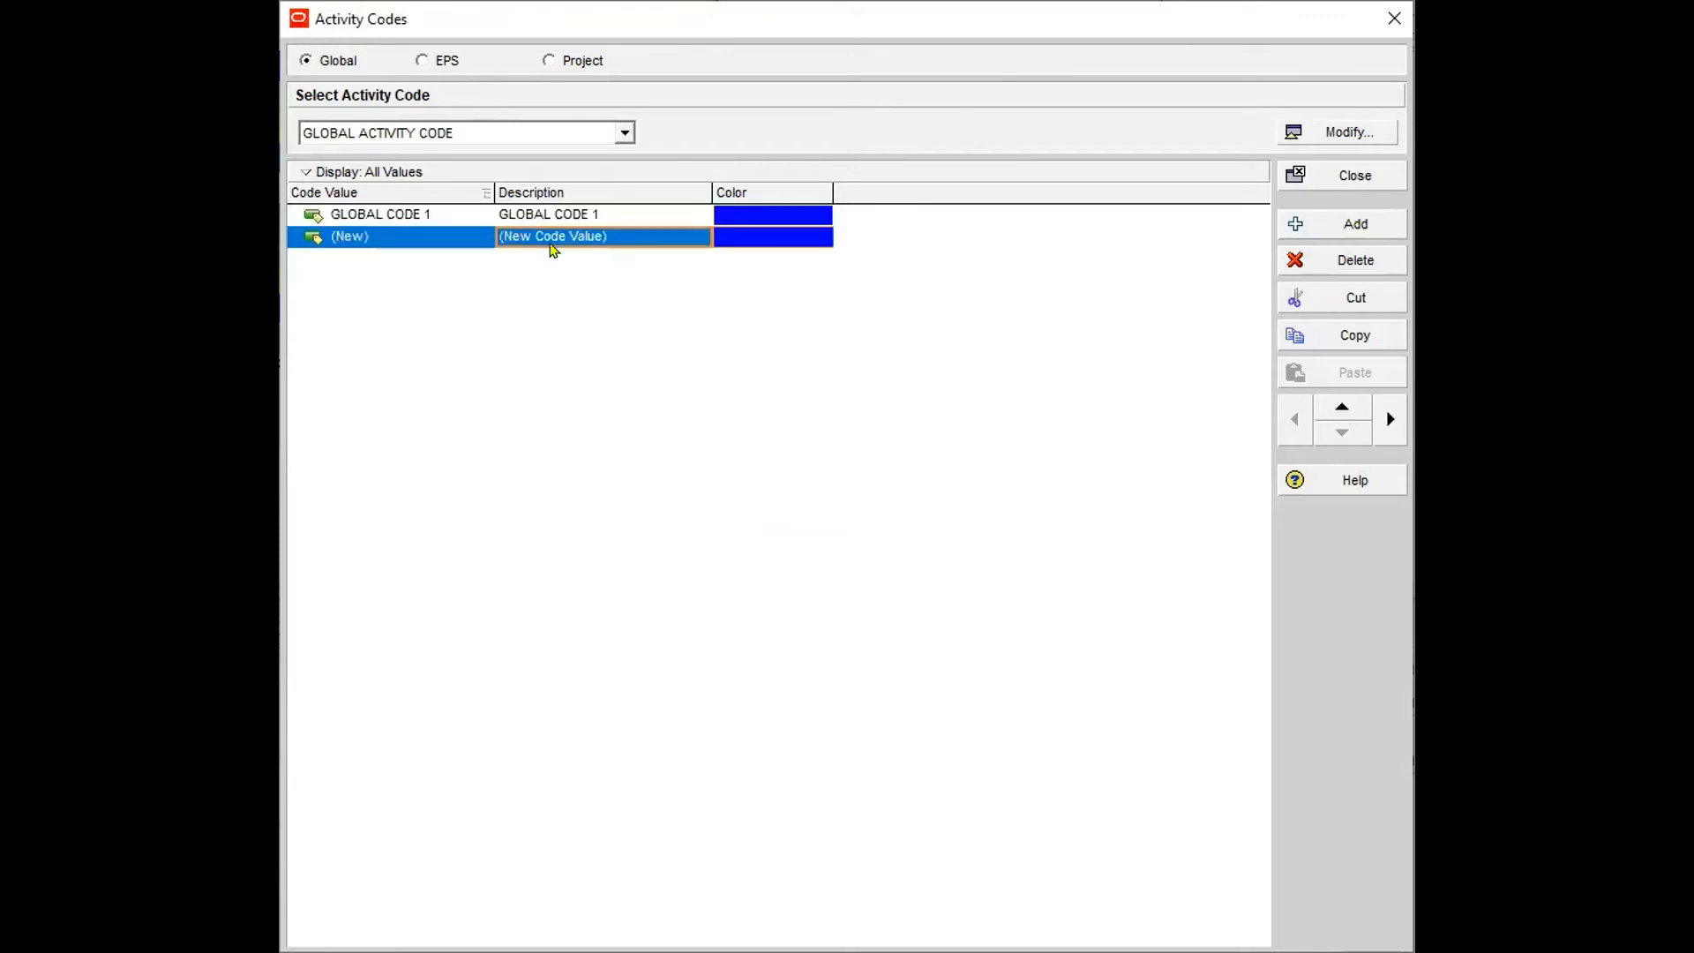
left_click(455, 238)
key("ctrl+v")
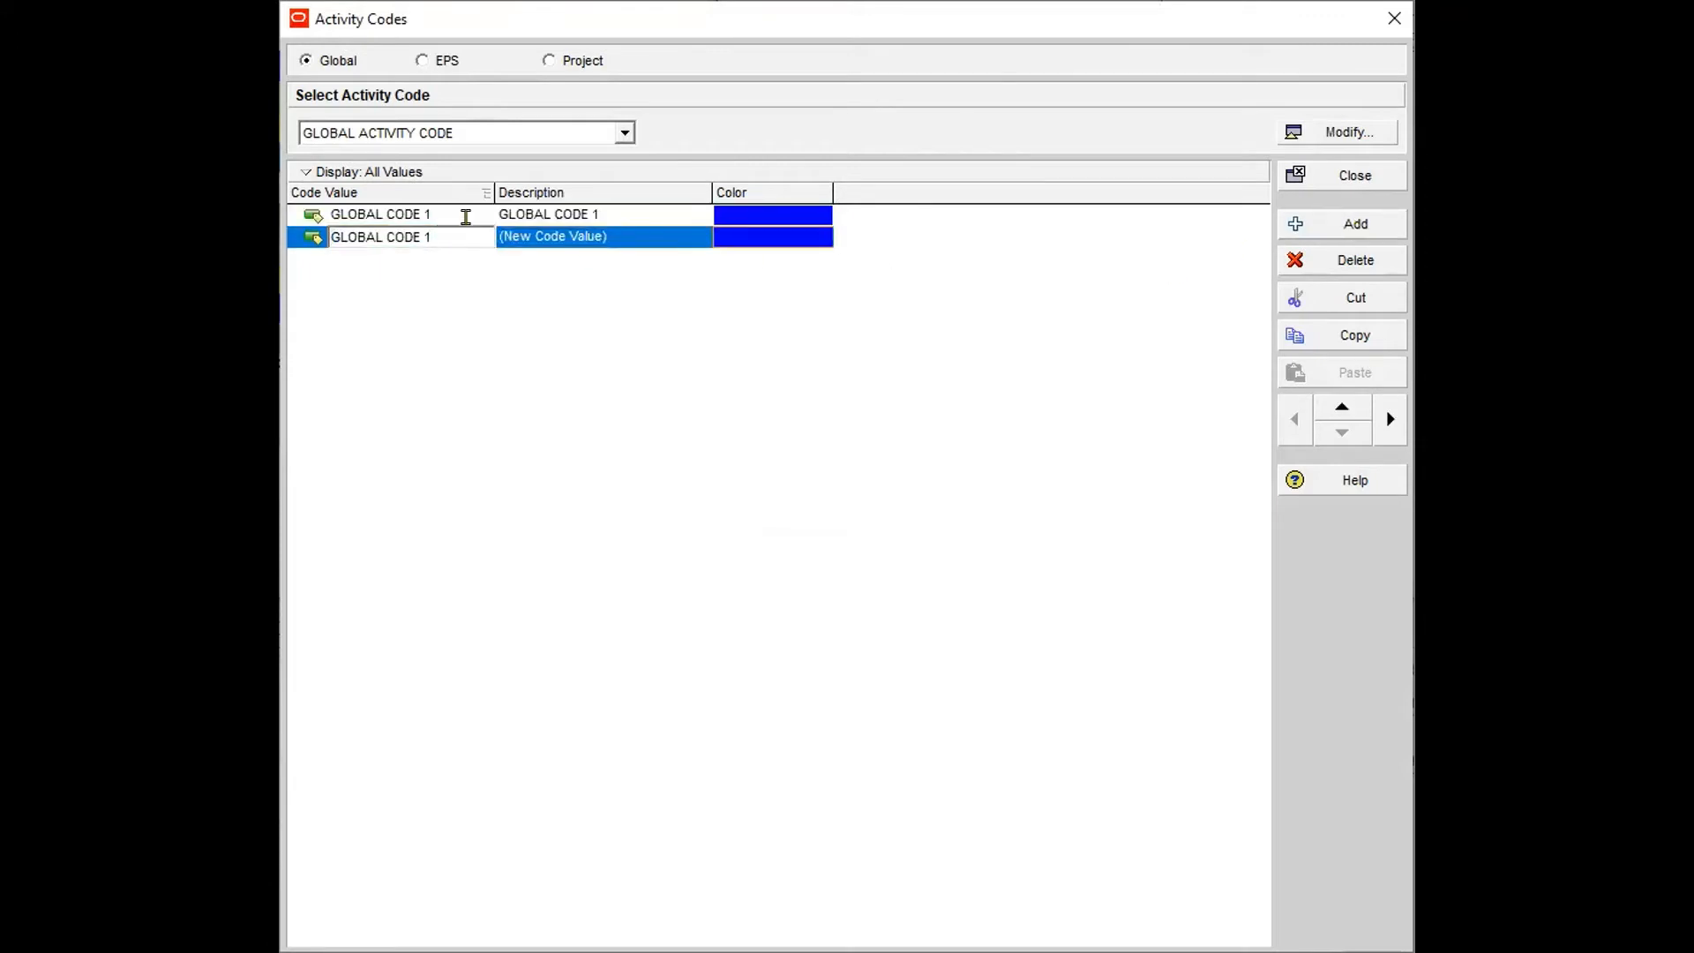
key("BackSpace")
type("2")
left_click(616, 246)
left_click(615, 246)
key("ctrl+v")
type("2")
left_click(772, 239)
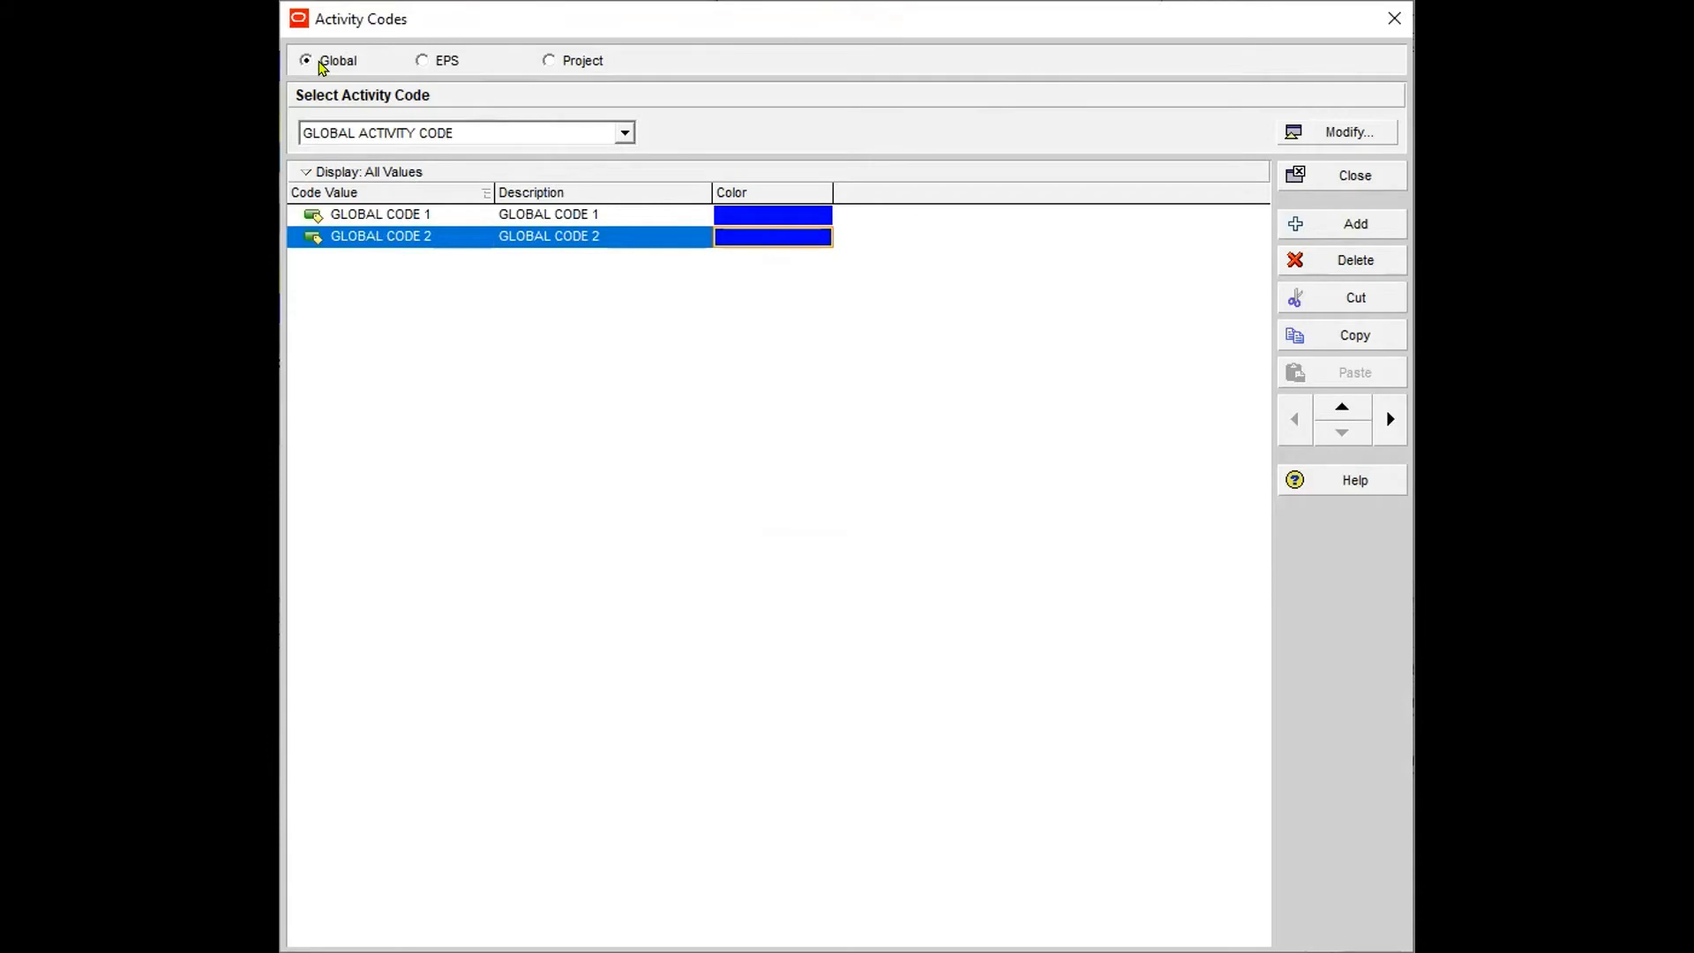
Examine where EPS ACTIVITY CODE sits among the EPS nodes A, A1 and A2 in the EPS-level activity code definitions
left_click(422, 59)
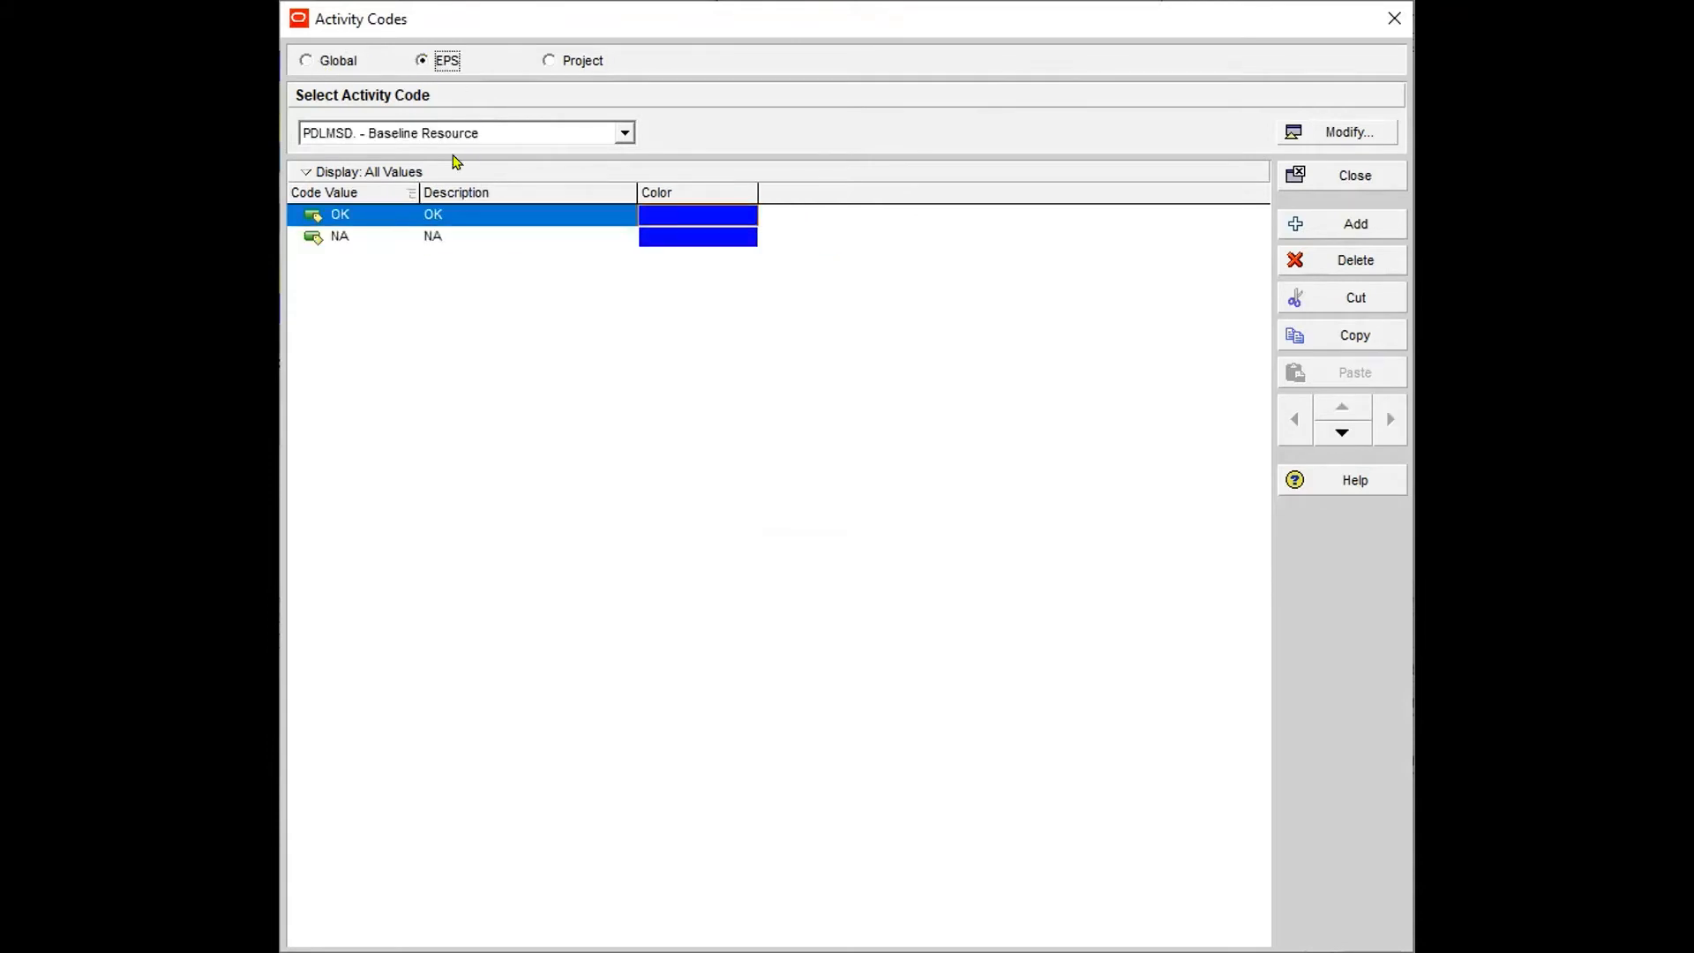
left_click(1350, 135)
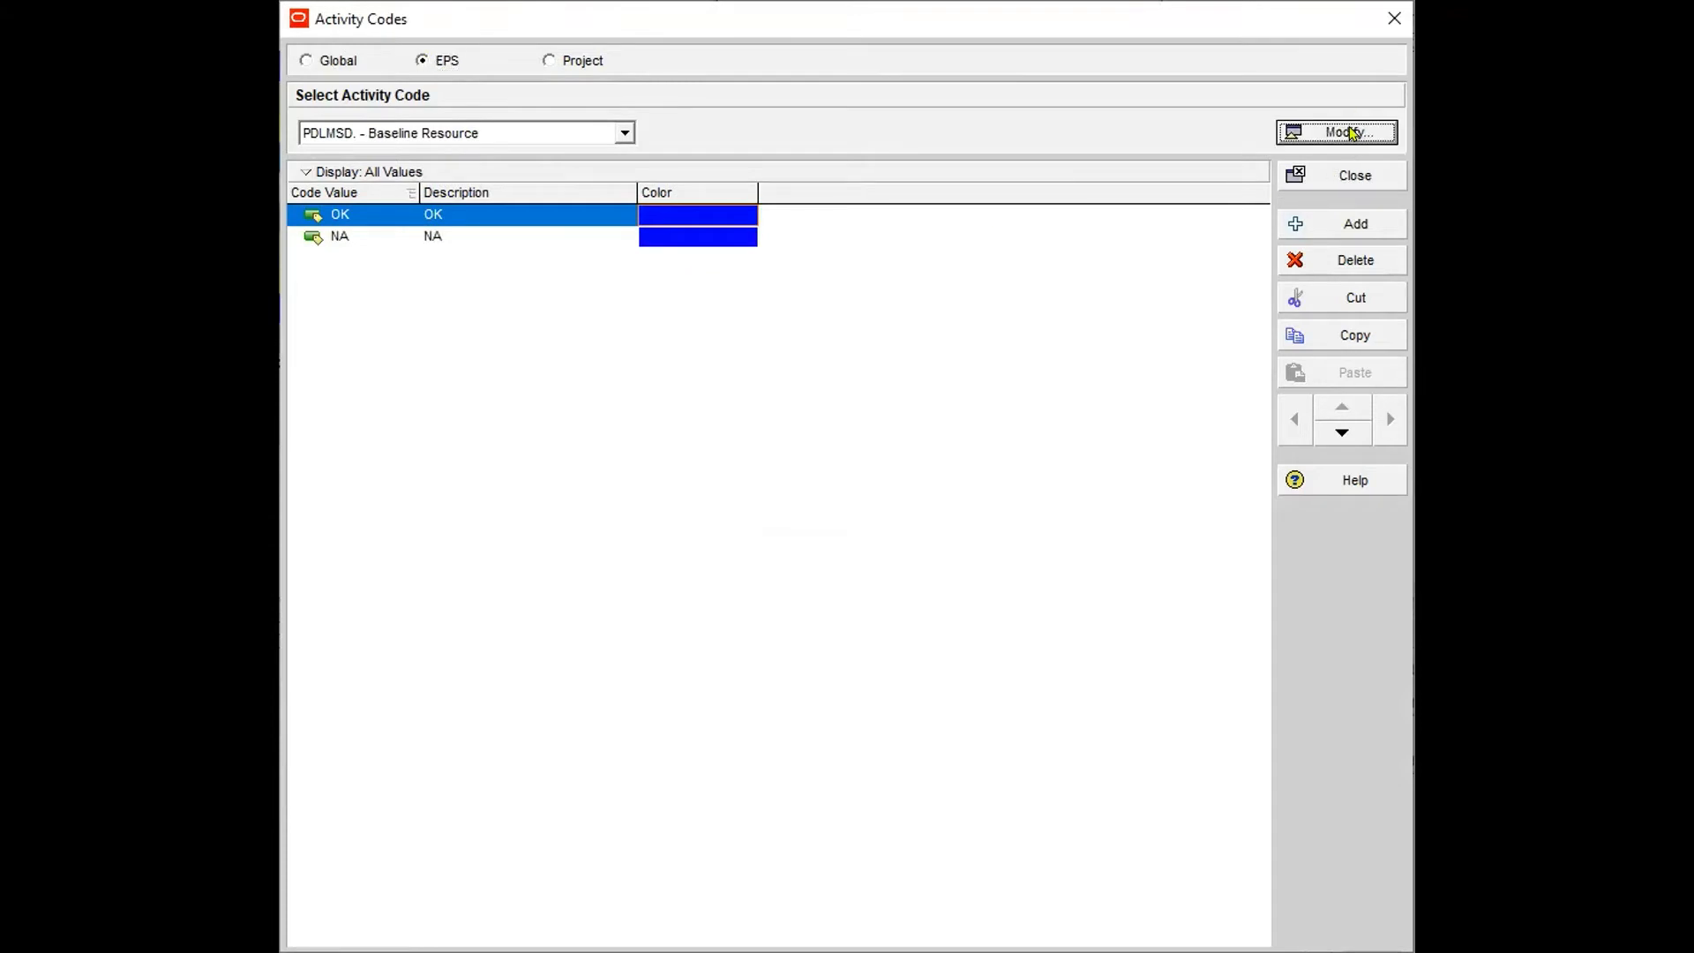
left_click(790, 378)
scroll(789, 379, "up", 1)
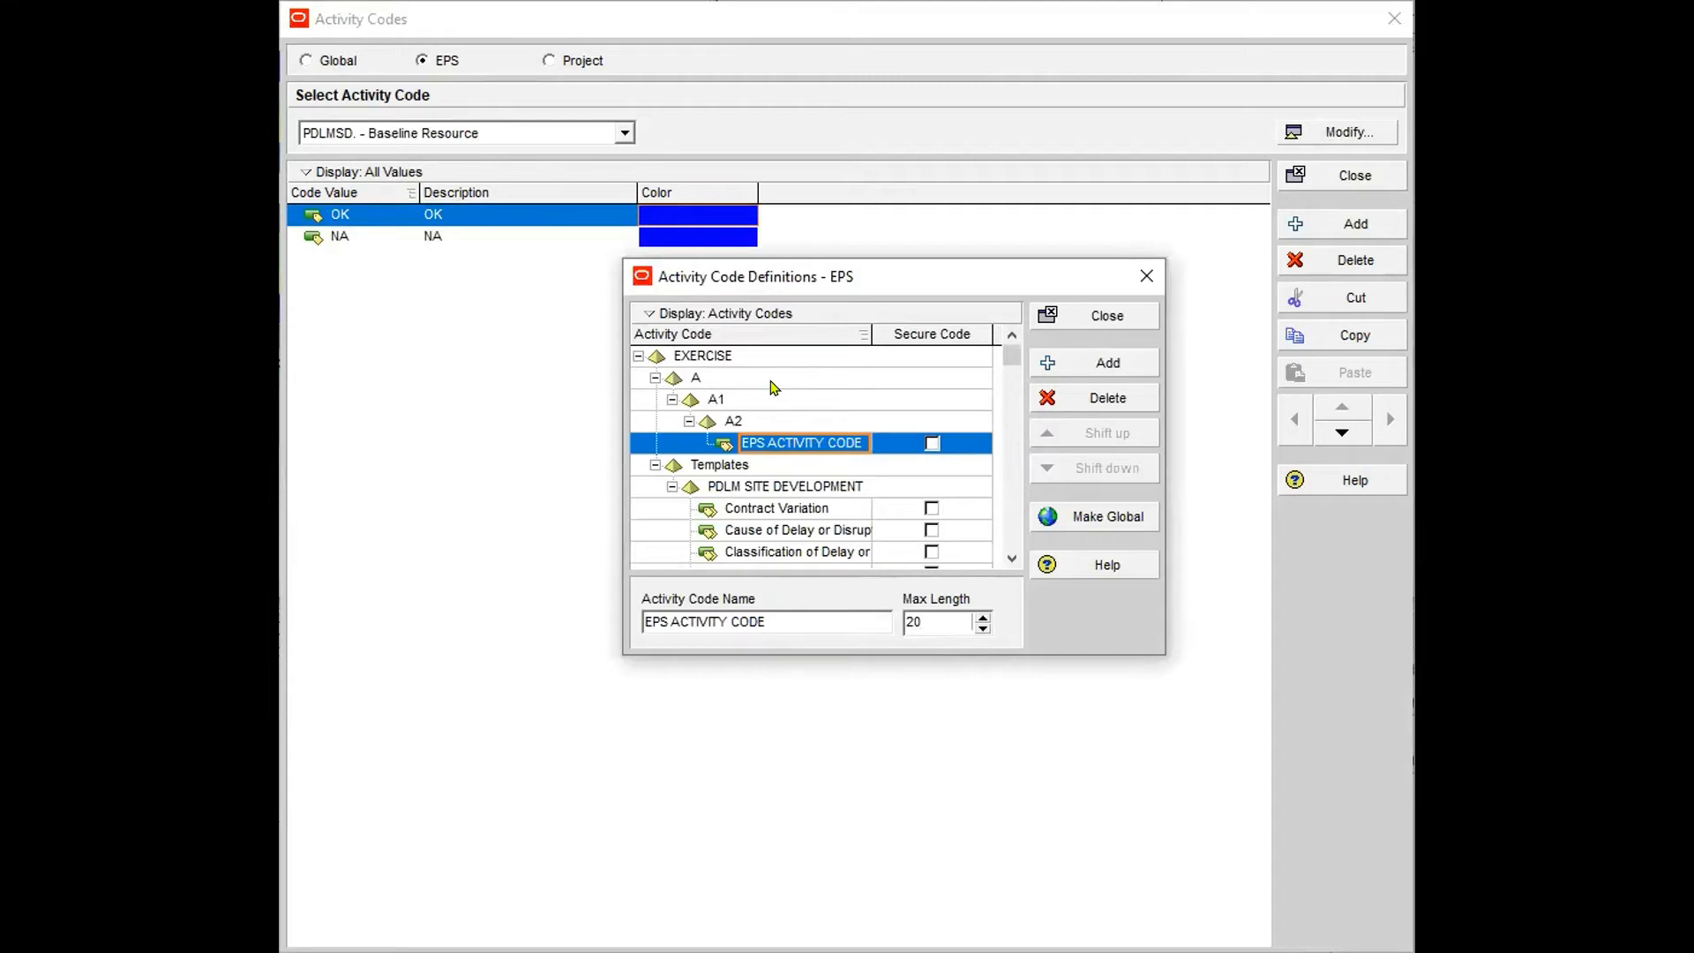
left_click(747, 400)
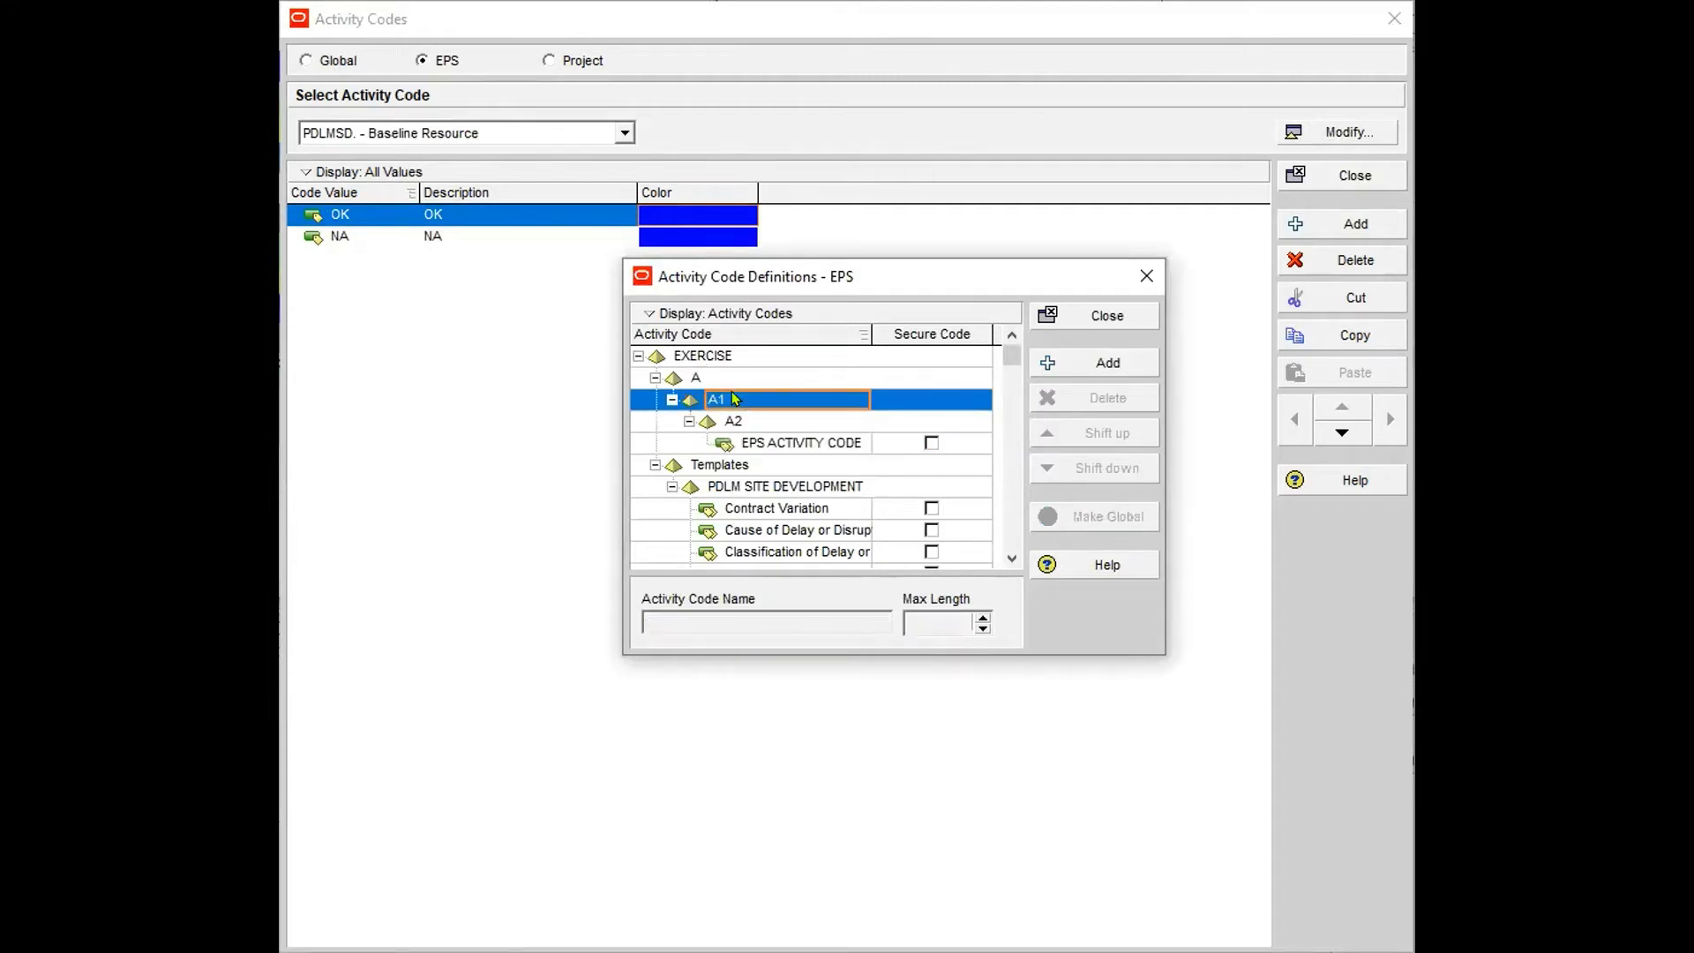
left_click(764, 444)
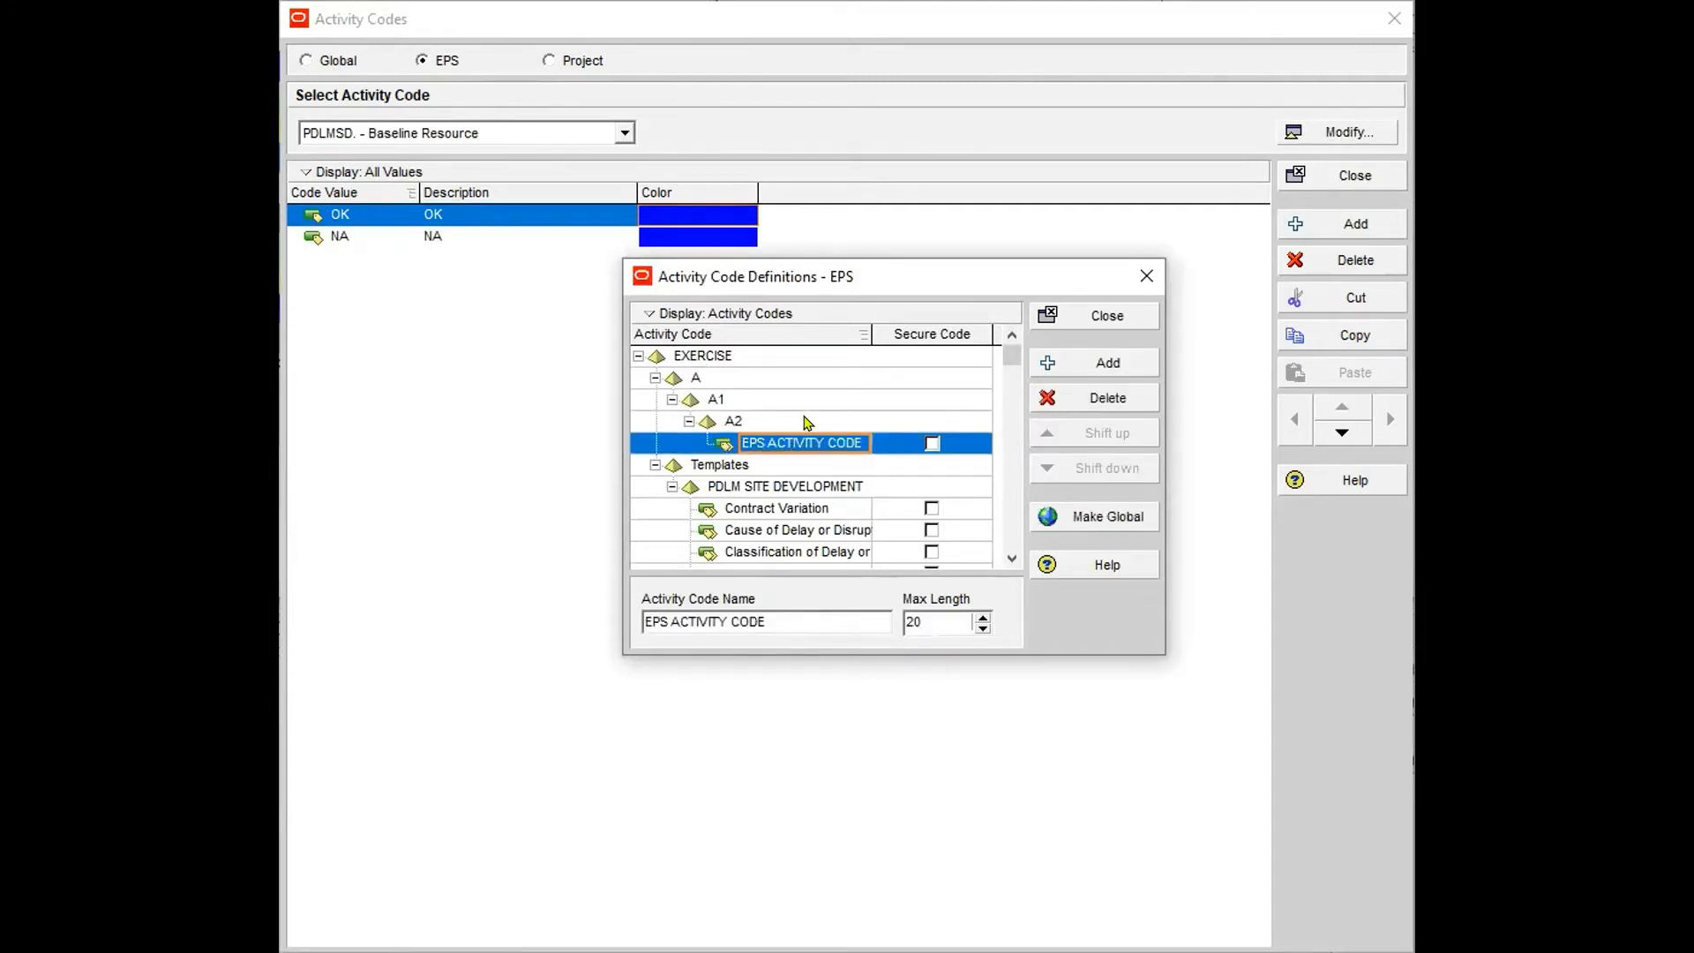
left_click(805, 422)
left_click(807, 446)
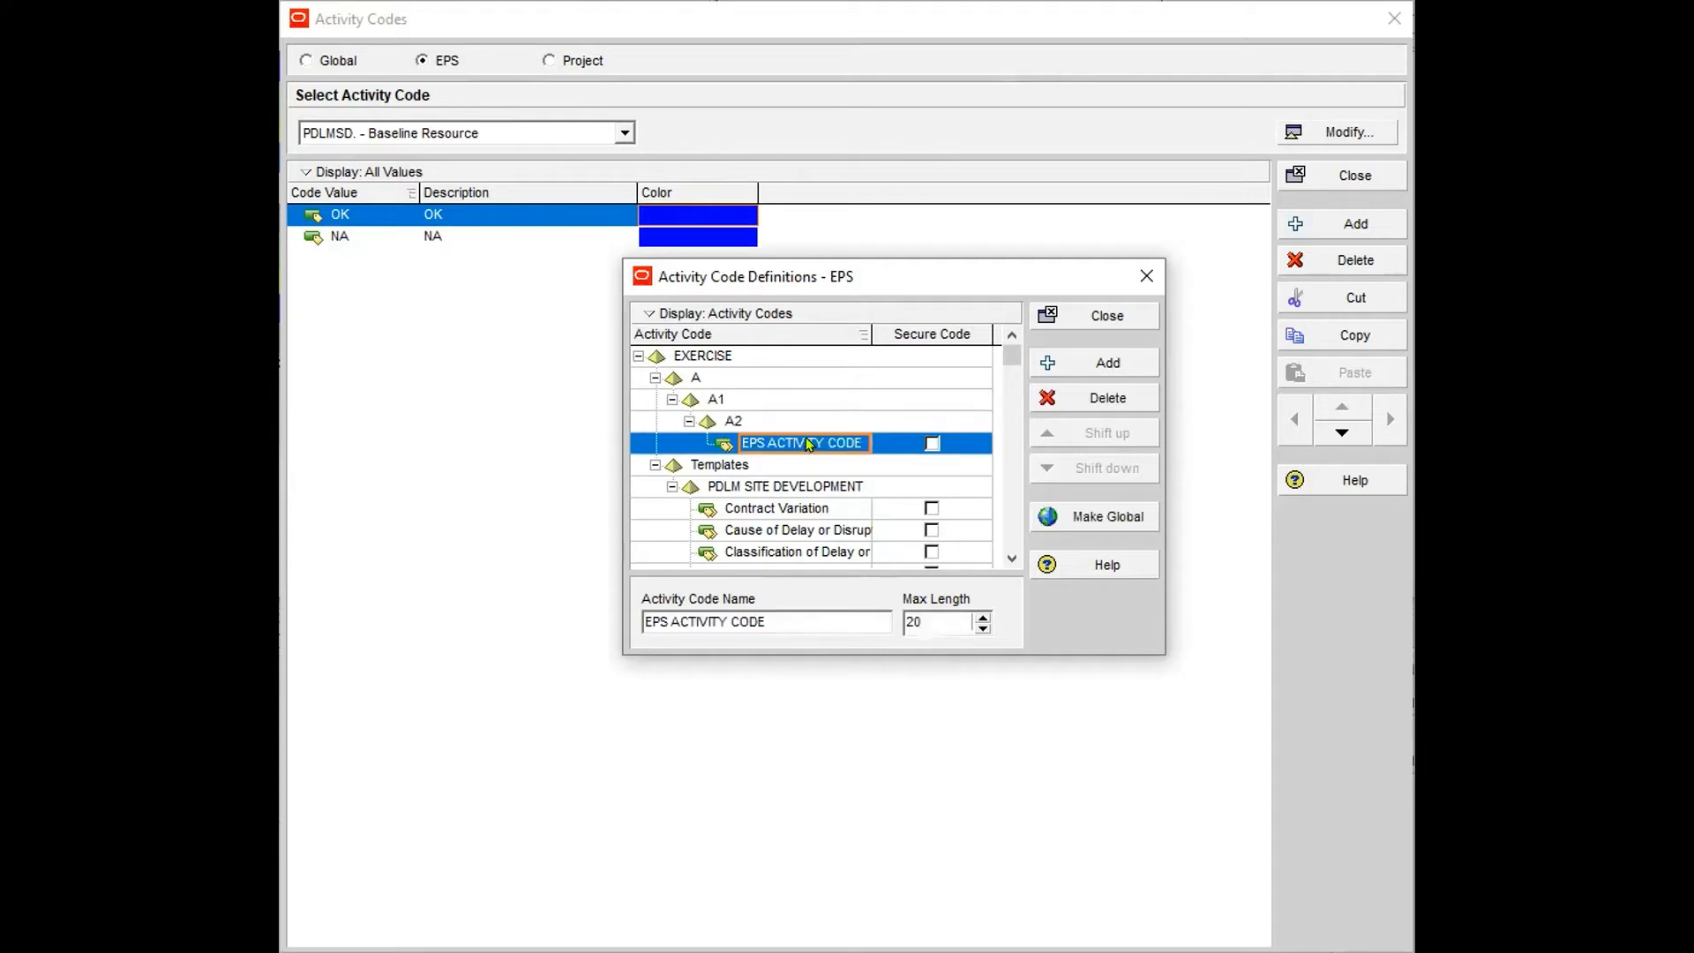
left_click(752, 420)
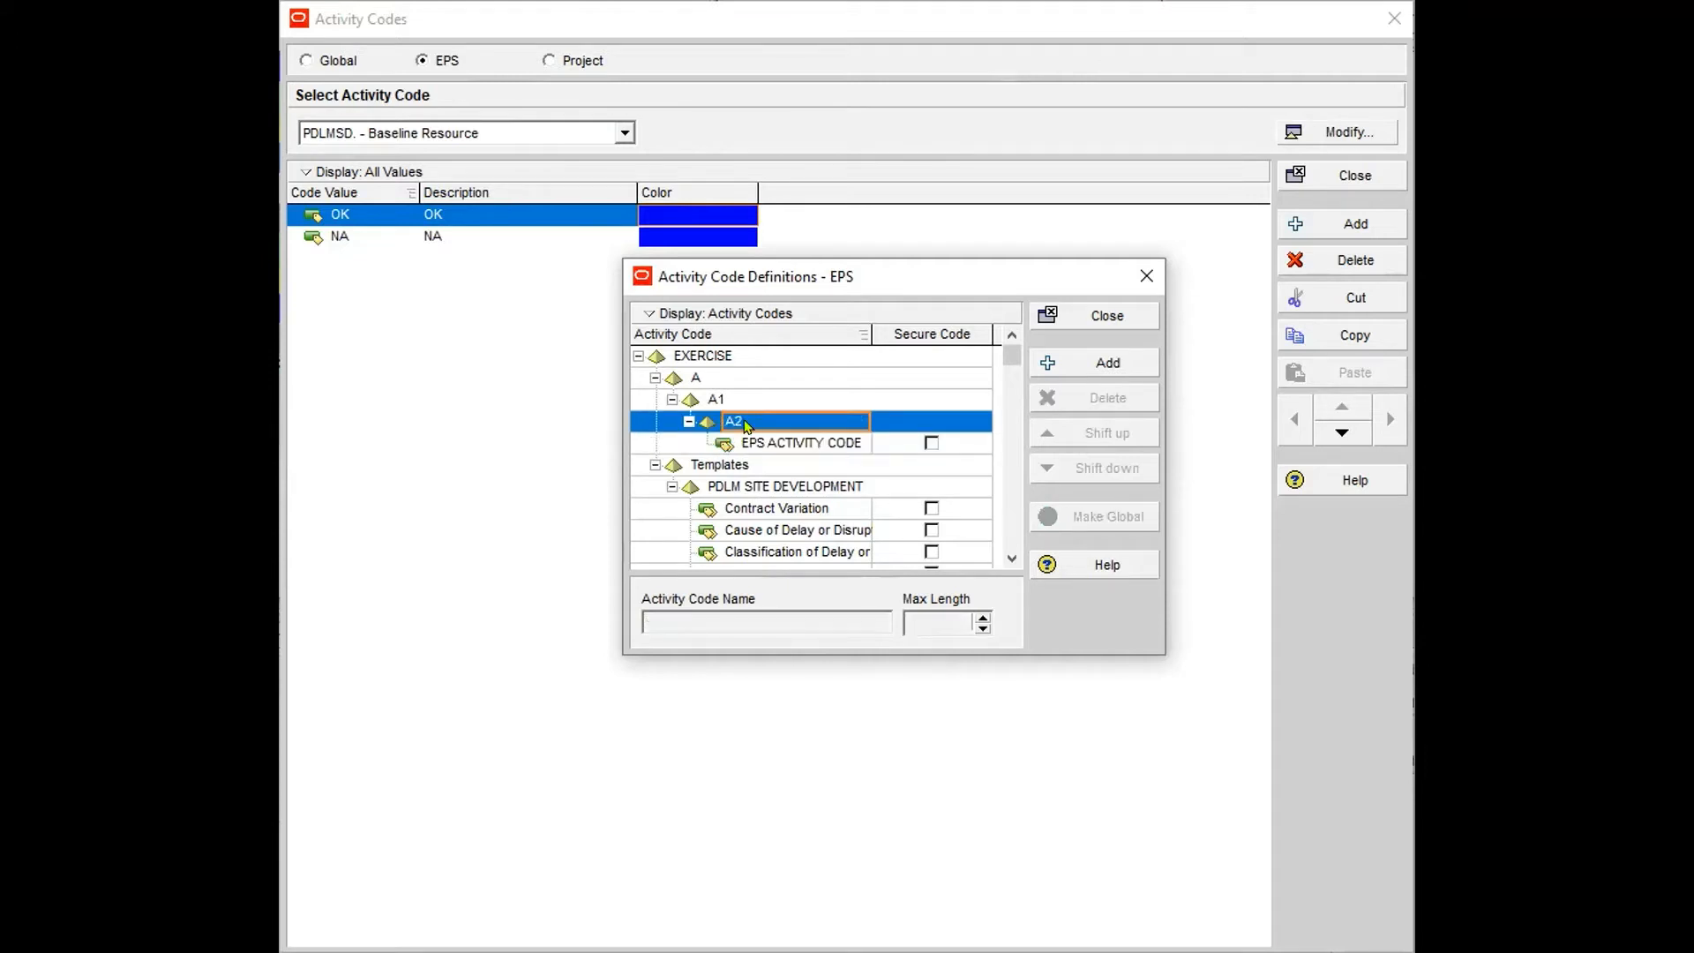
left_click(698, 382)
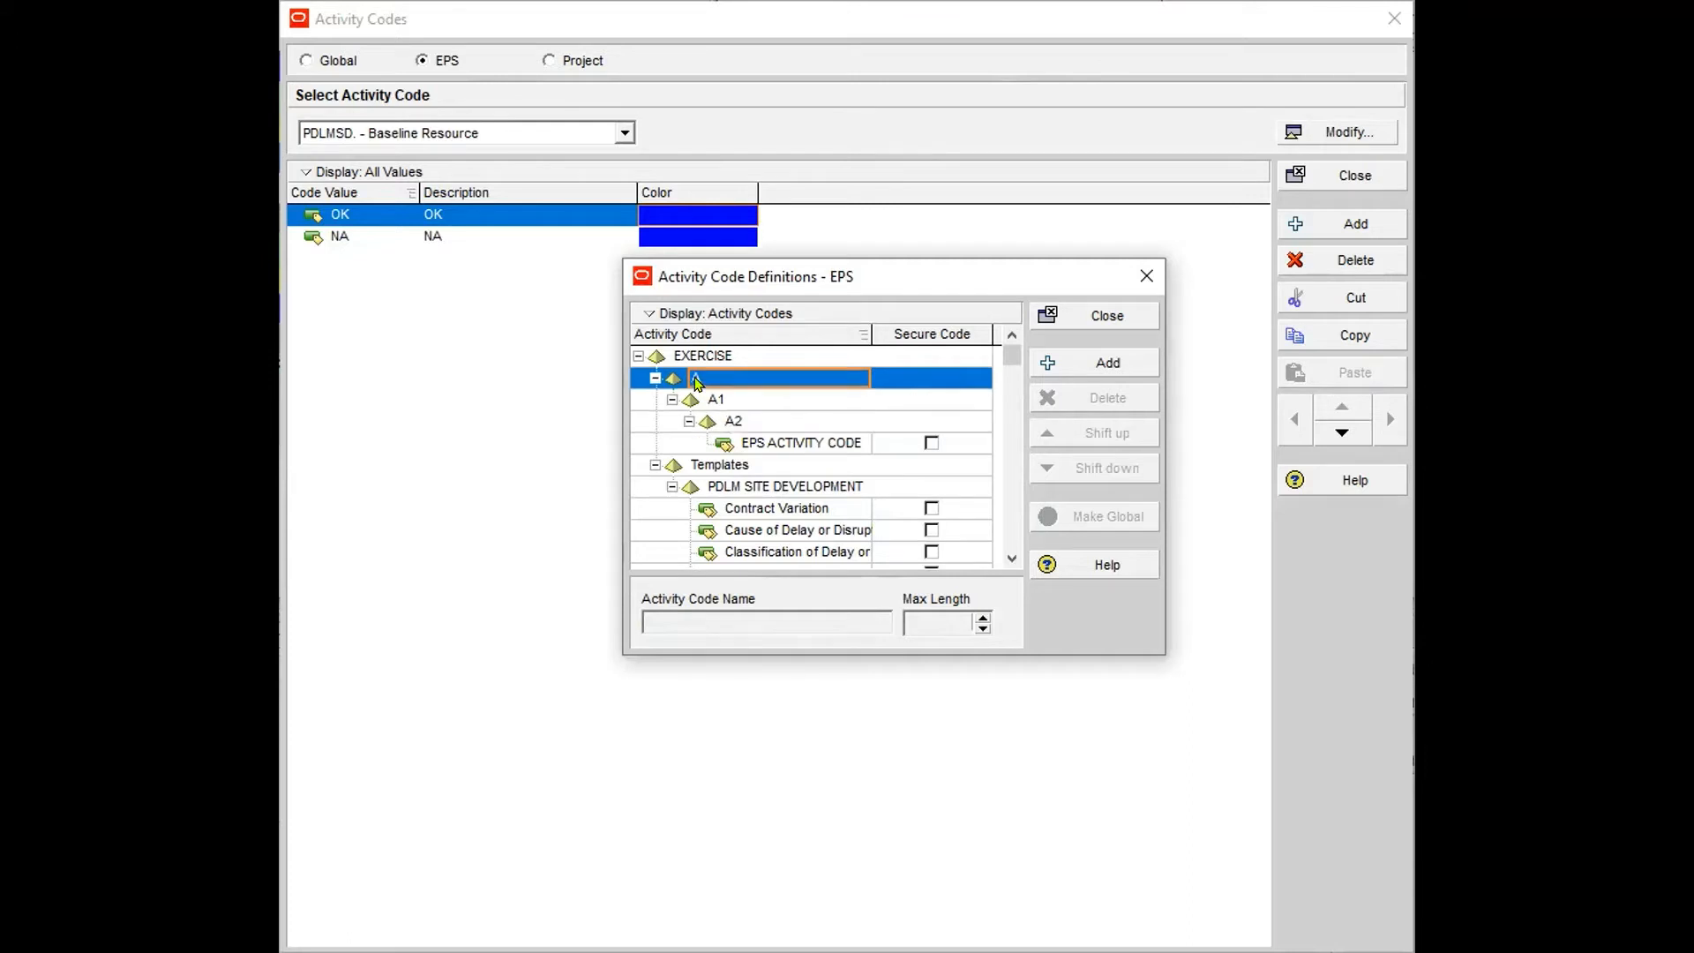
left_click(753, 400)
left_click(757, 420)
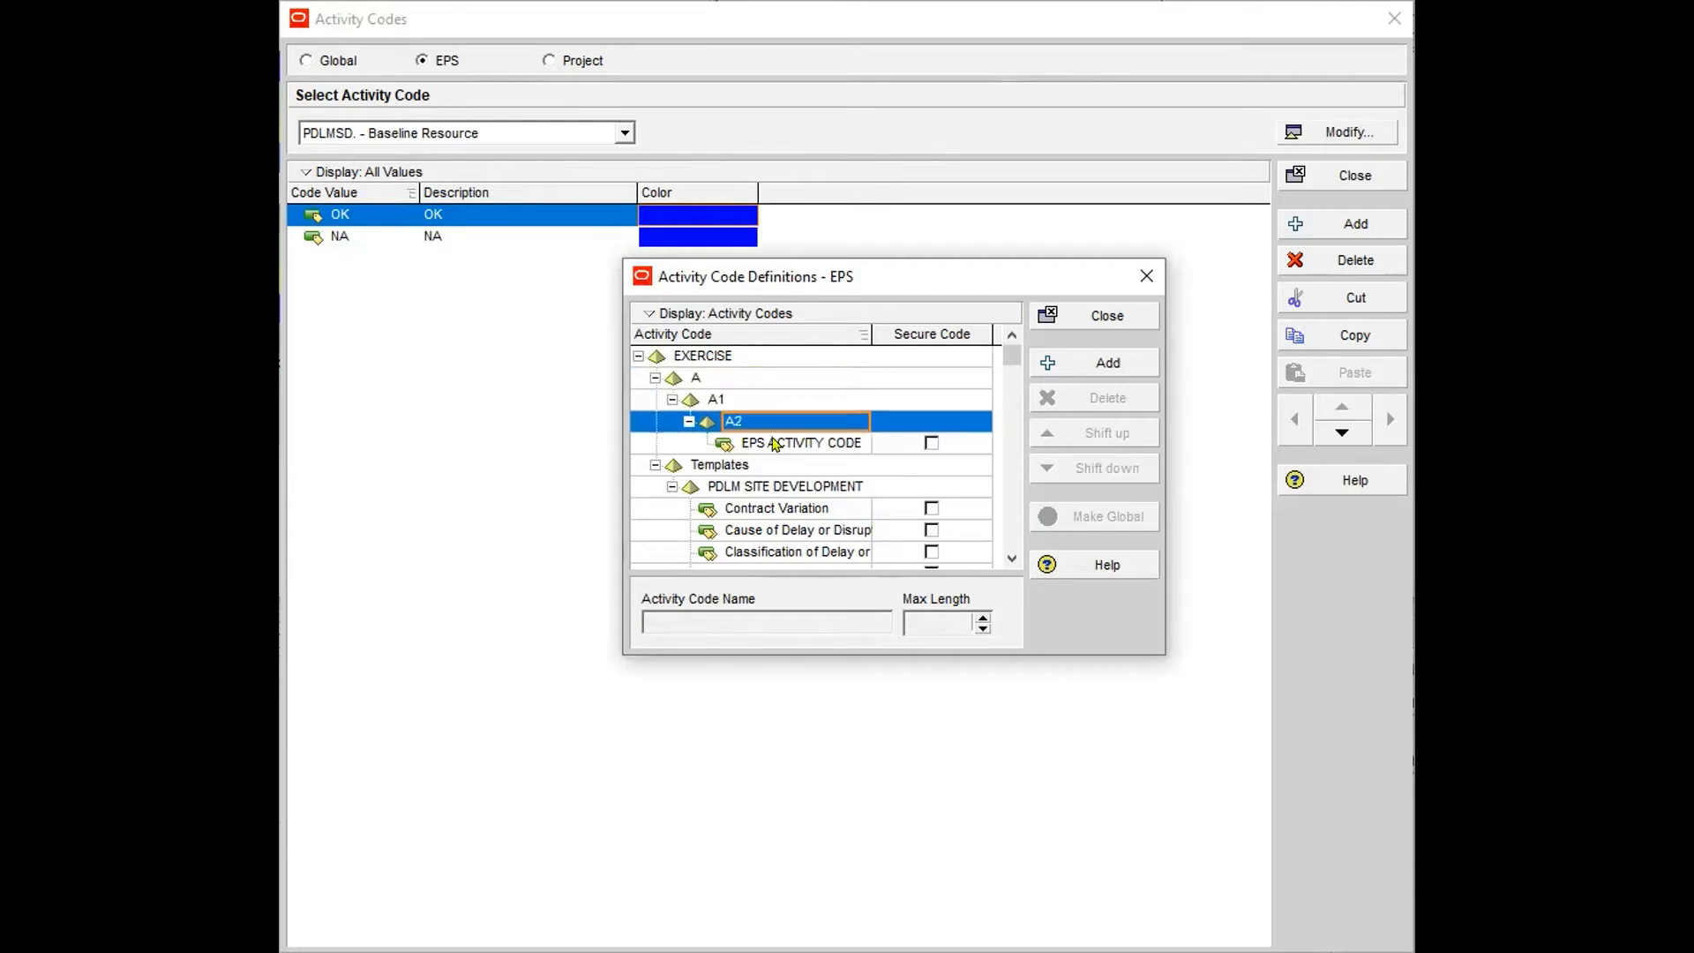
left_click(783, 441)
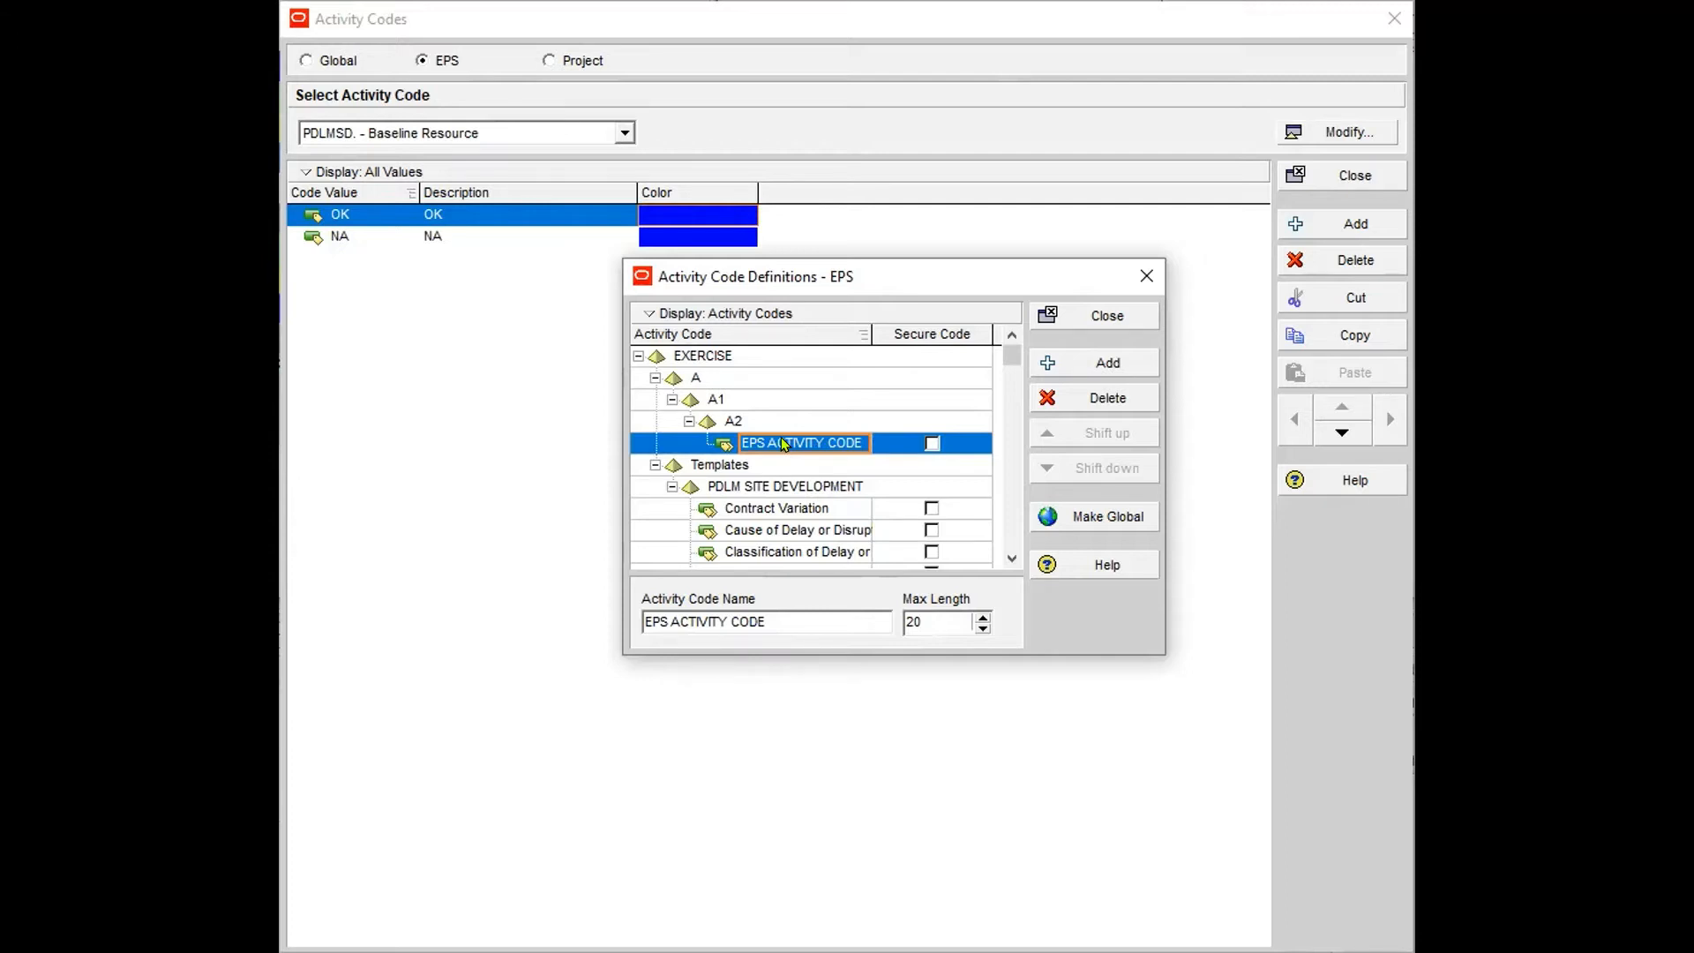
left_click(748, 421)
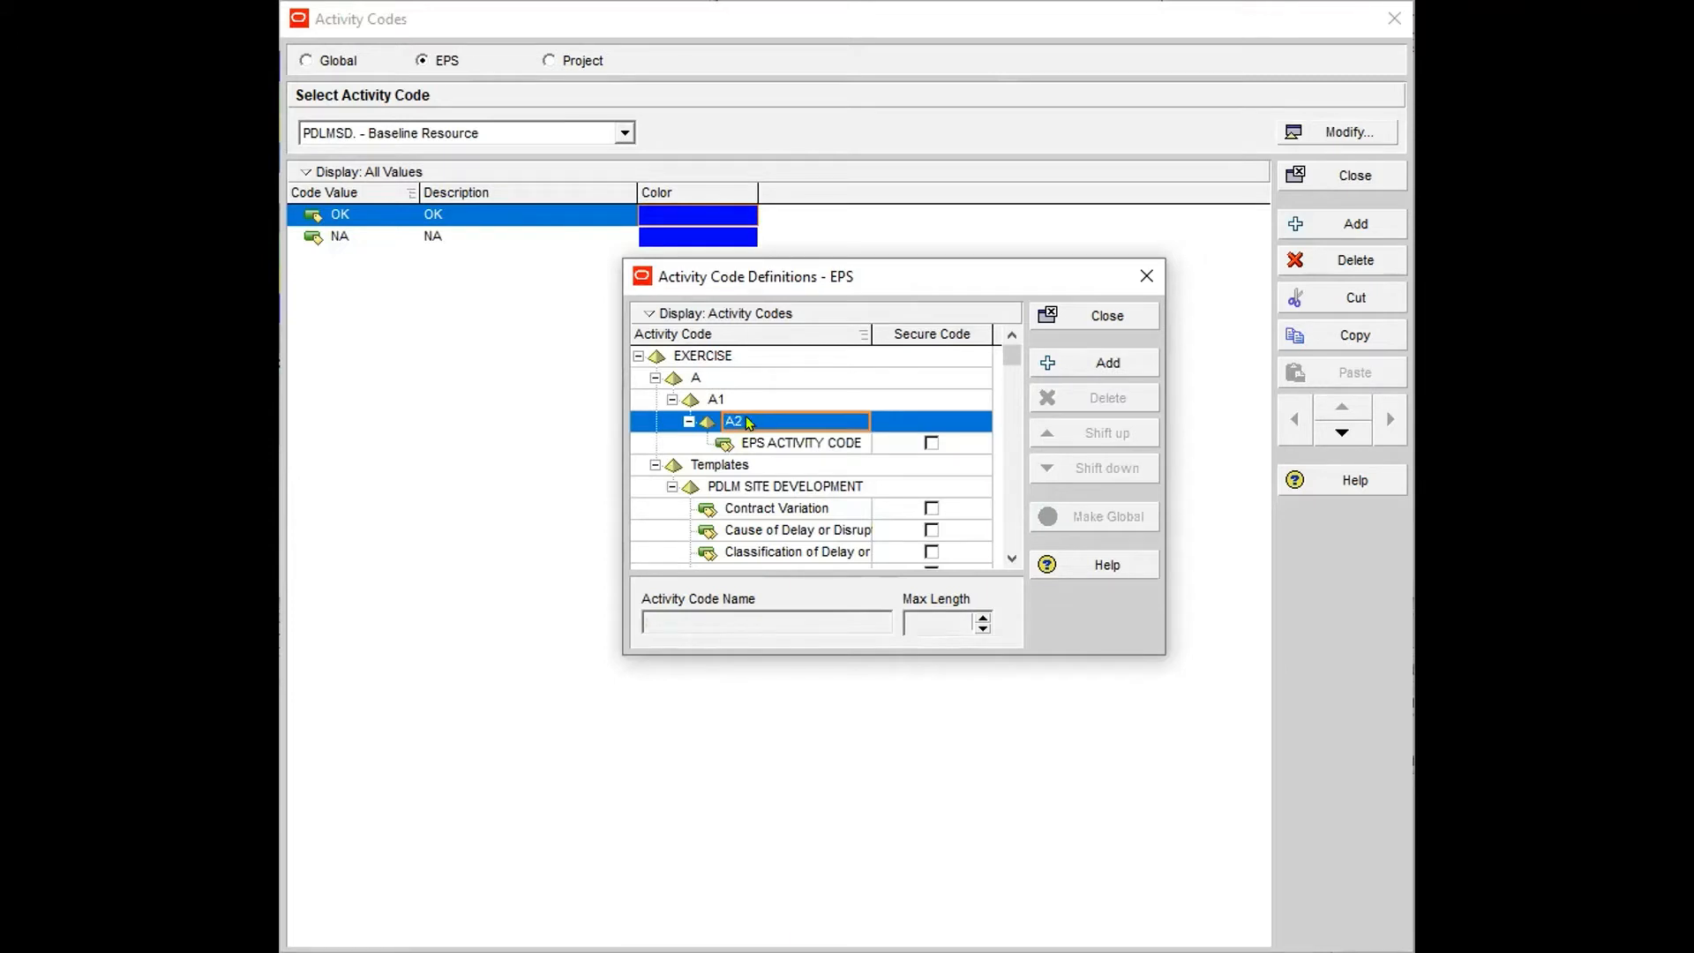
left_click(710, 379)
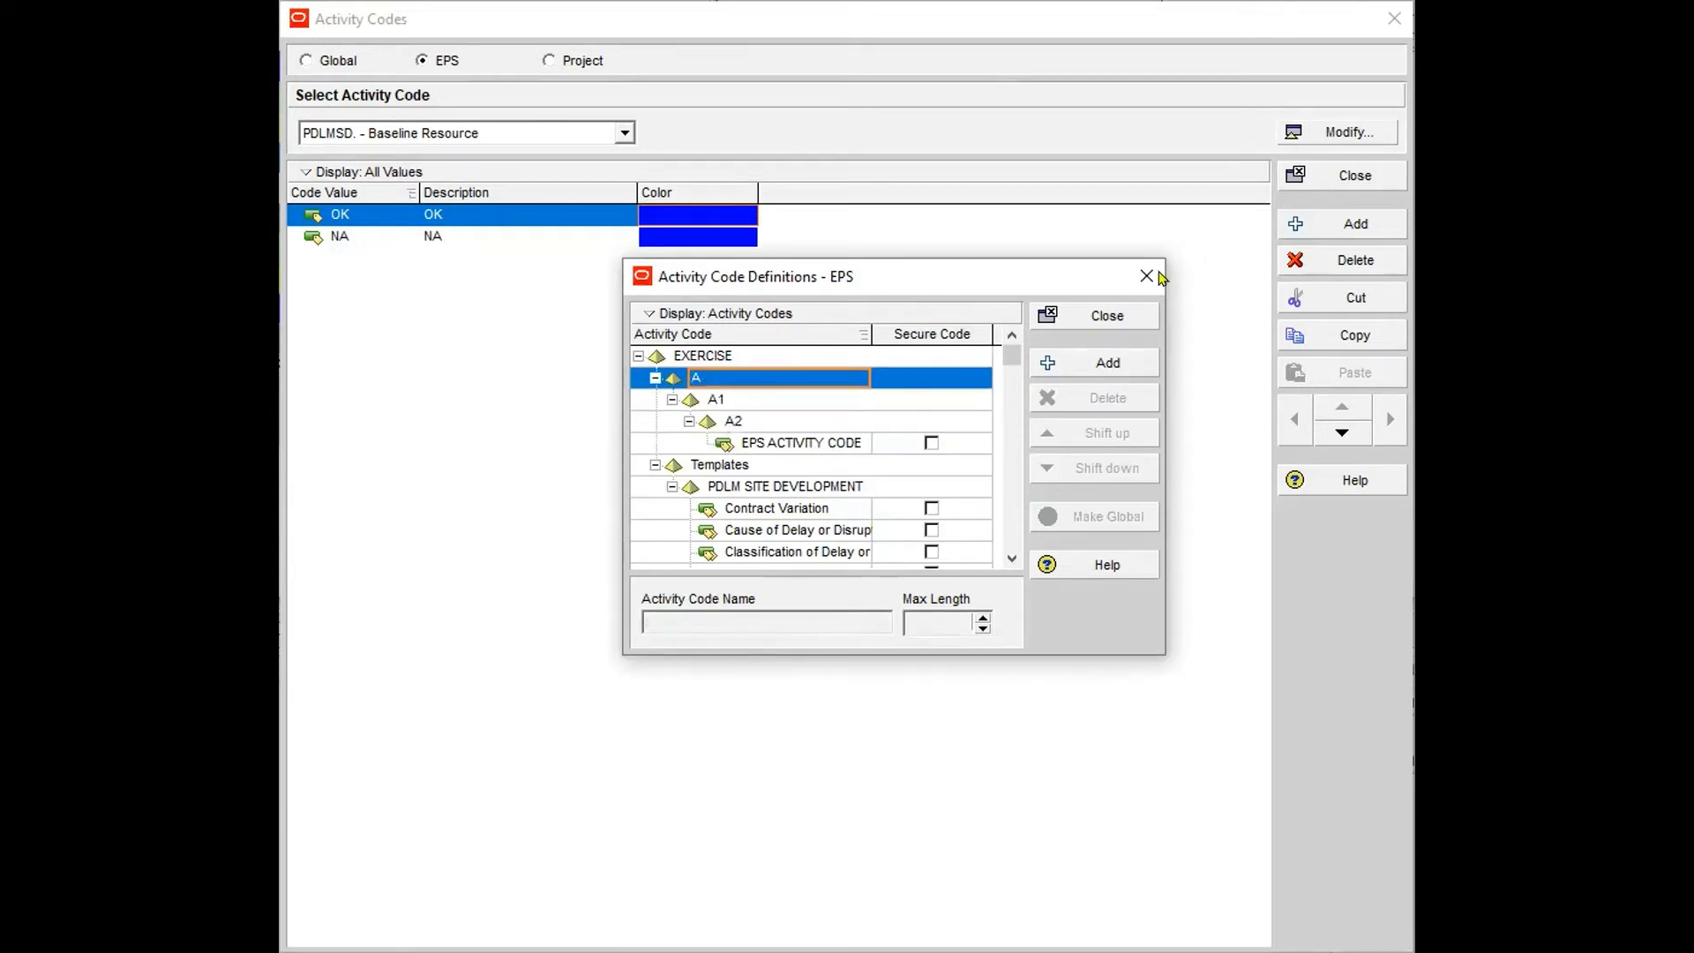
left_click(1113, 315)
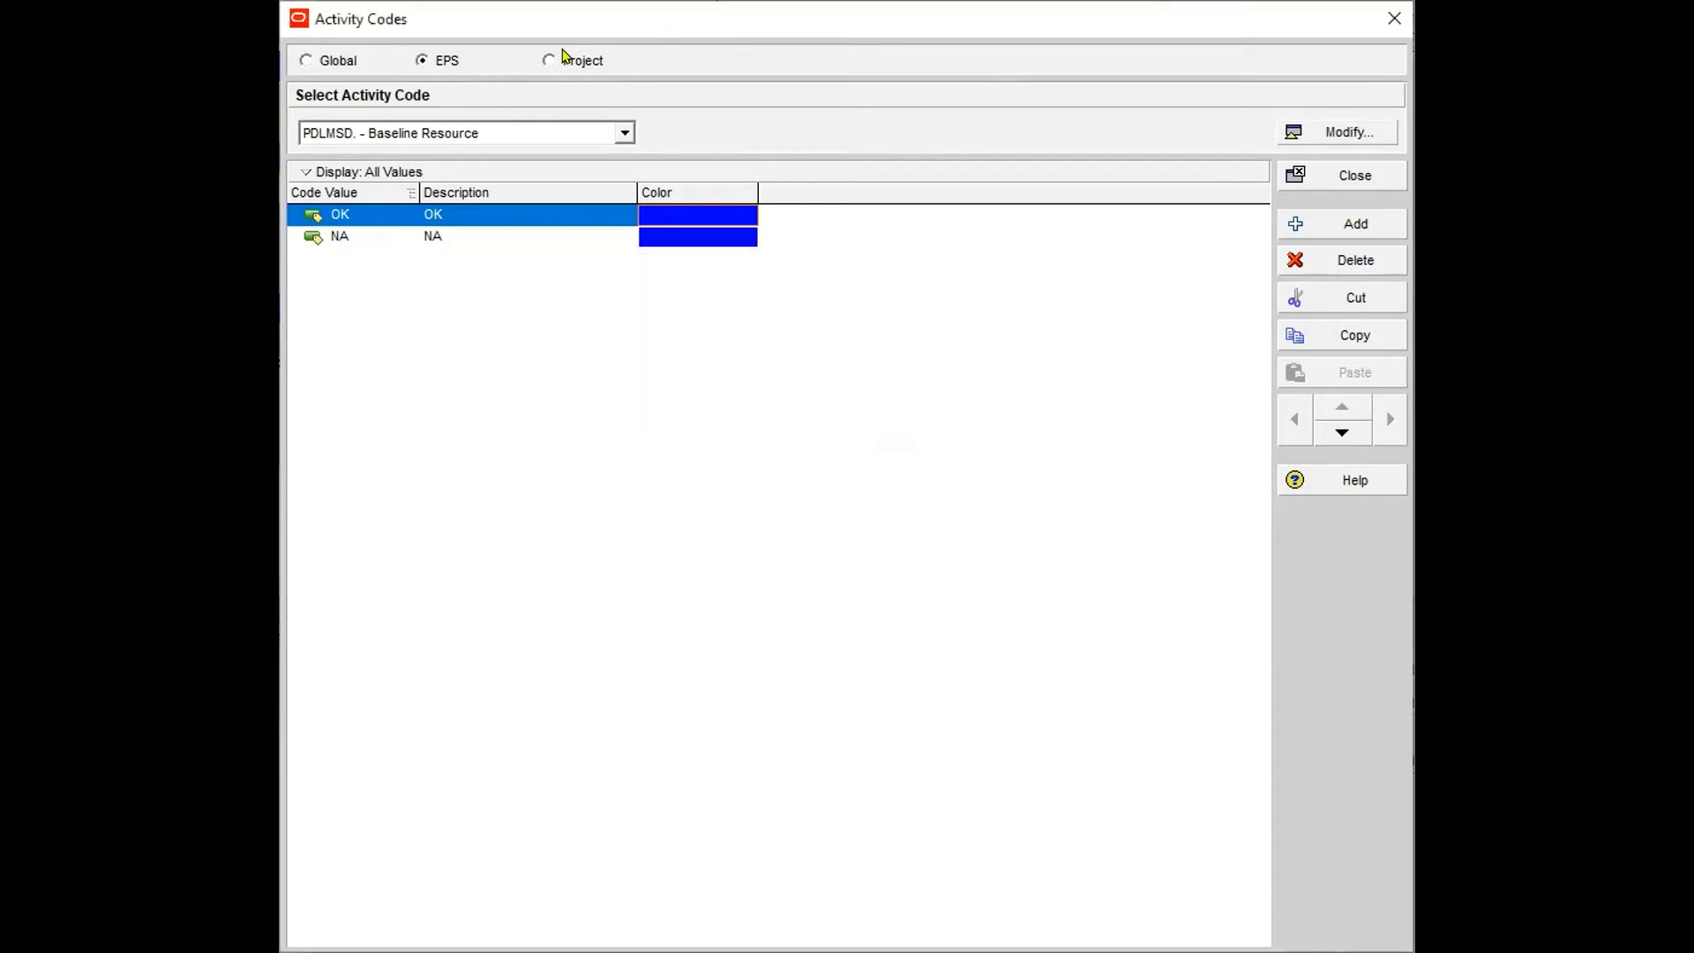
Review the code values of MOCK-UP's PROJECT ACTIVITY CODES and close the Activity Codes dialog
left_click(554, 60)
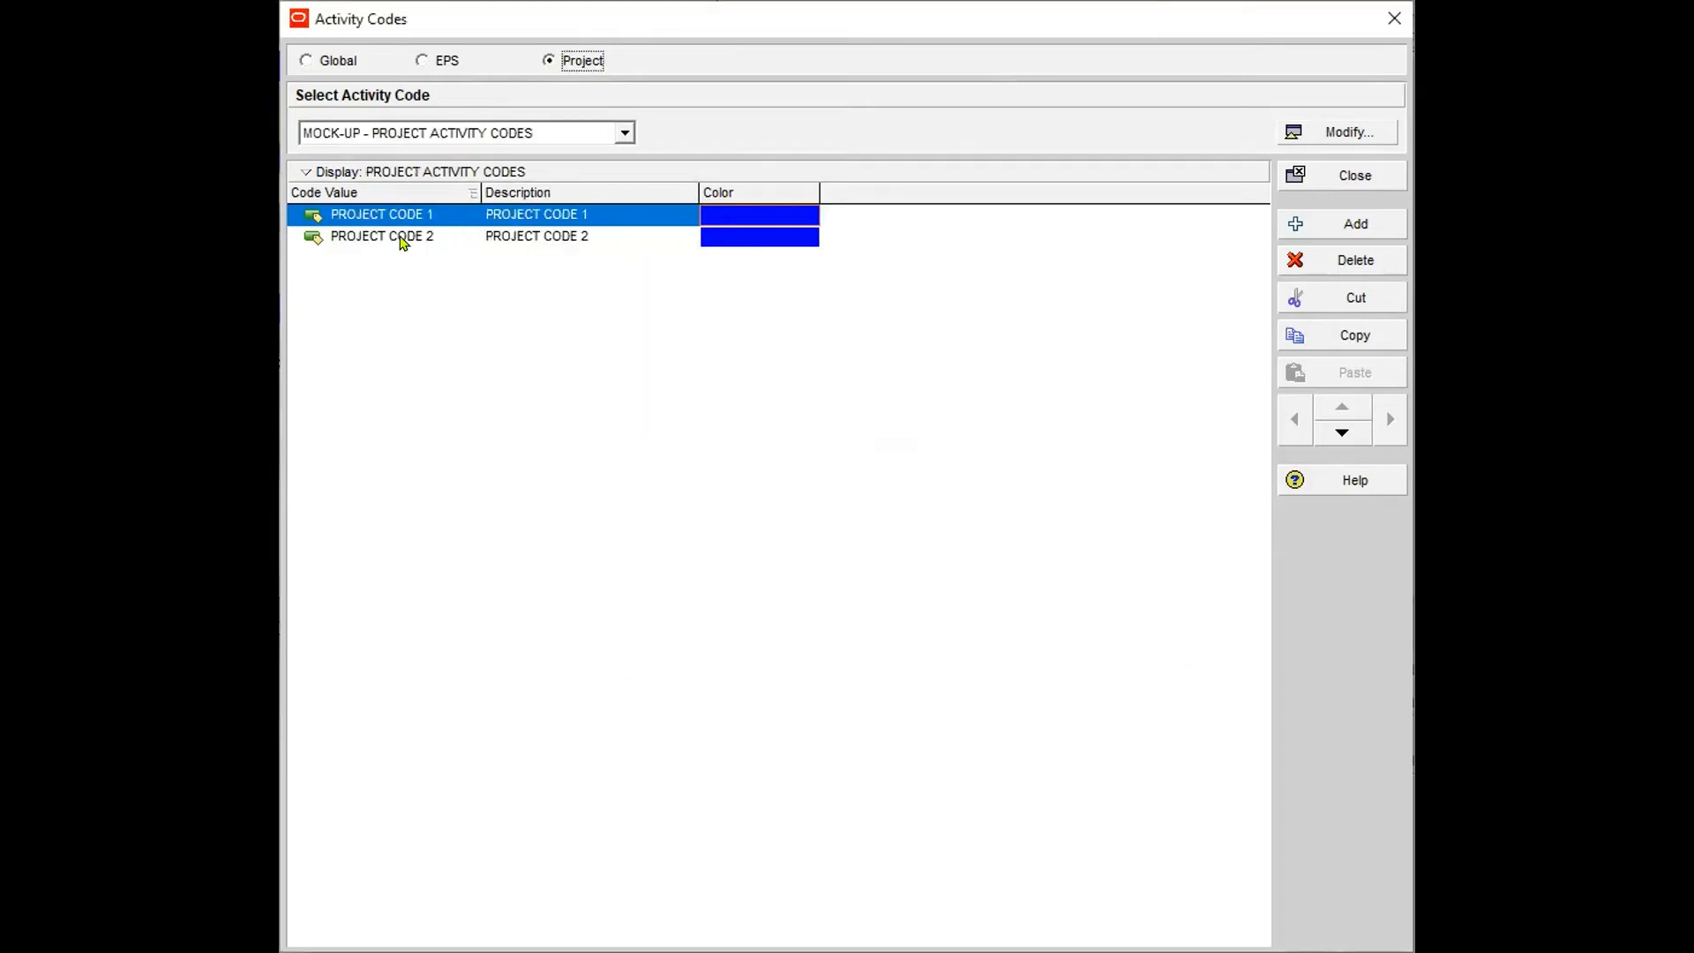
left_click(401, 238)
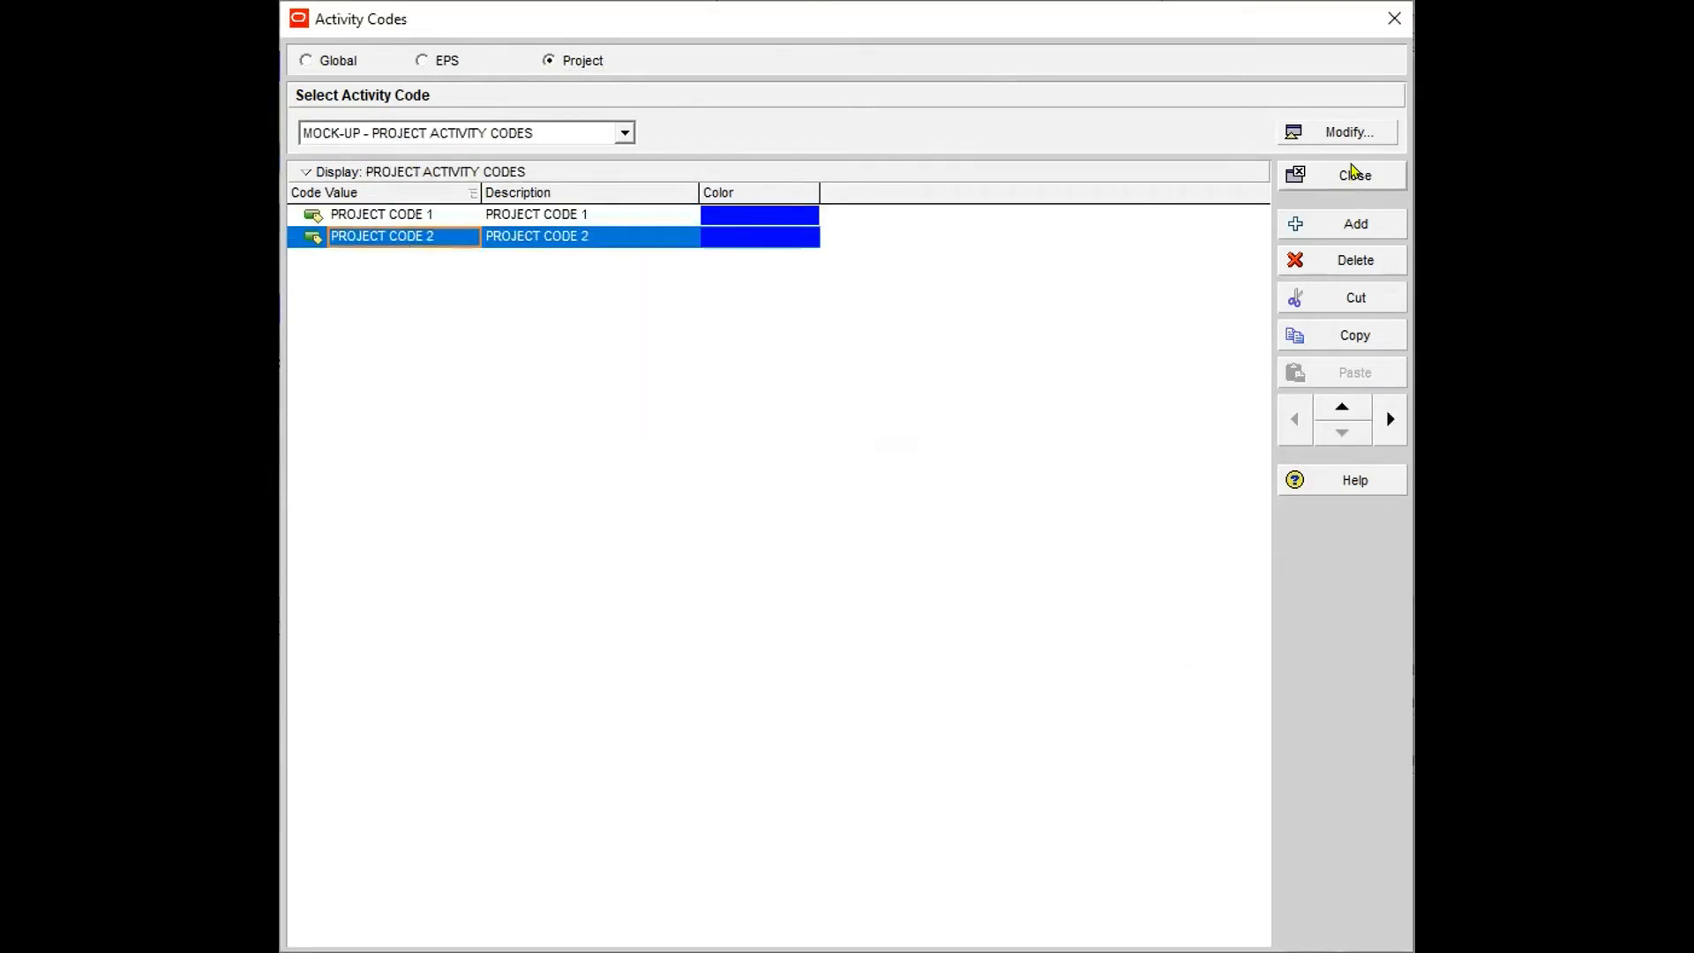
left_click(1339, 173)
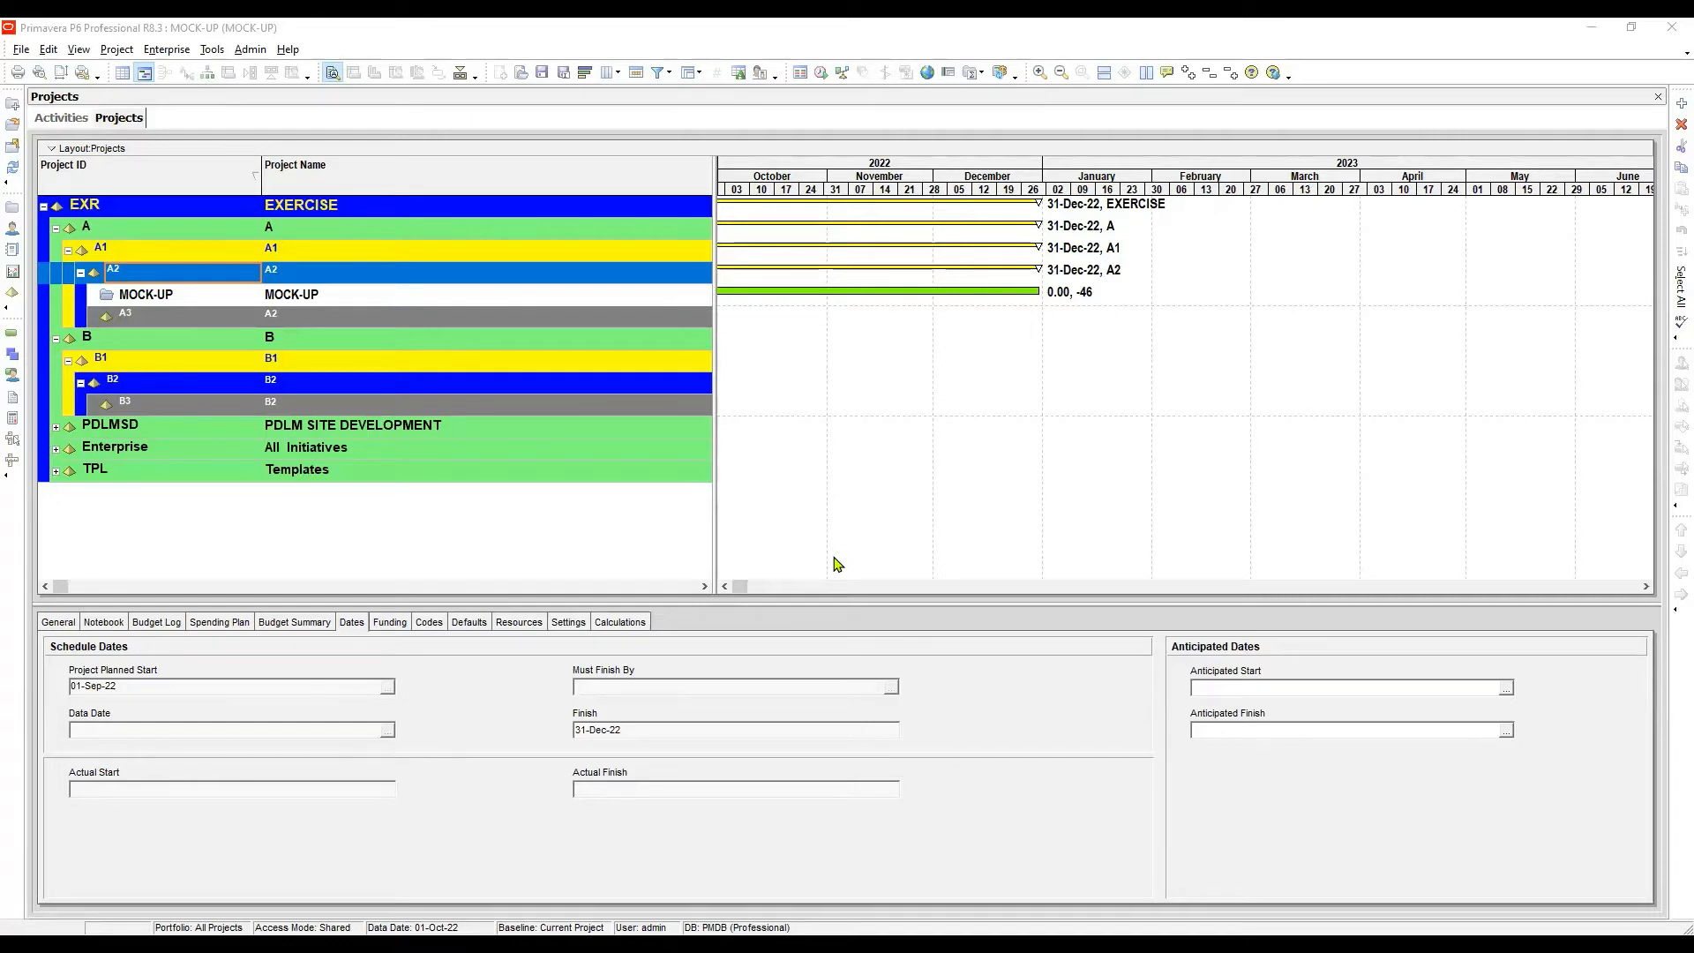
Show the MOCK-UP project's activities with a wider activity table and add EPS ACTIVITY CODE to the selected columns
left_click(188, 297)
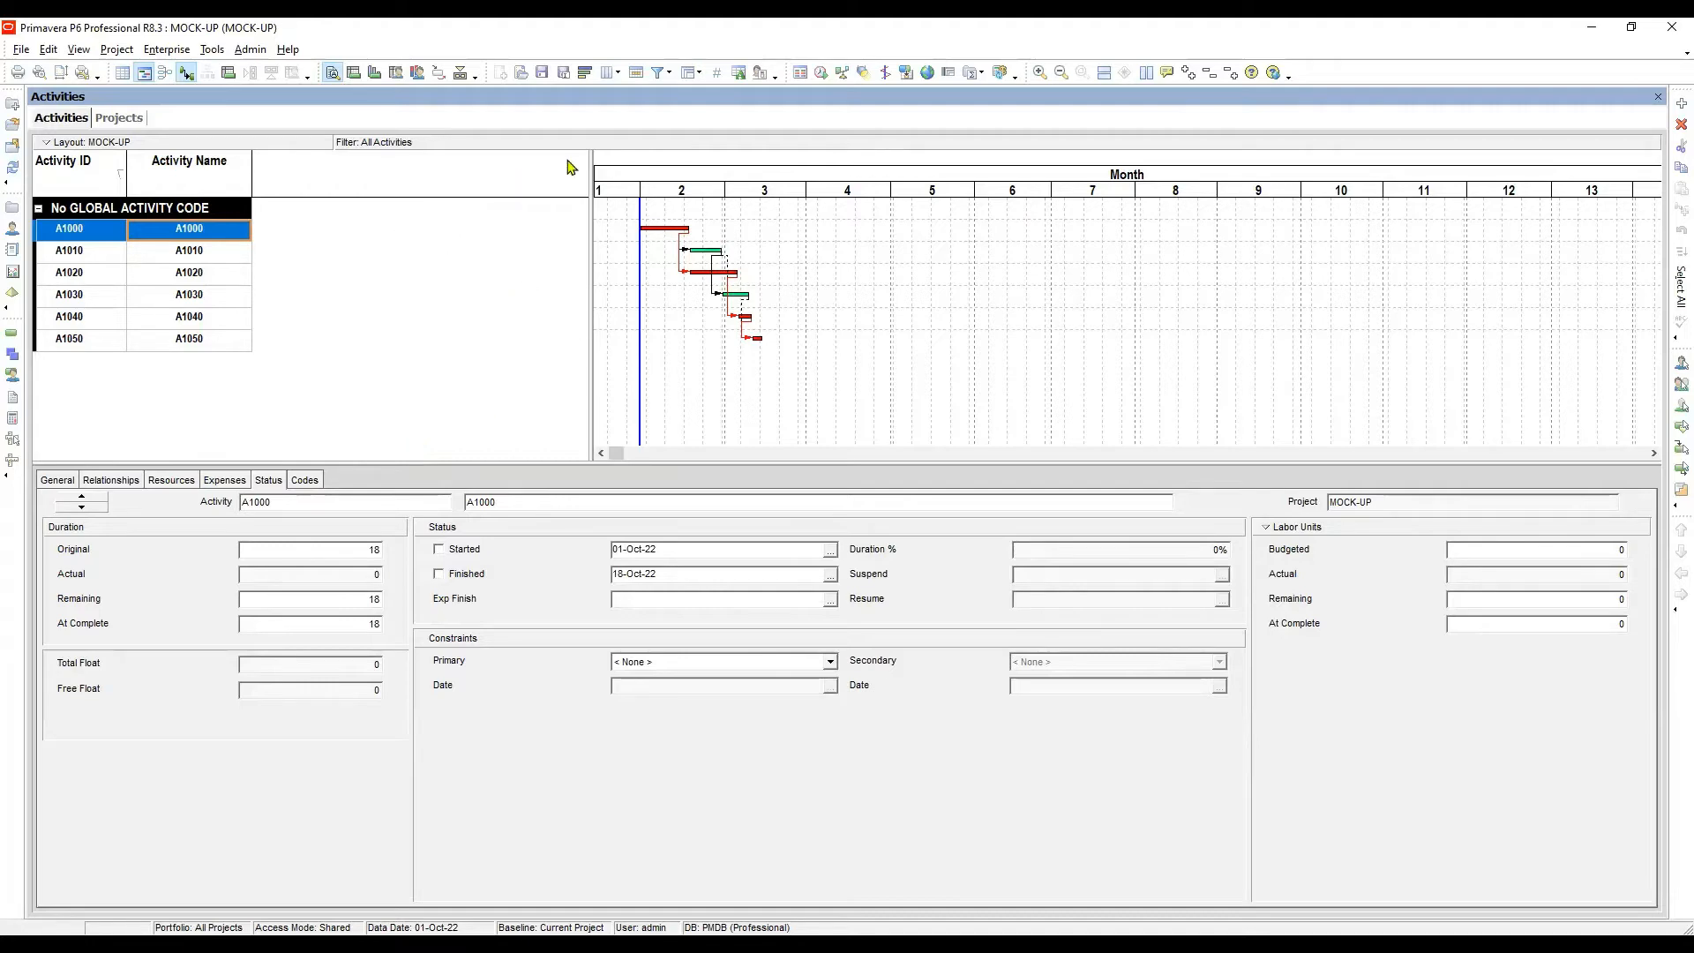
left_click_drag(591, 180, 671, 202)
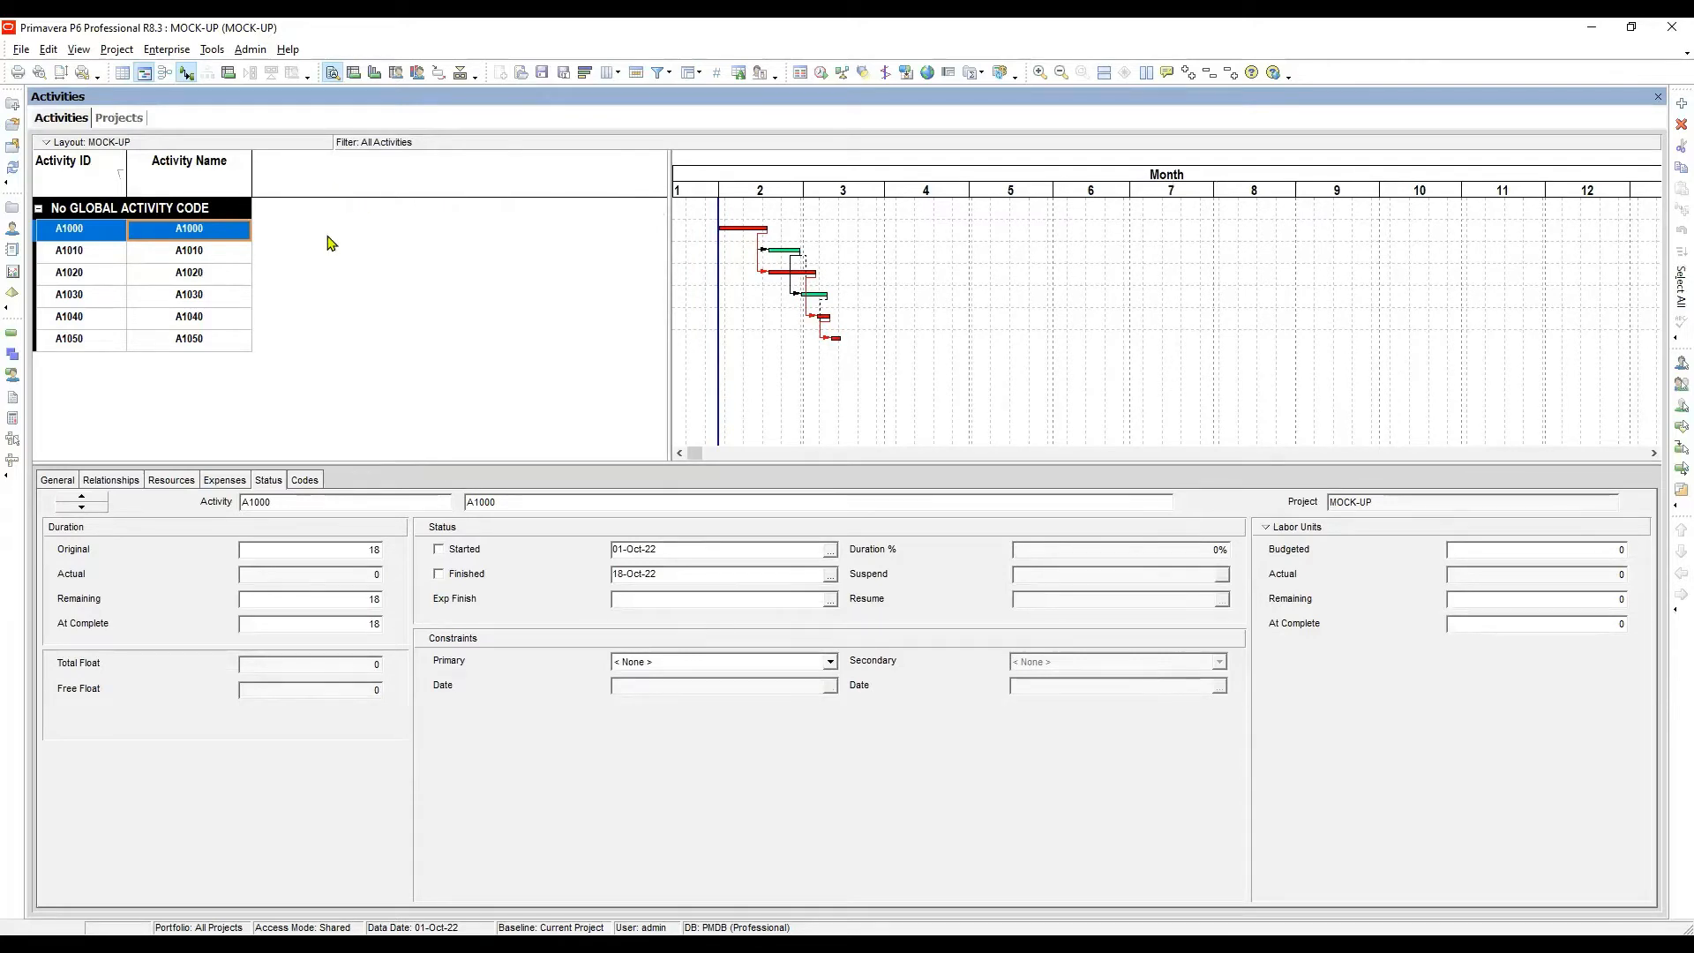
left_click(612, 74)
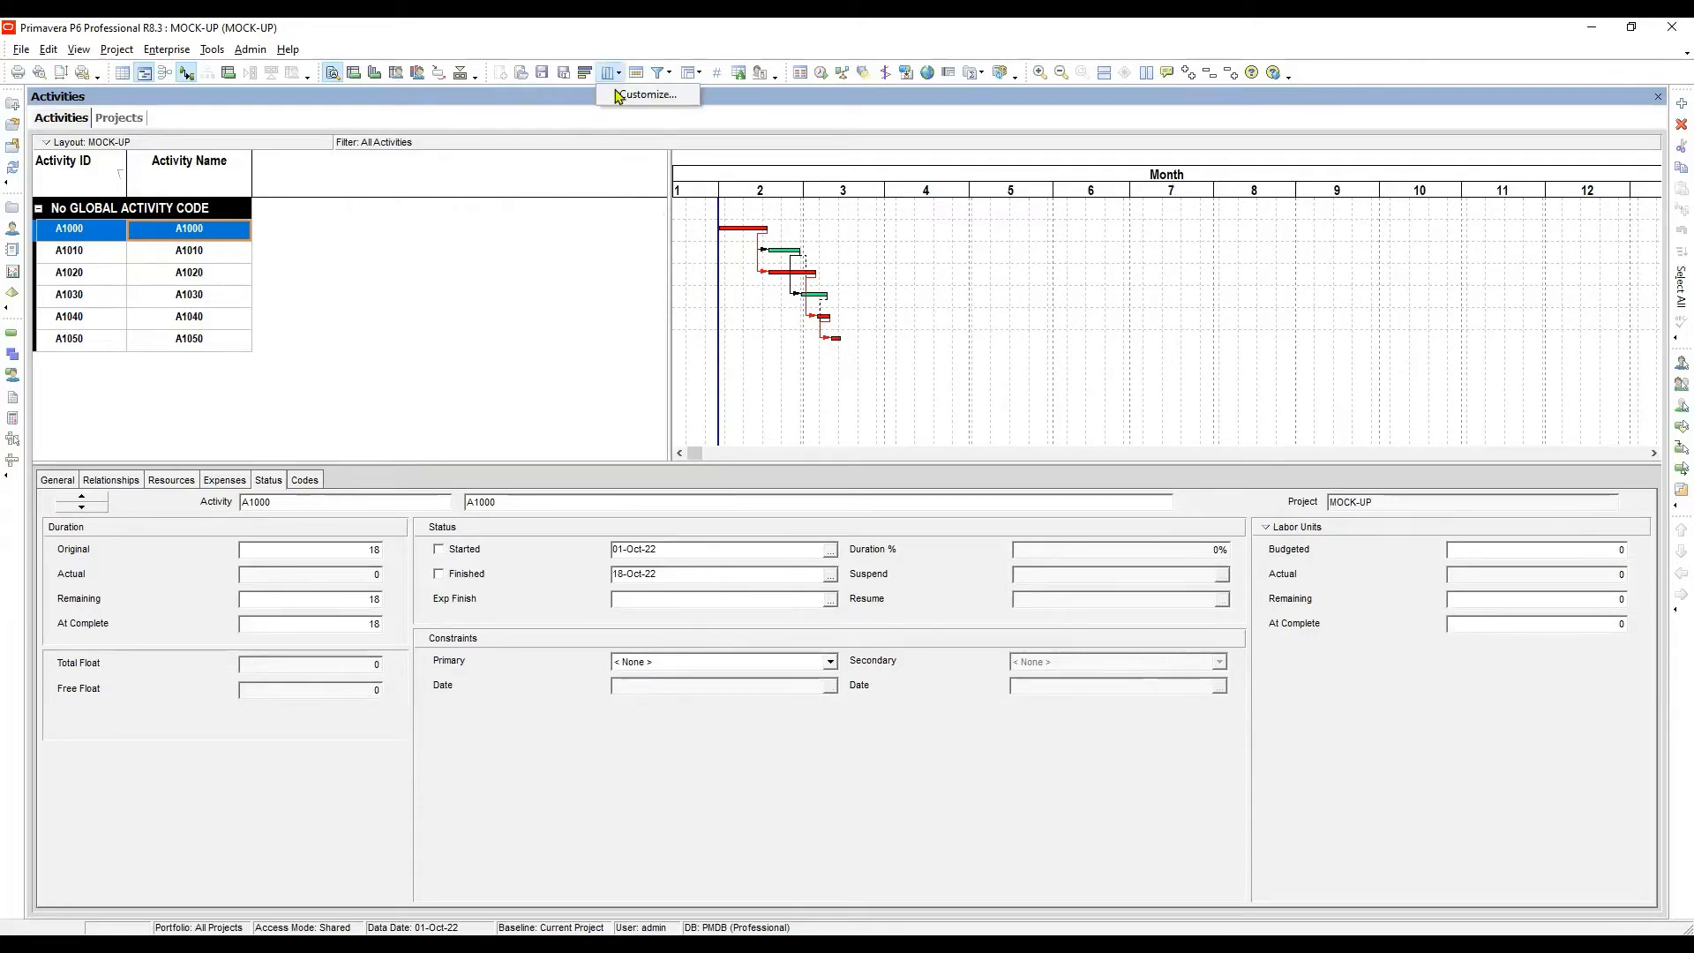
left_click(647, 94)
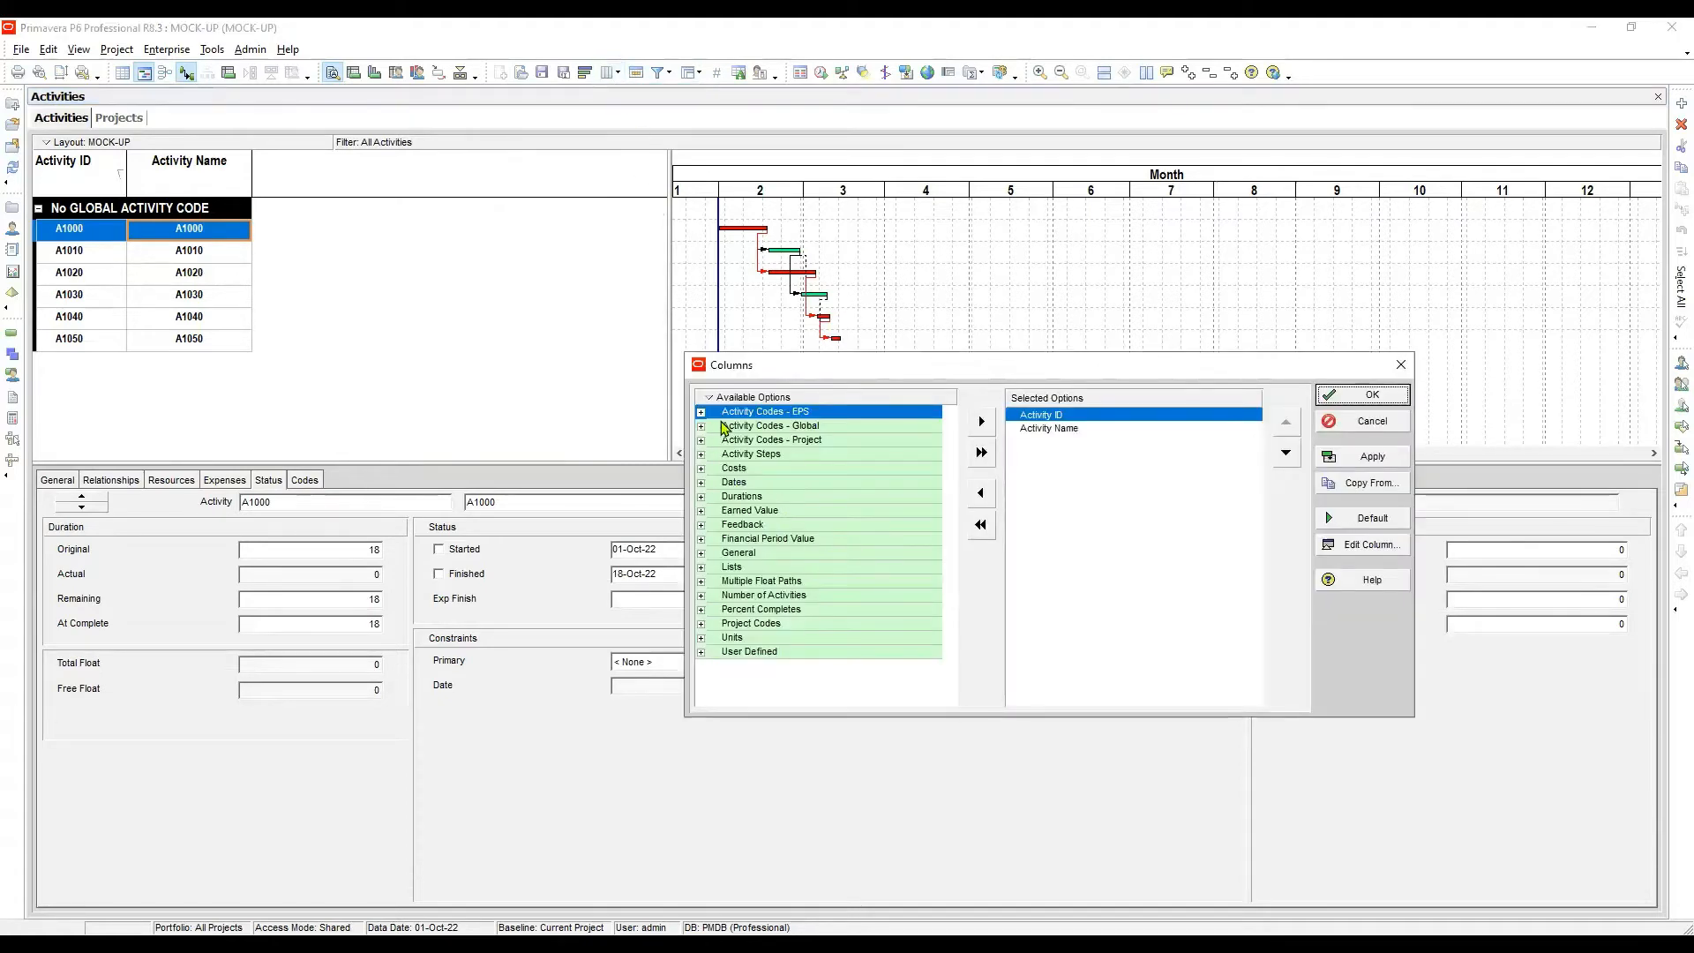
left_click(702, 413)
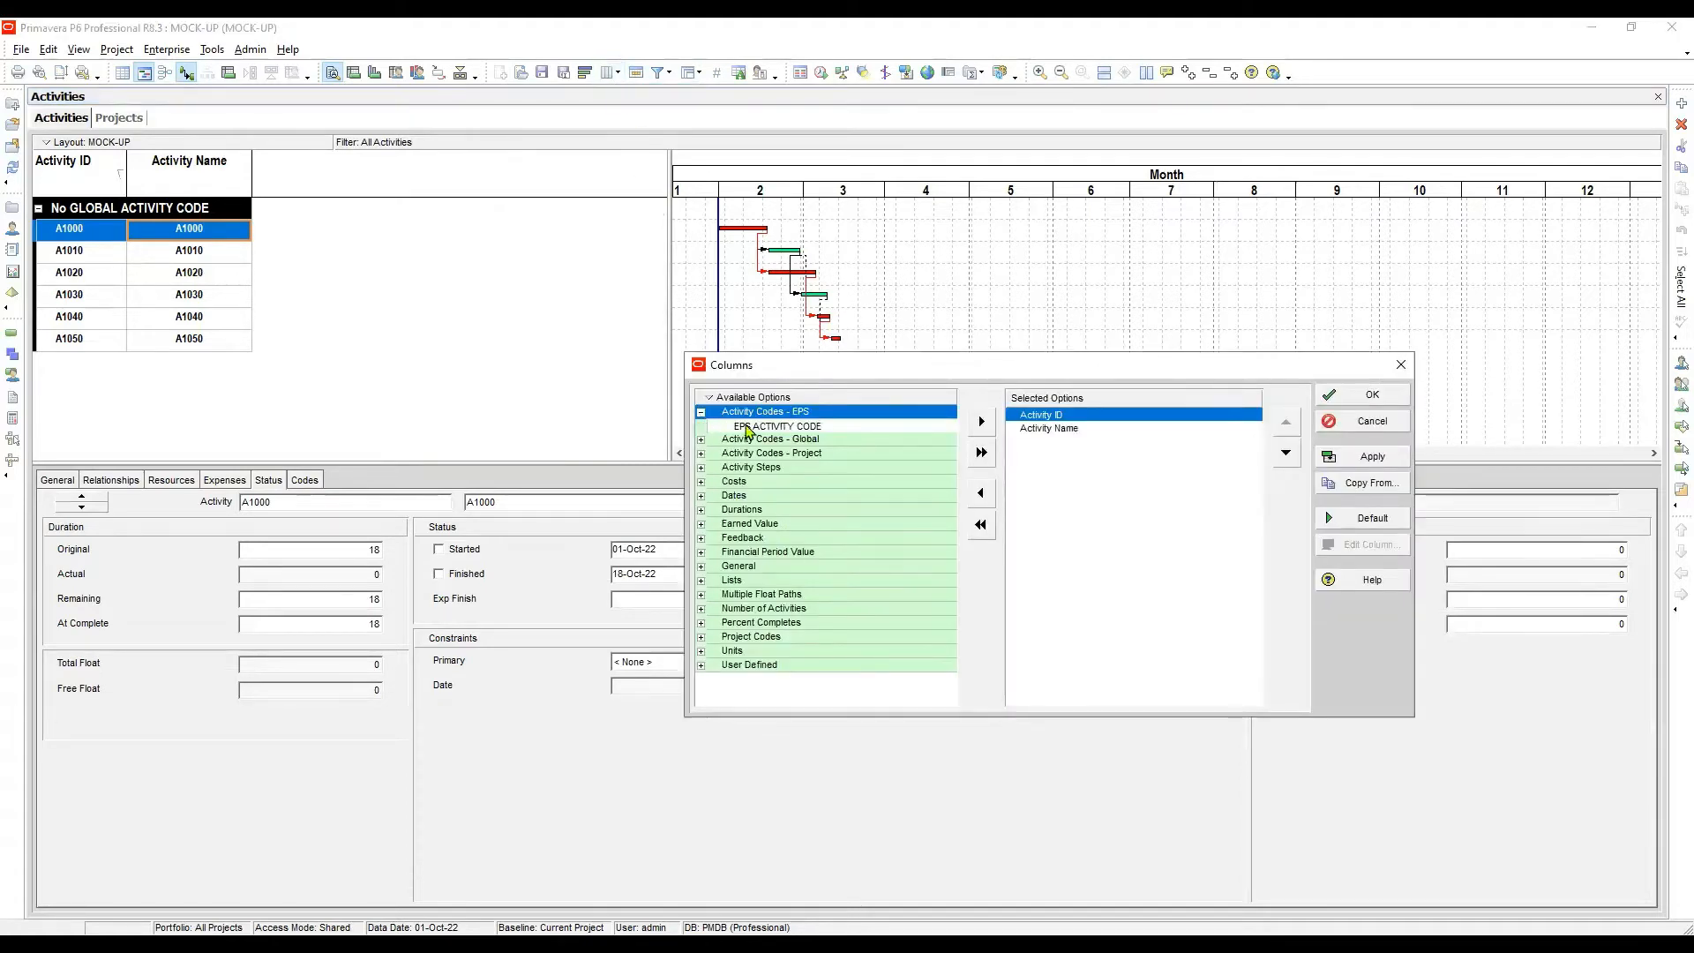
left_click(749, 427)
left_click(1007, 427)
left_click(981, 421)
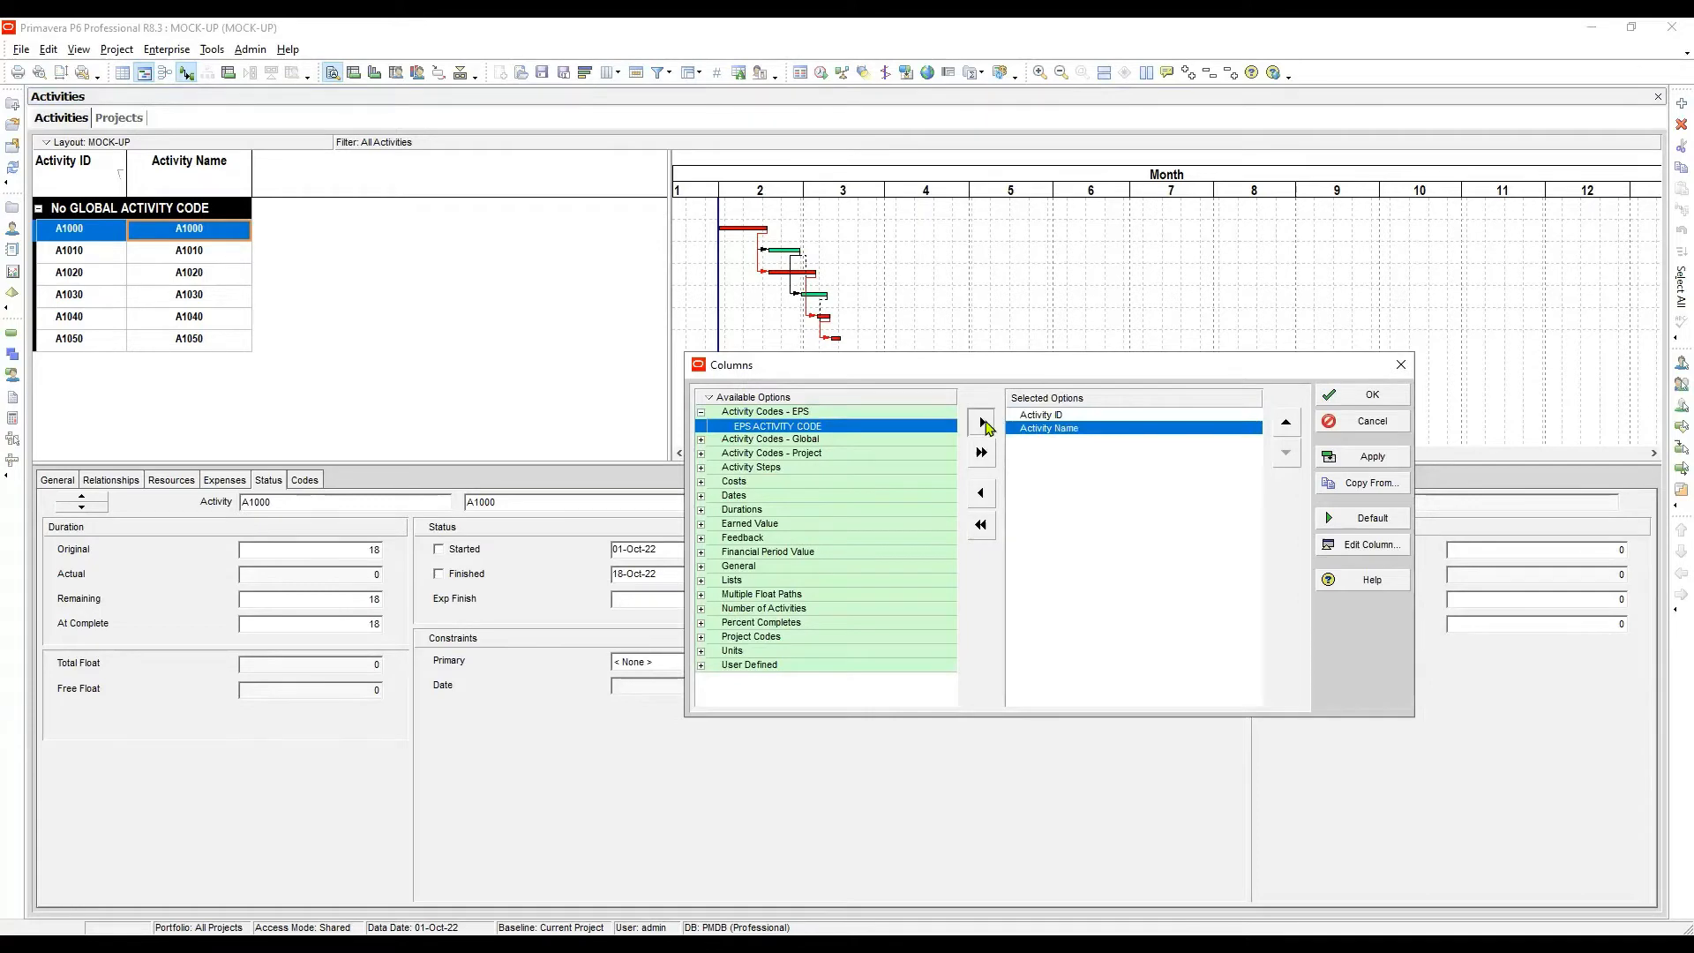
Add GLOBAL ACTIVITY CODE to the selected columns and move it above EPS ACTIVITY CODE
left_click(788, 468)
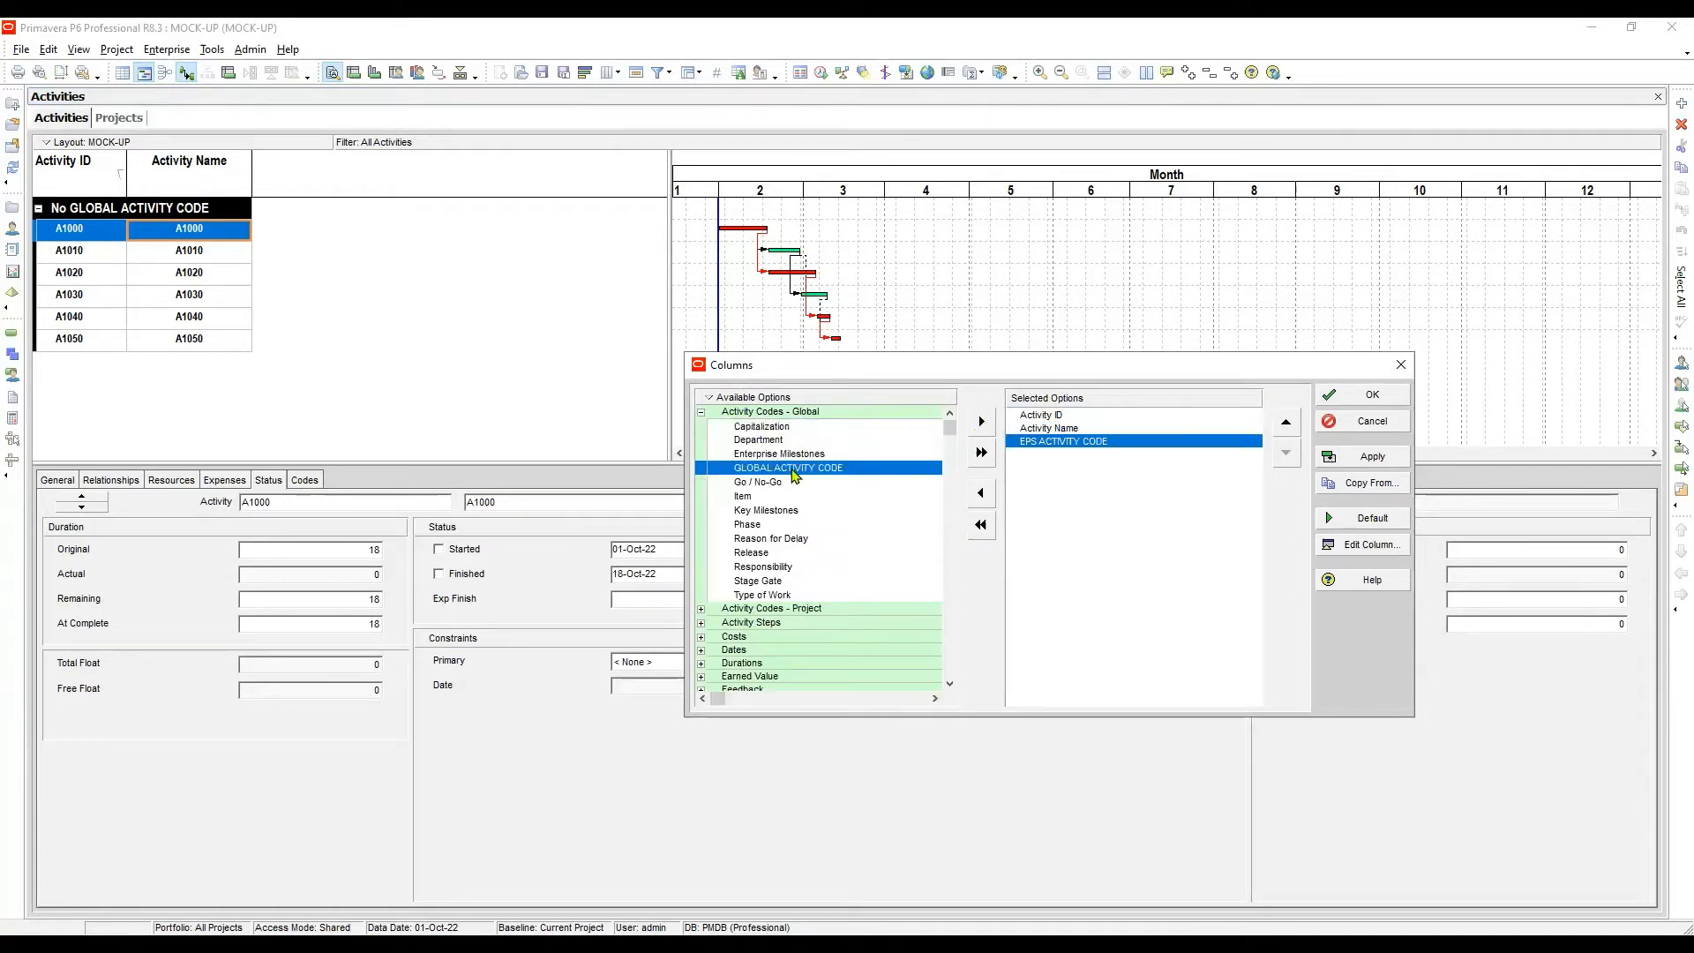
left_click(981, 421)
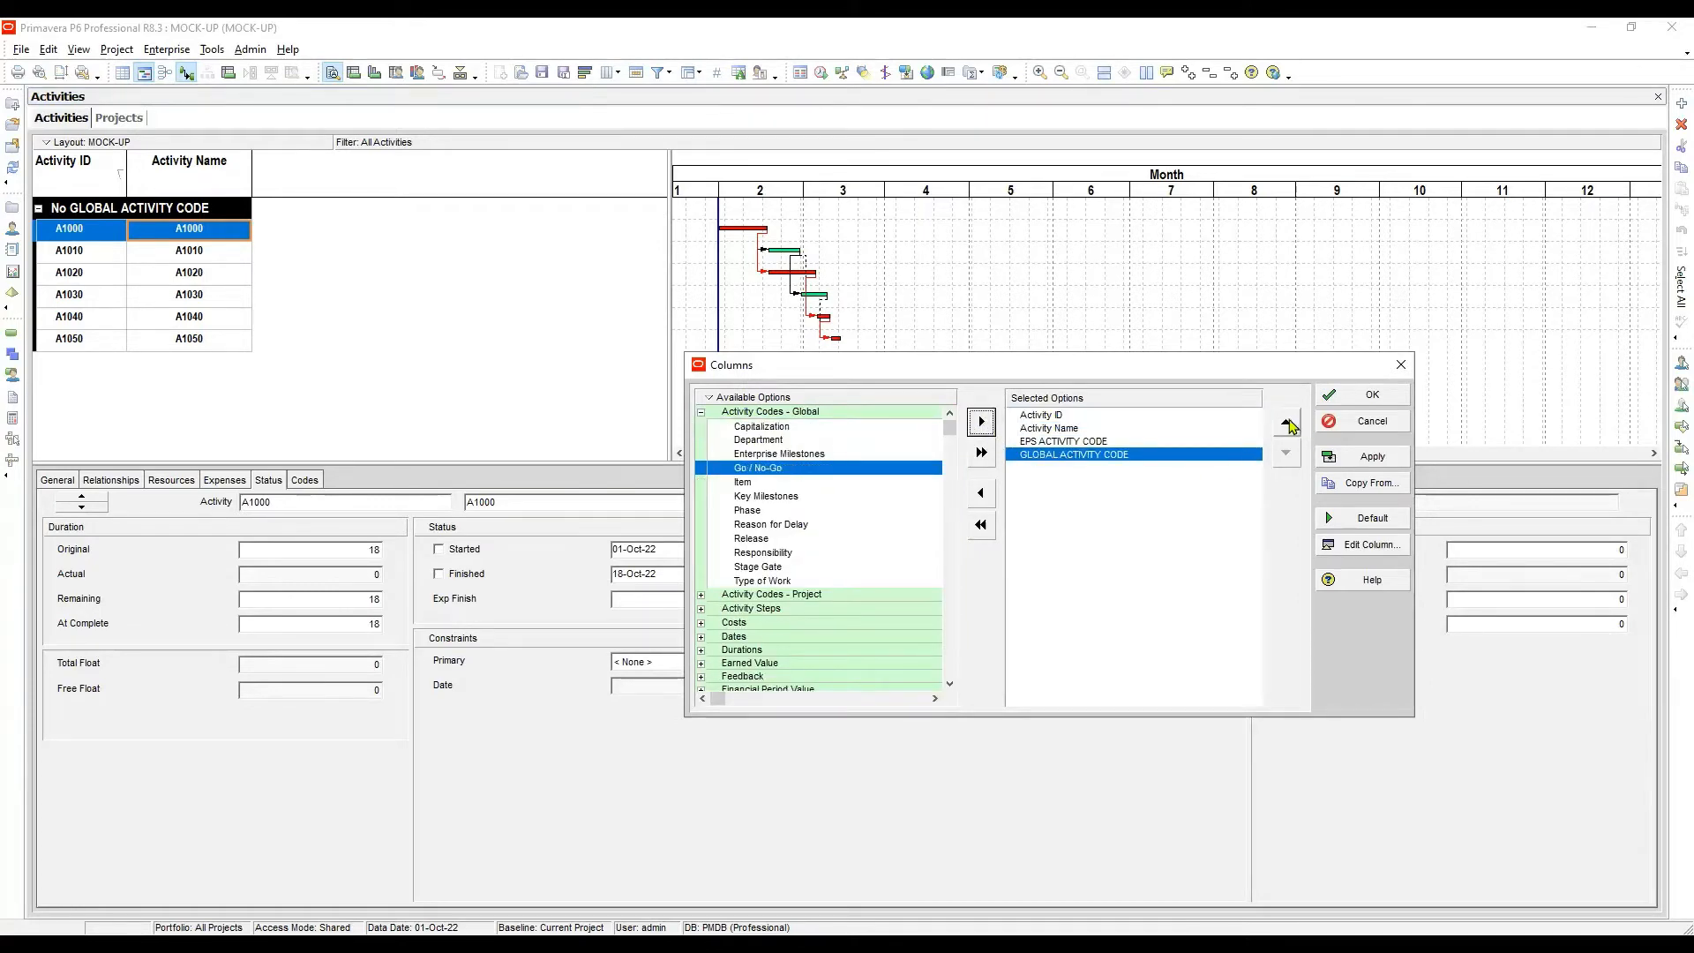
left_click(1285, 422)
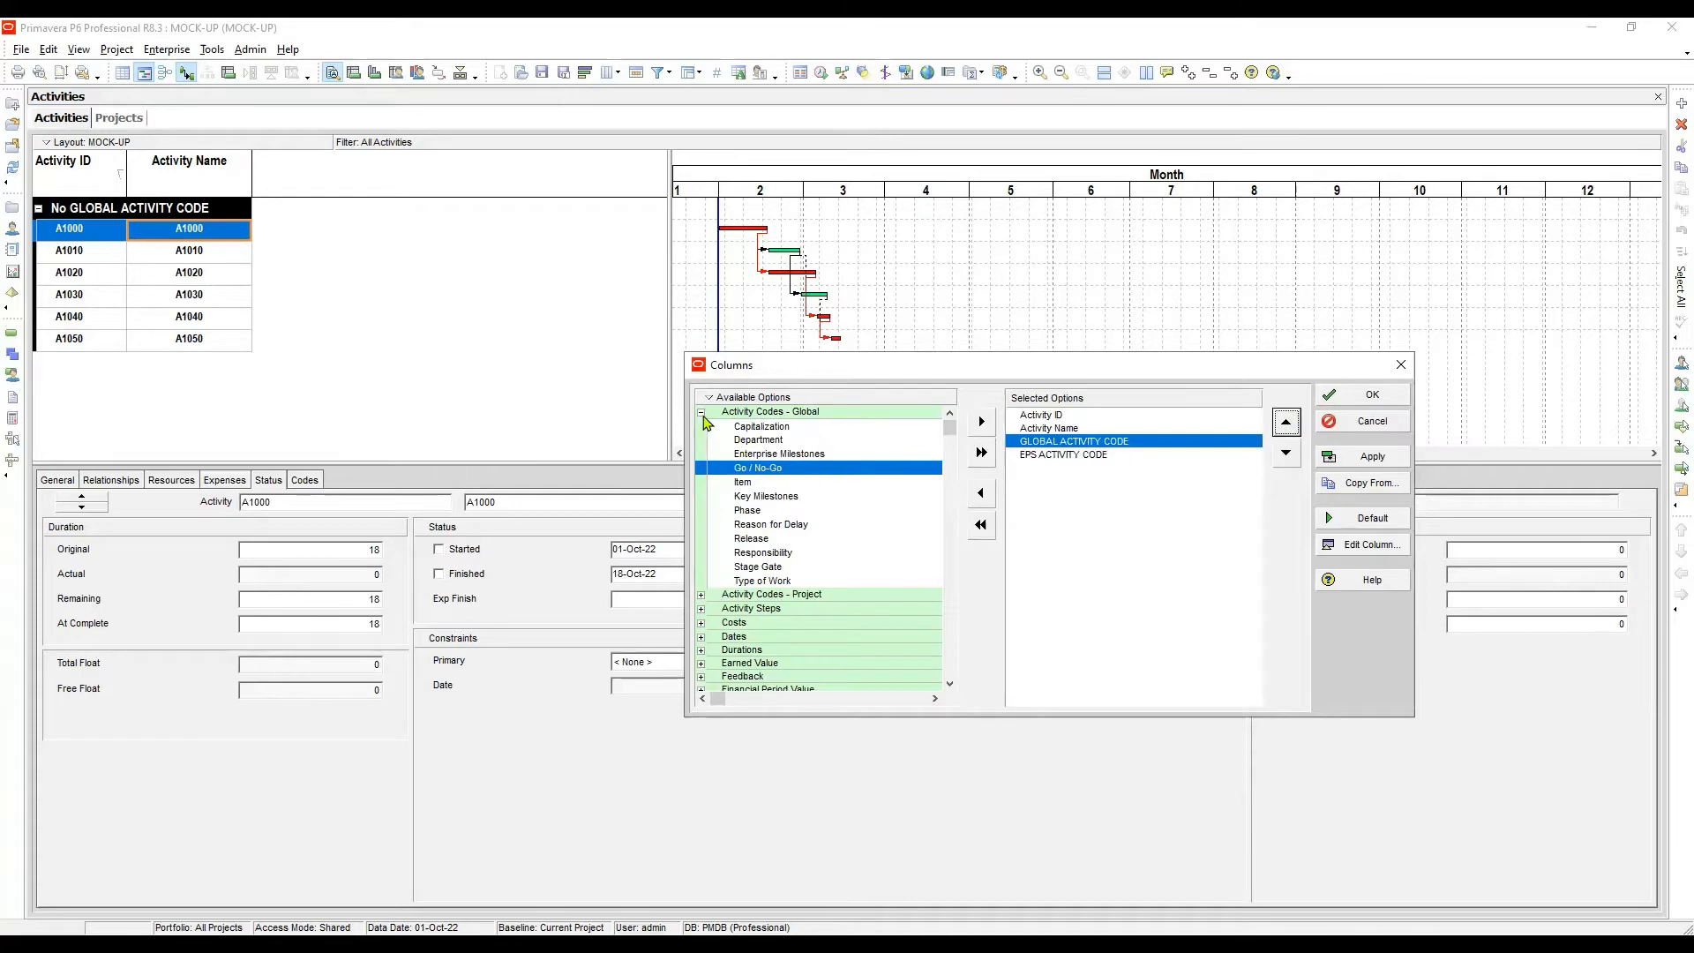
Add PROJECT ACTIVITY CODES after EPS ACTIVITY CODE in the selected columns and apply the column selection to the activity table
left_click(702, 412)
left_click(756, 440)
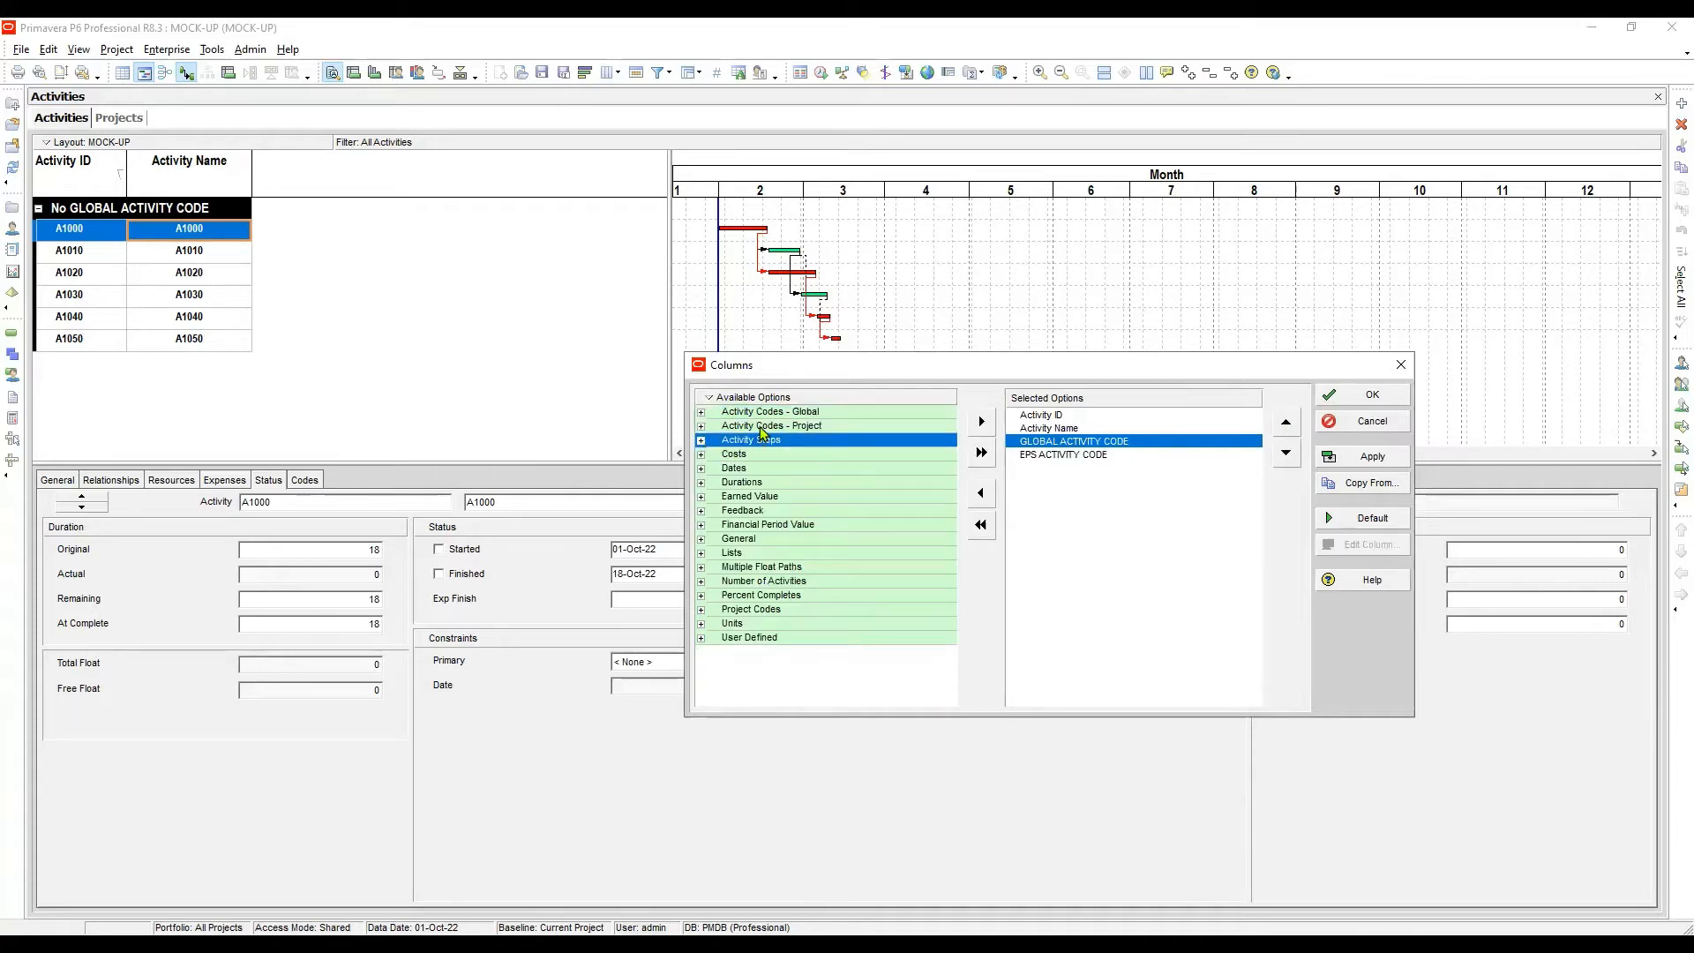
left_click(764, 427)
left_click(702, 426)
left_click(766, 441)
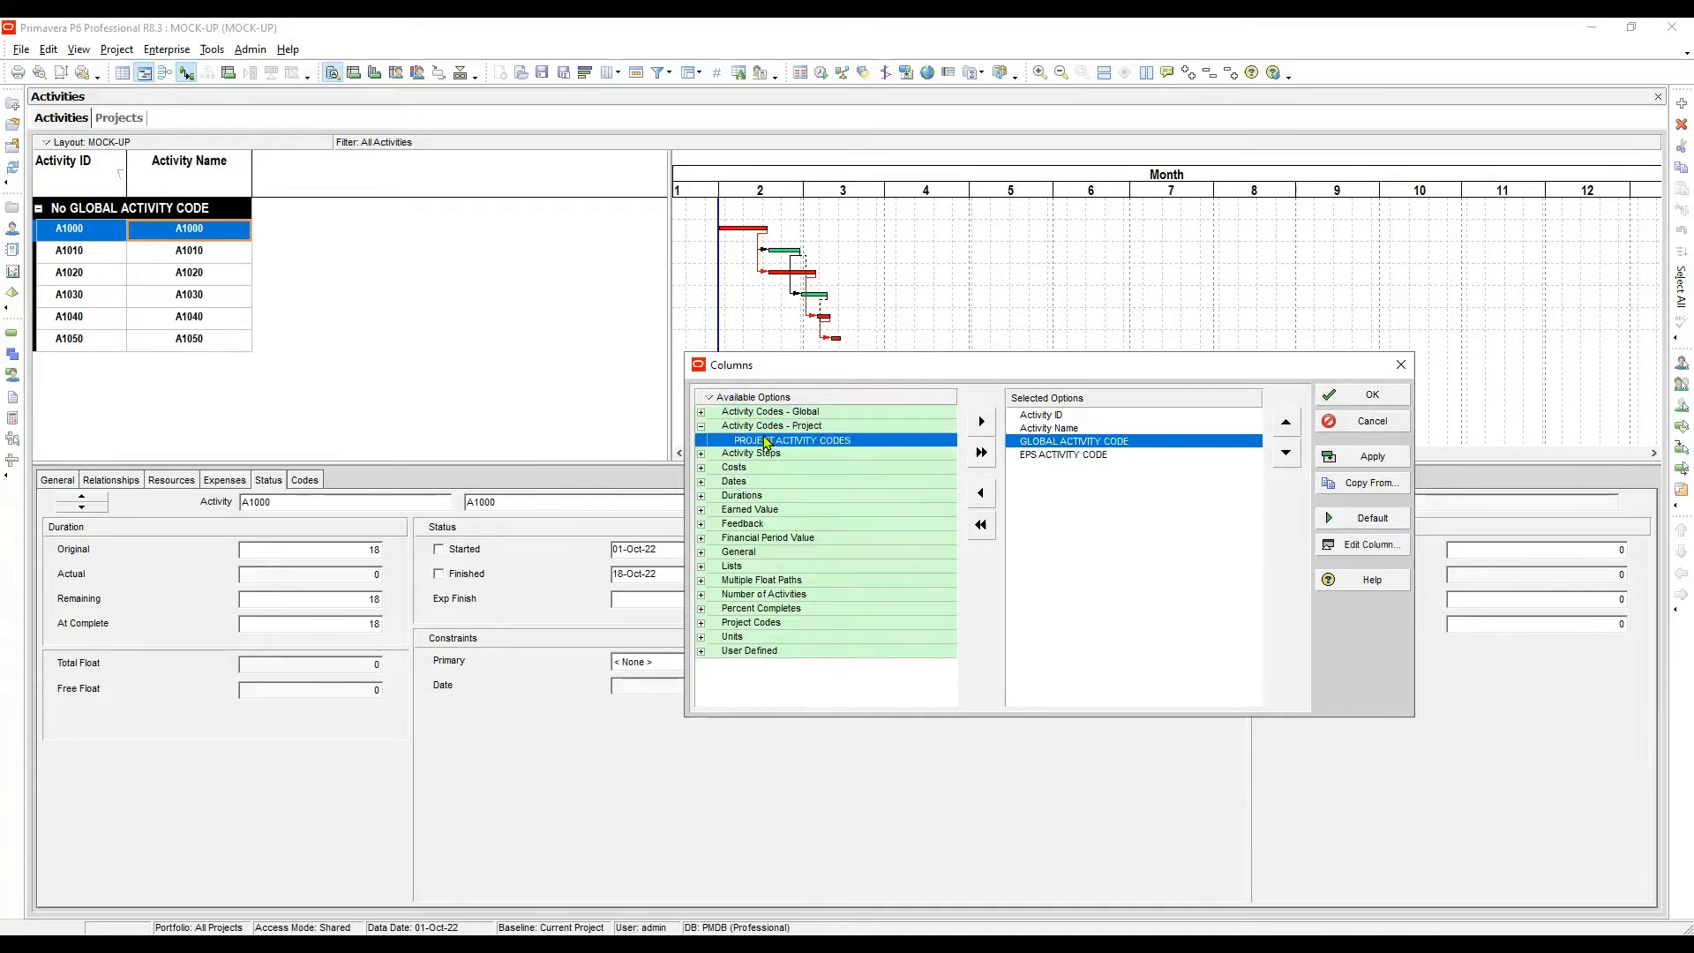
left_click(1062, 455)
left_click(982, 422)
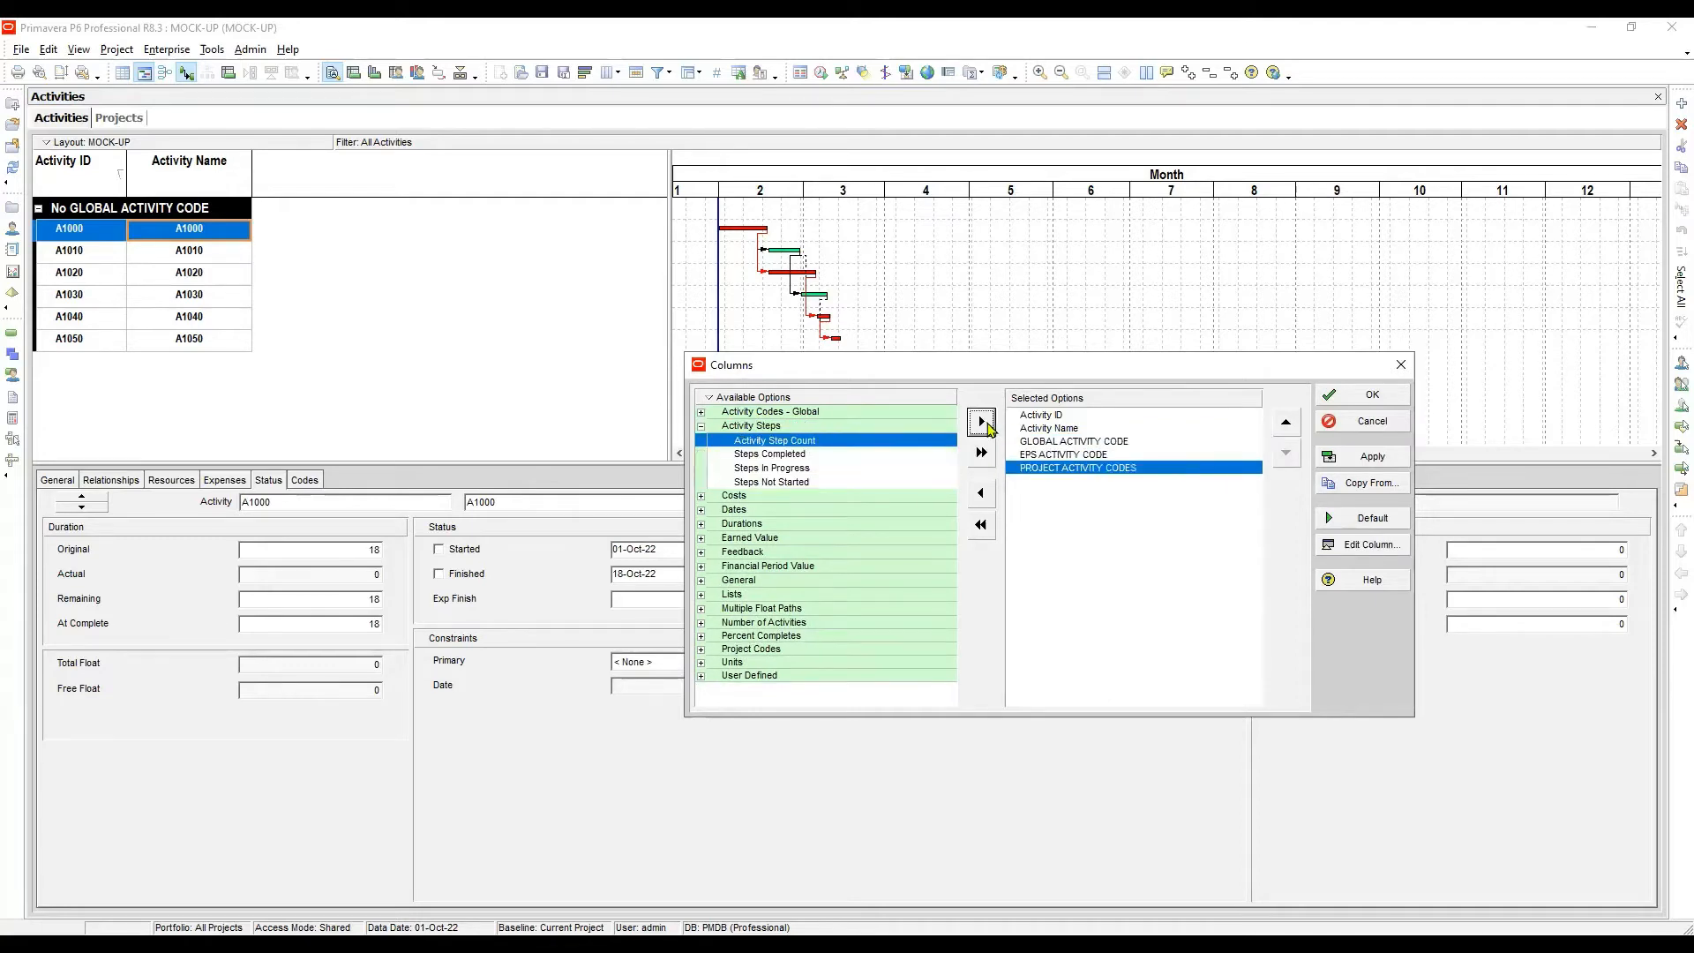
left_click(1368, 457)
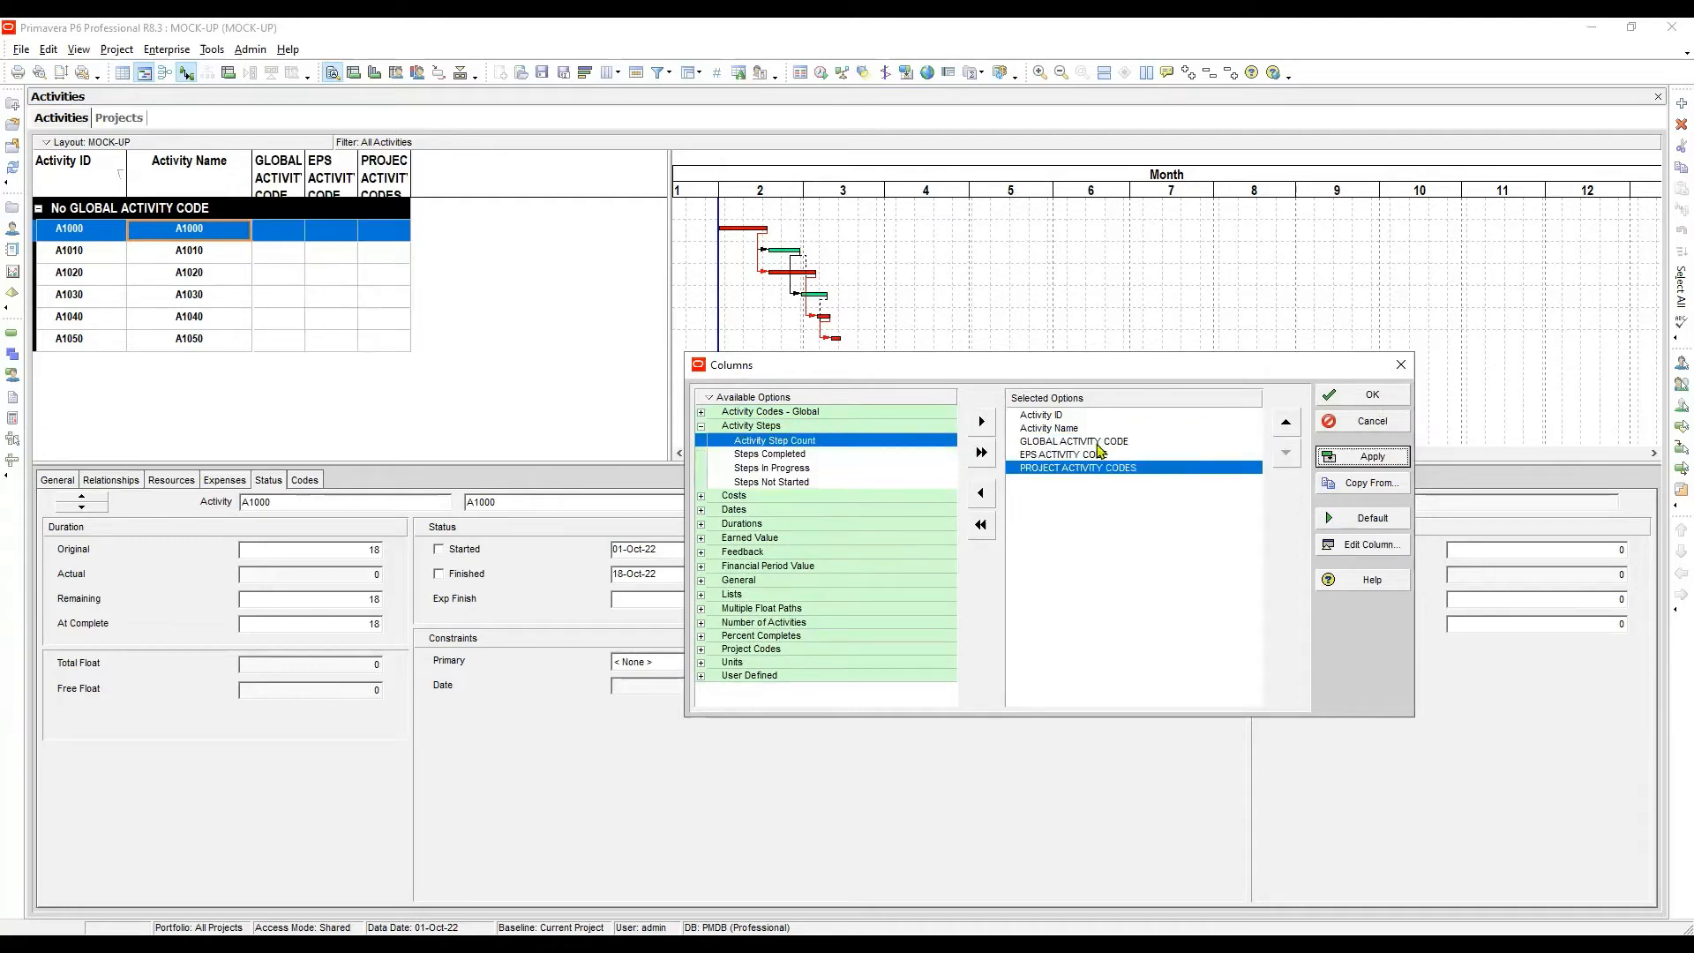
Center-align the GLOBAL ACTIVITY CODE, EPS ACTIVITY CODE and PROJECT ACTIVITY CODES columns and widen them to fit their titles
left_click(1103, 442)
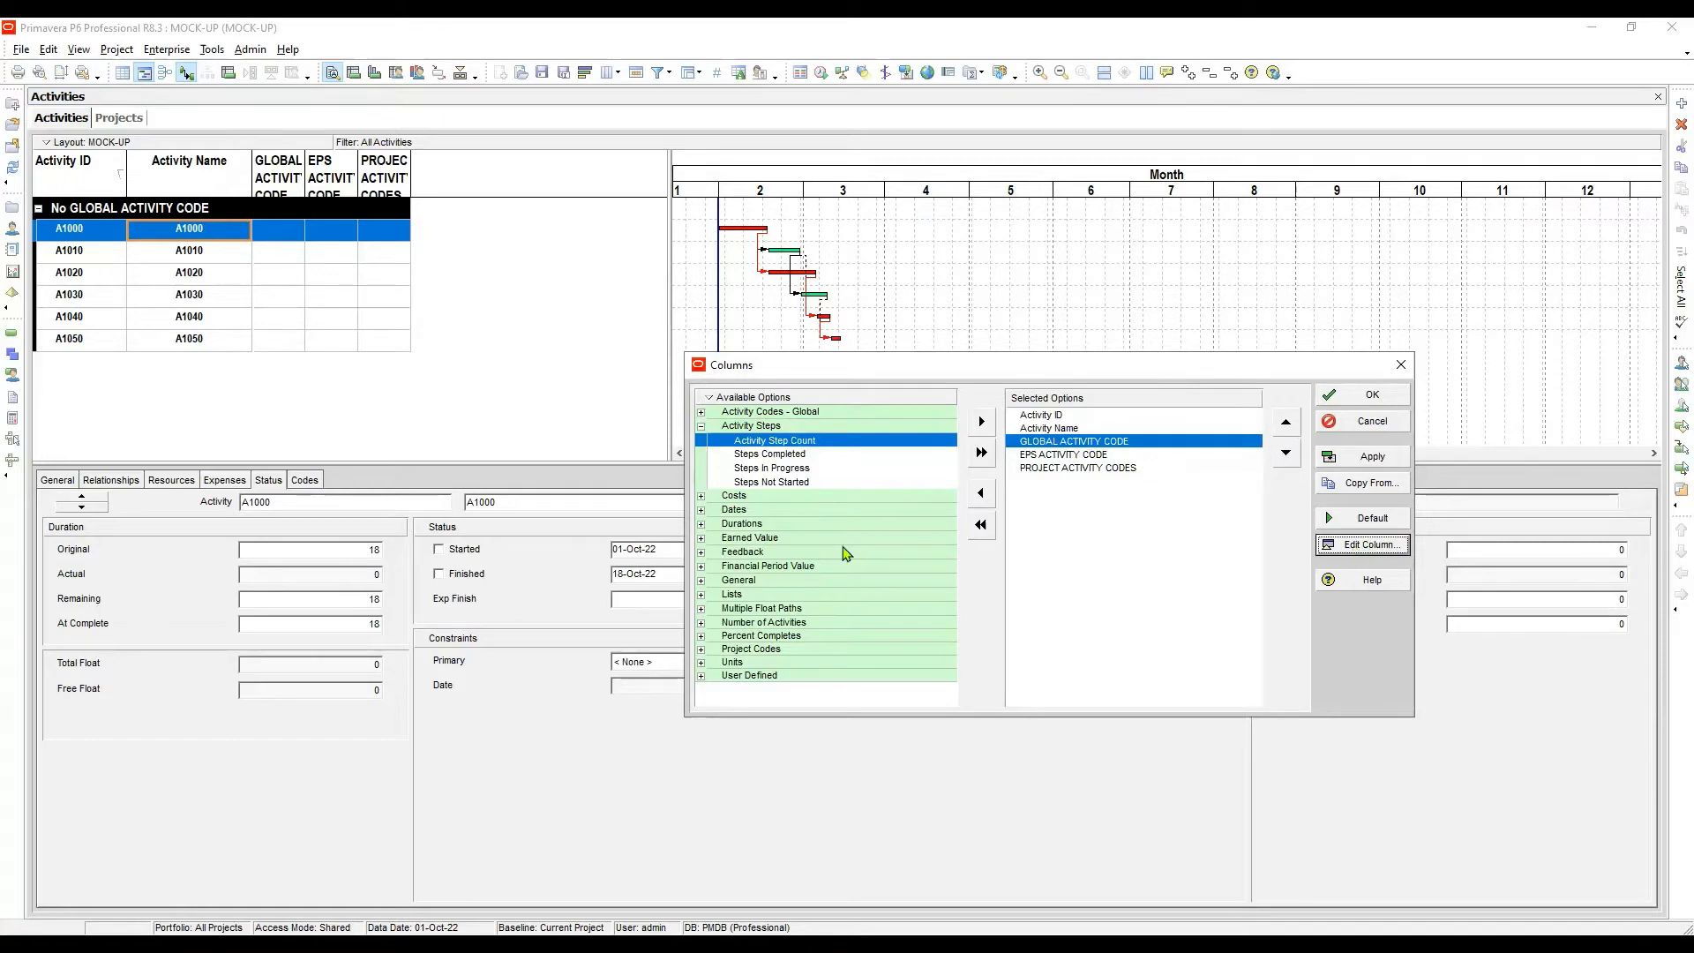
left_click(1356, 545)
left_click(1021, 431)
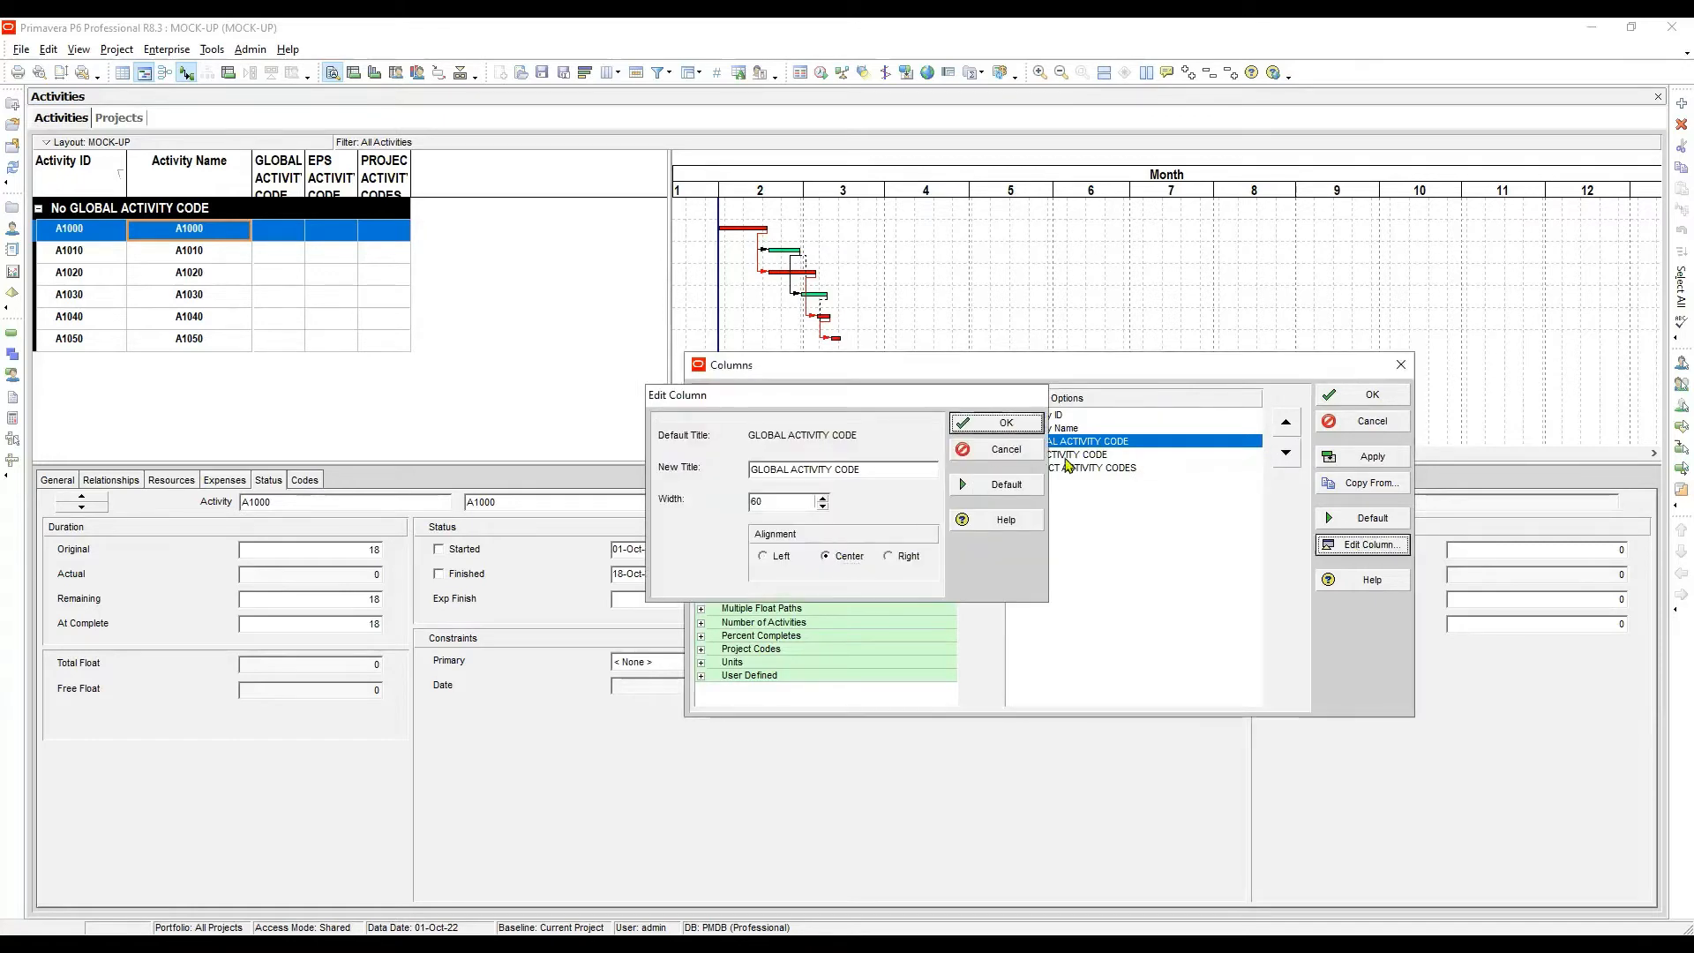
left_click(1067, 455)
left_click(852, 560)
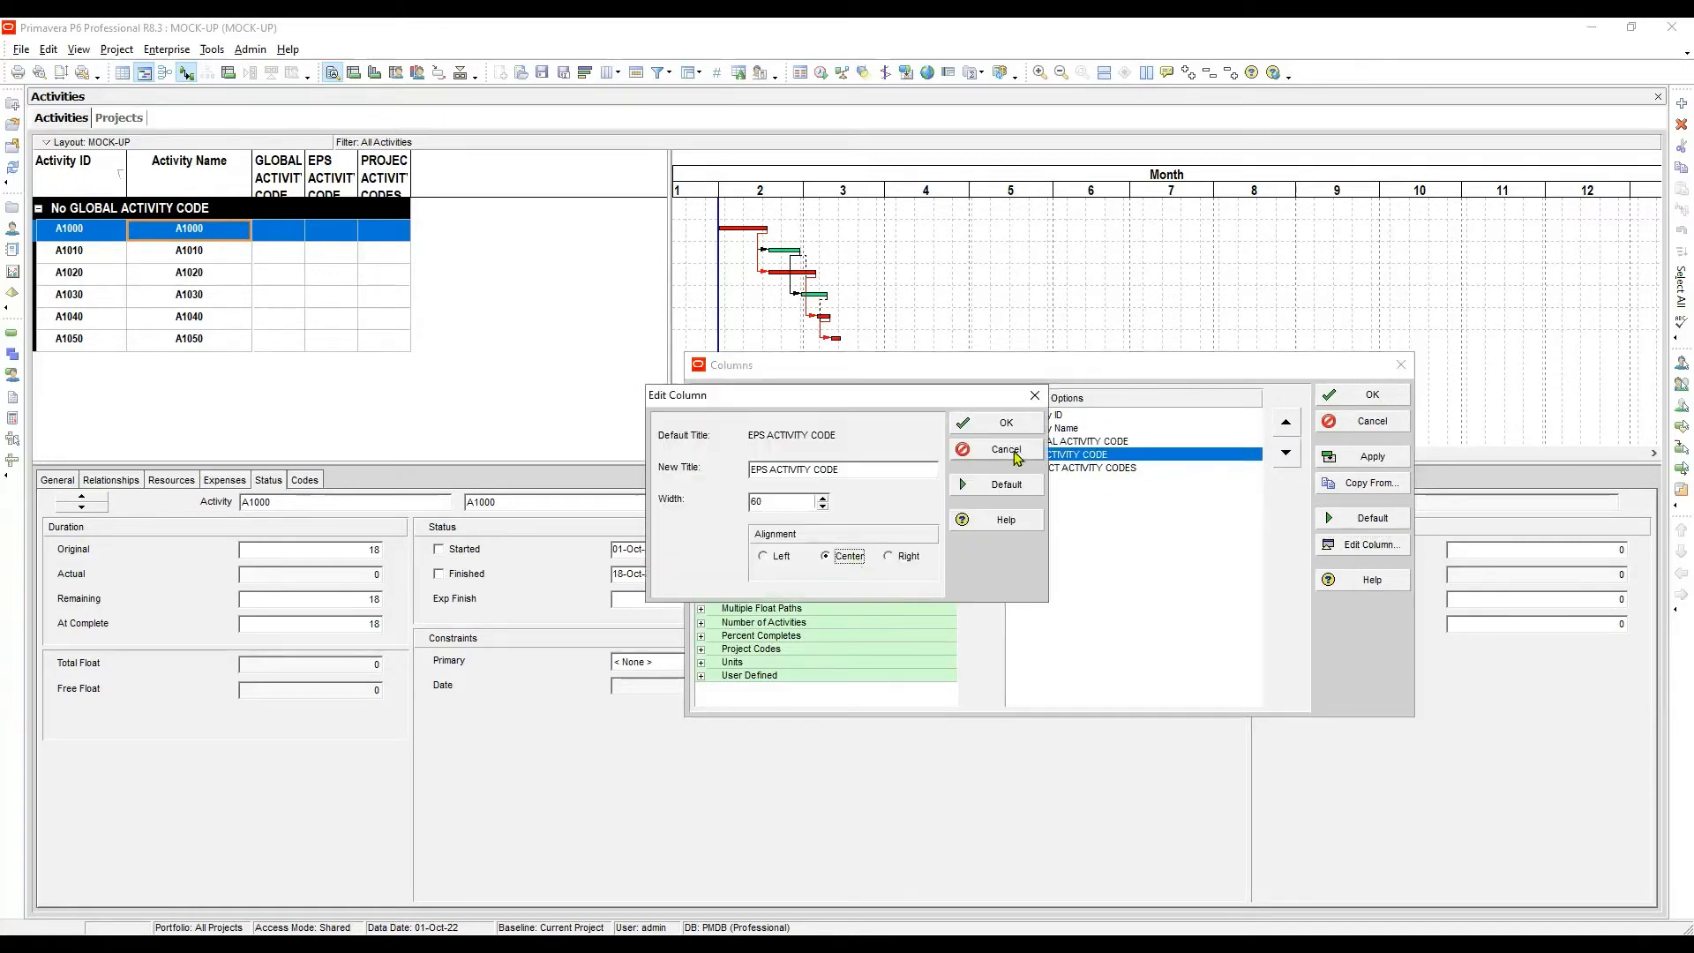
left_click(1017, 429)
left_click(1095, 468)
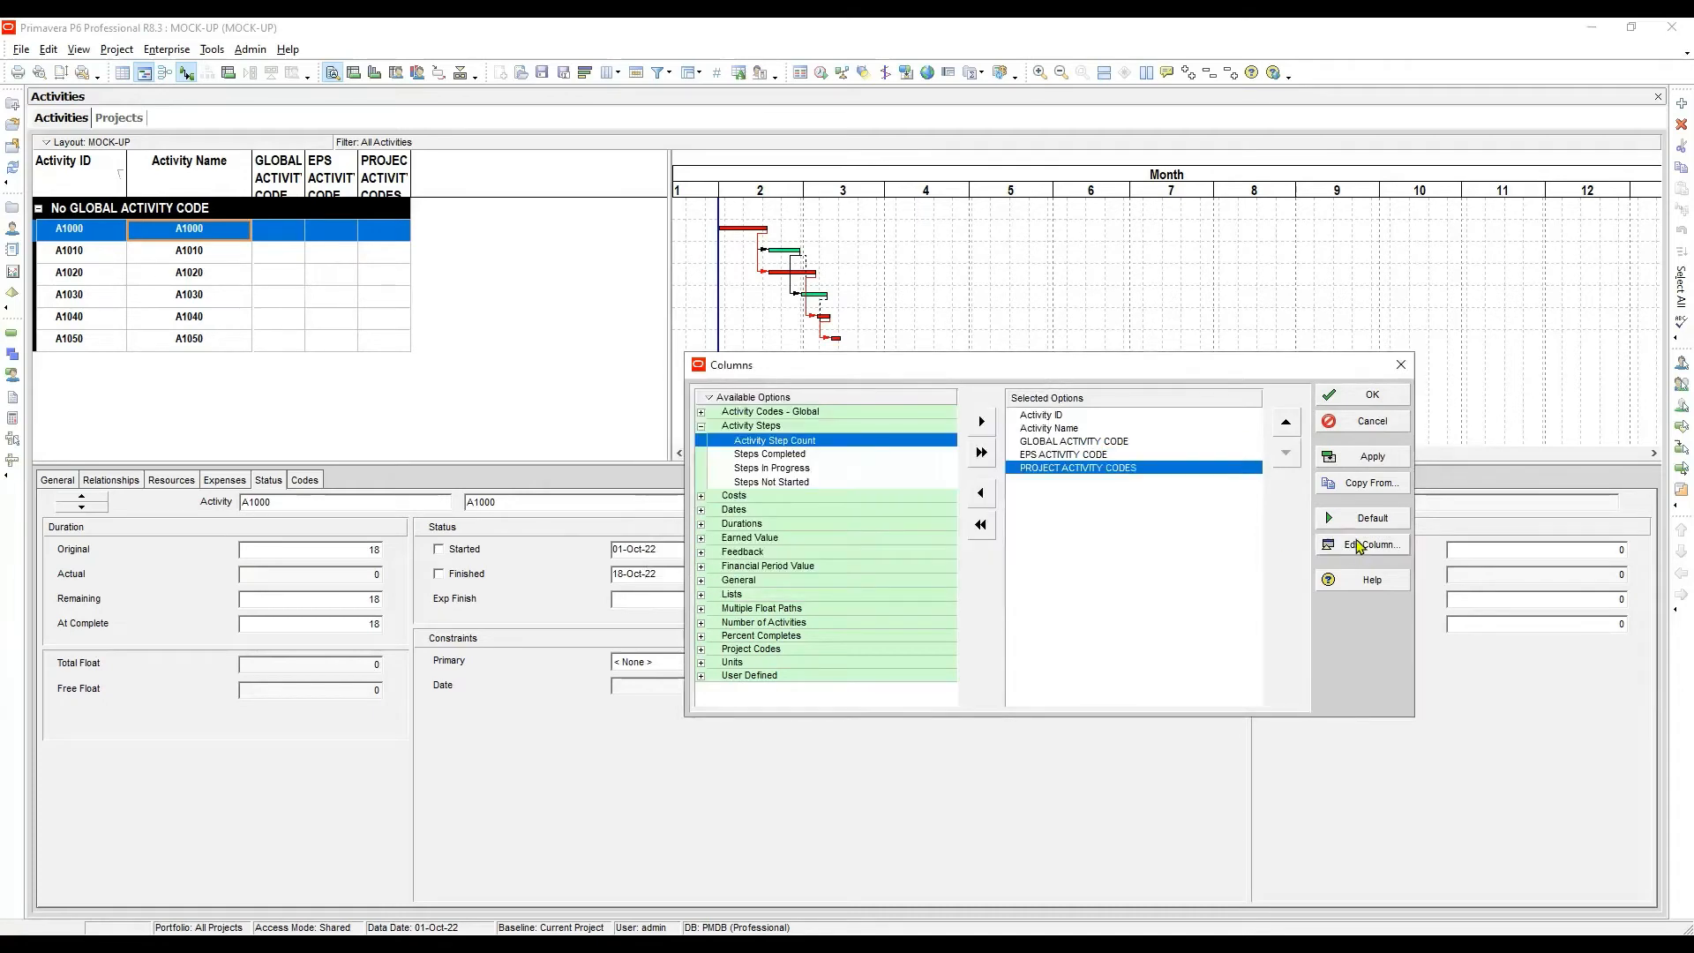
left_click(1363, 544)
left_click(1029, 428)
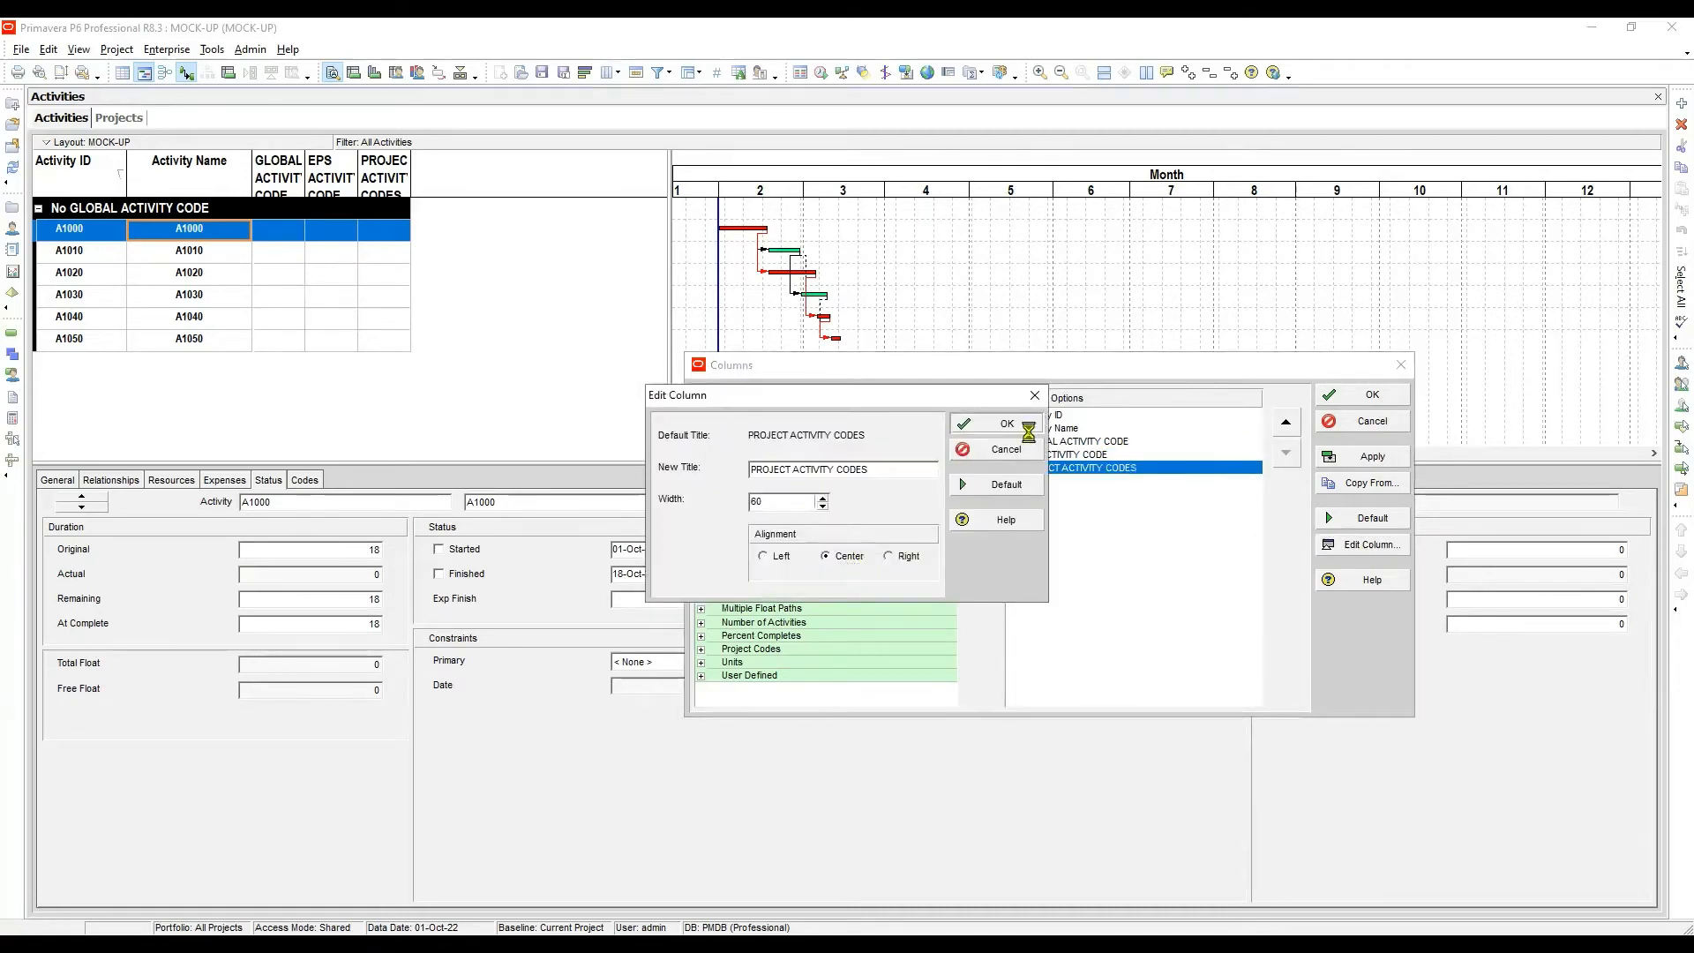
left_click(1364, 394)
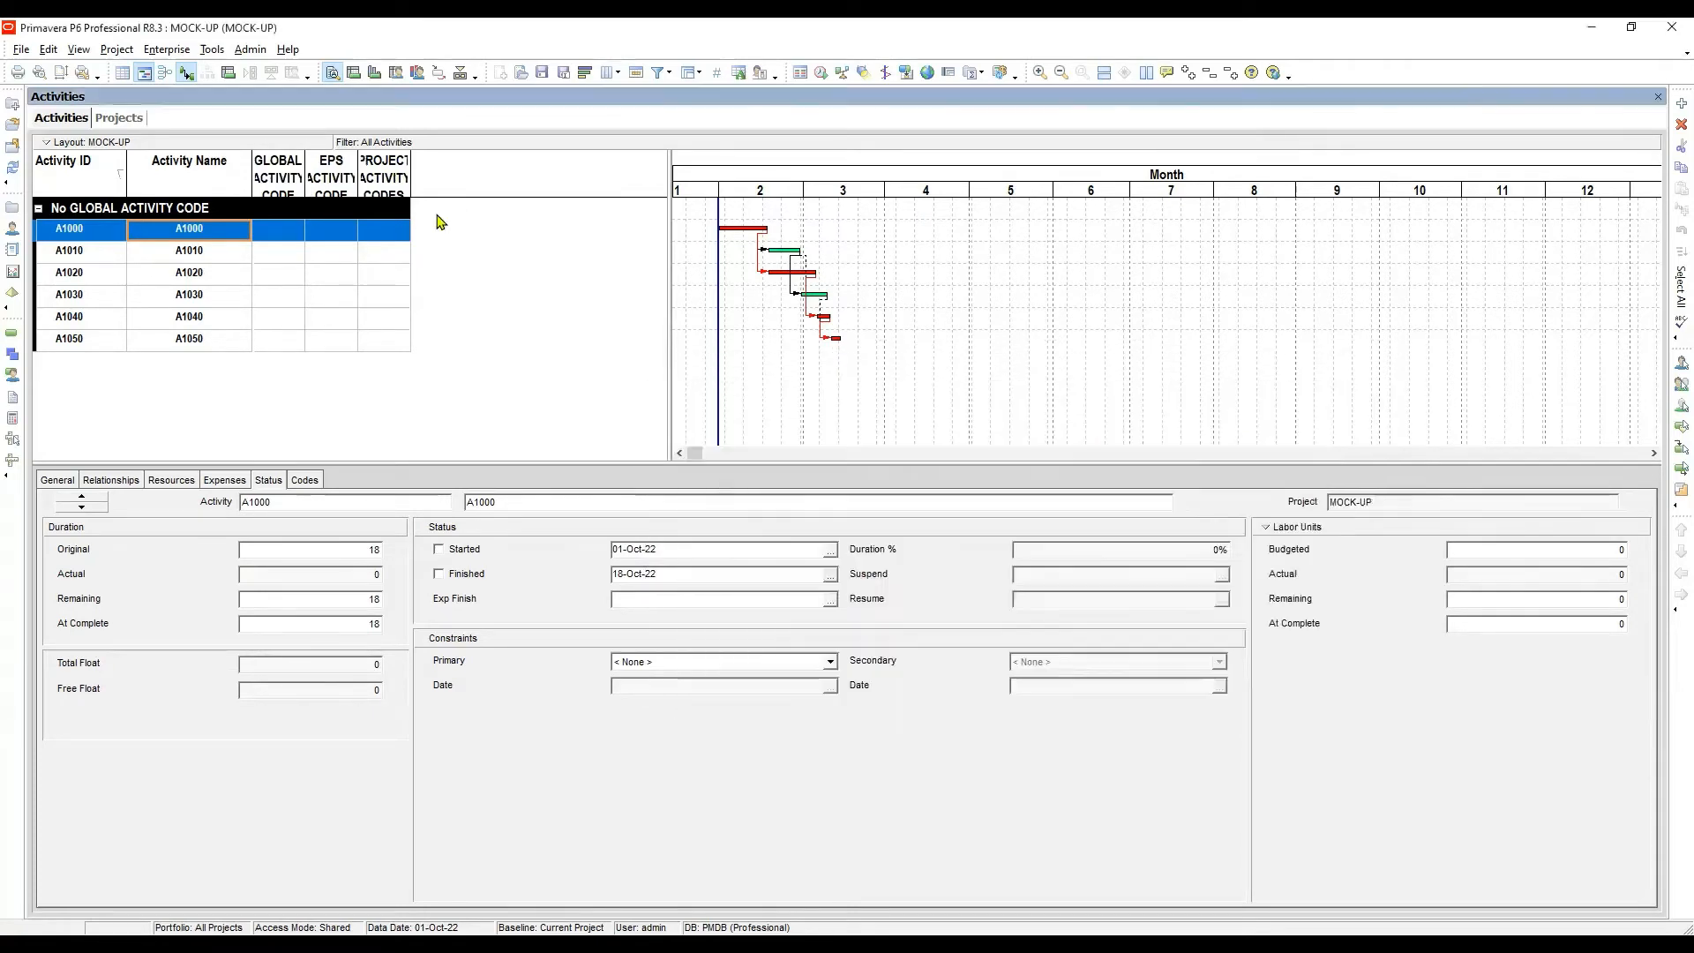
left_click_drag(306, 167, 481, 162)
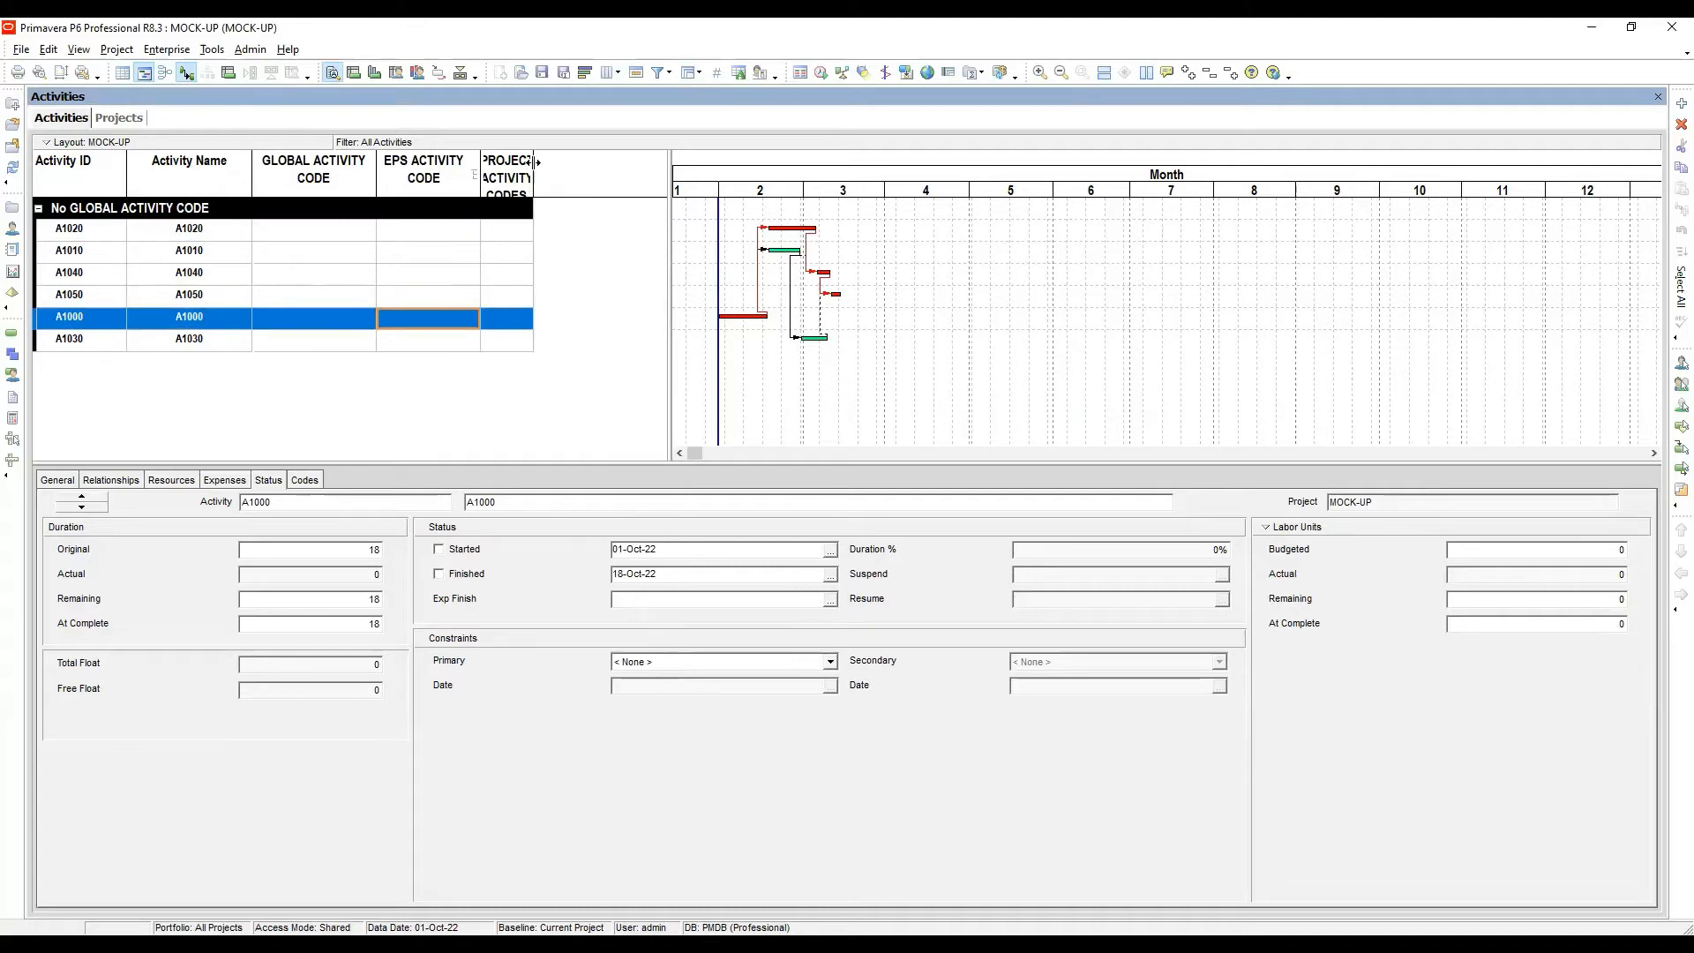
double_click(533, 161)
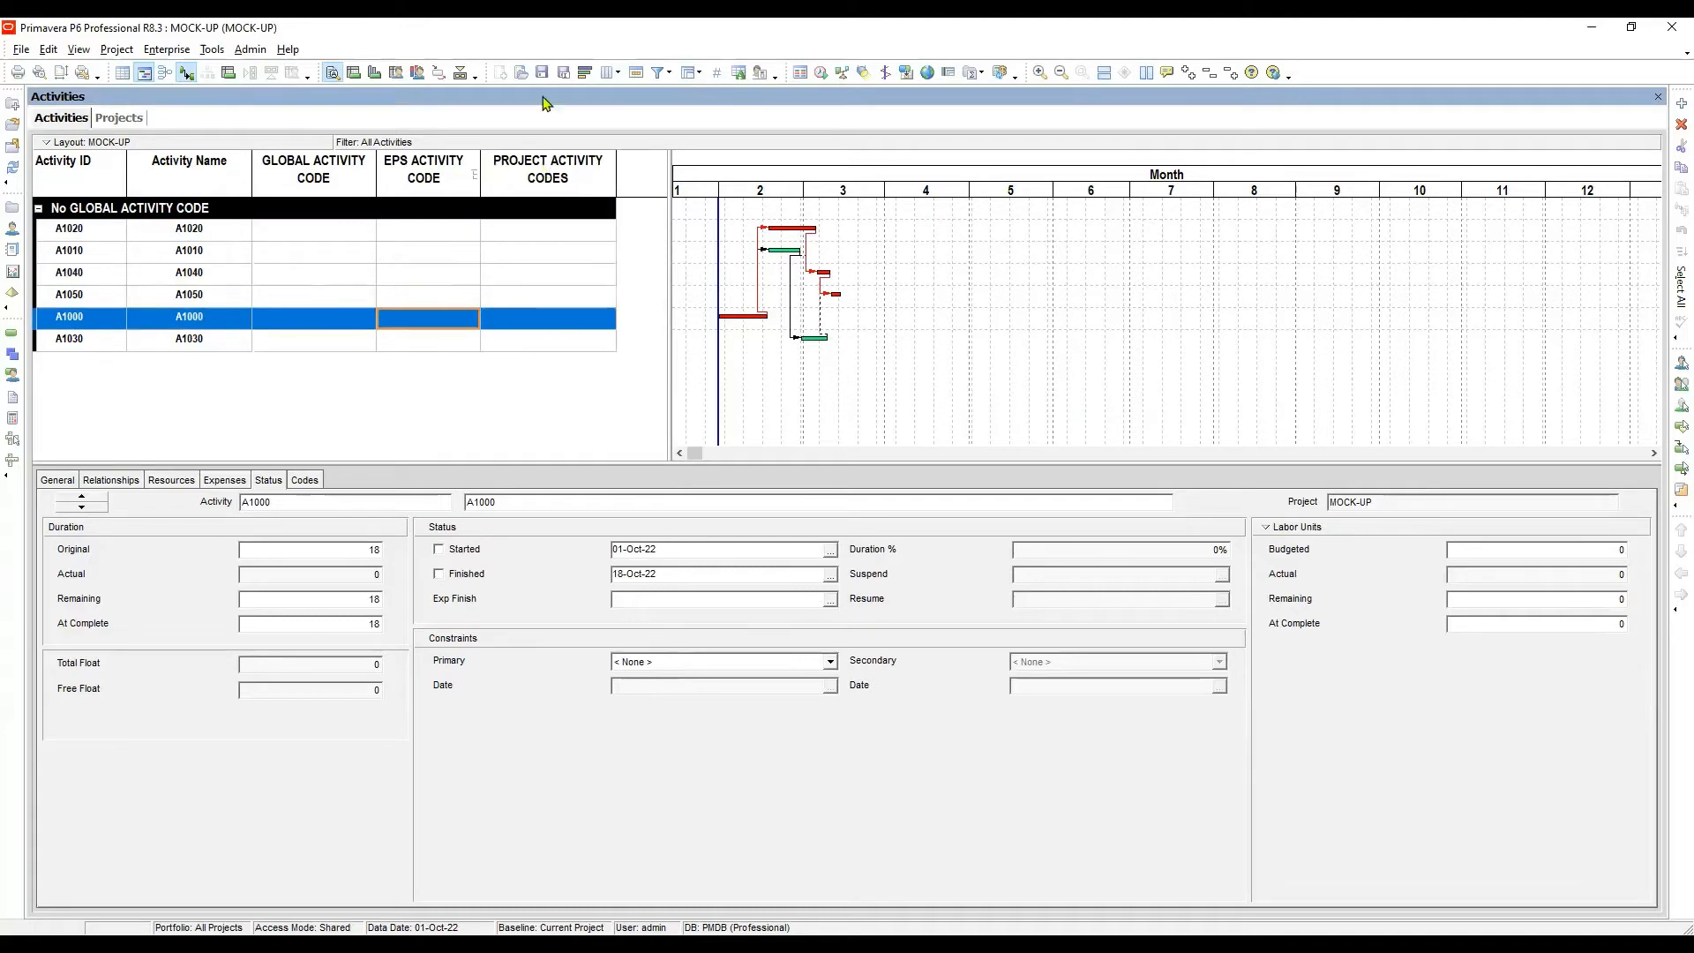
Sort the grouped activities by Activity ID in ascending order
left_click(692, 75)
left_click(1109, 453)
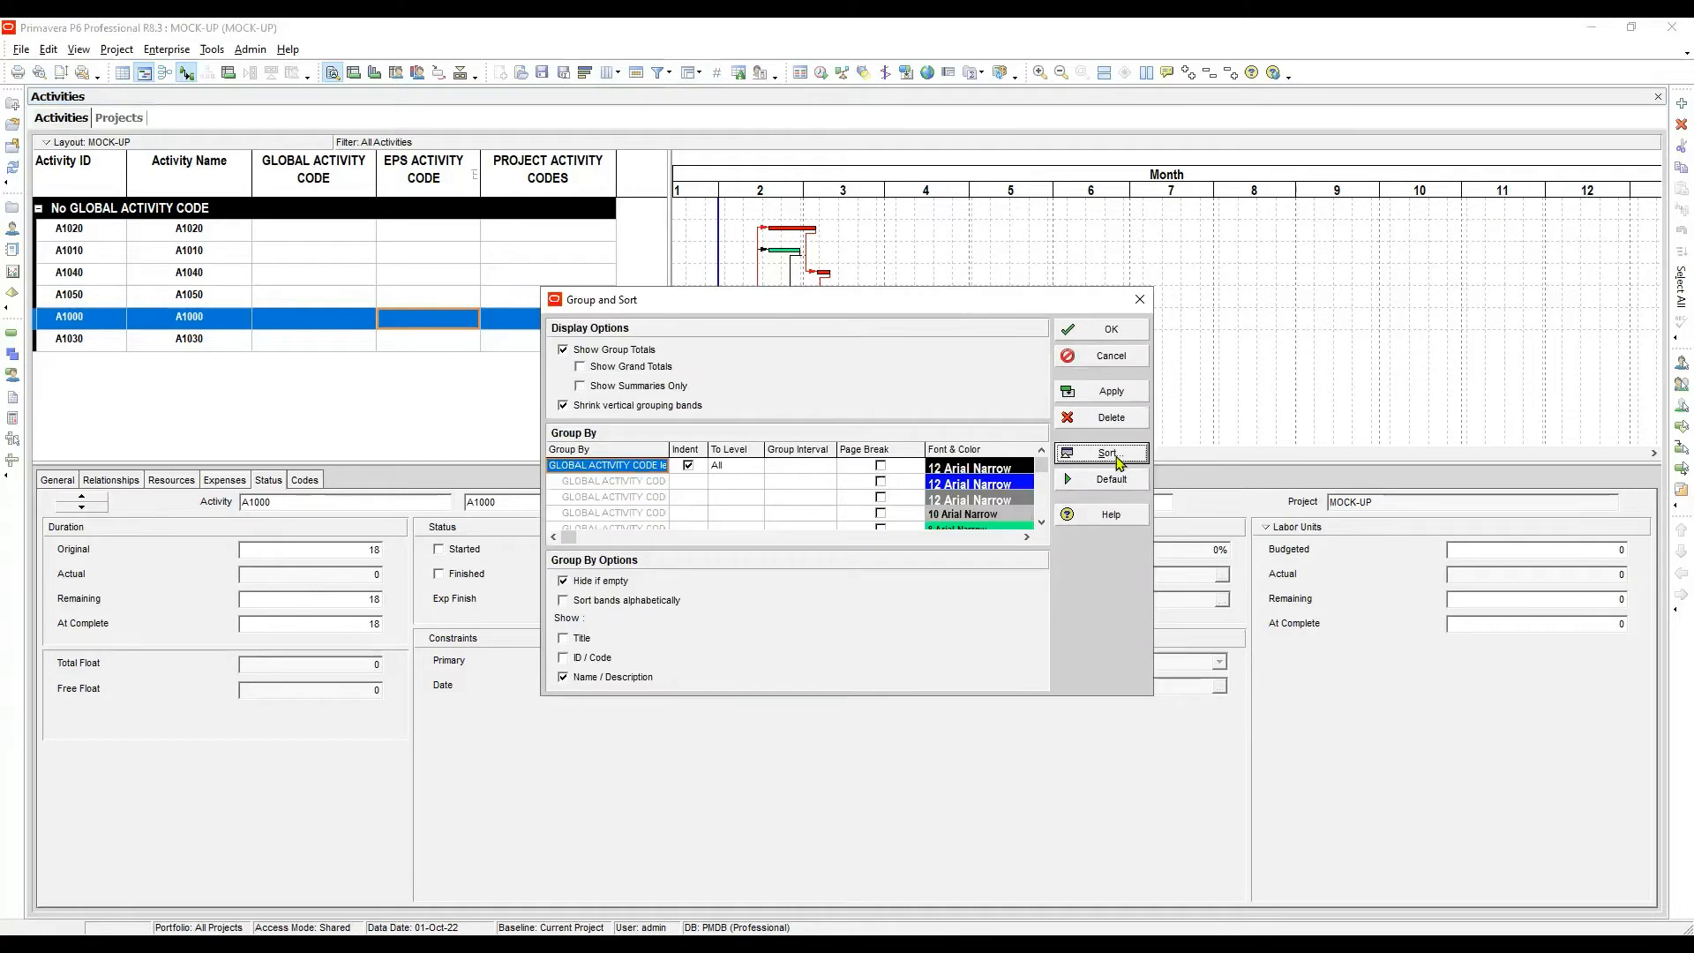
left_click(722, 418)
scroll(723, 448, "up", 5)
left_click(806, 478)
left_click(998, 405)
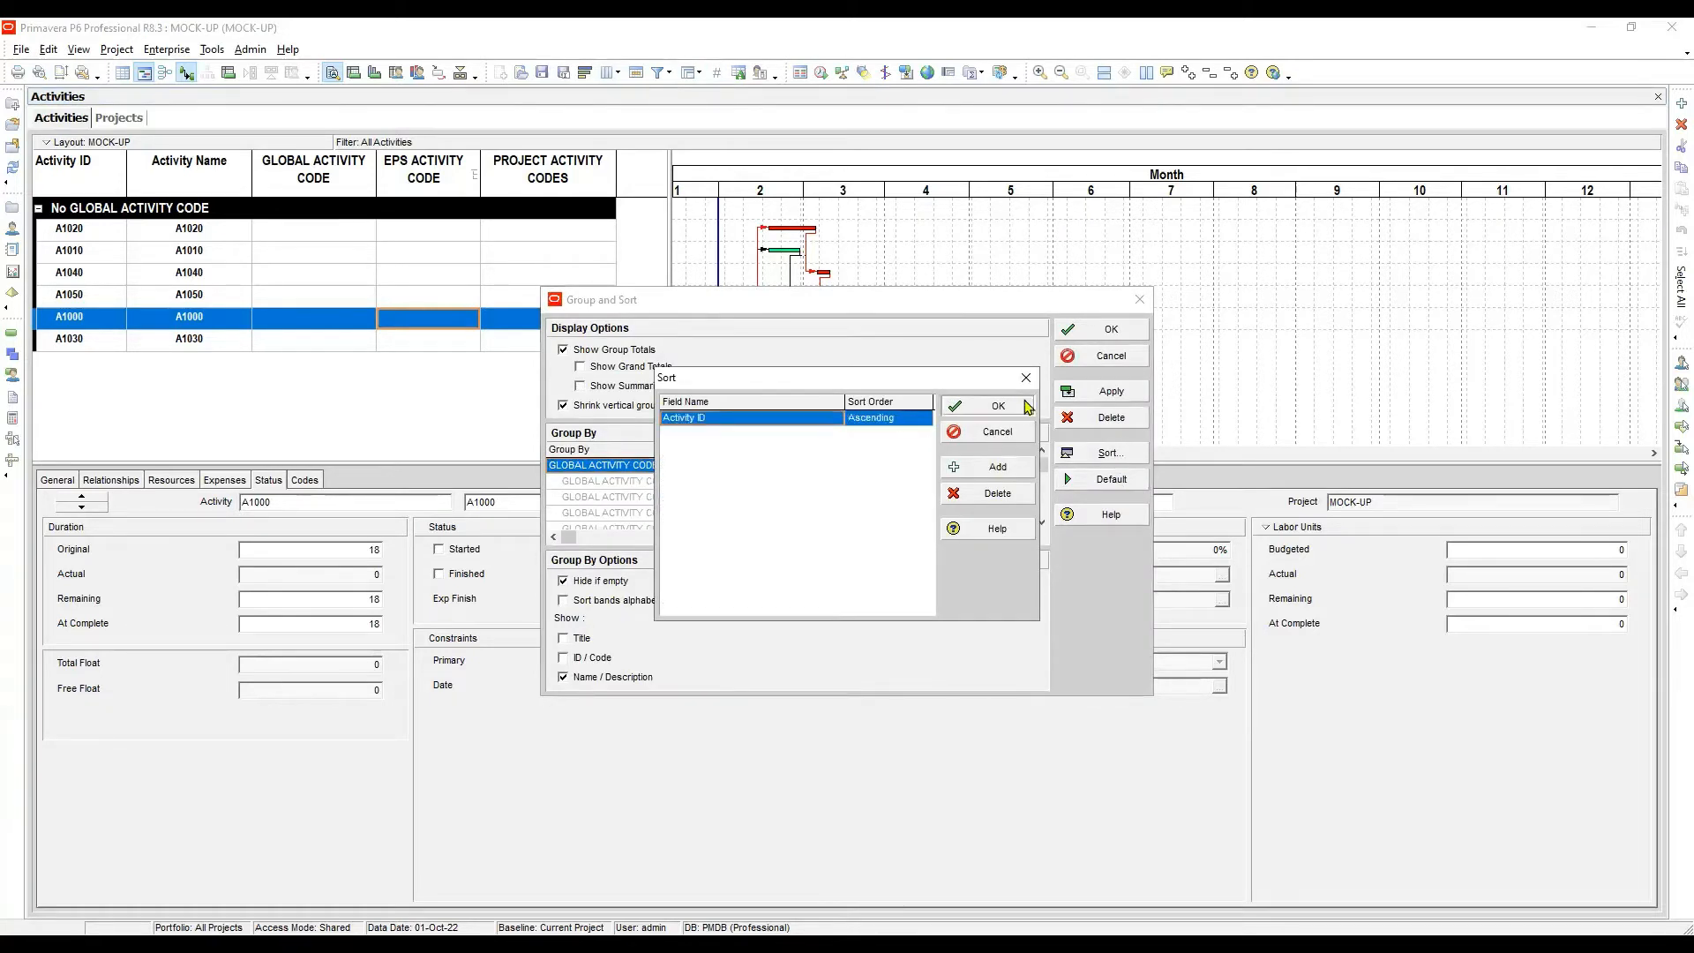
left_click(1111, 329)
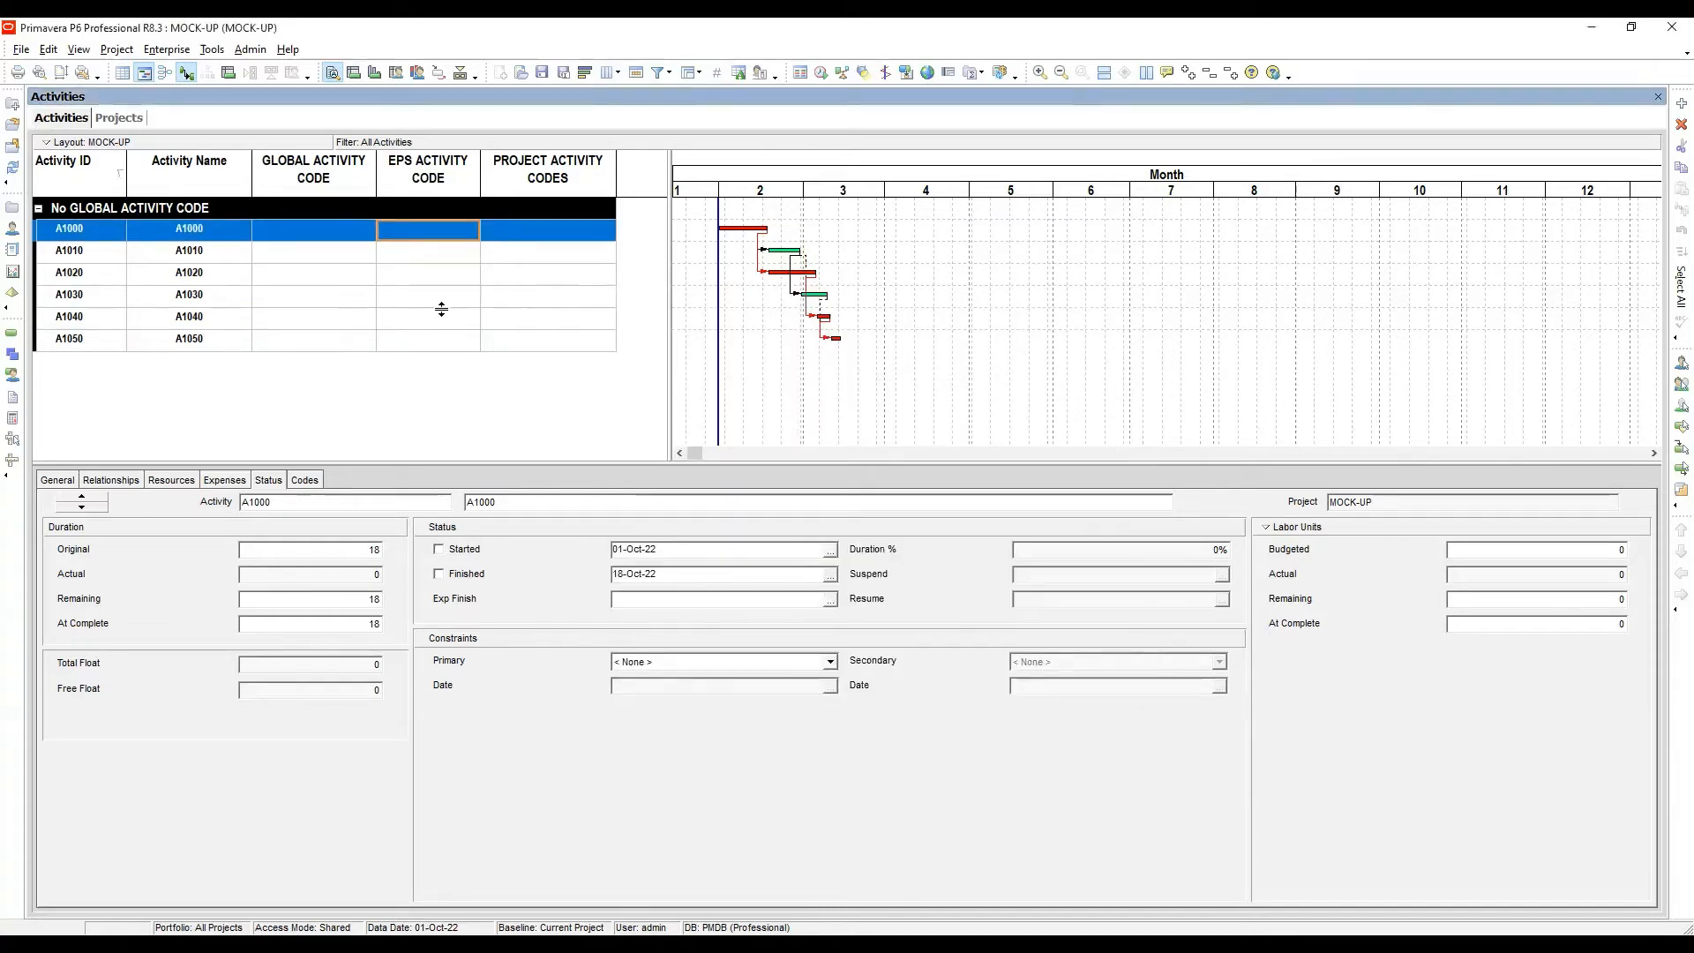
Assign GLOBAL CODE 1 to activity A1000 and fill it down to A1010 and A1020
left_click(308, 233)
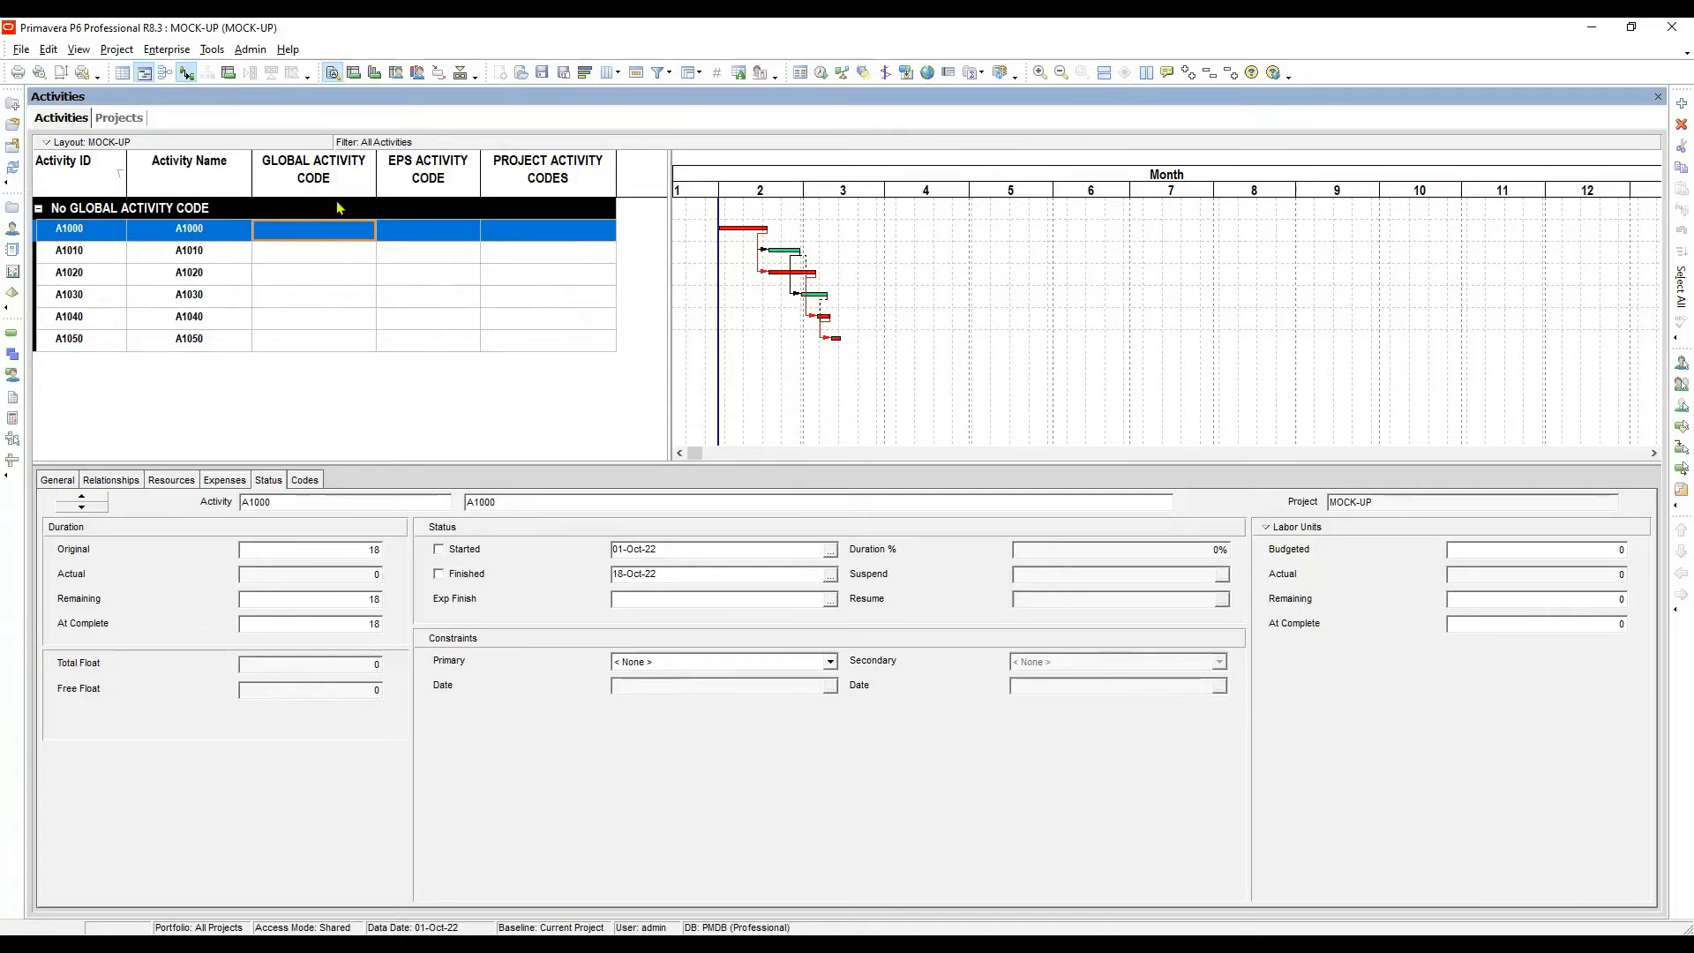
left_click(332, 237)
double_click(346, 234)
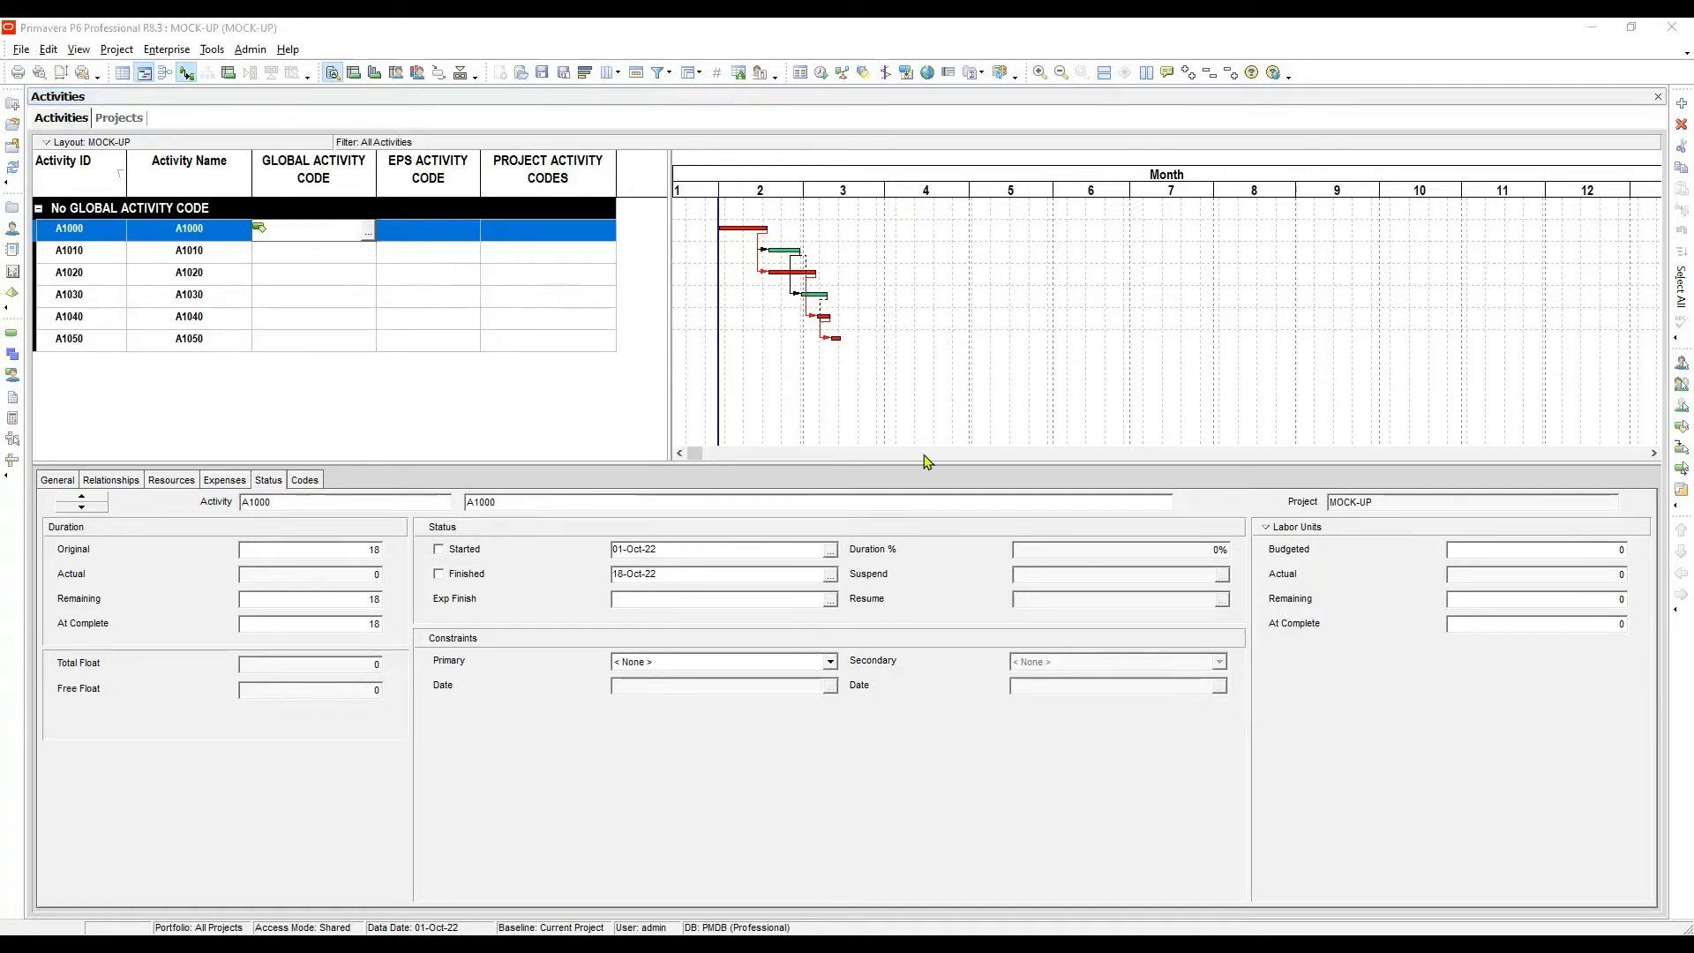
double_click(807, 456)
left_click(323, 273, "ctrl")
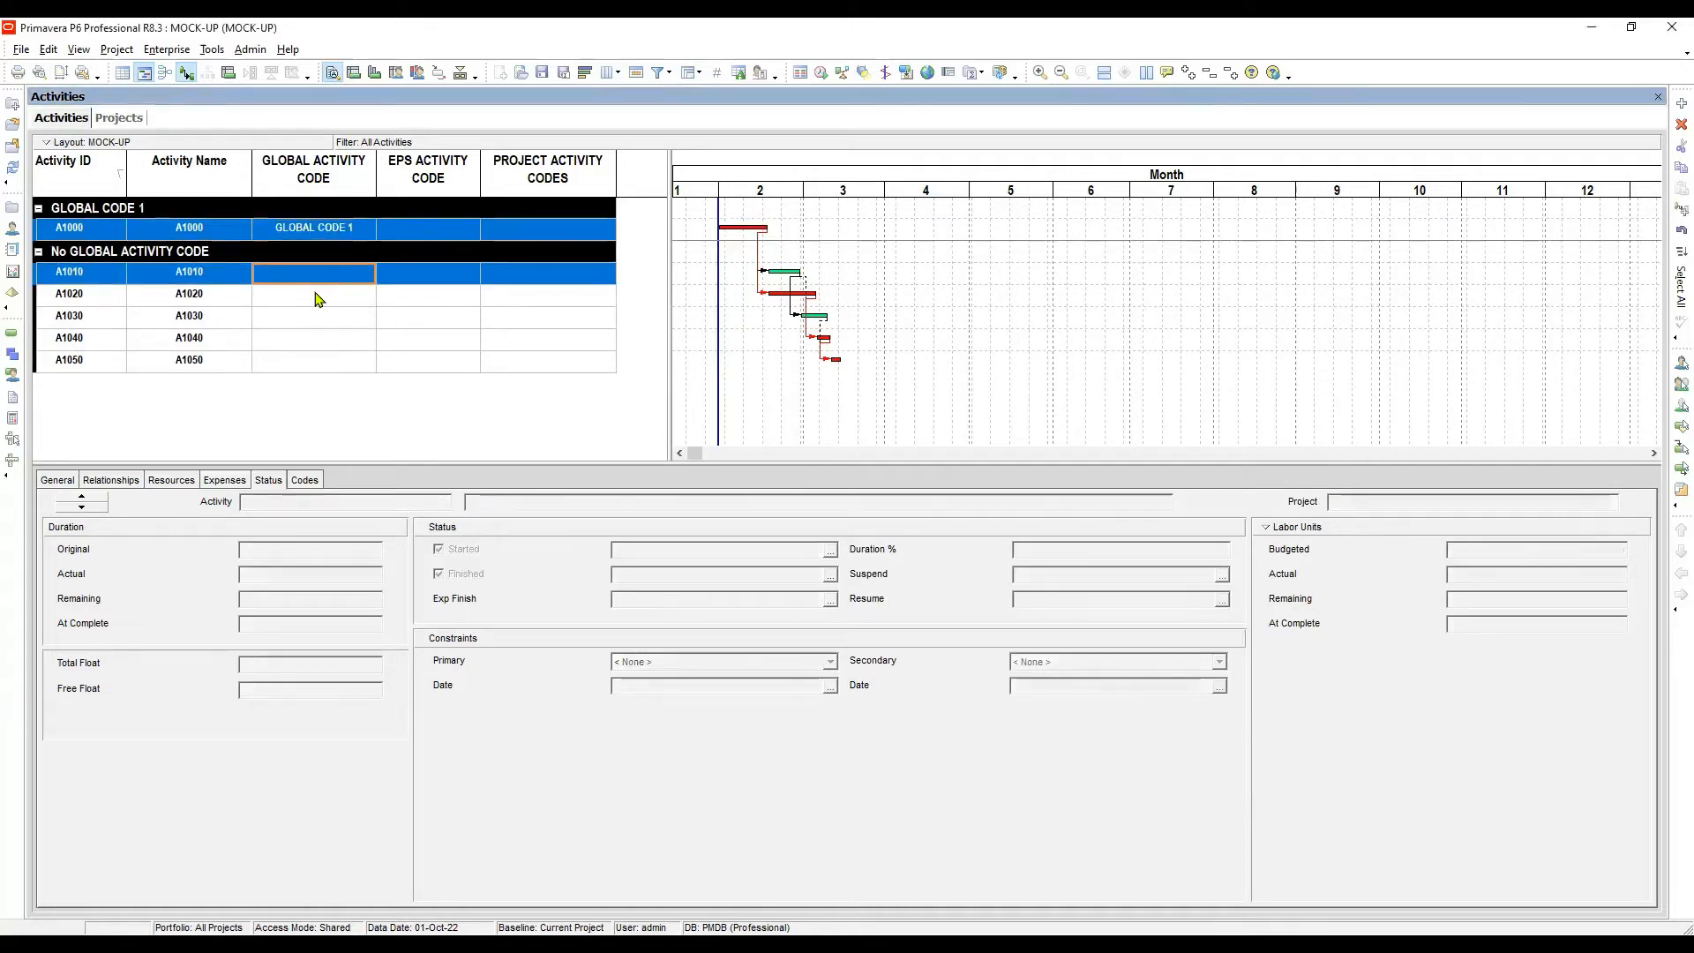
left_click(321, 296, "ctrl")
key("shift+F10")
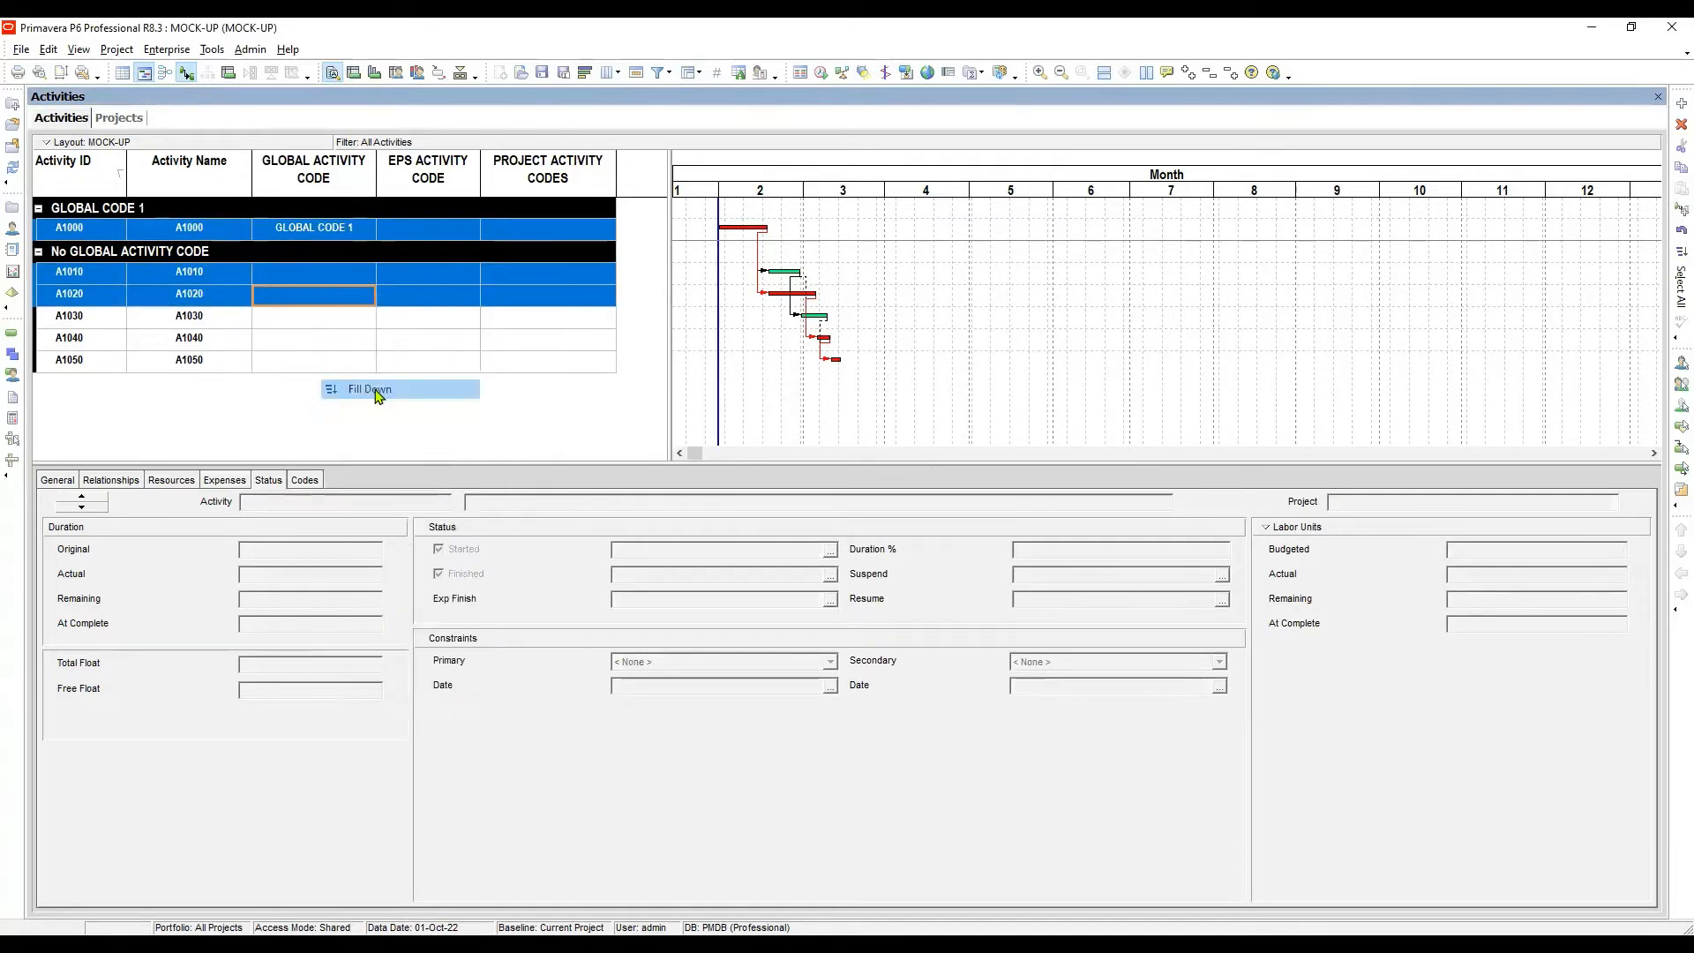
left_click(367, 389)
Assign GLOBAL CODE 2 to activity A1030 and fill it down to A1040 and A1050
left_click(343, 321)
left_click(344, 322)
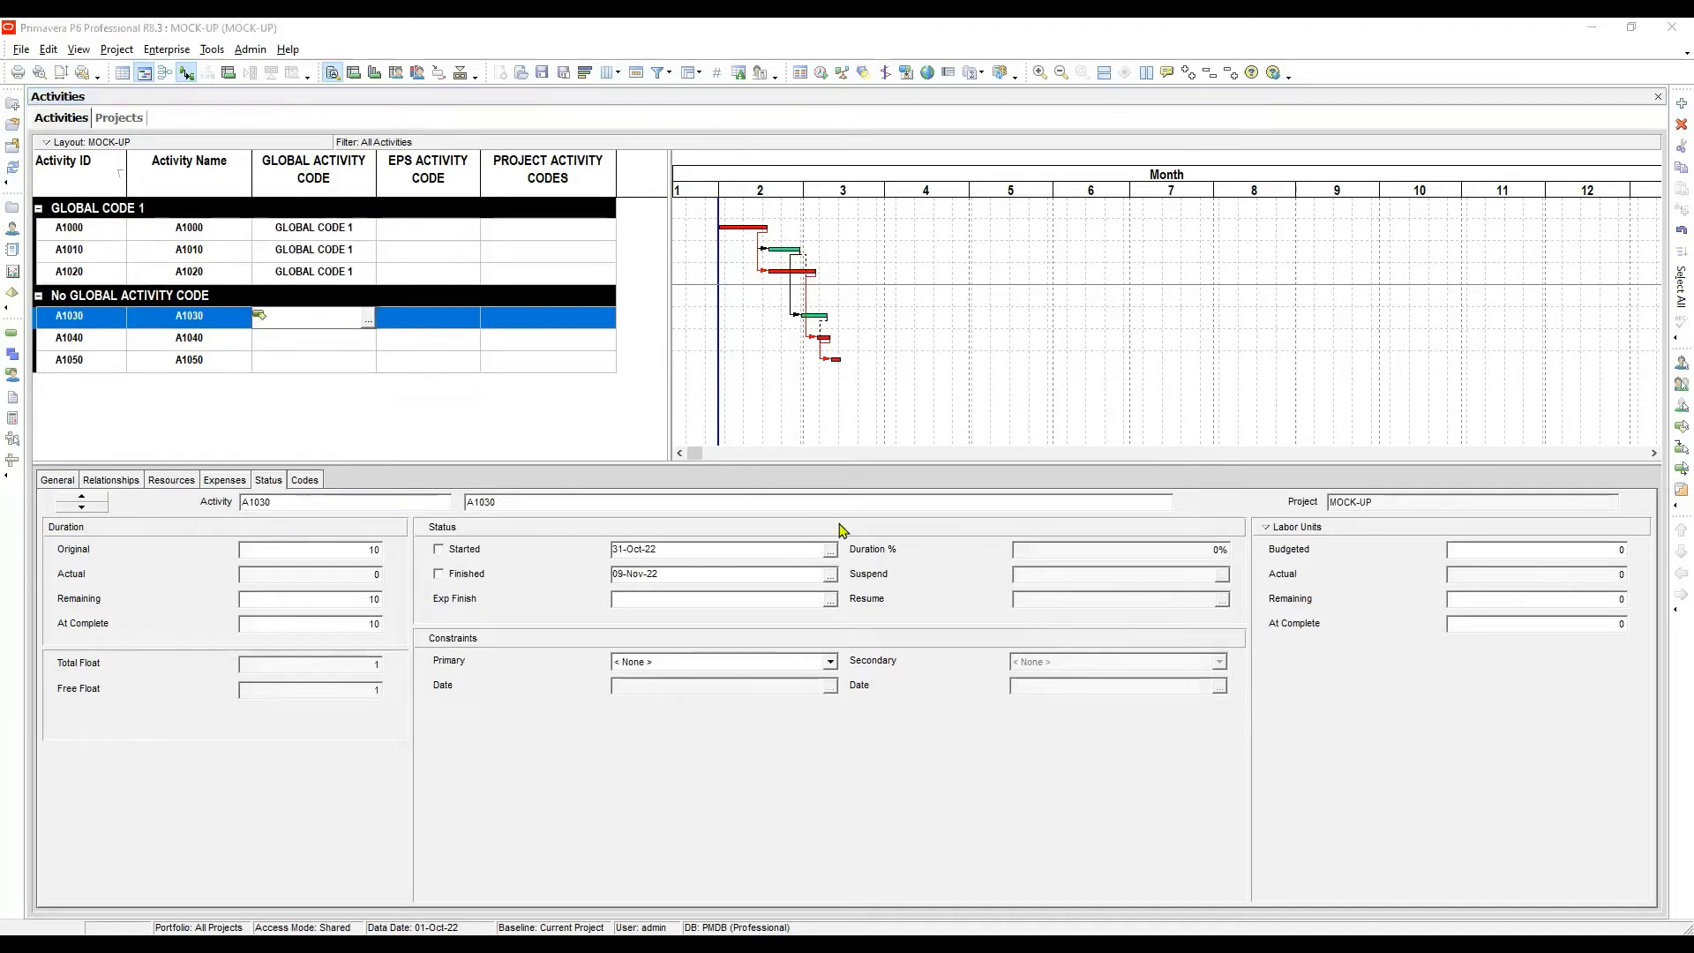
double_click(799, 465)
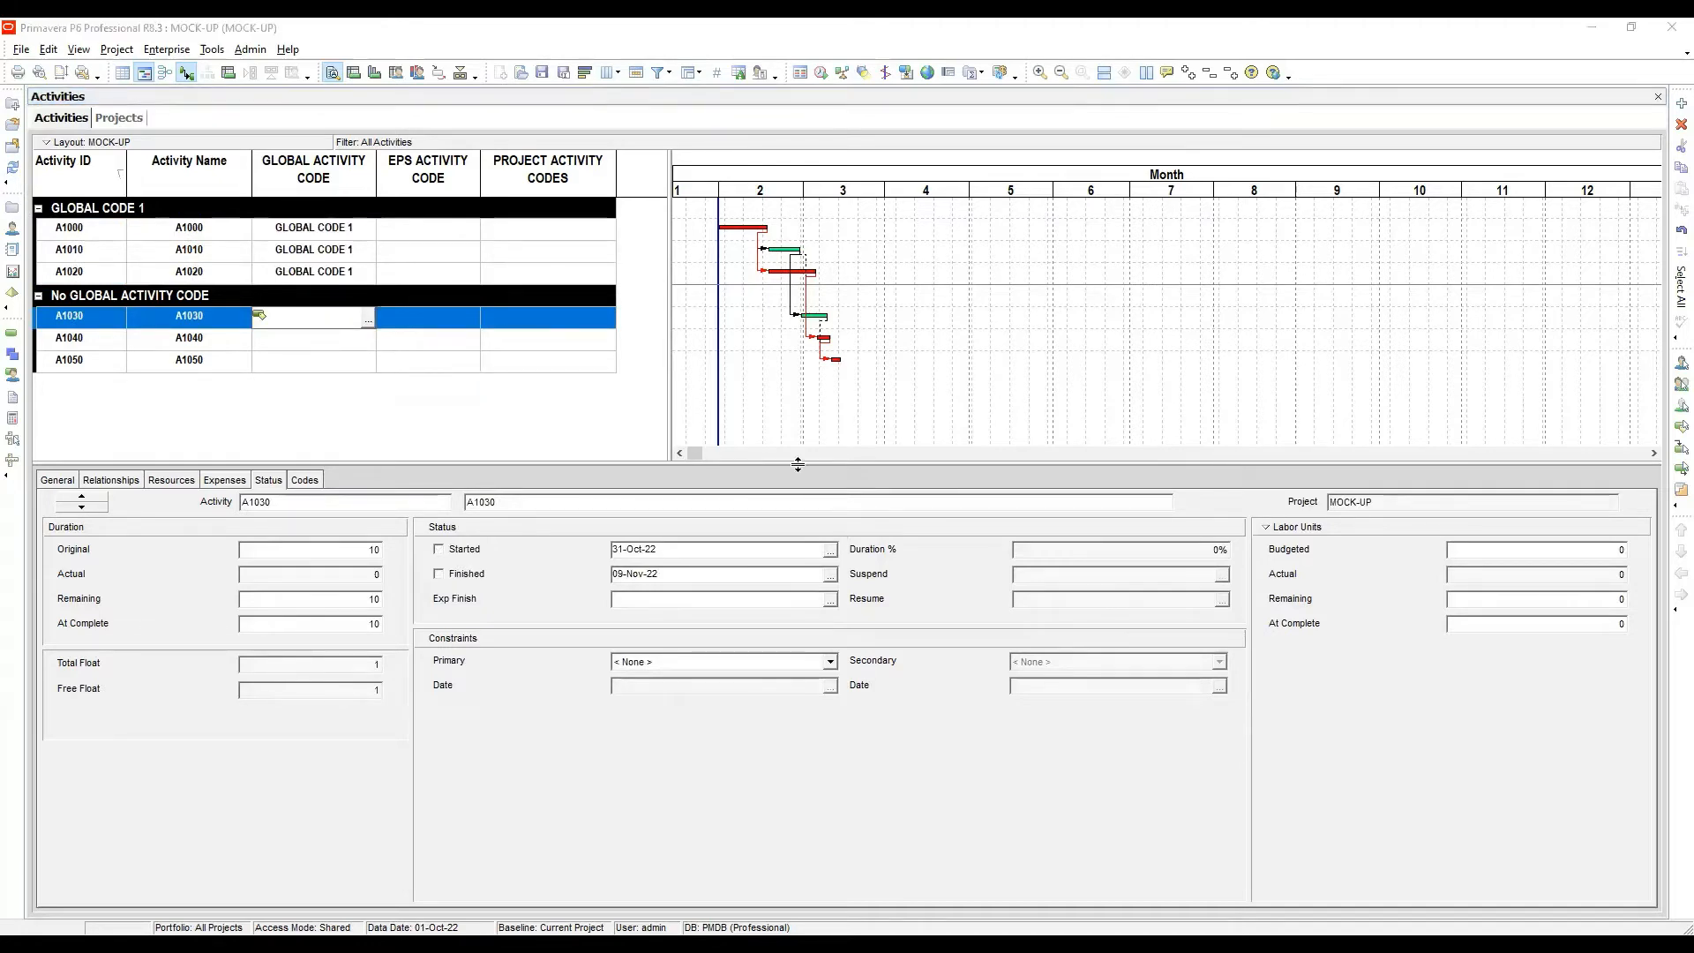
left_click(332, 366, "ctrl")
left_click(314, 388, "ctrl")
right_click(325, 367)
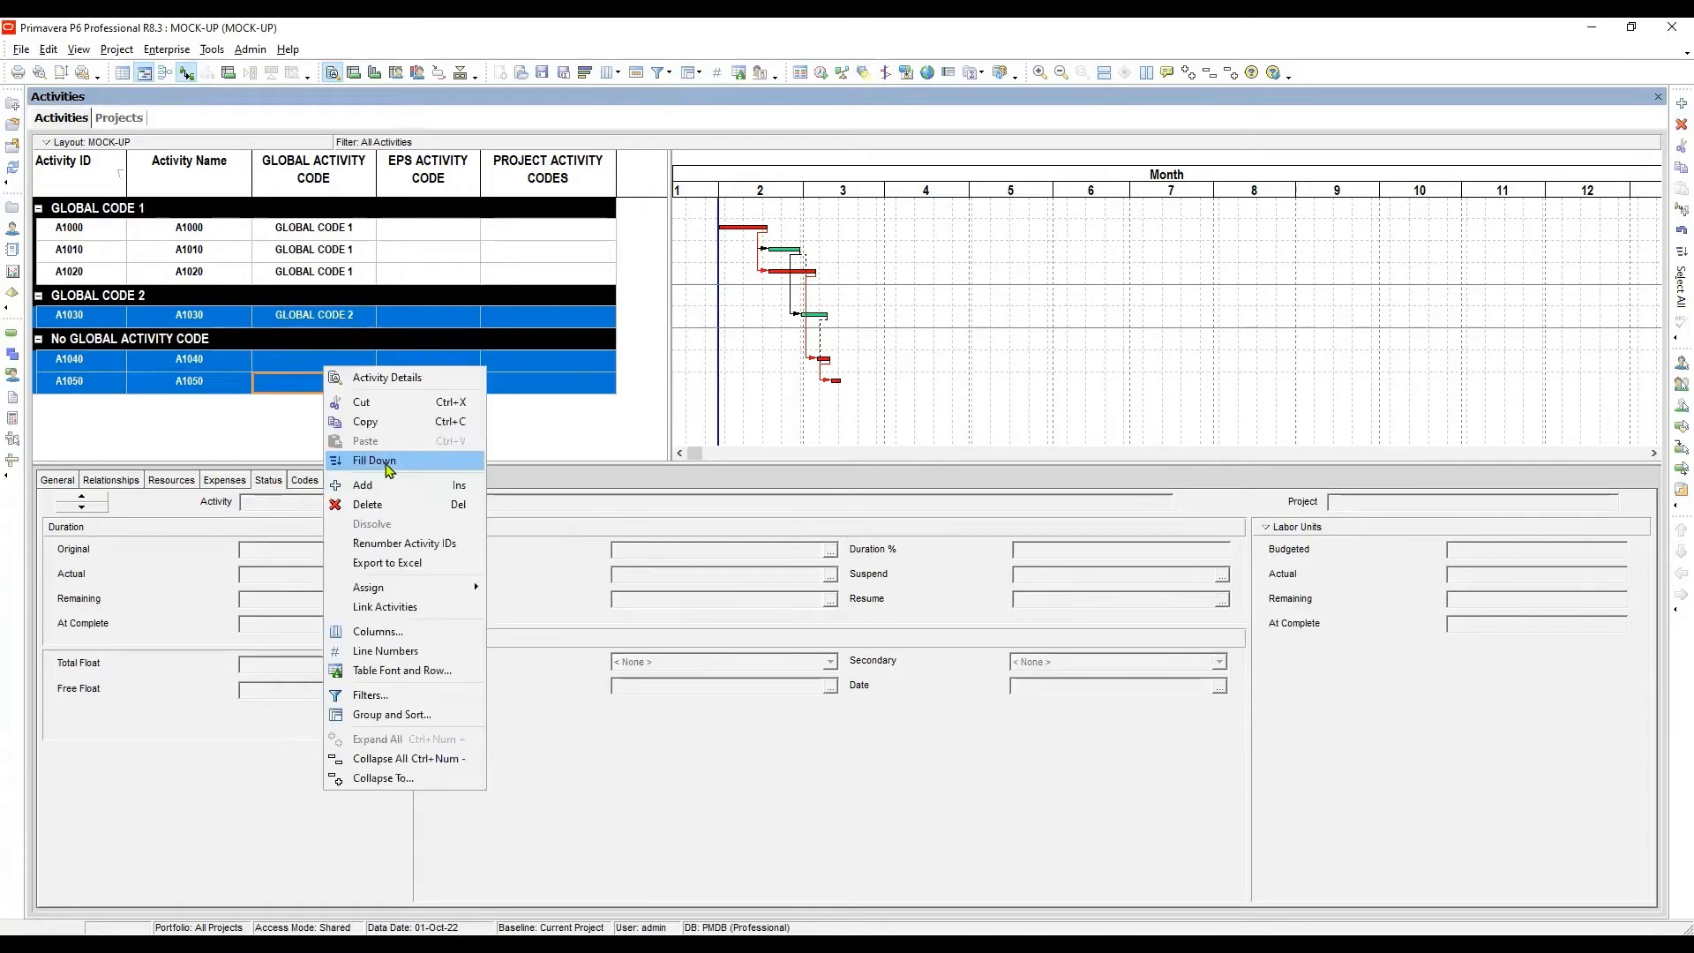
left_click(388, 459)
Assign EPS CODE 1 to activity A1000 and fill it down to A1010 and A1020
left_click(435, 231)
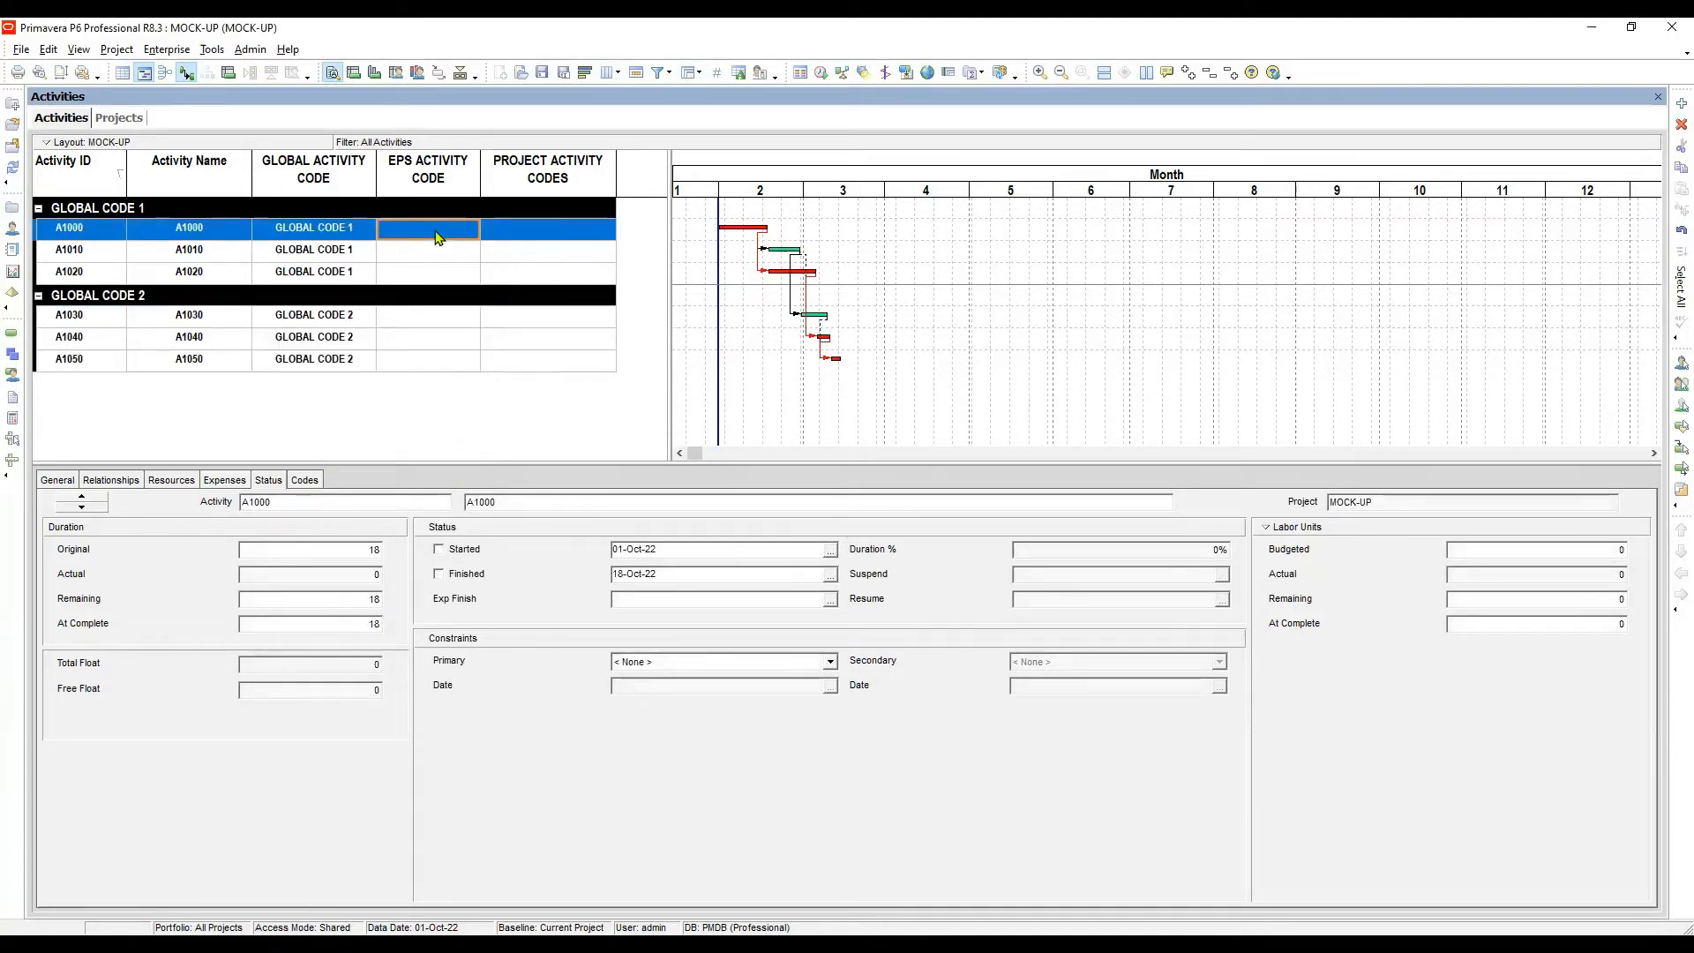
left_click(436, 233)
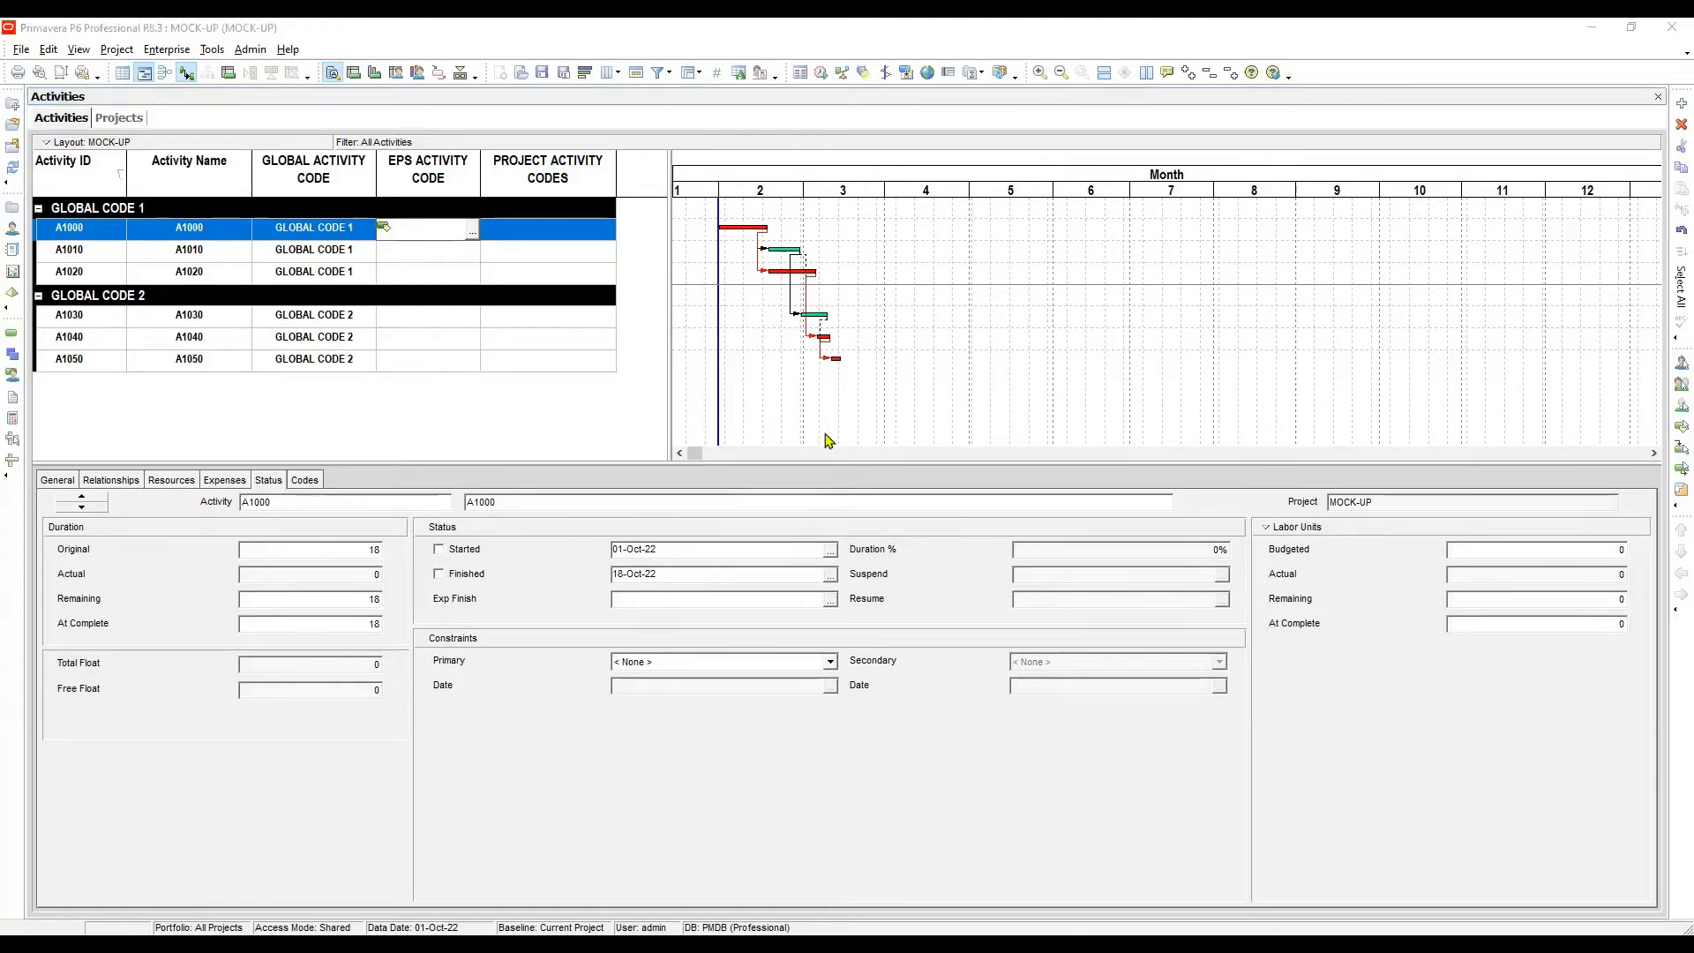
double_click(825, 434)
left_click(438, 253, "ctrl")
left_click(440, 274, "ctrl")
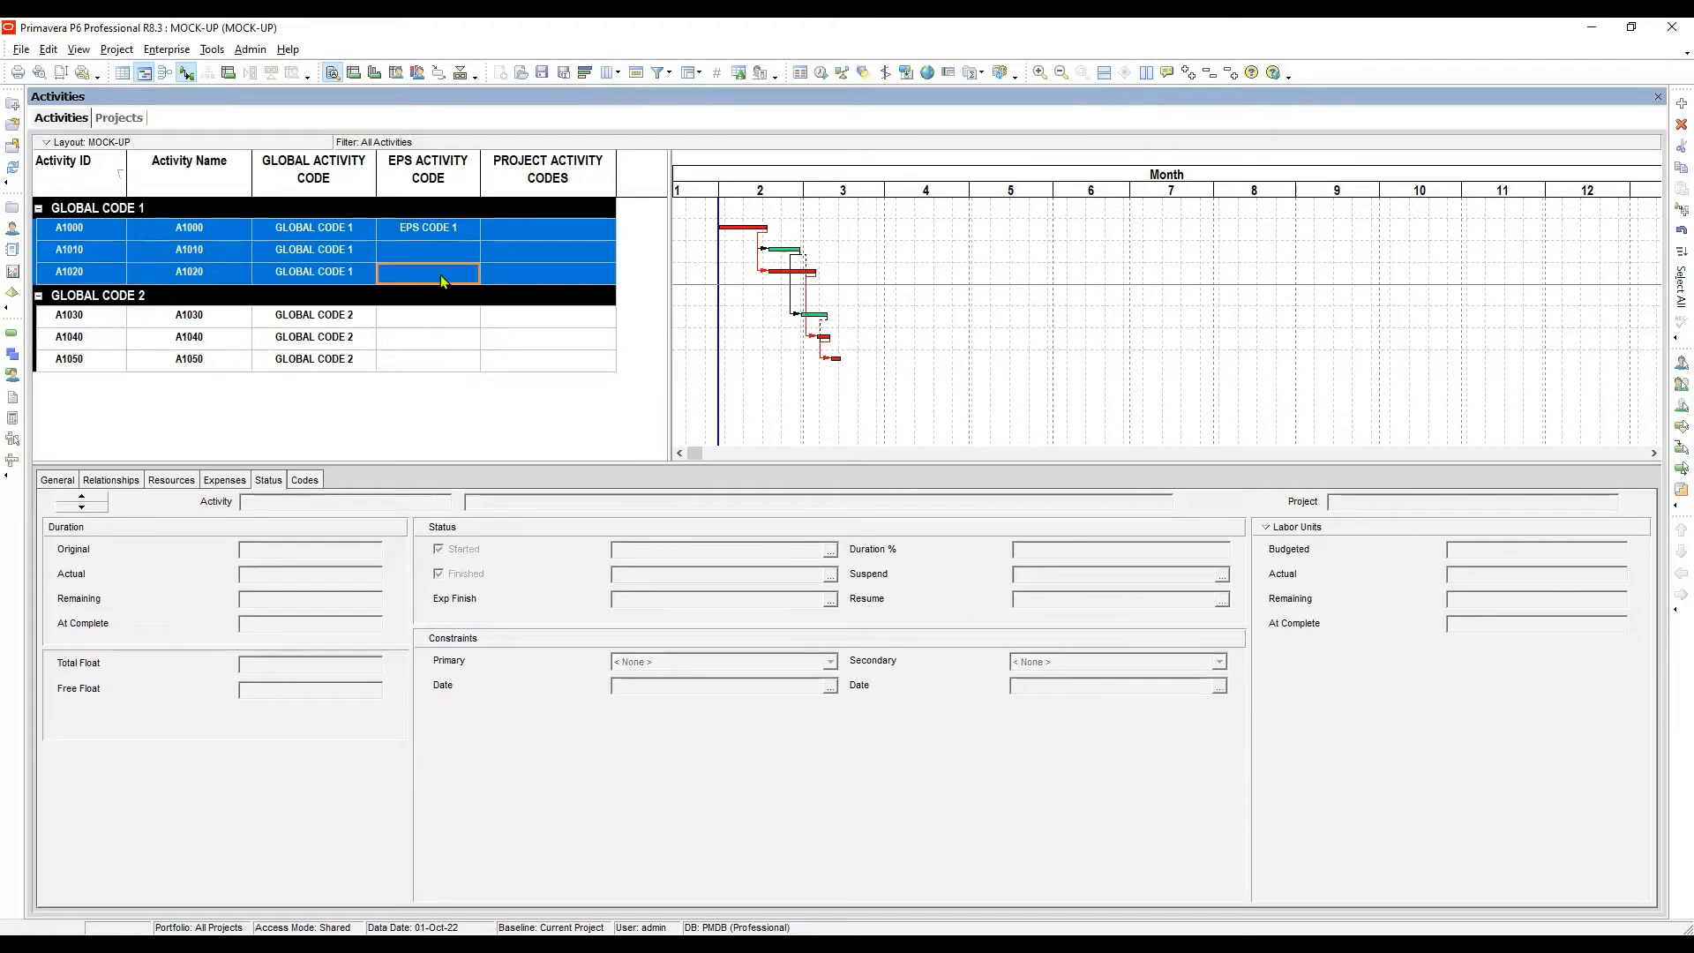
right_click(440, 276)
left_click(507, 370)
Assign EPS CODE 2 to activity A1030 and fill it down to A1040 and A1050
left_click(439, 317)
left_click(438, 317)
left_click(454, 364, "shift")
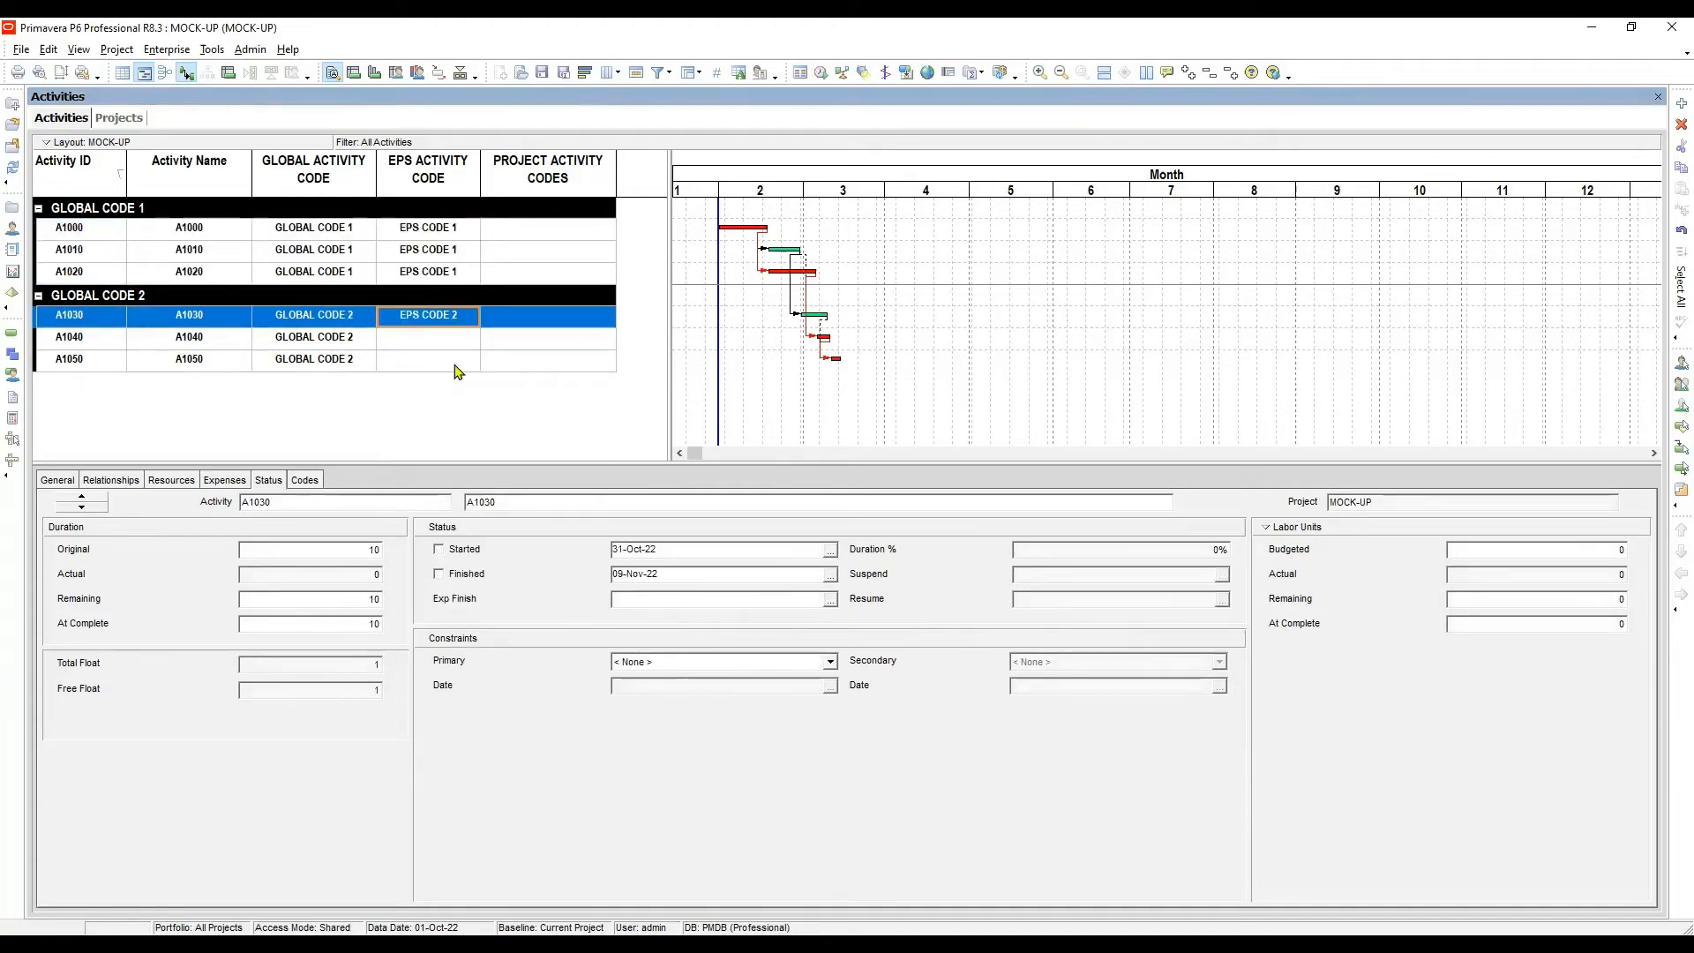
right_click(505, 423)
left_click(505, 425)
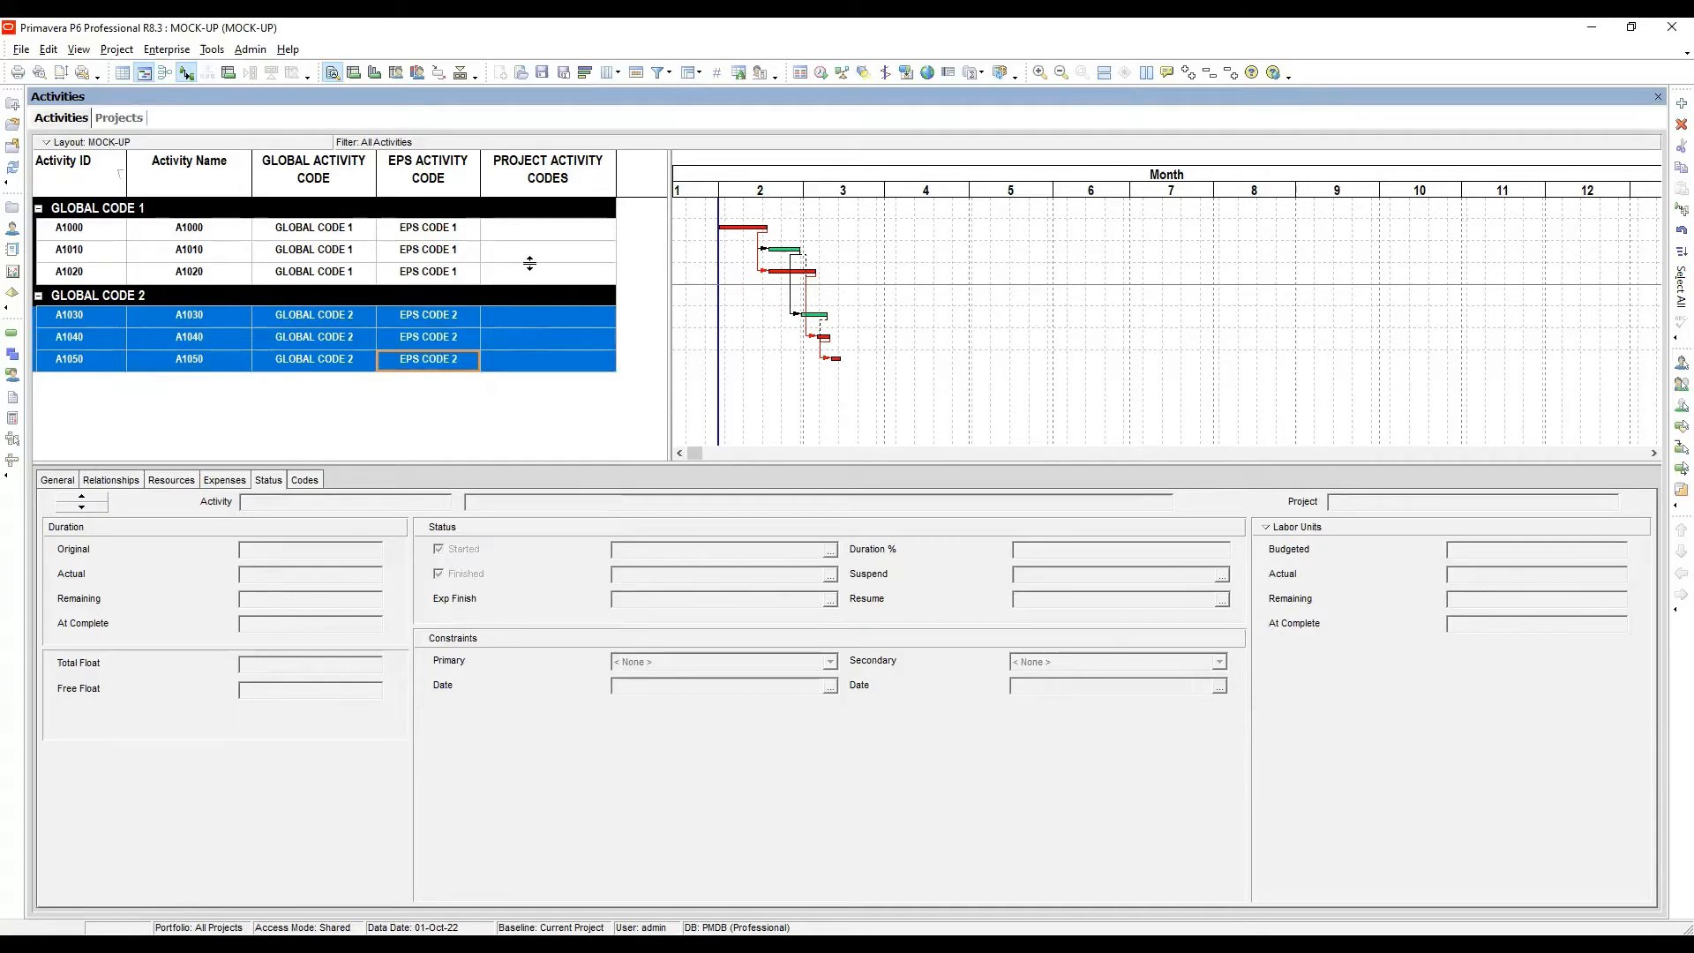
Assign PROJECT CODE 1 to activity A1000 and fill it down to A1010 and A1020
left_click(528, 231)
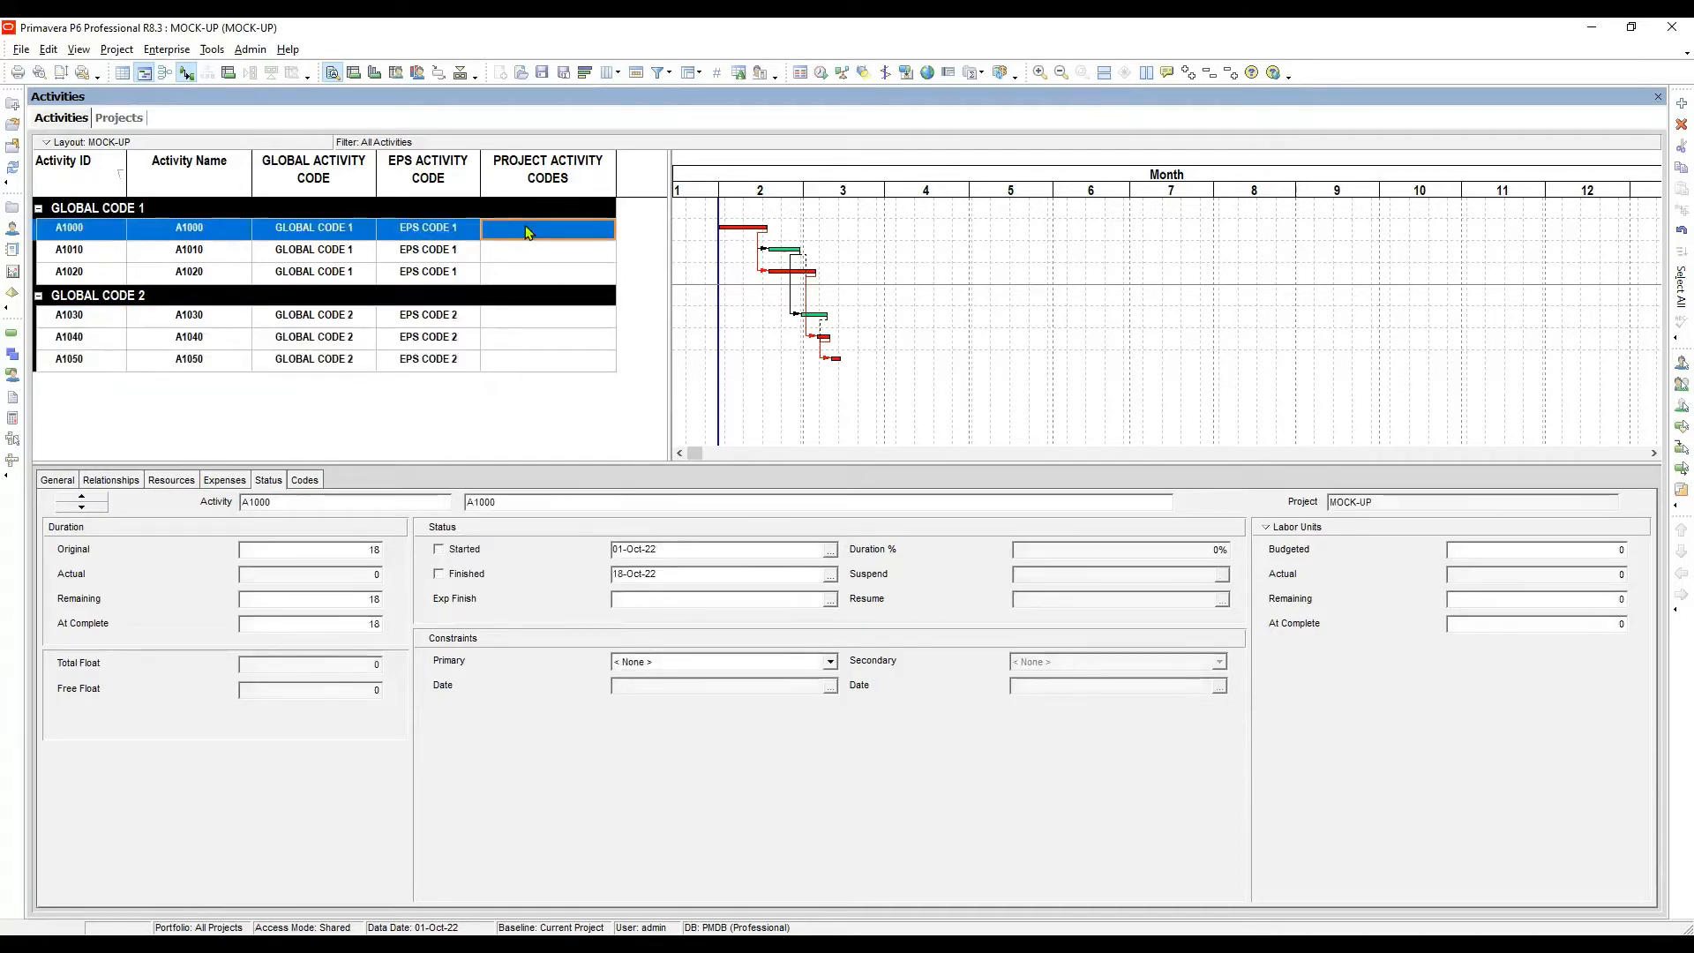
left_click(532, 231)
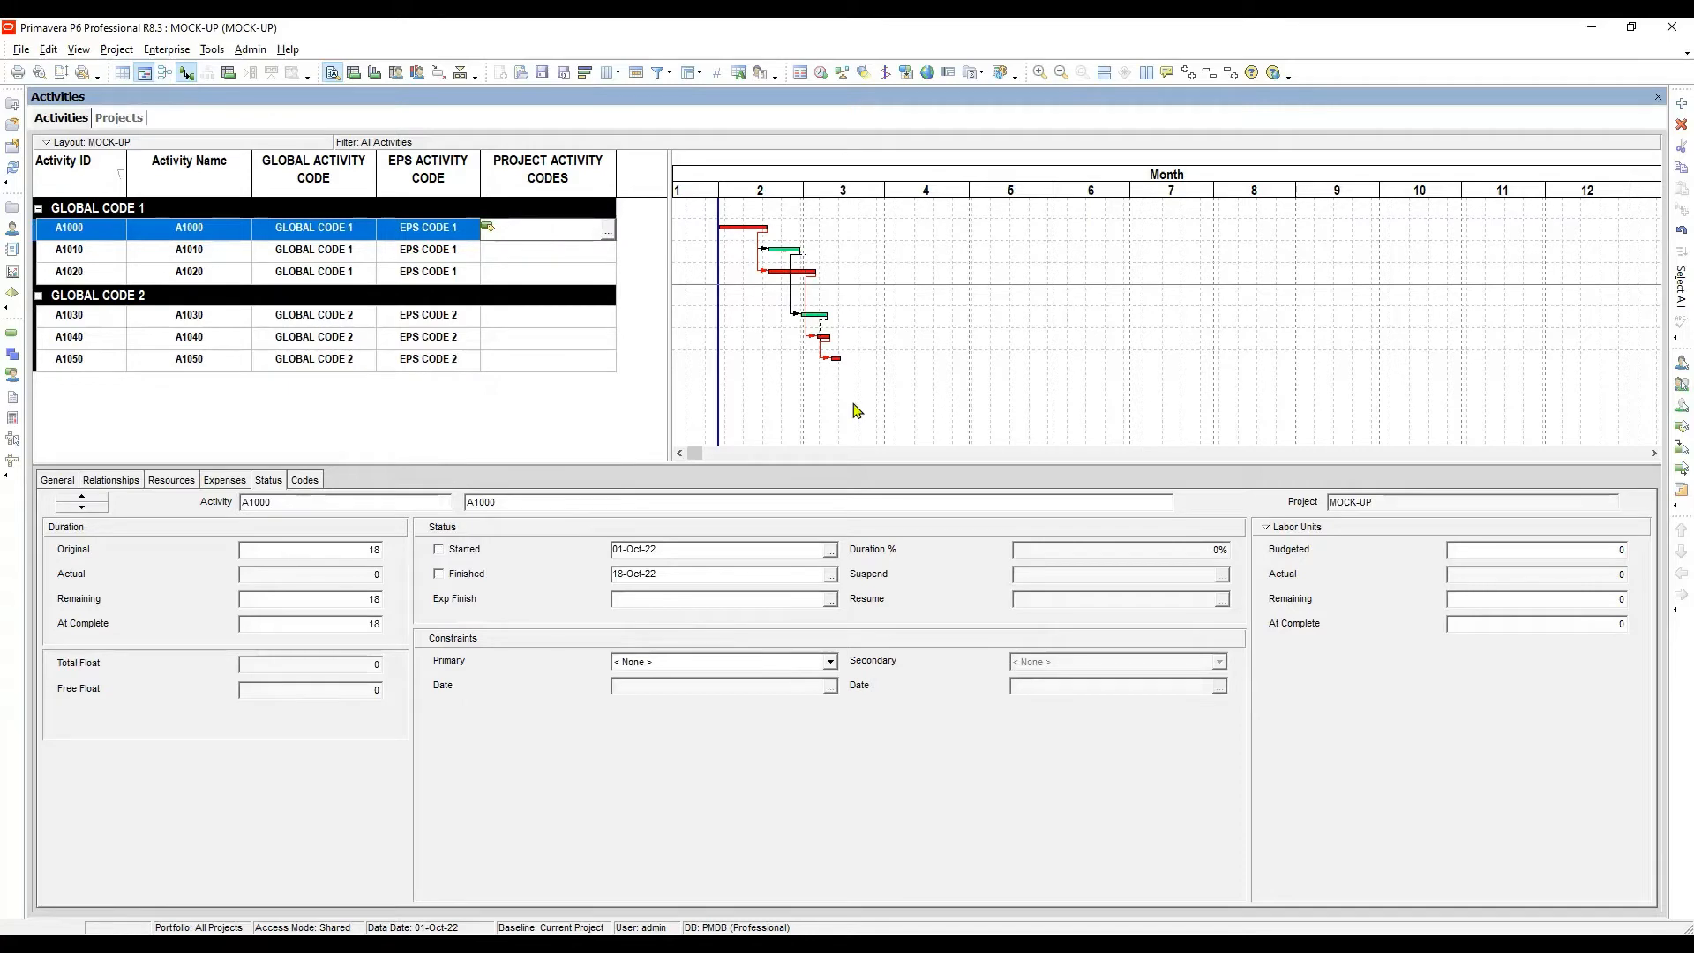
left_click(561, 275, "shift")
right_click(563, 279)
left_click(618, 367)
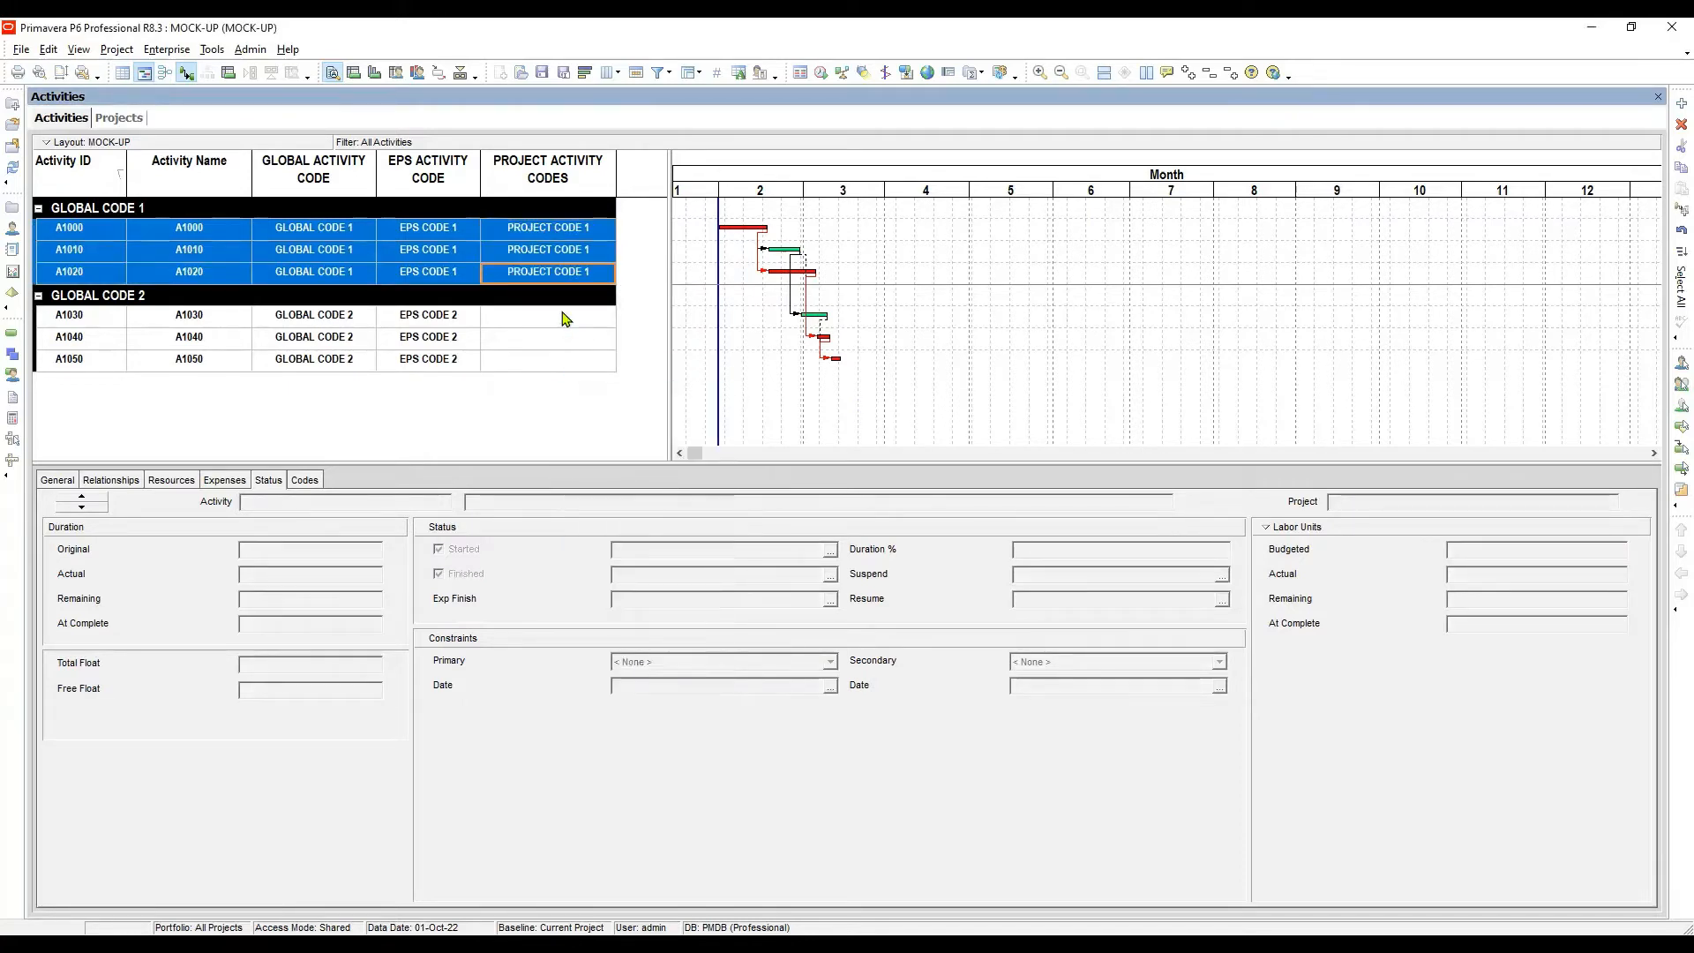
Assign PROJECT CODE 2 to activity A1030 and fill it down to A1040 and A1050
left_click(569, 319)
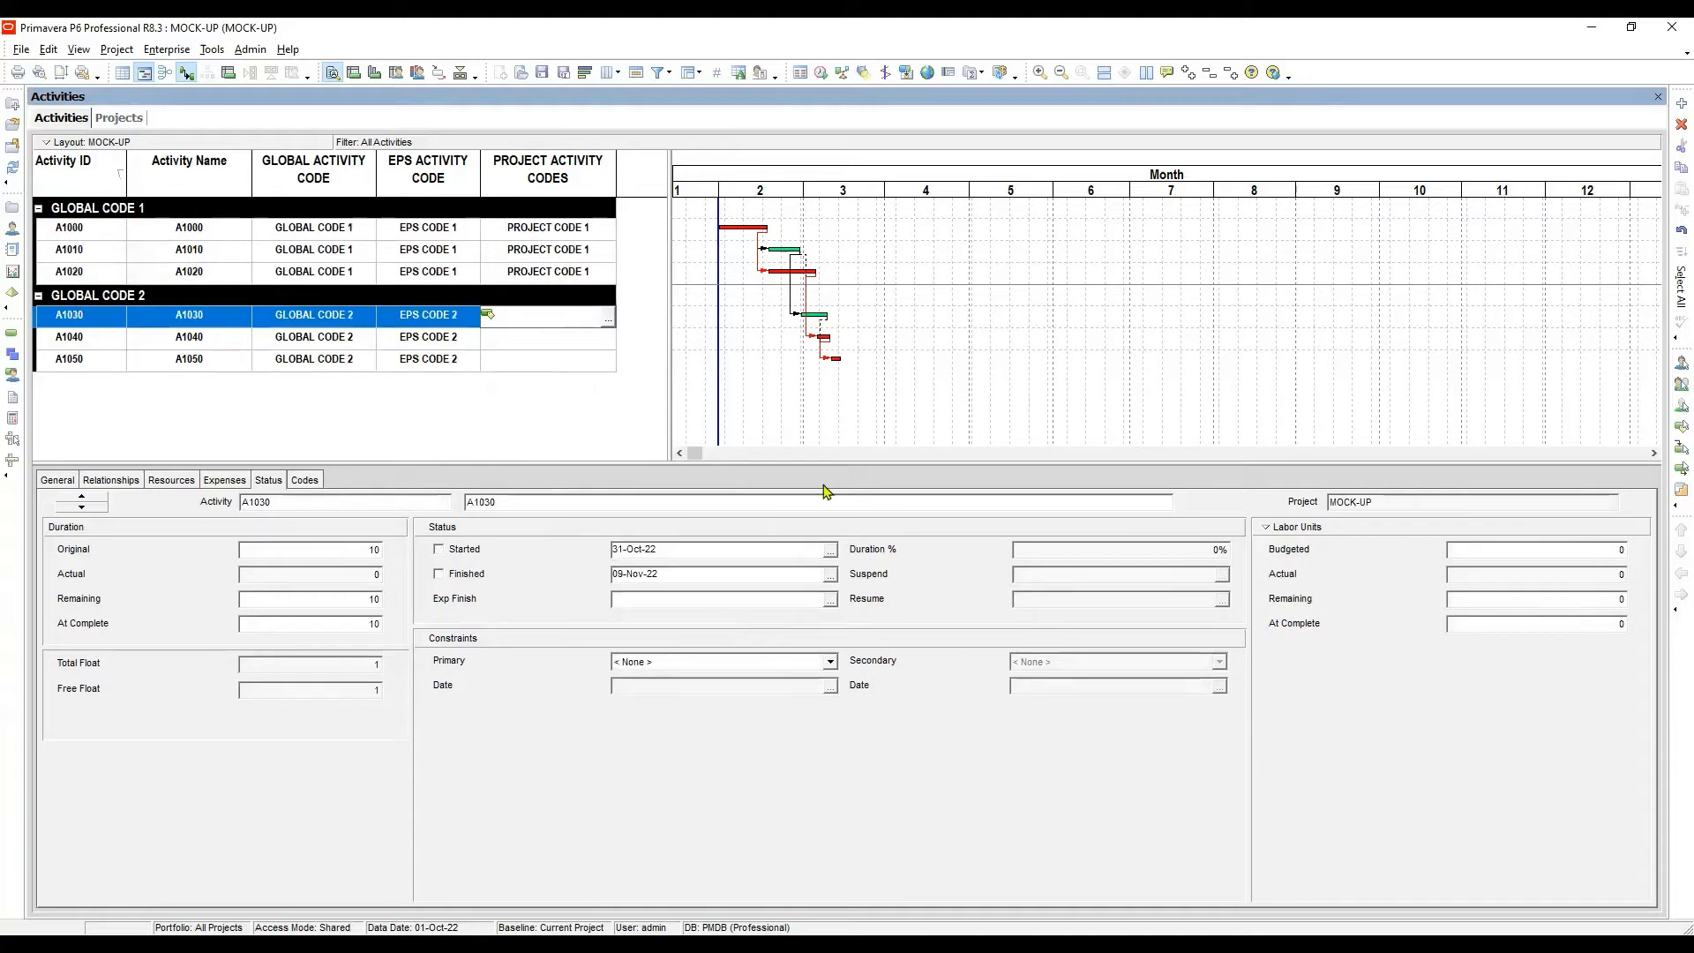
left_click(559, 359, "shift")
right_click(564, 342)
left_click(609, 437)
left_click(549, 229)
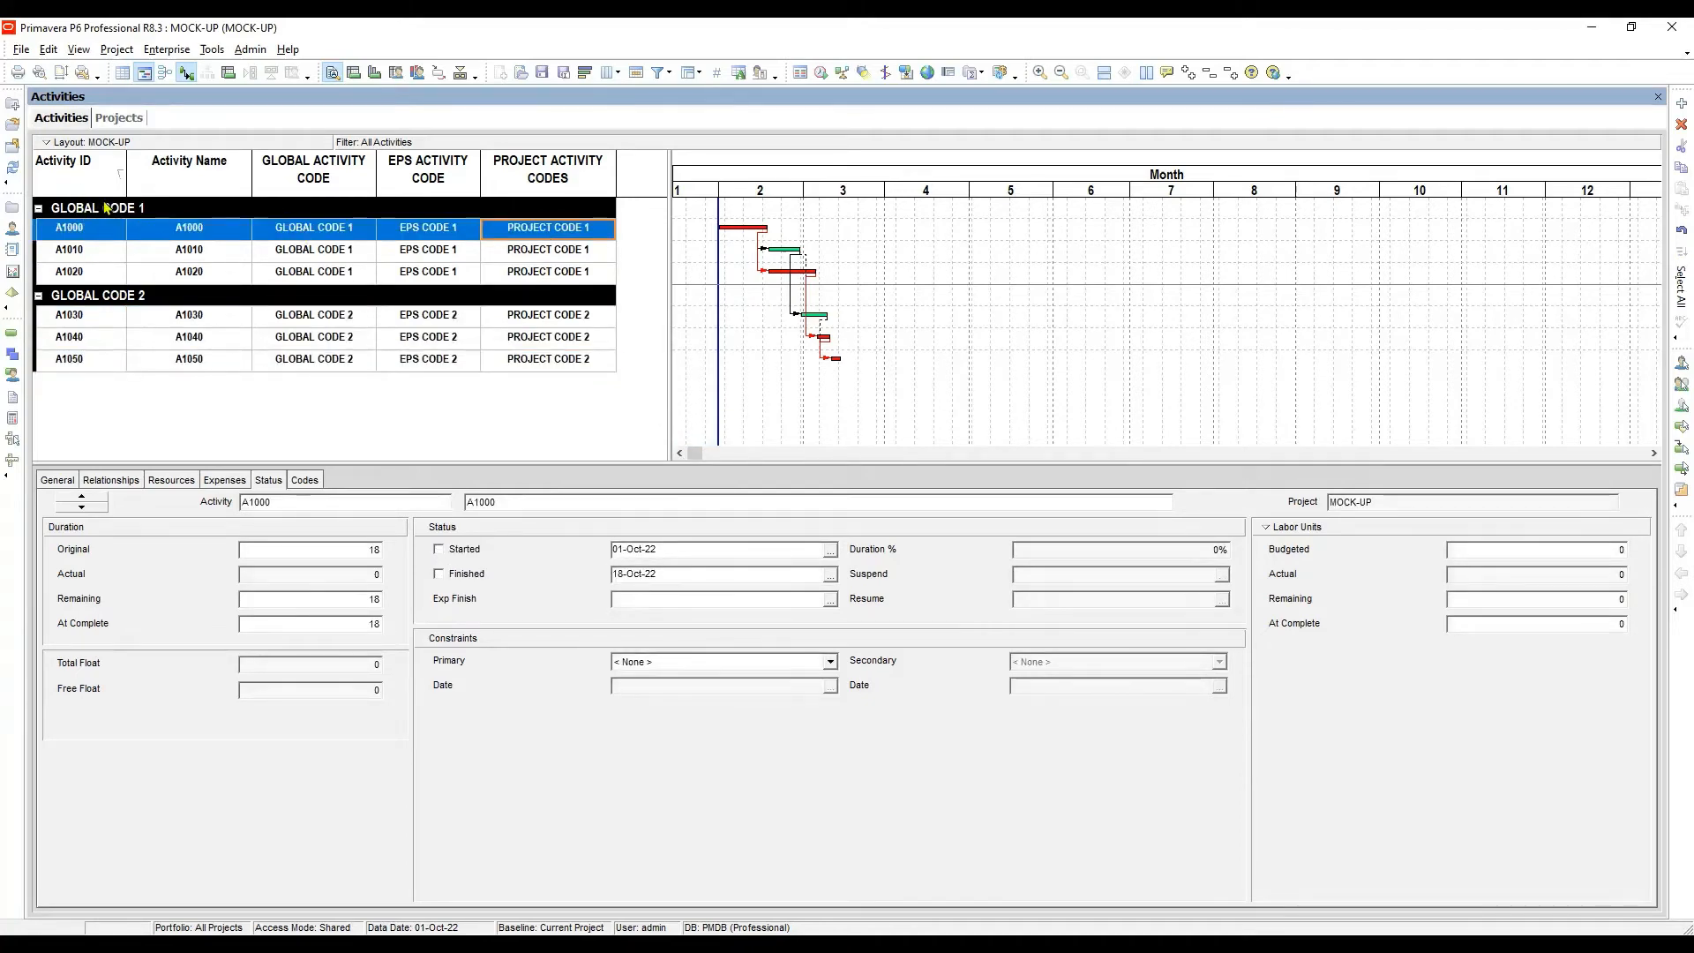
left_click(153, 258)
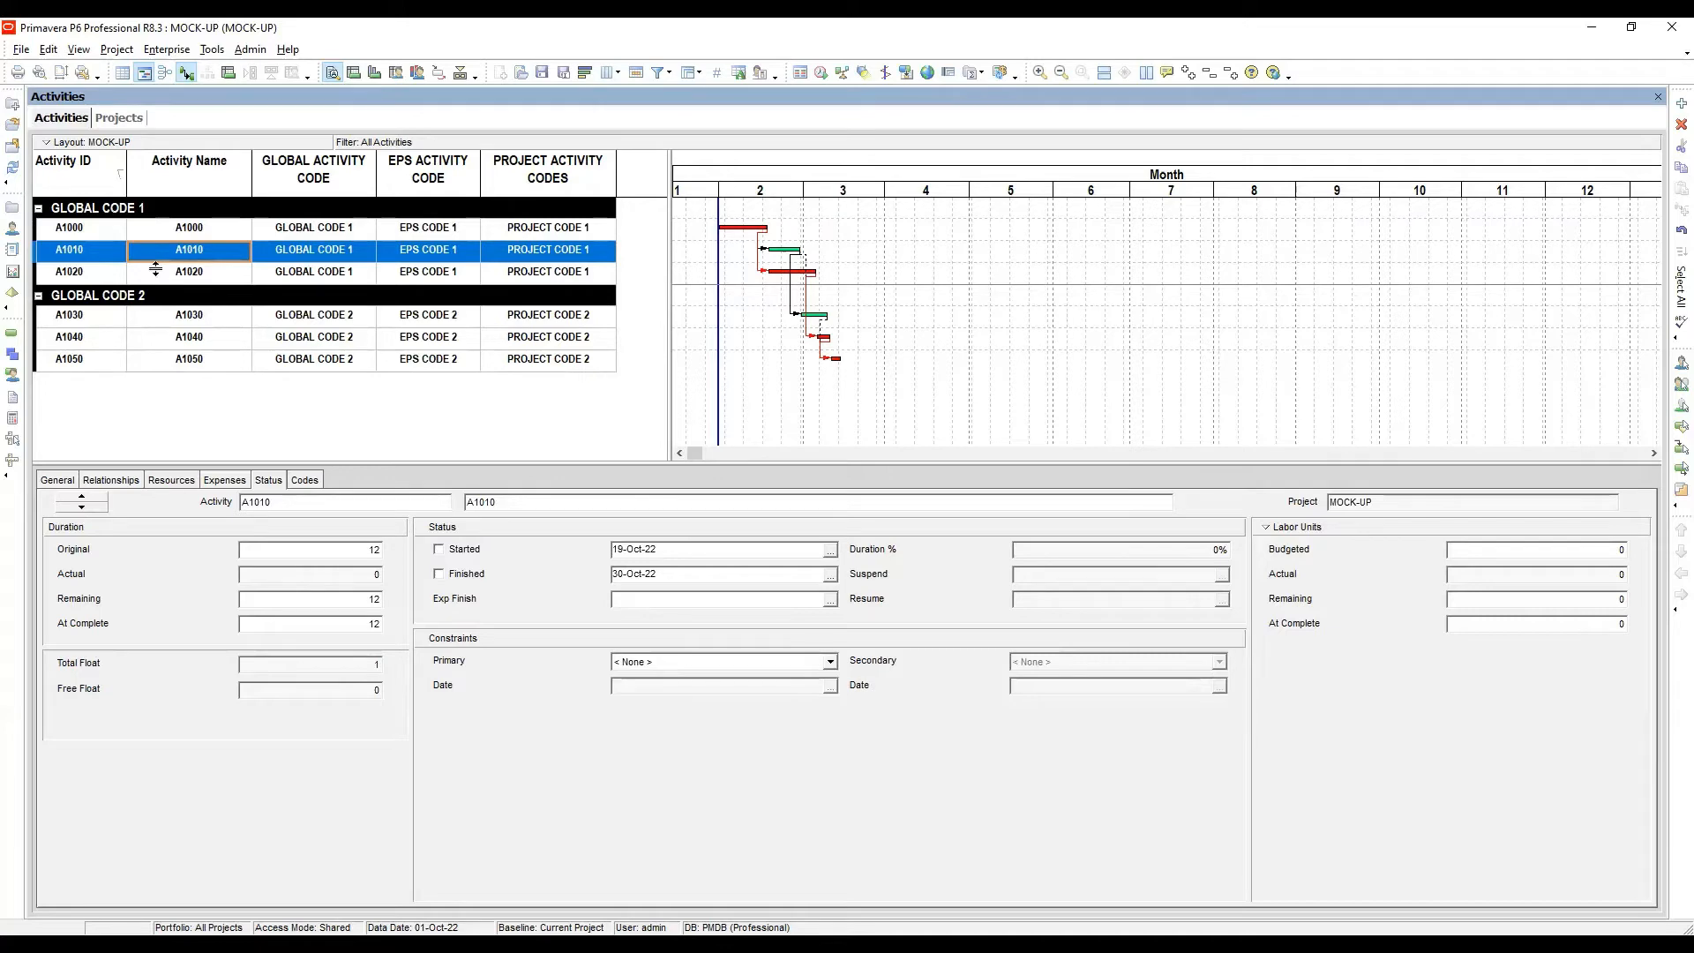
left_click(159, 275)
left_click(197, 231)
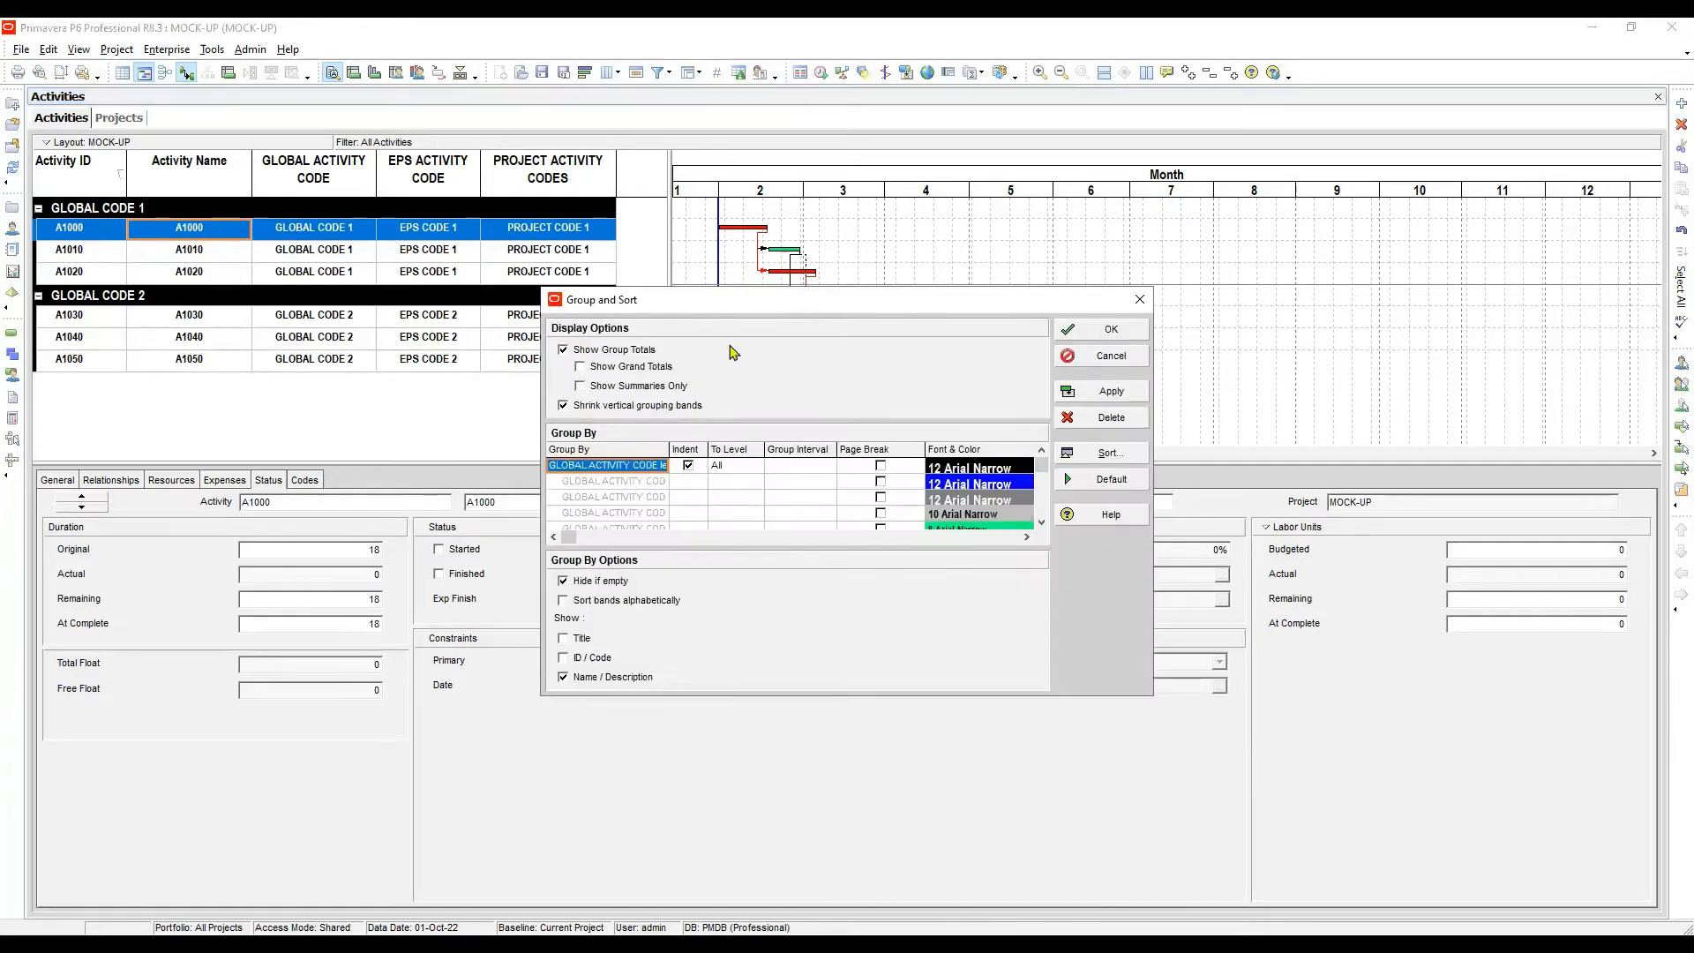
Group the activities by EPS ACTIVITY CODE and apply the grouping, widening the grouping field column to read full names
left_click_drag(756, 308, 875, 147)
left_click(744, 303)
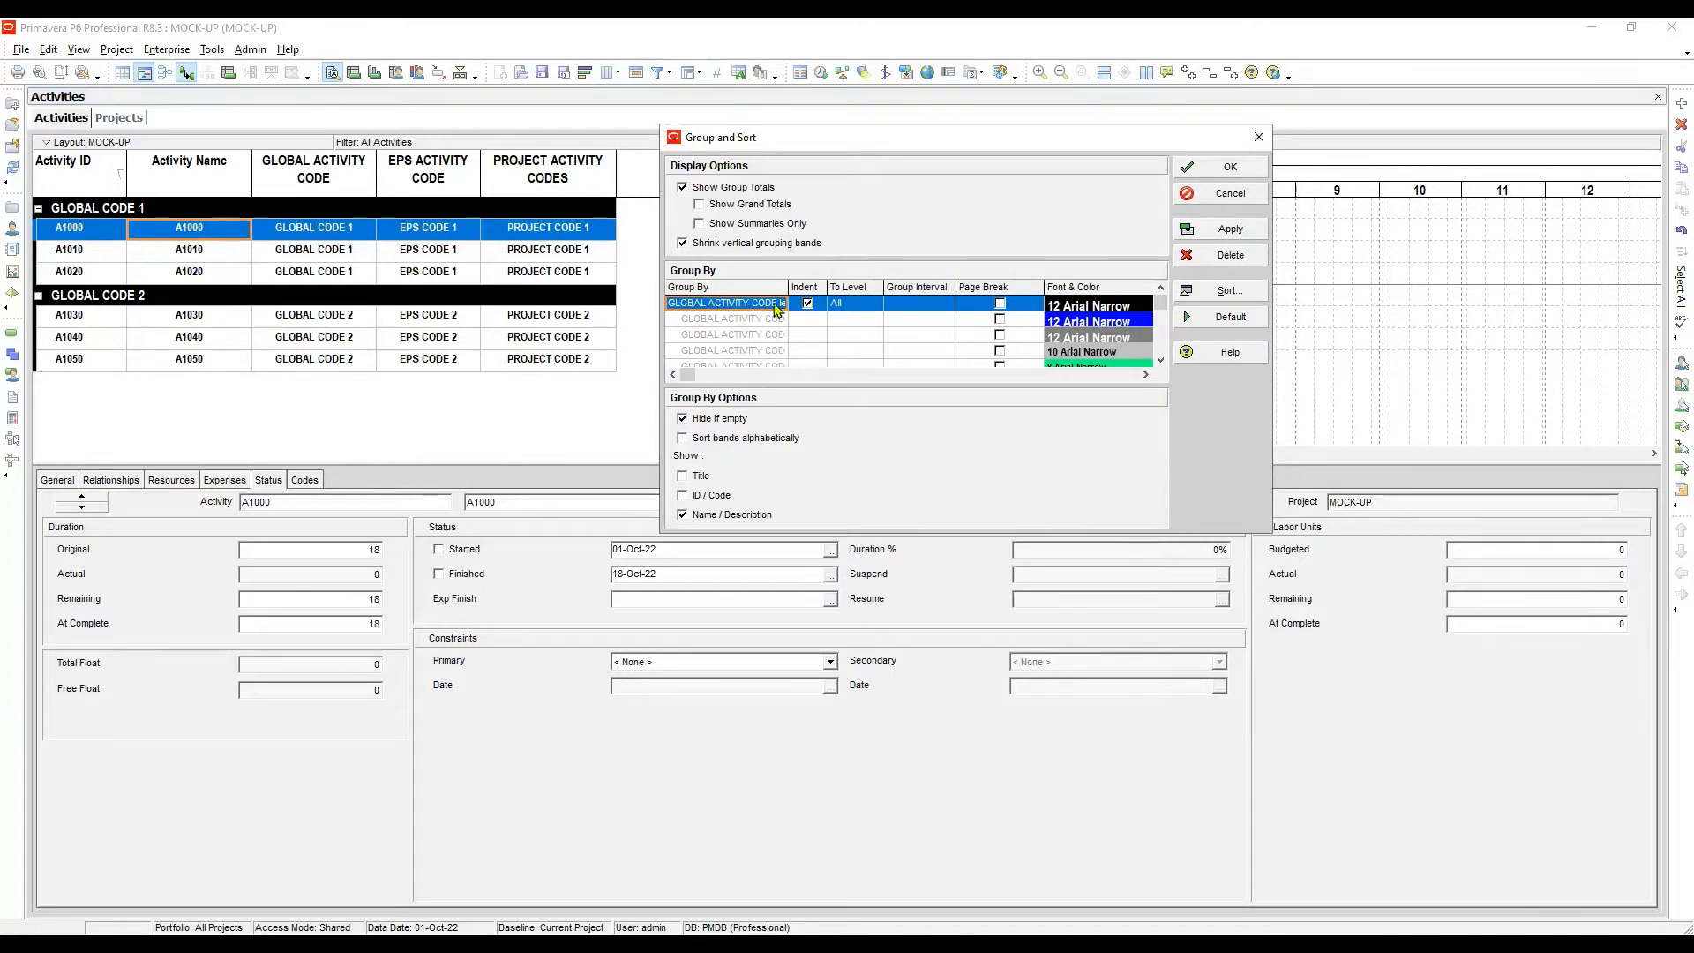
left_click_drag(789, 285, 874, 285)
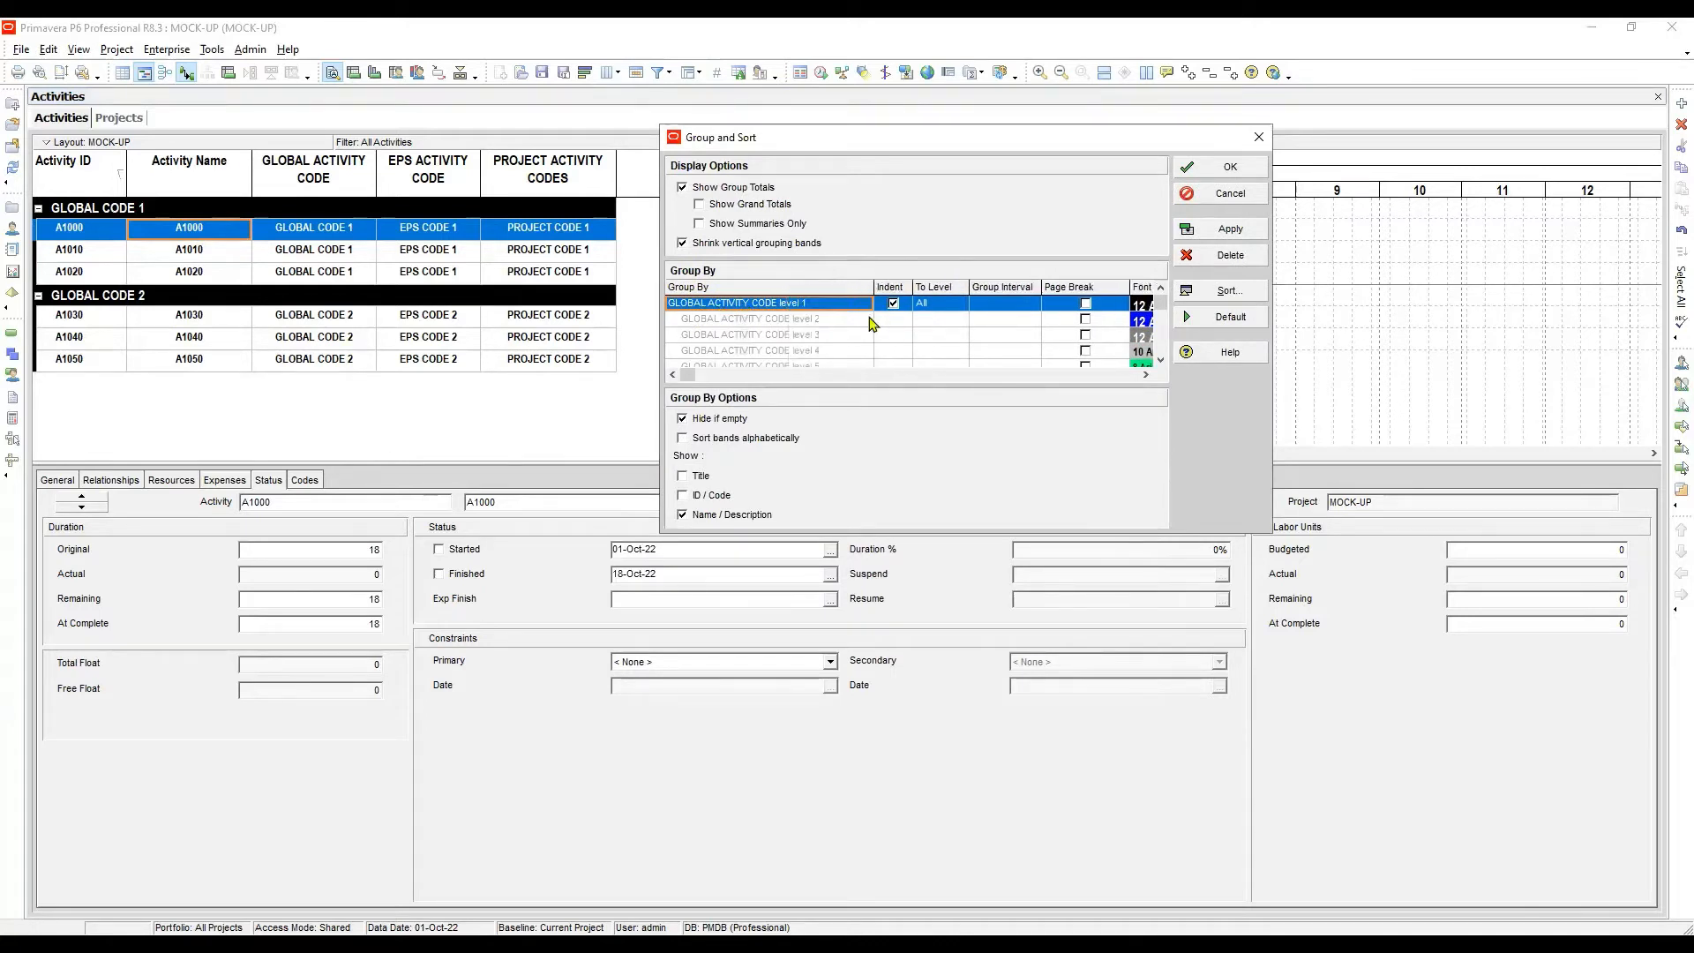
left_click(790, 308)
key("e")
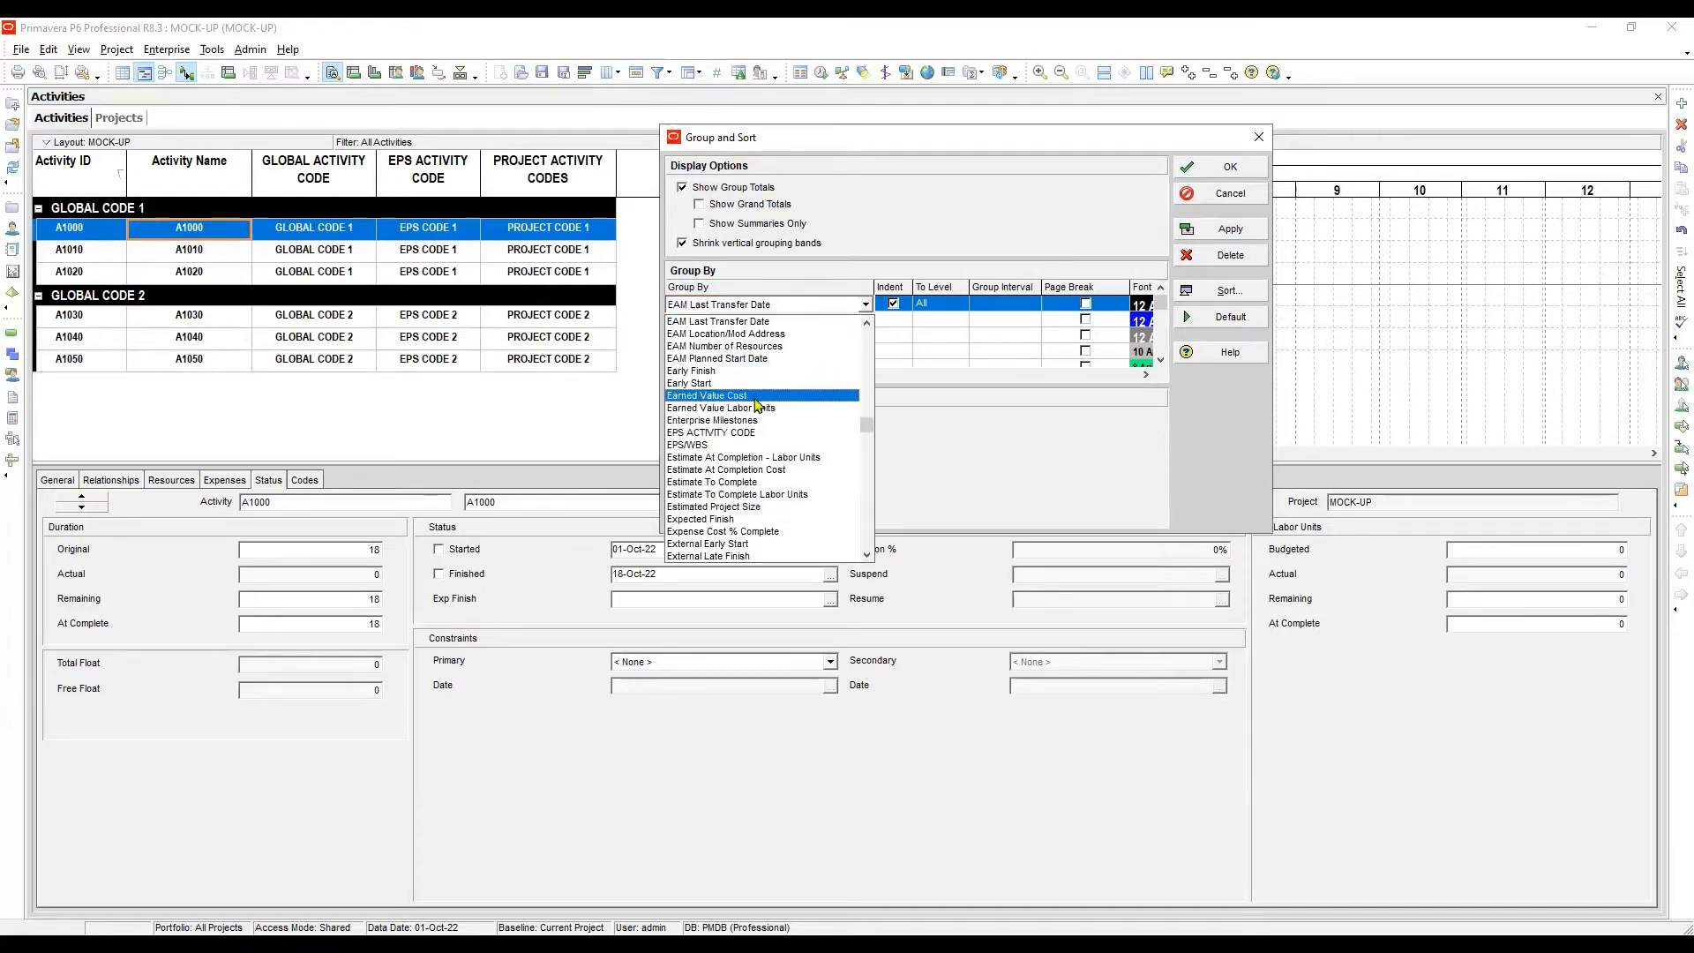
left_click(746, 434)
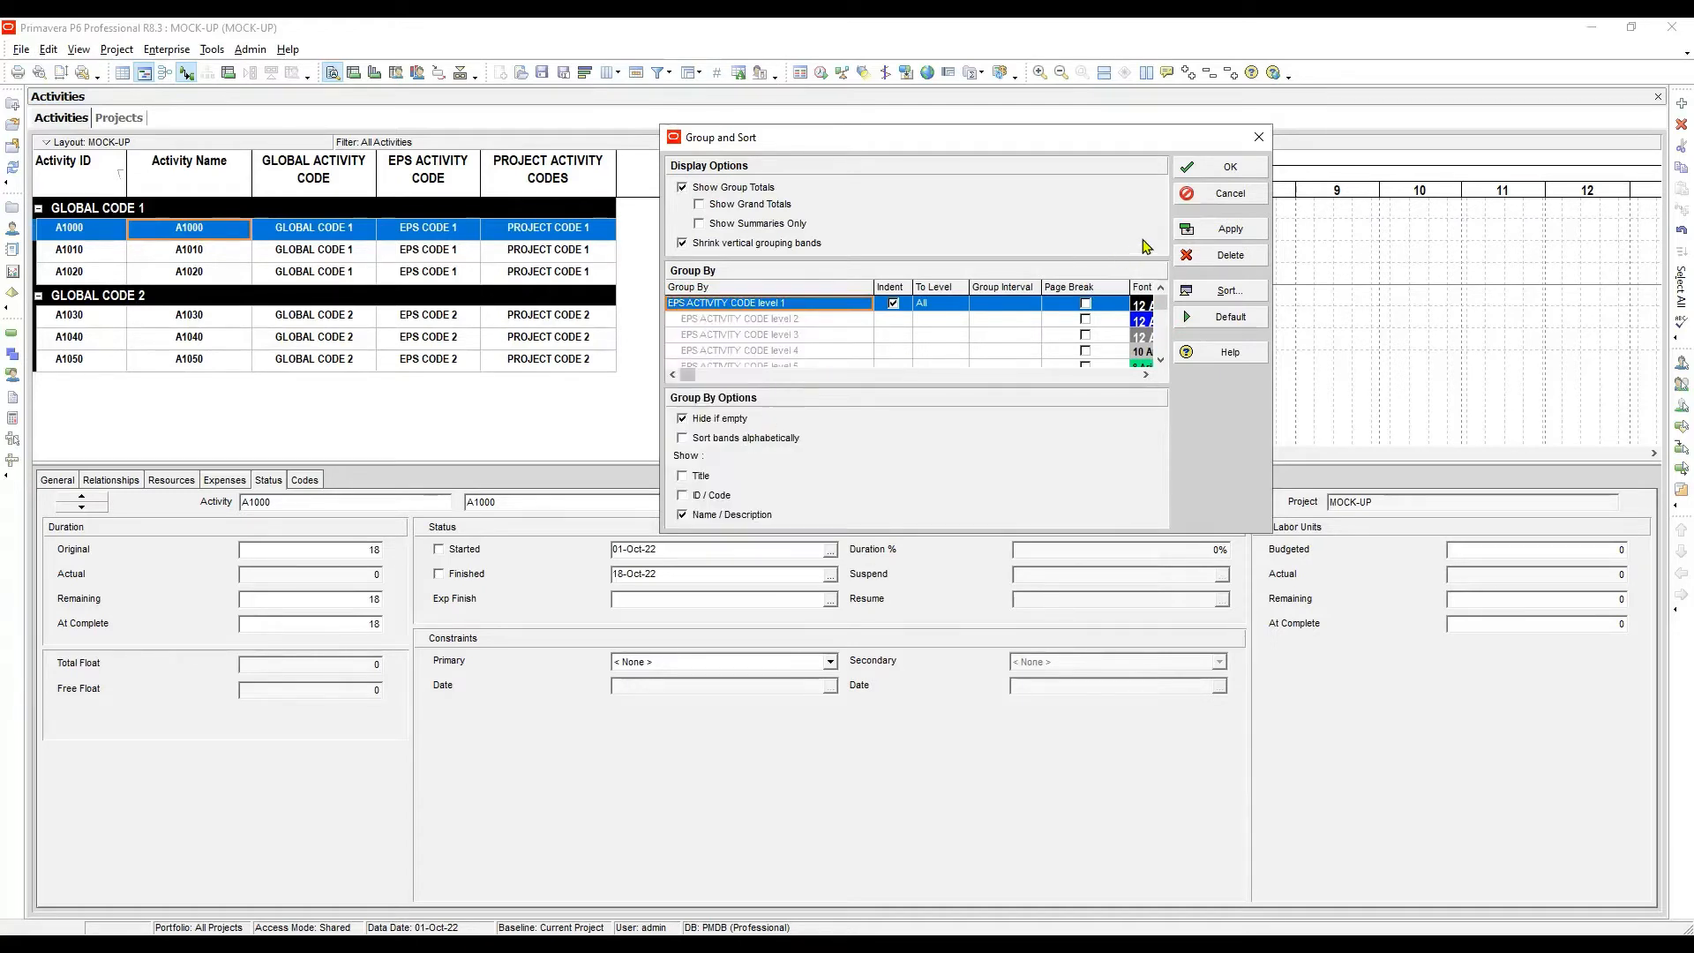
left_click(1234, 233)
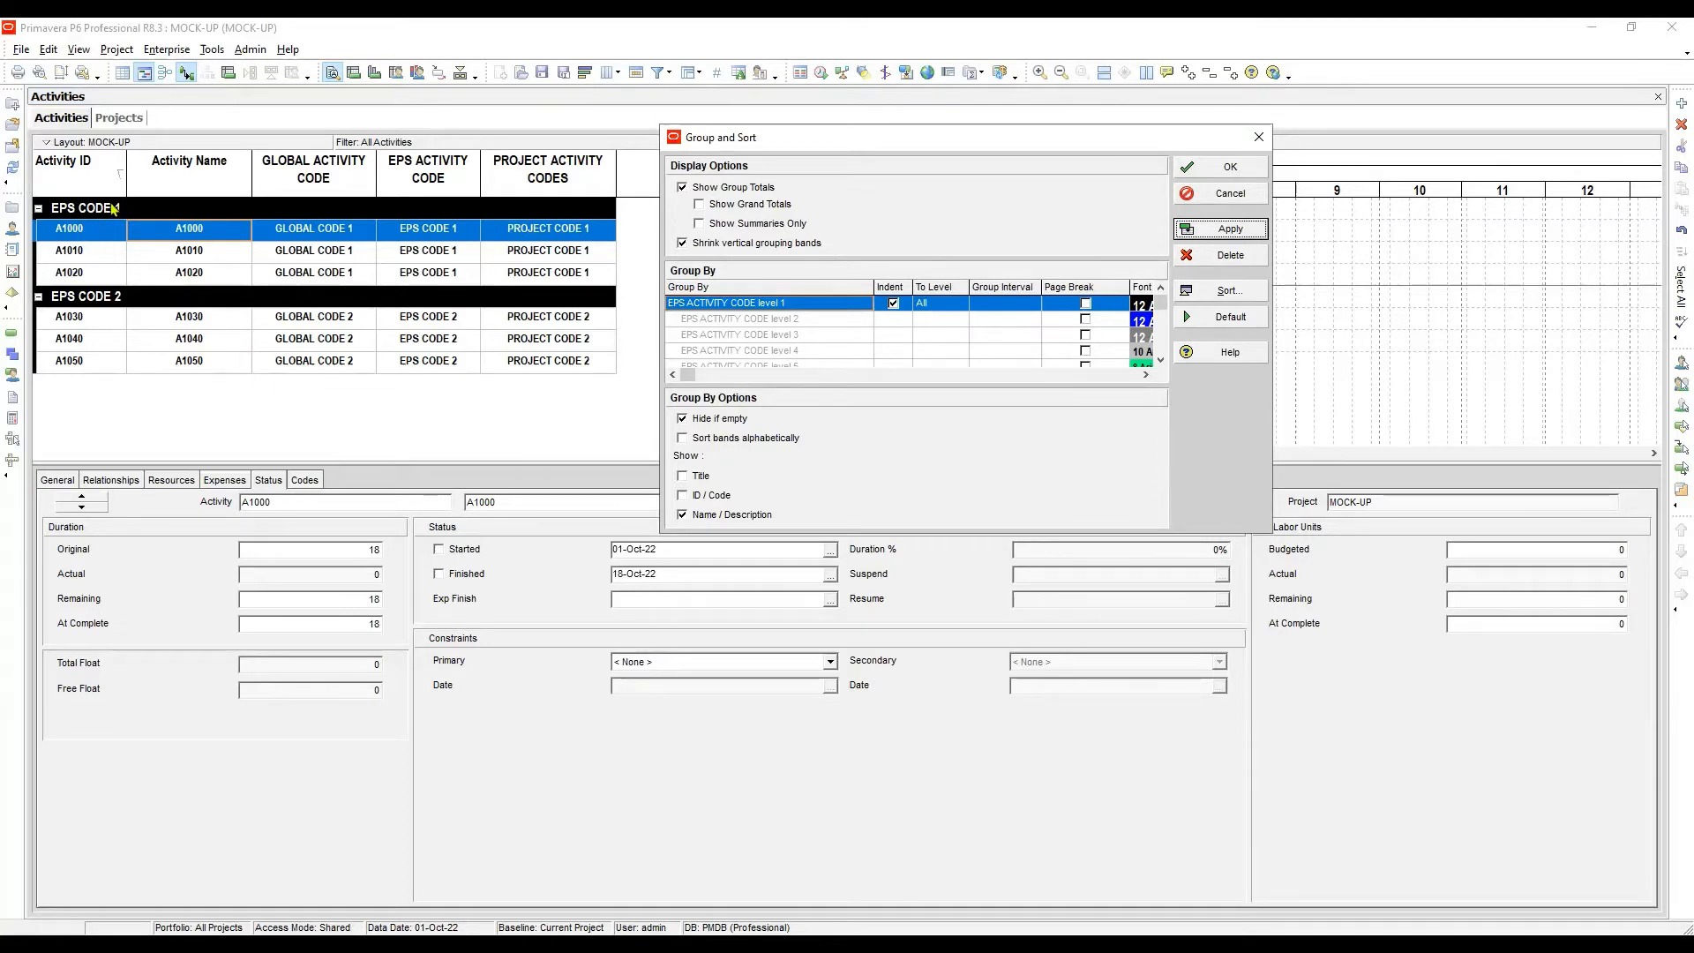
Group the activities by PROJECT ACTIVITY CODES, apply the grouping and close the grouping settings
left_click(777, 304)
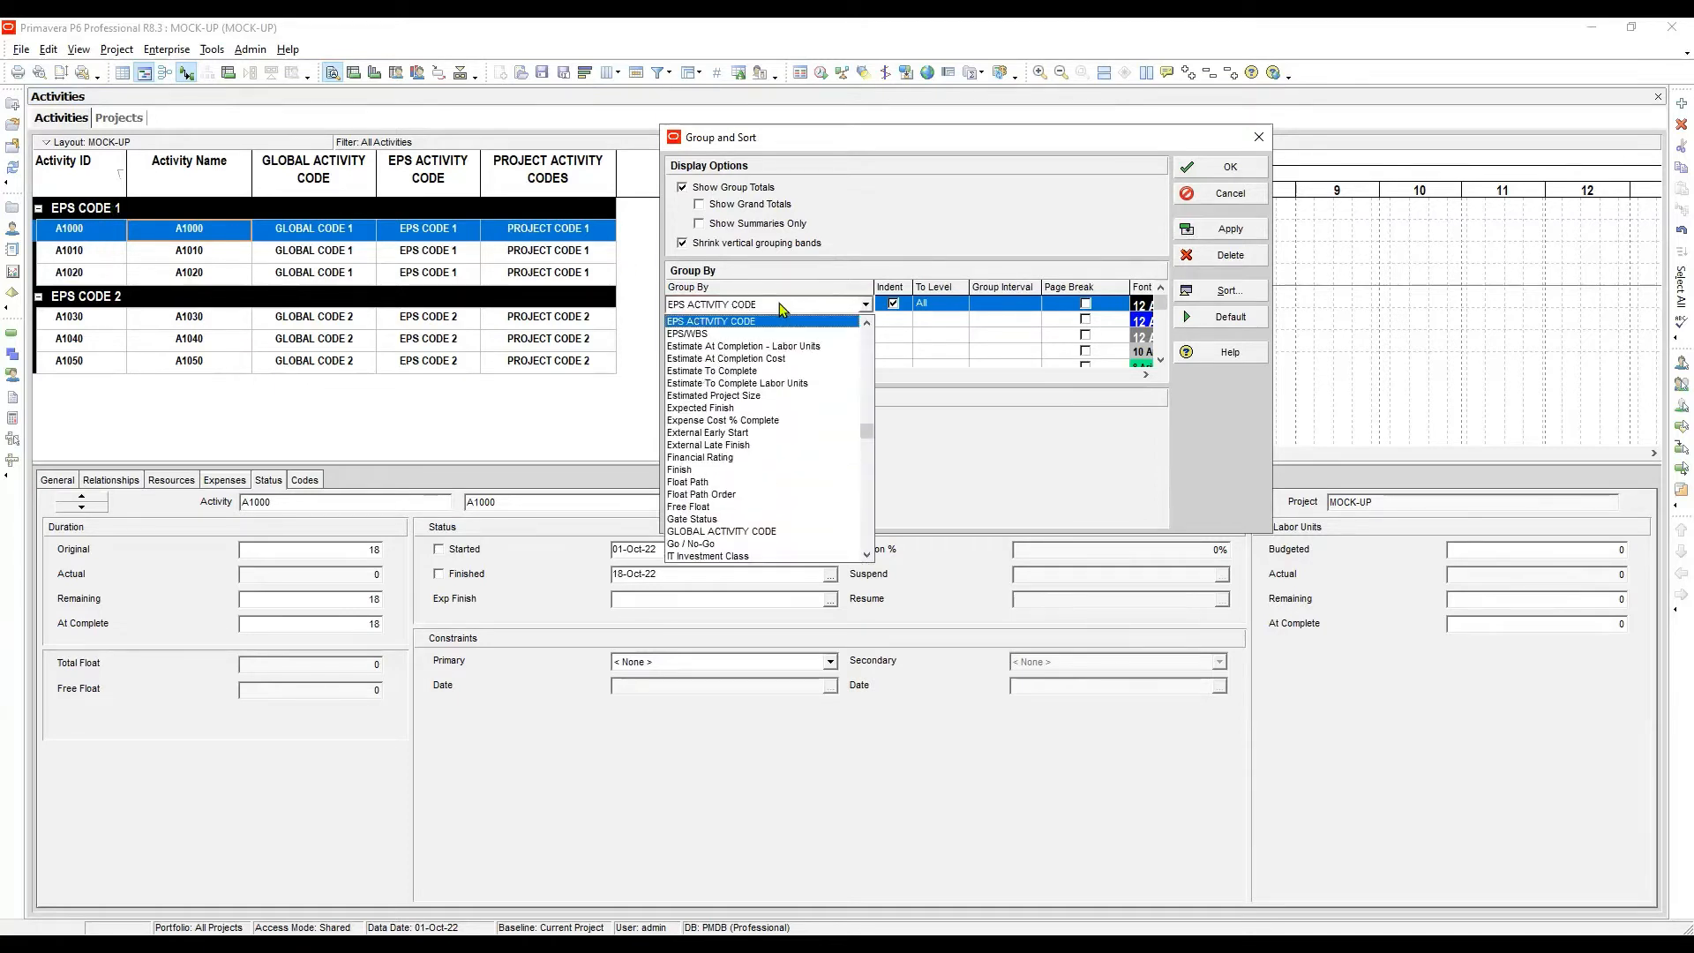
key("p")
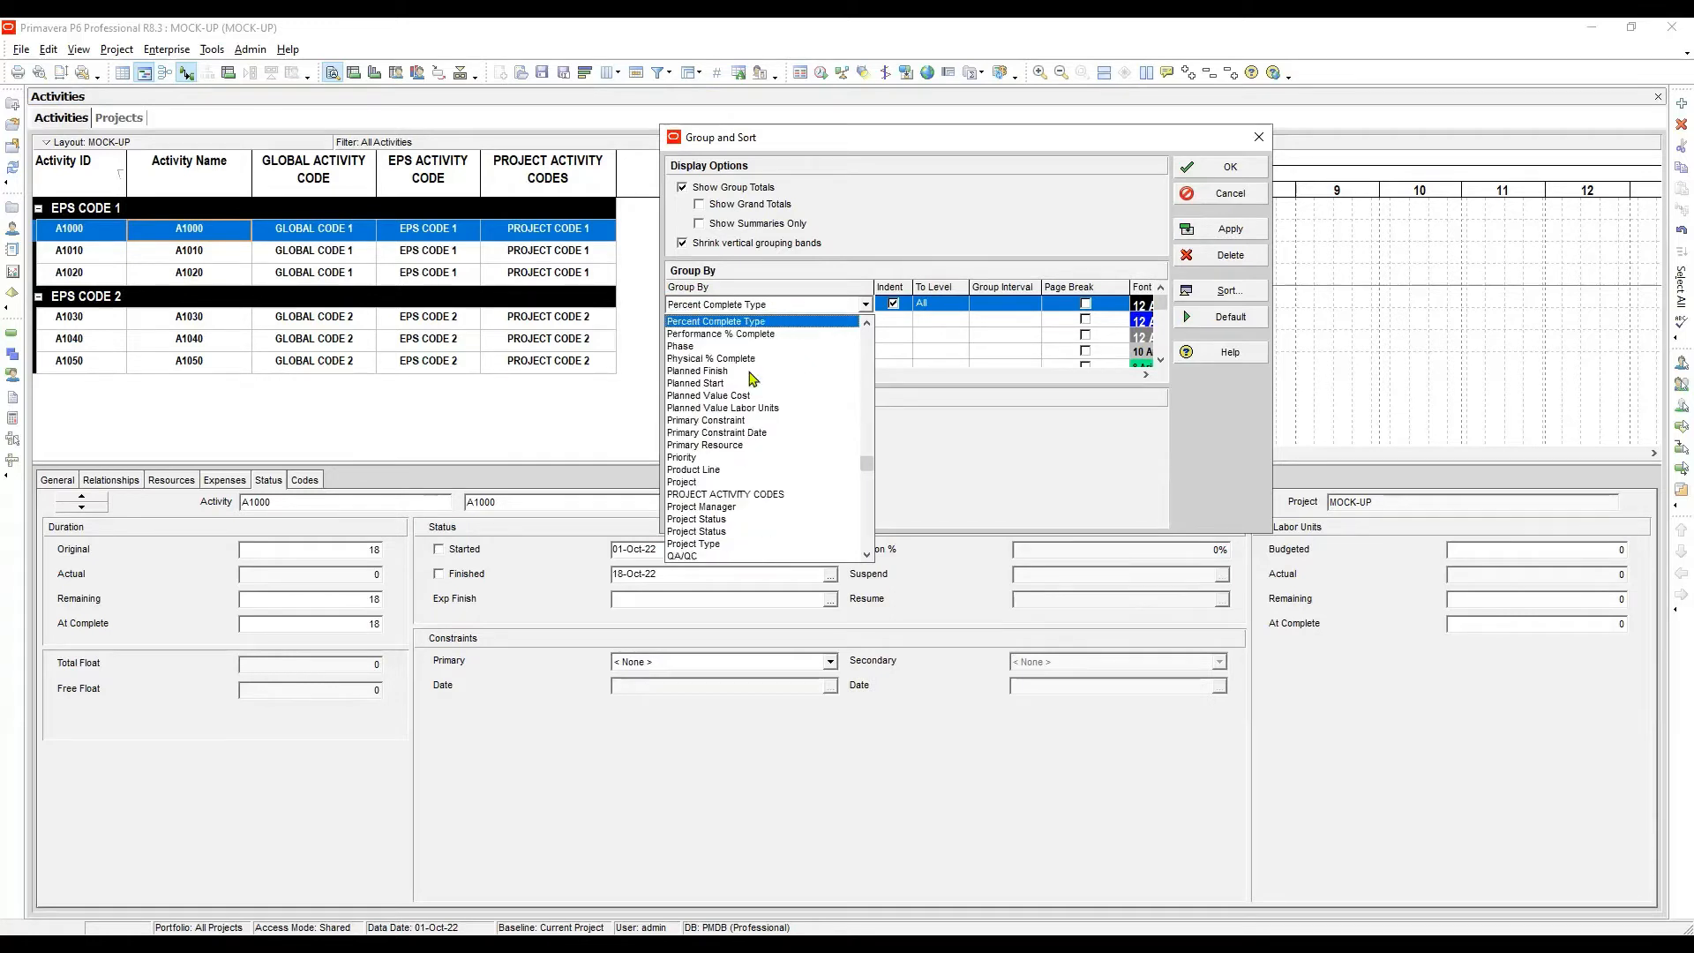
left_click(746, 495)
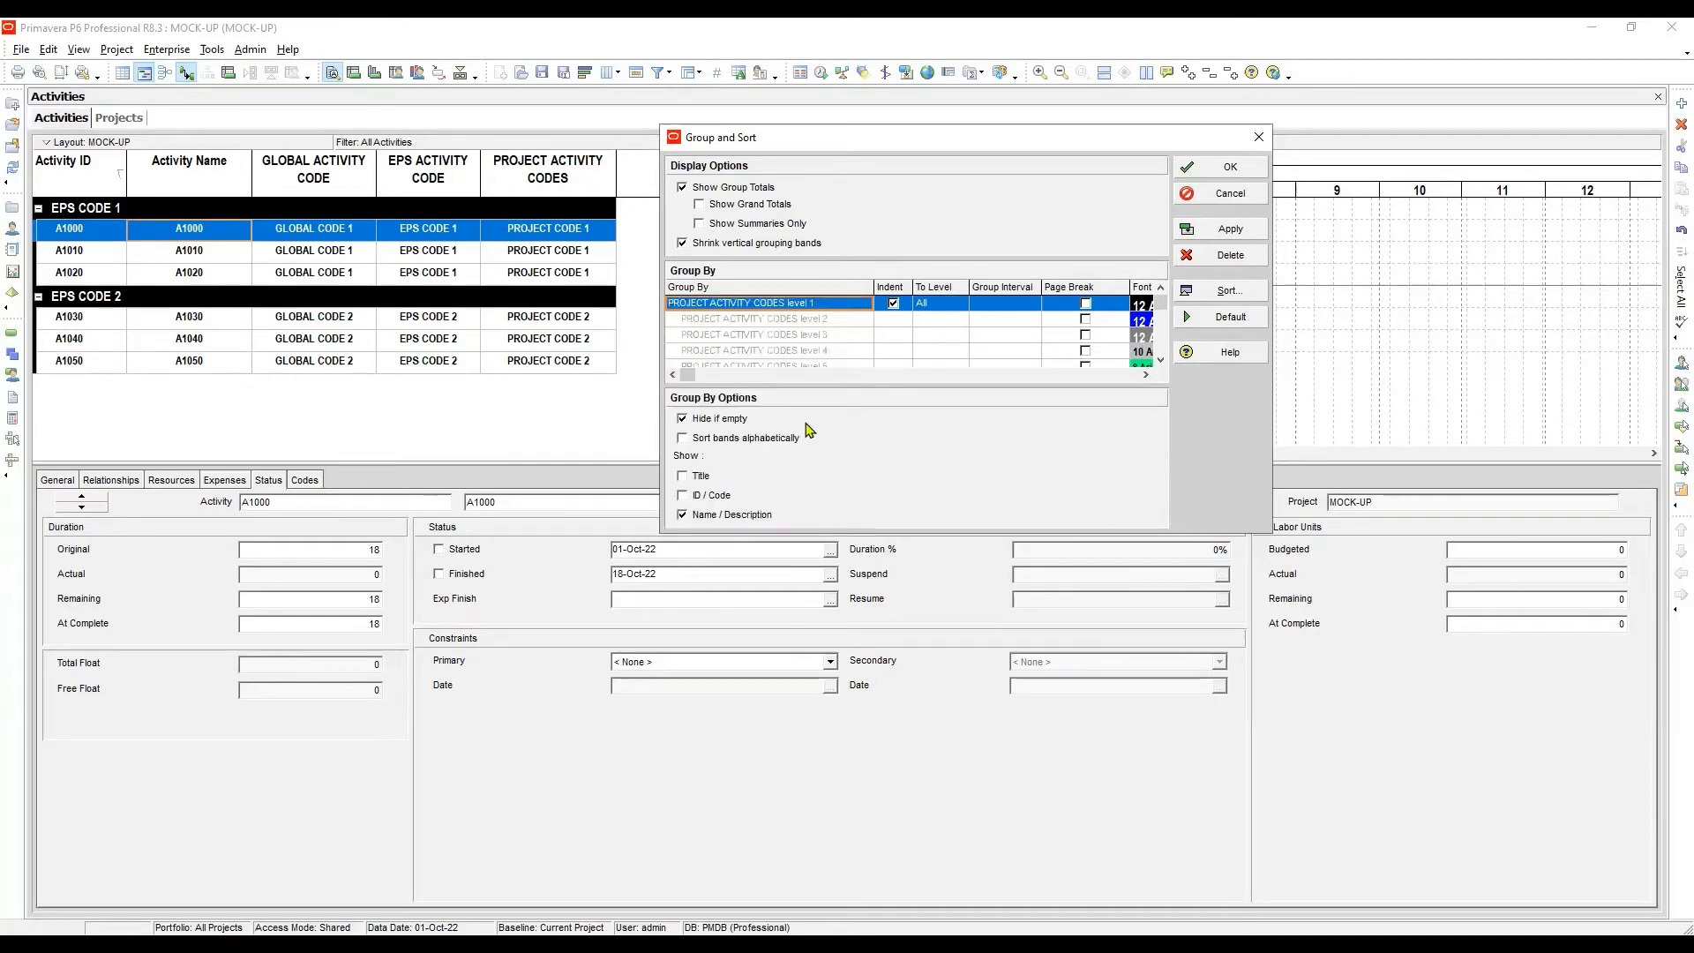
left_click(1231, 229)
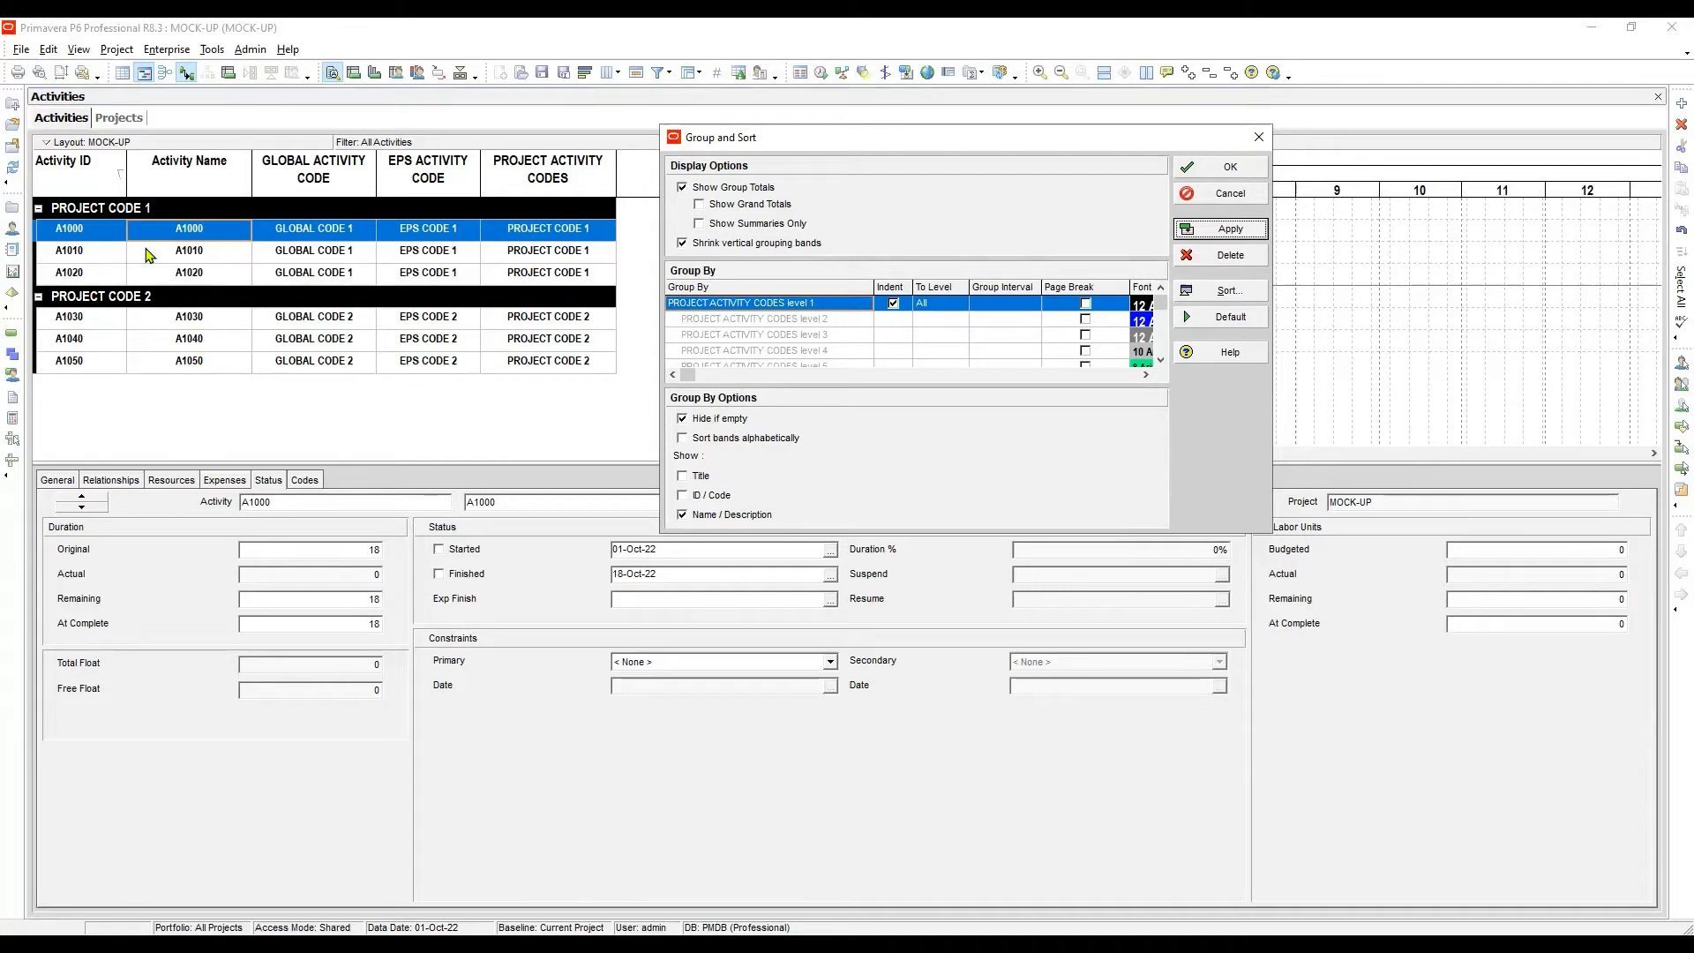
left_click(1232, 170)
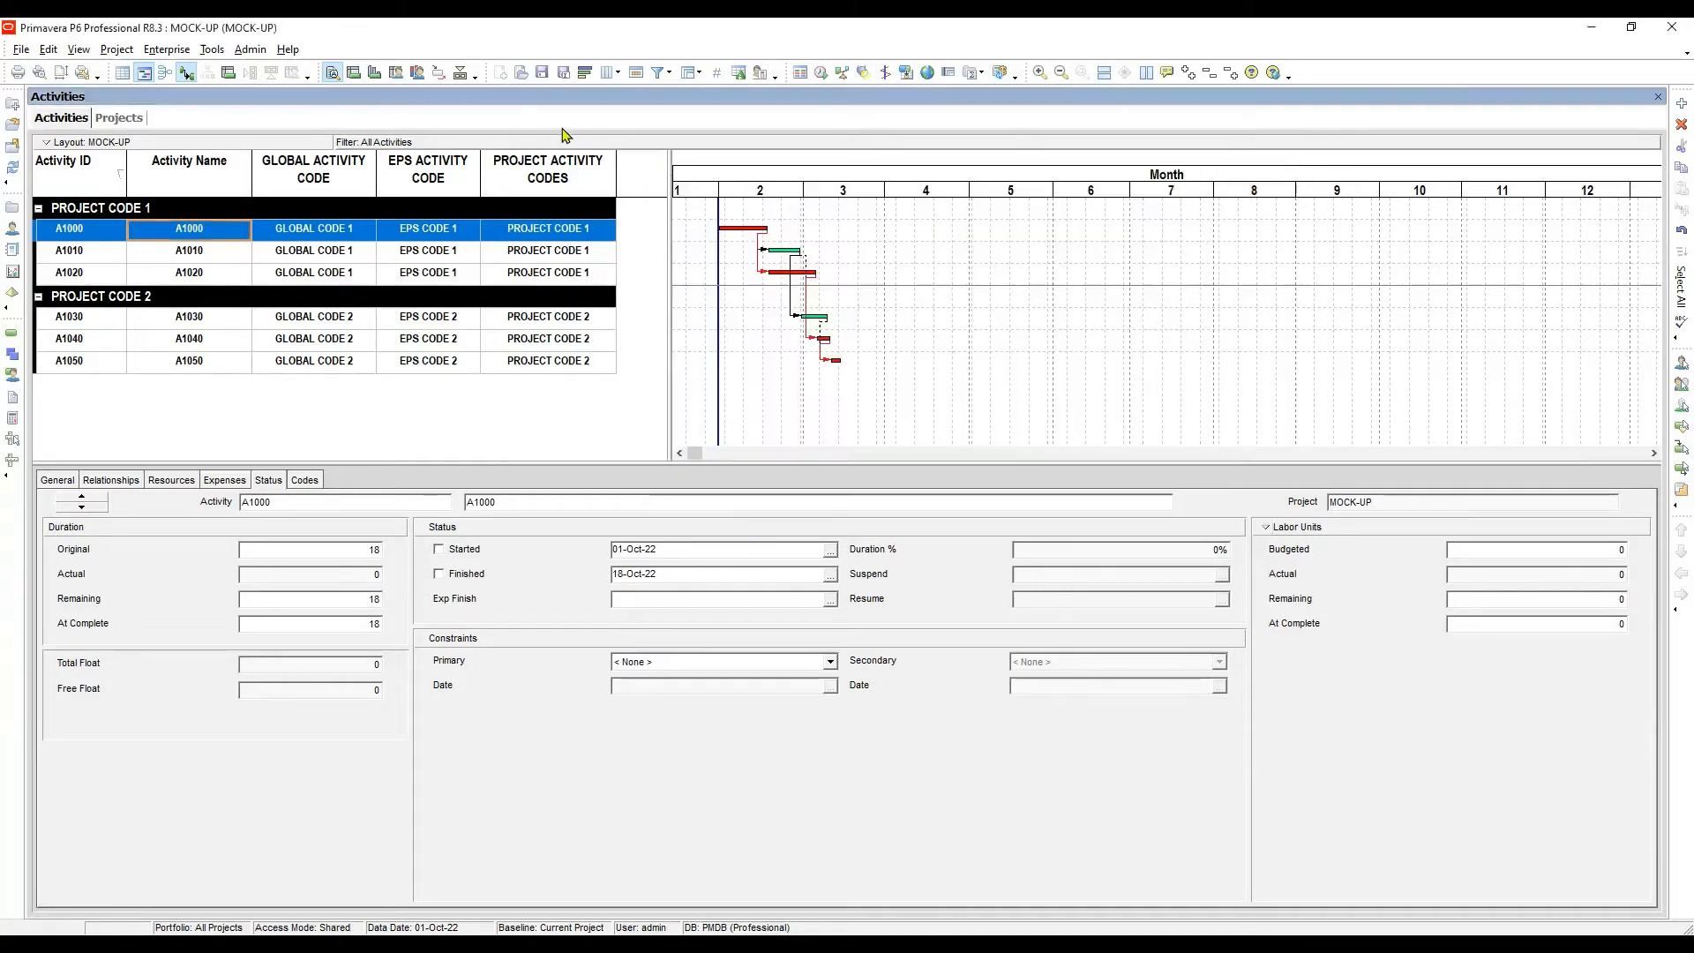
Save the current layout as MOCK-UP_1 for the project and delete the old MOCK-UP project layout
left_click(544, 73)
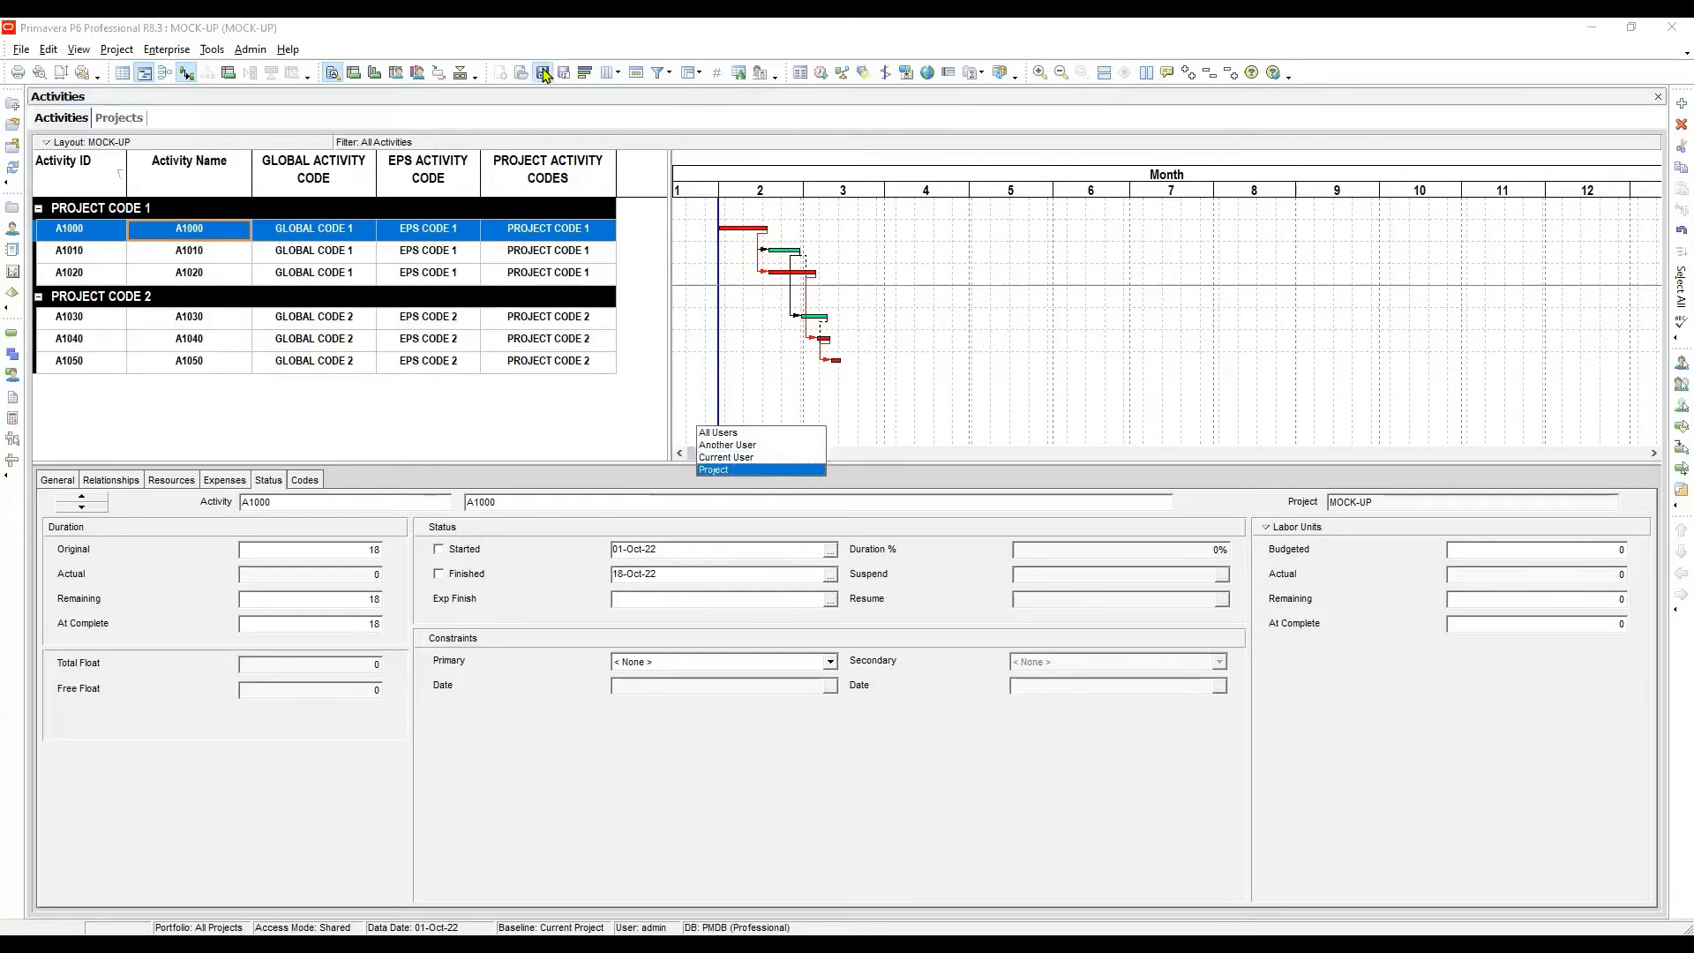
key("Return")
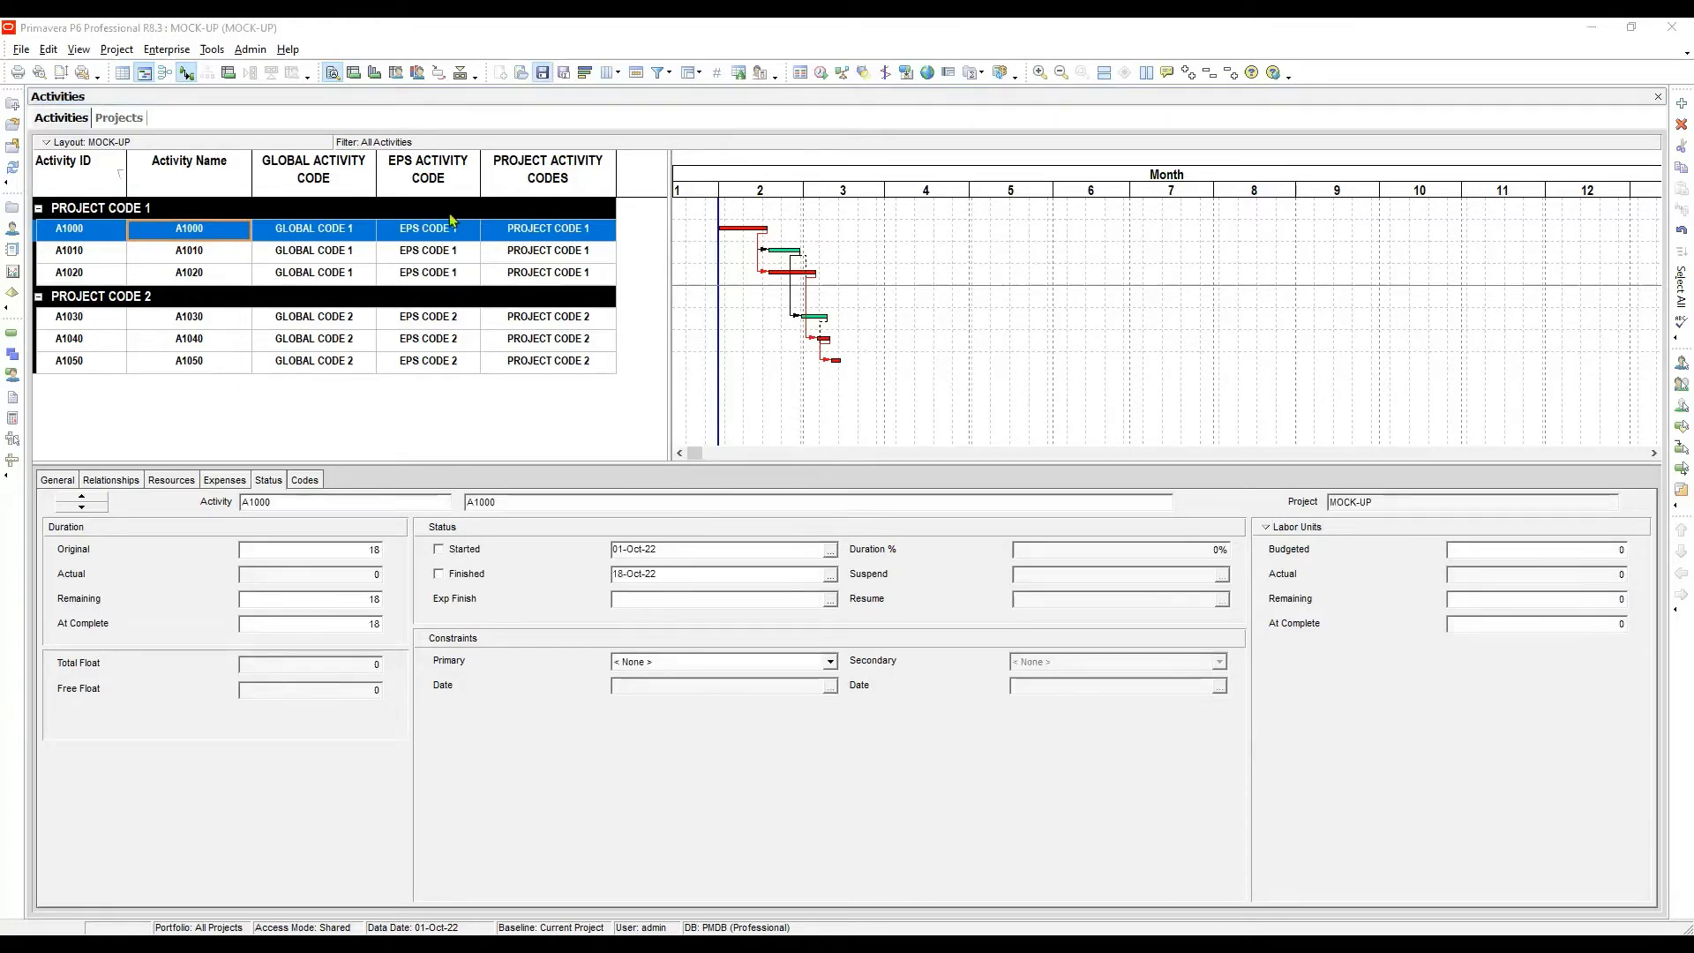
left_click(521, 73)
left_click(777, 589)
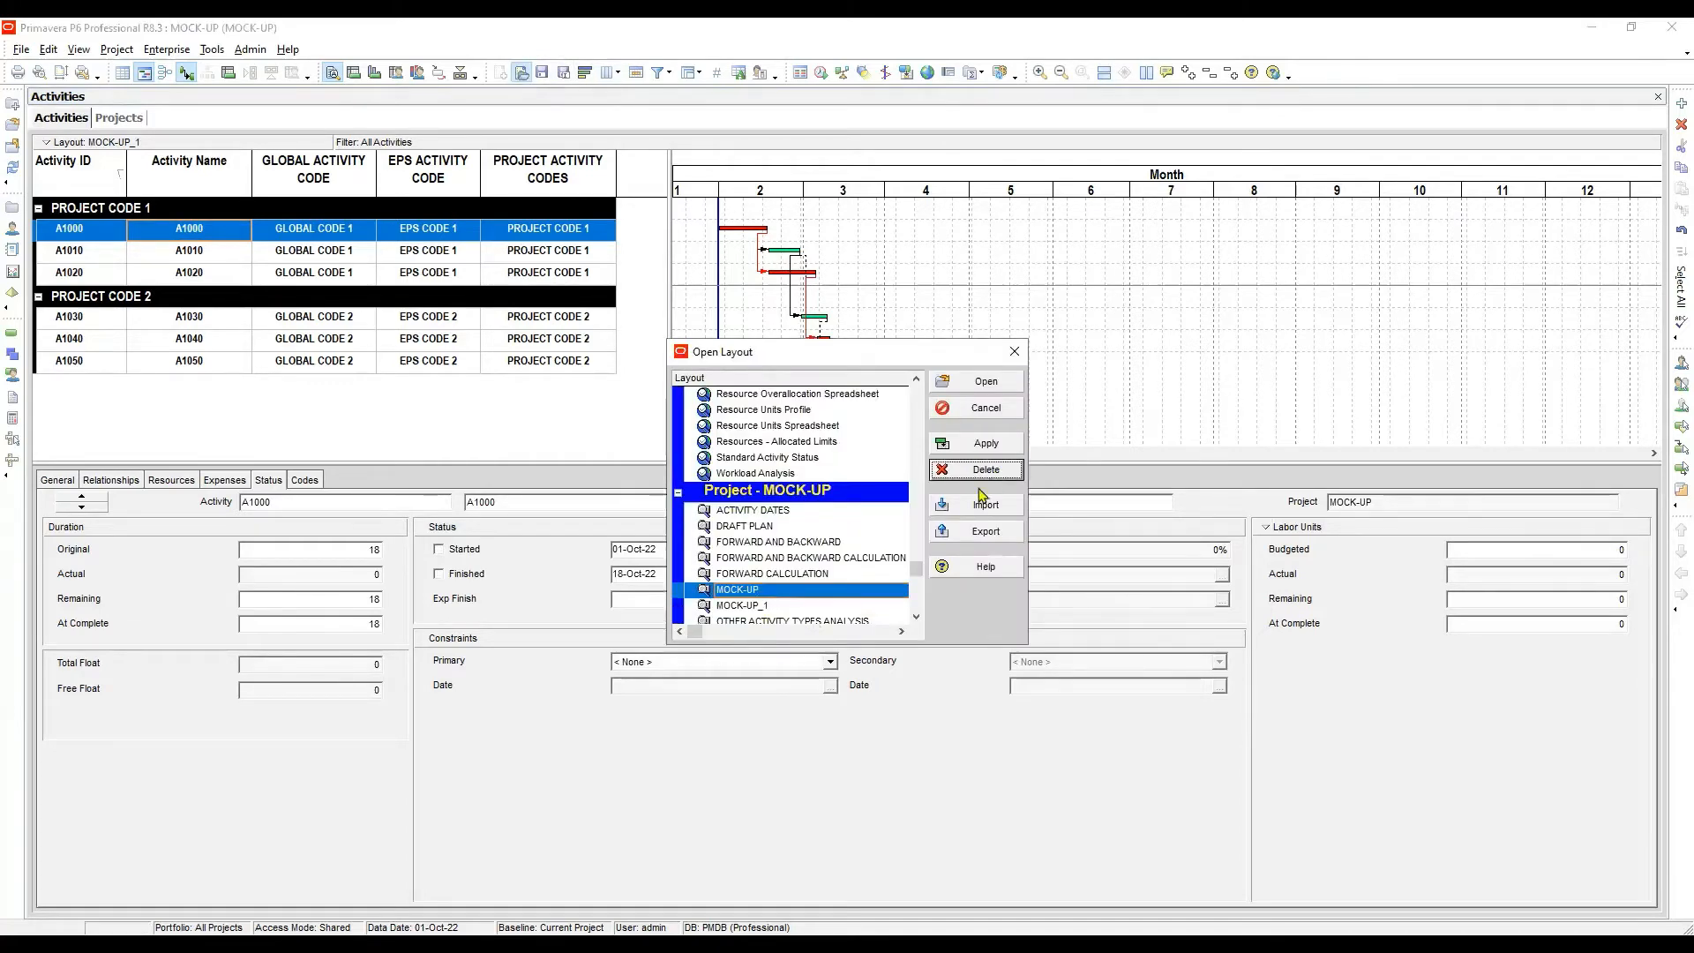
Rename the MOCK-UP_1 layout as MOCK-UP, apply it and open it
left_click(798, 589)
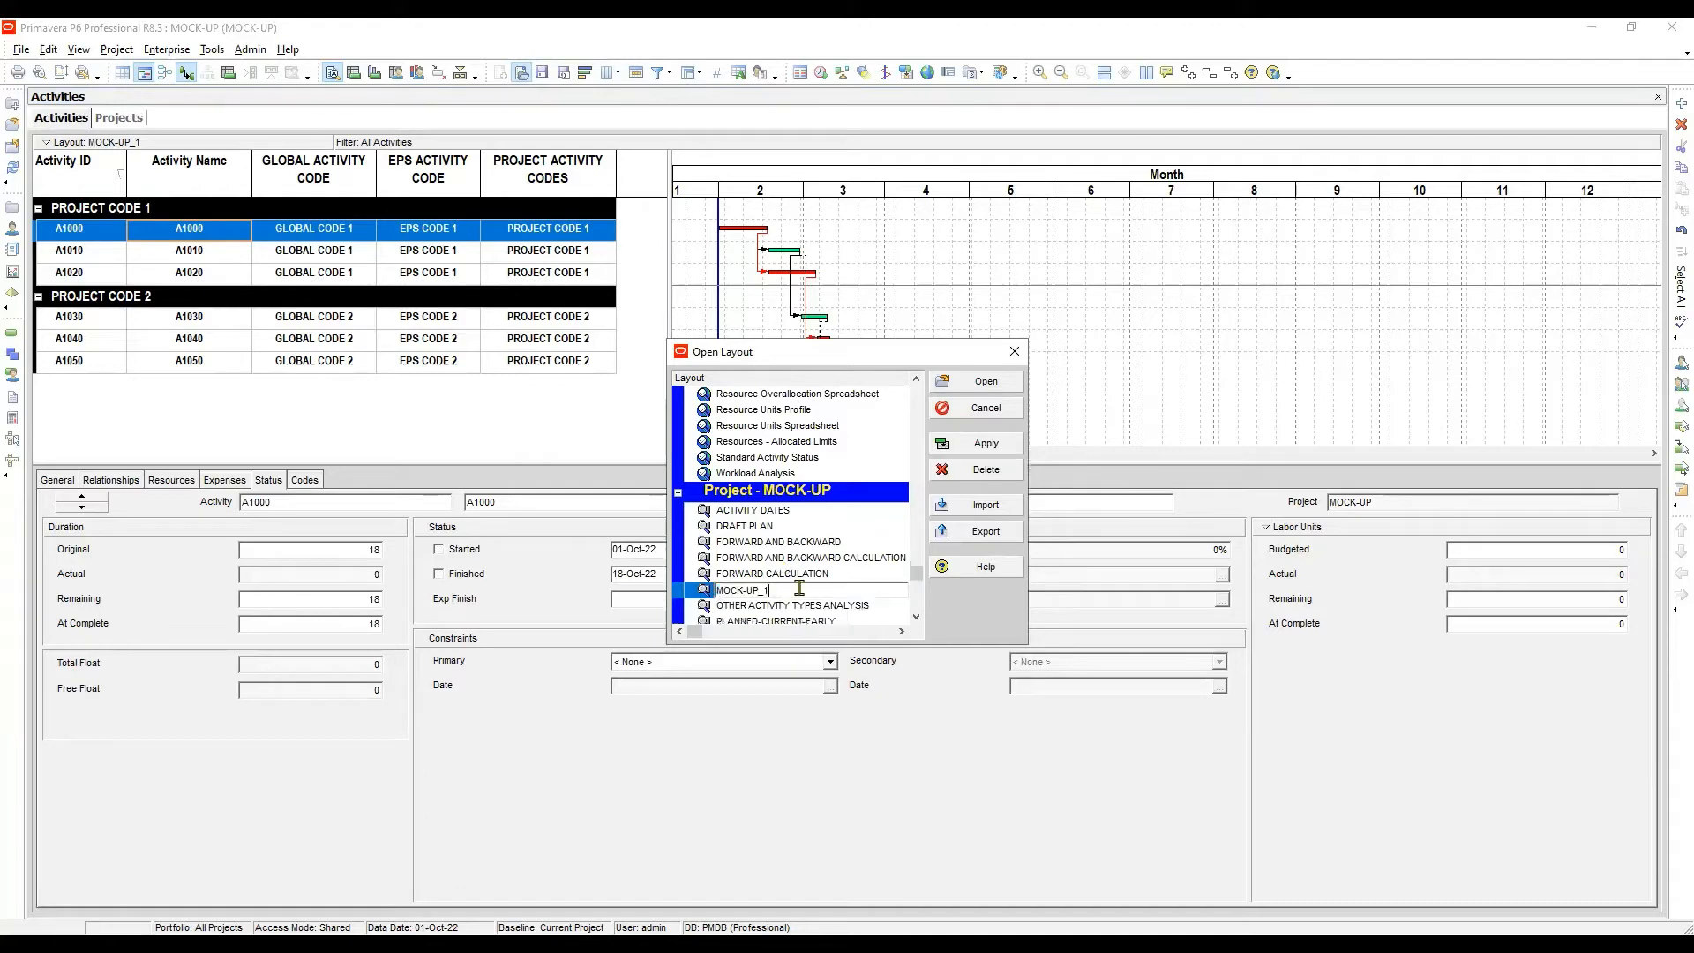
left_click(987, 443)
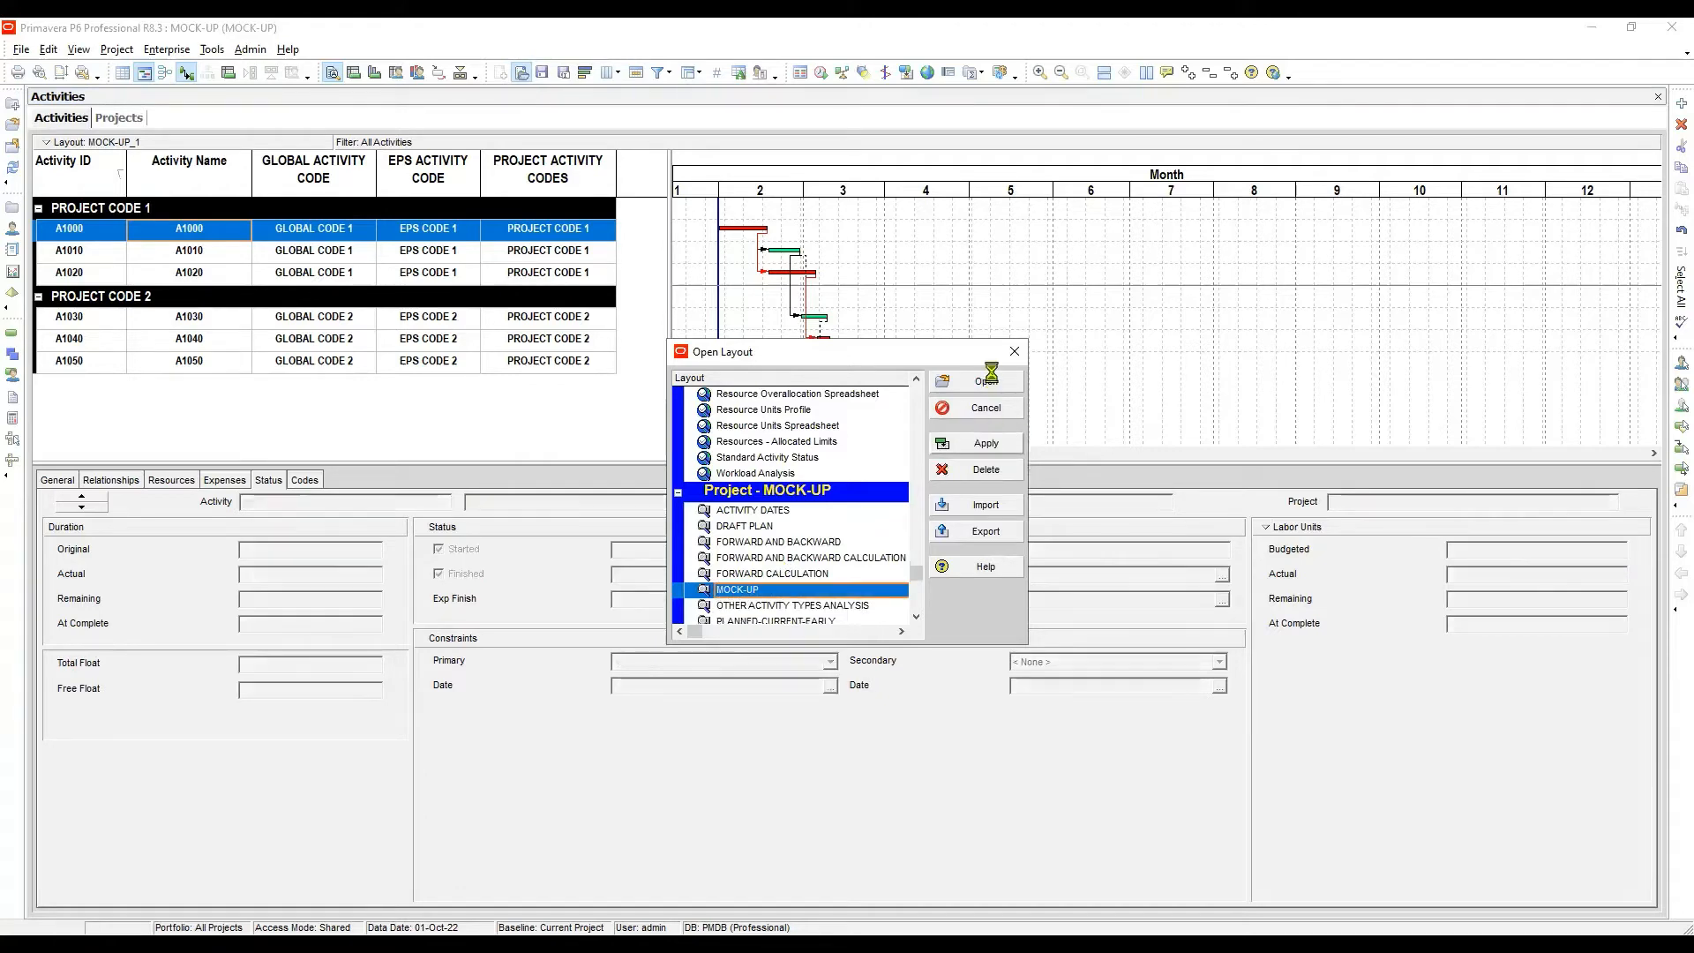
left_click(986, 381)
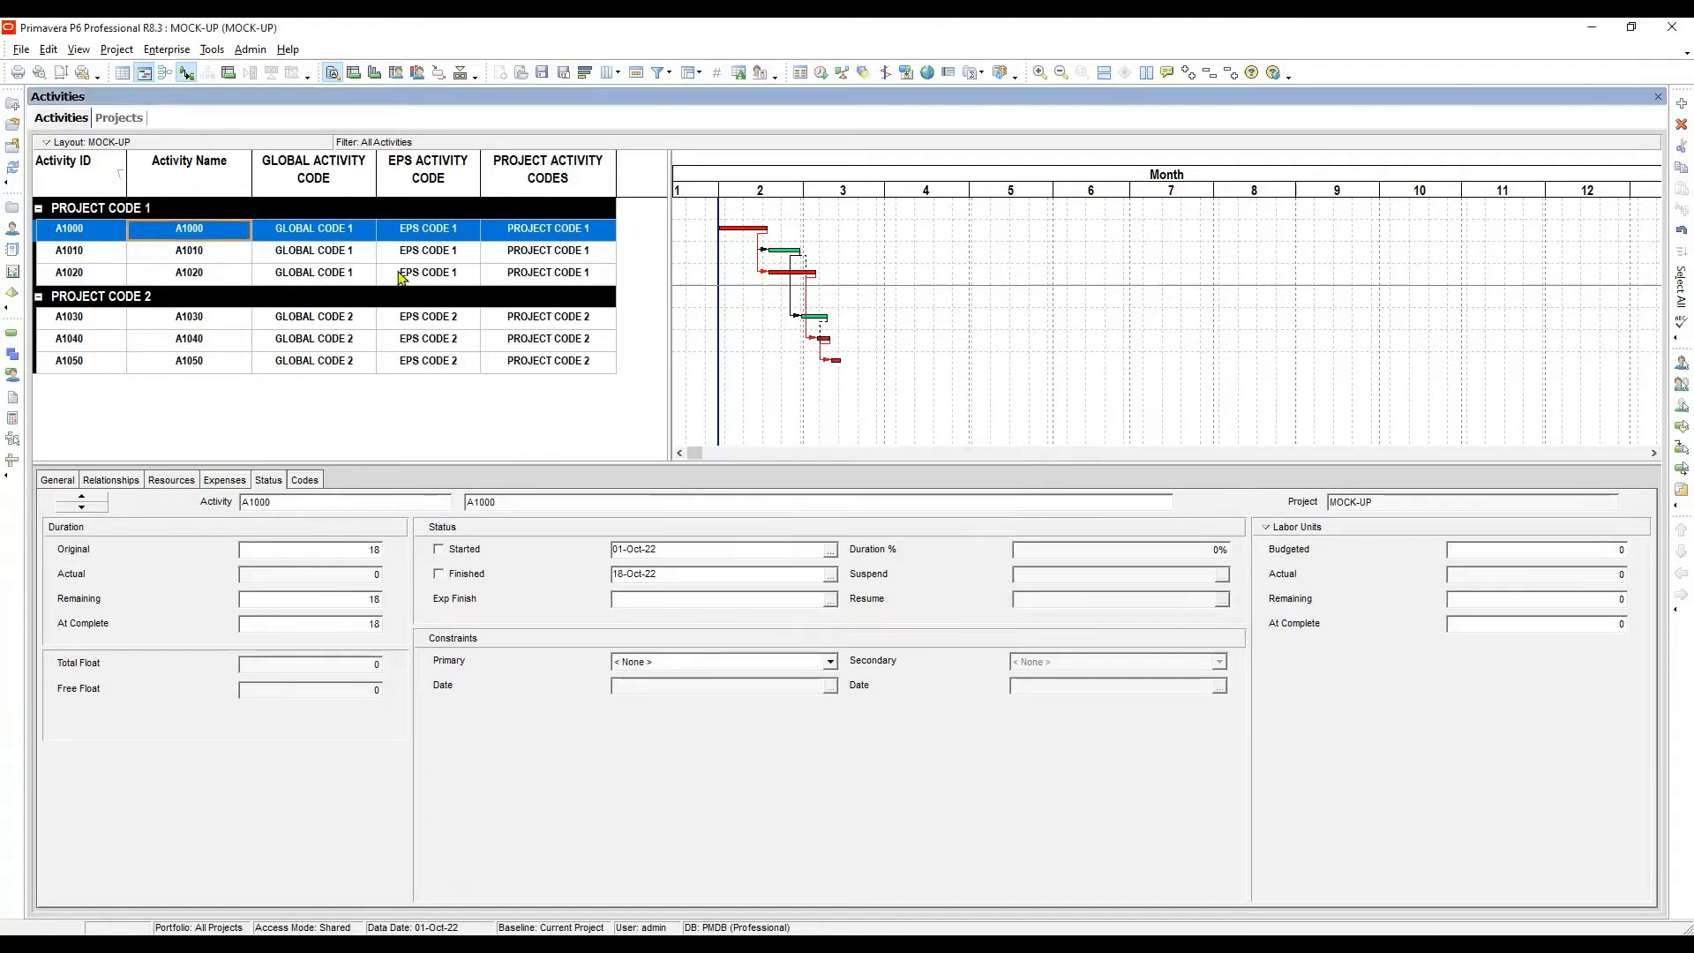
left_click(327, 248)
left_click(327, 232)
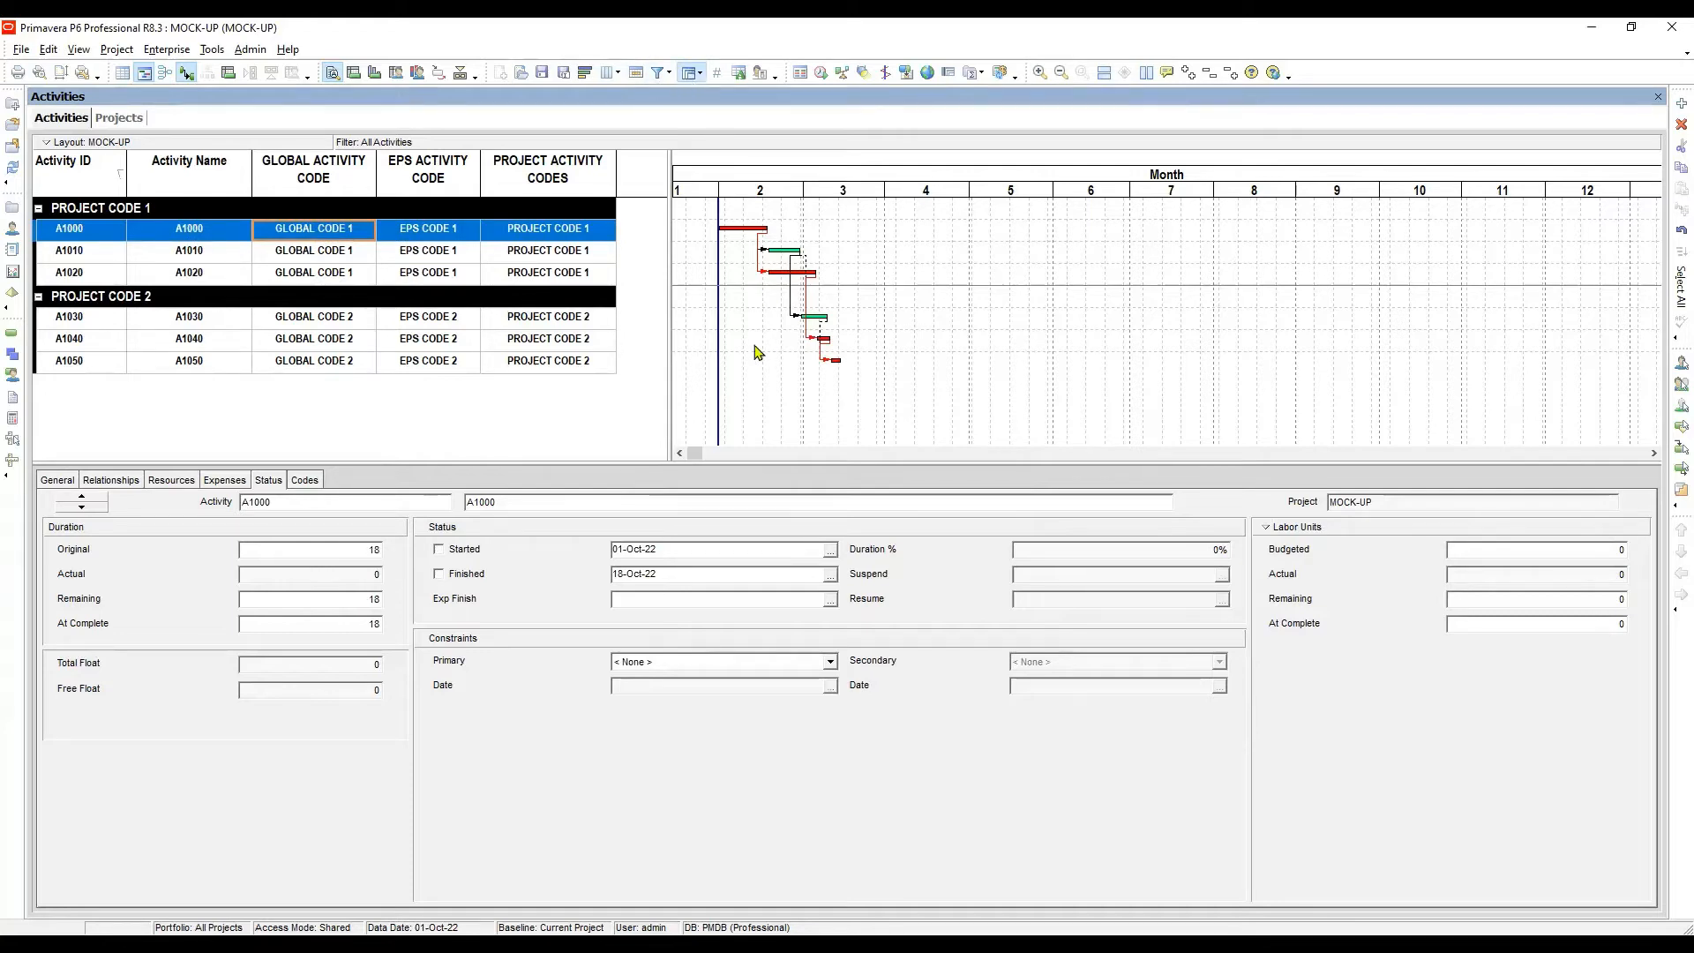
Group the activities by GLOBAL ACTIVITY CODE and apply the grouping
left_click(687, 74)
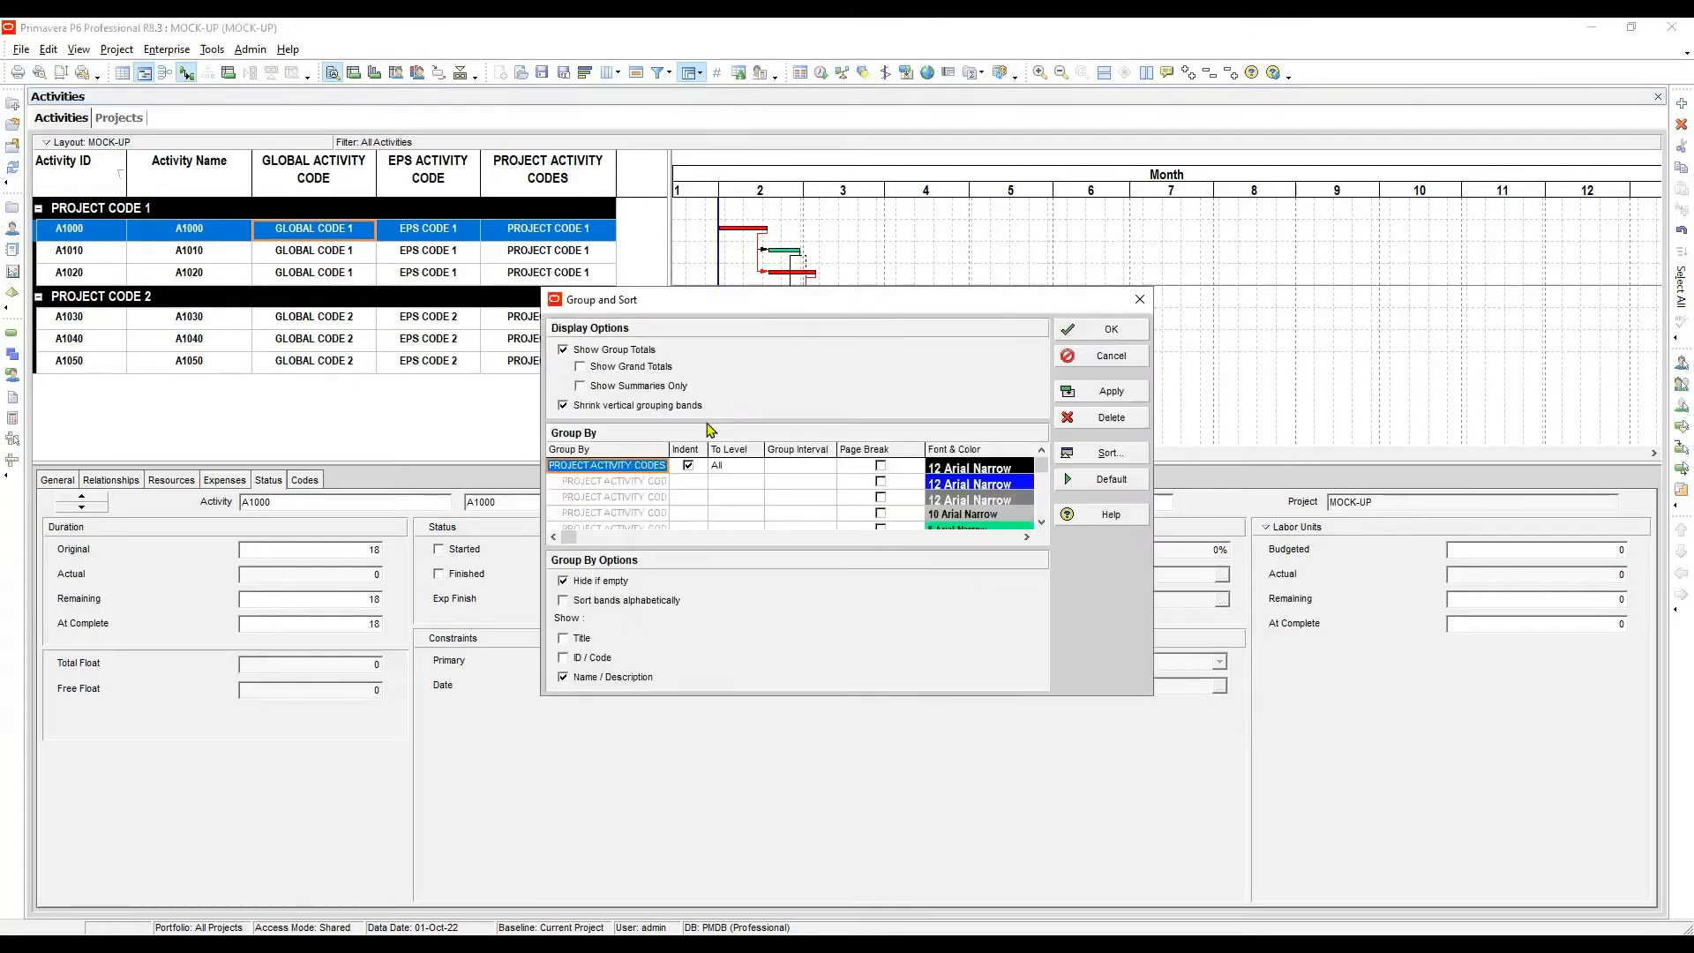
left_click(626, 465)
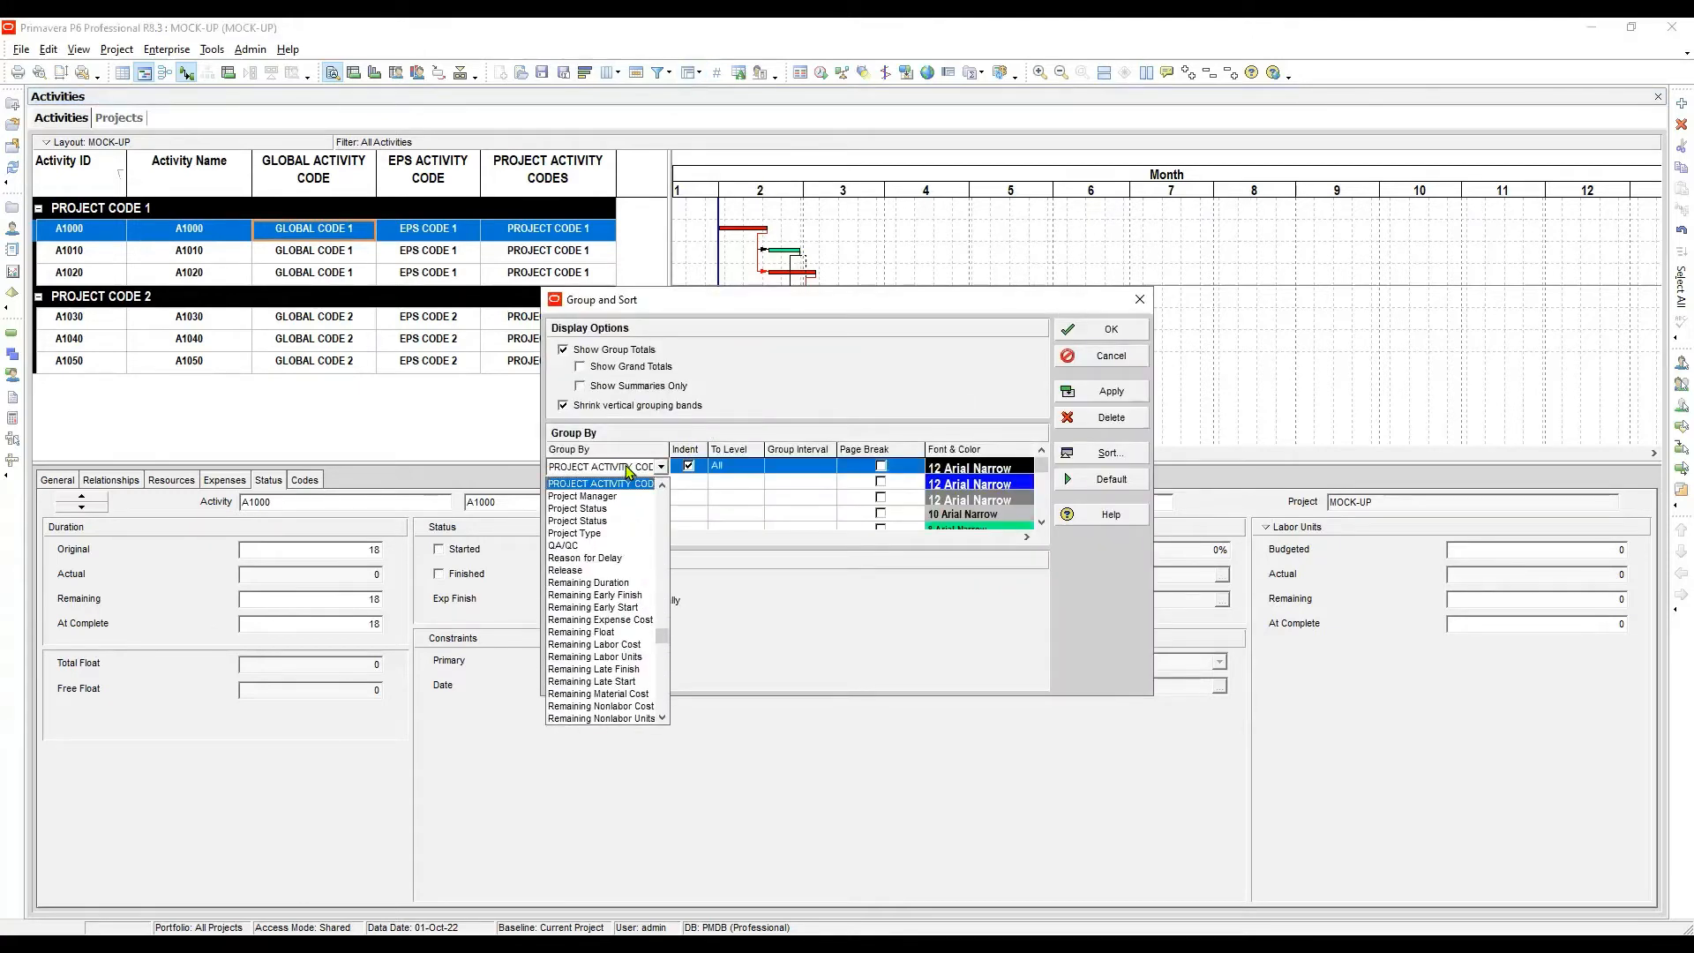
key("g")
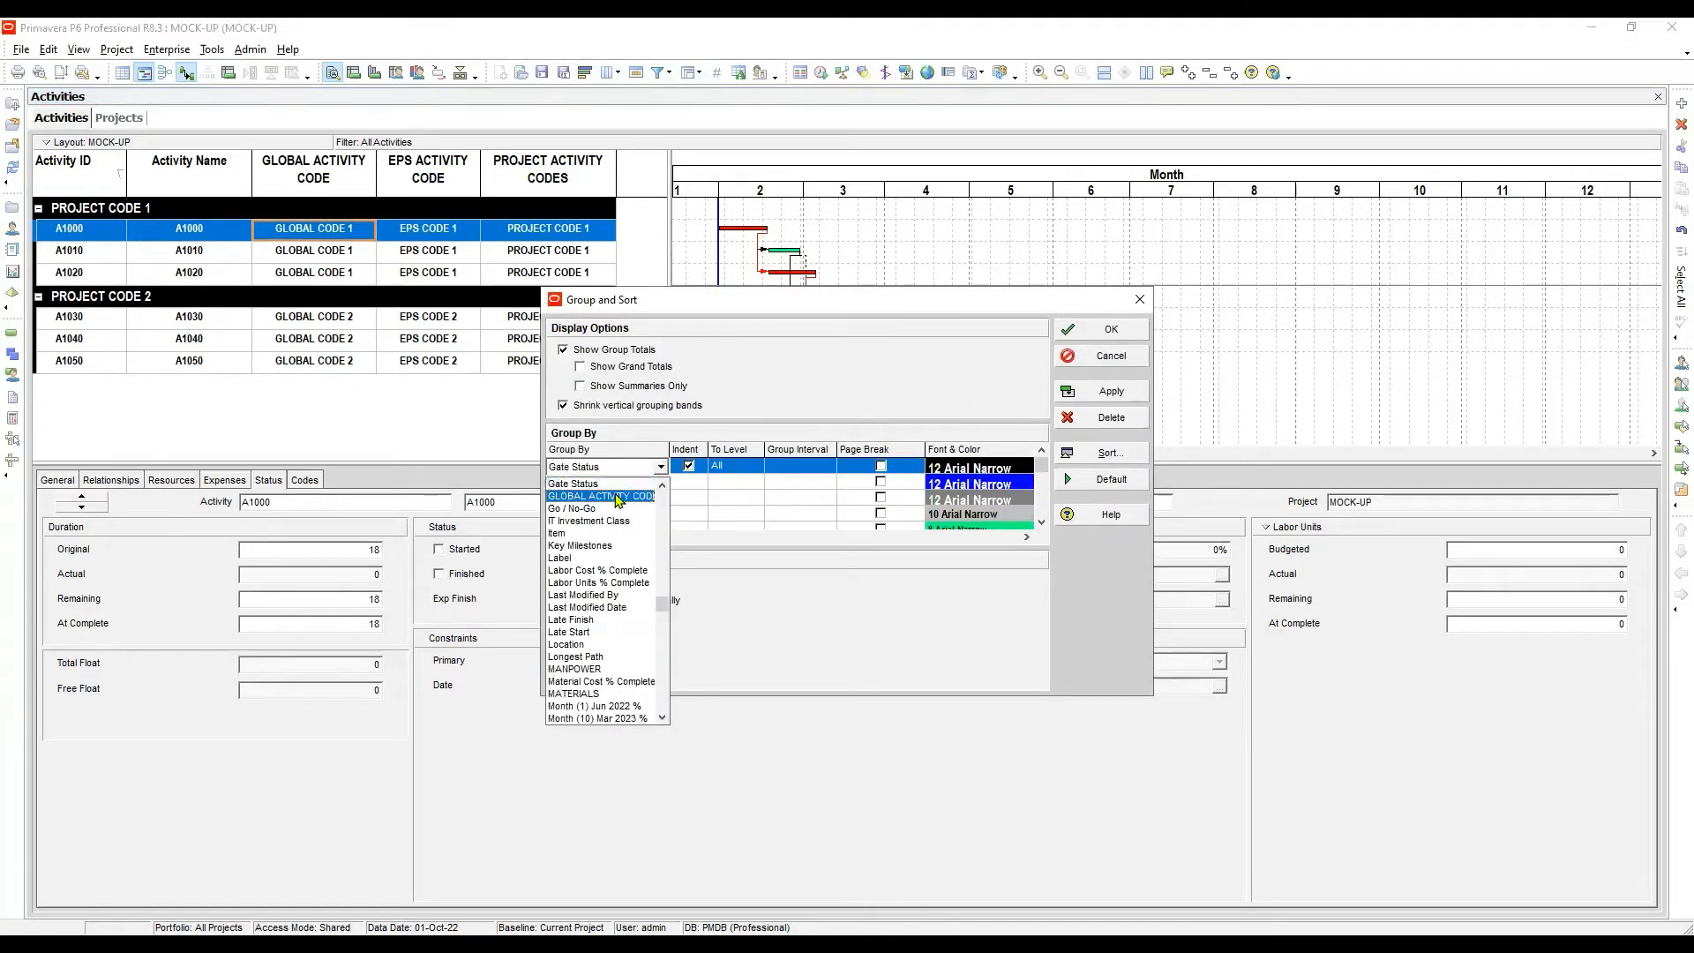
left_click(619, 496)
left_click(1111, 393)
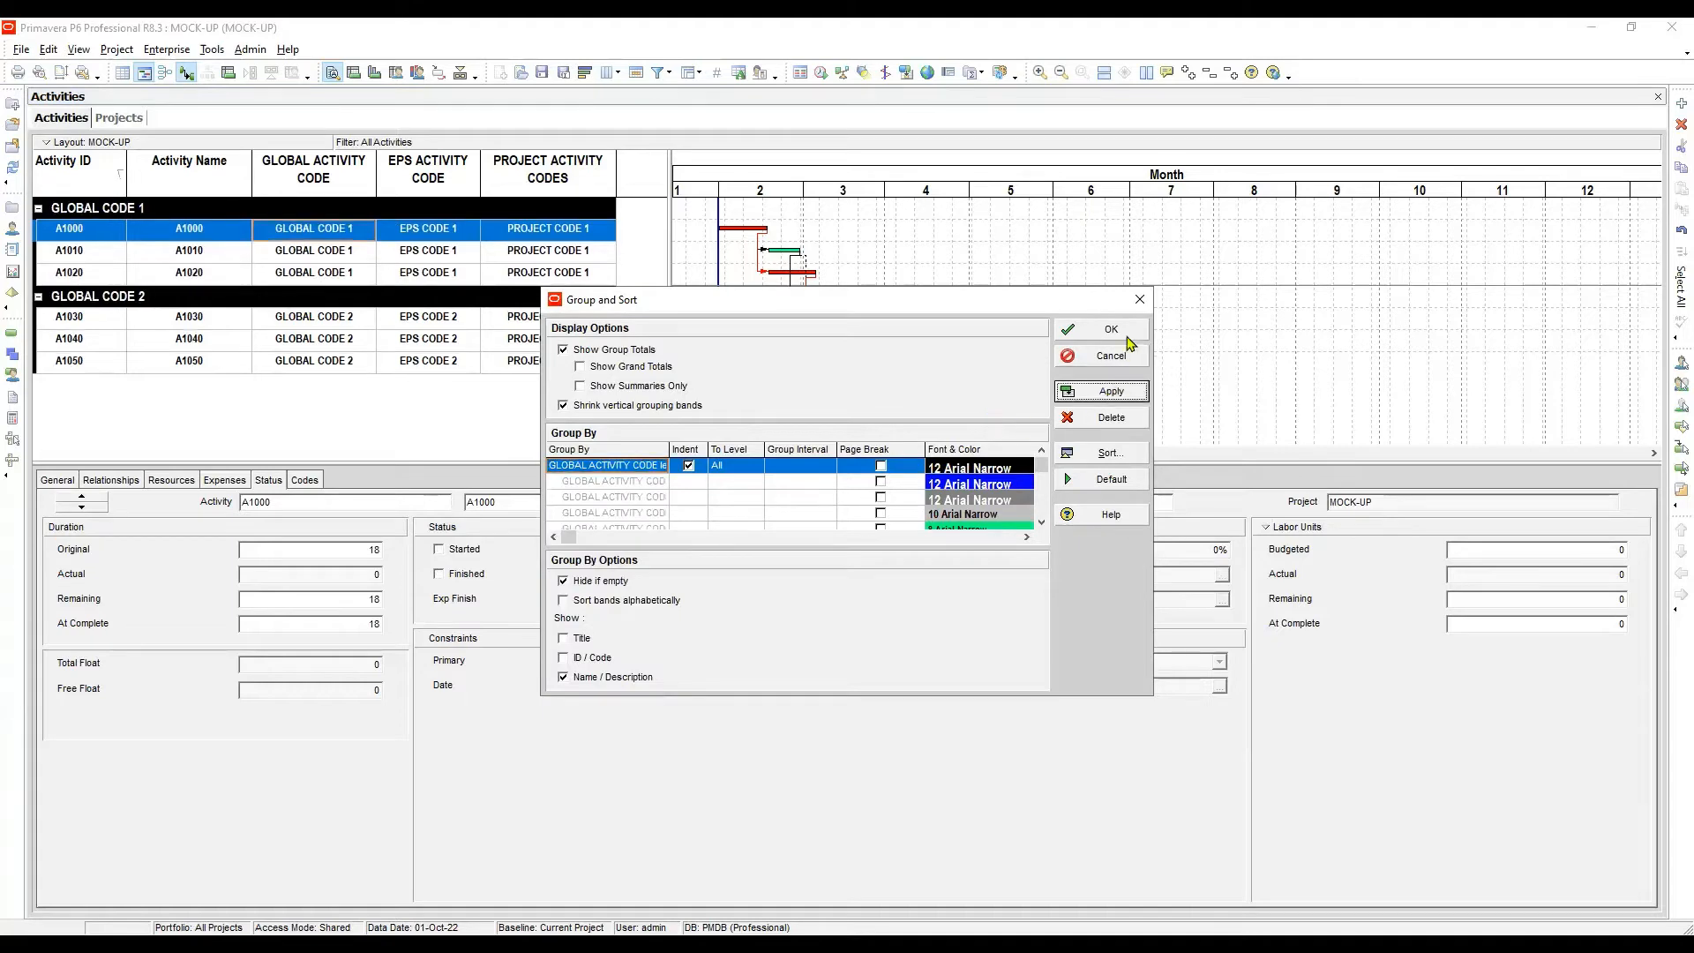
left_click(540, 232)
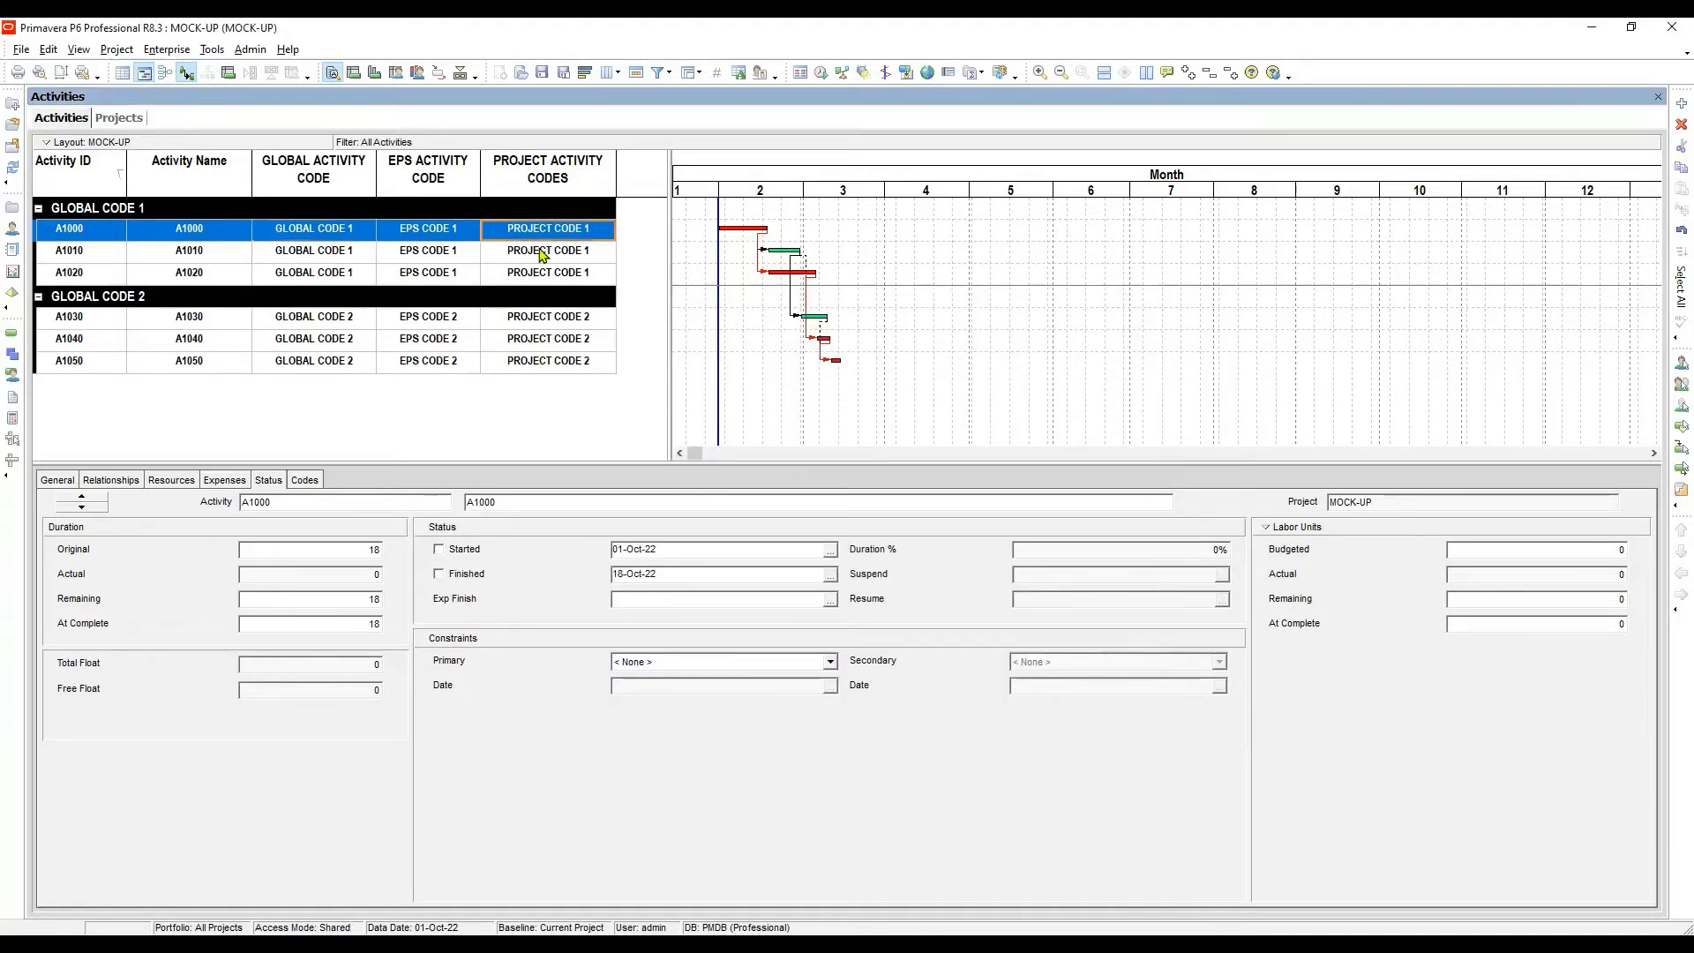
left_click(538, 242)
left_click(547, 233)
left_click(174, 233)
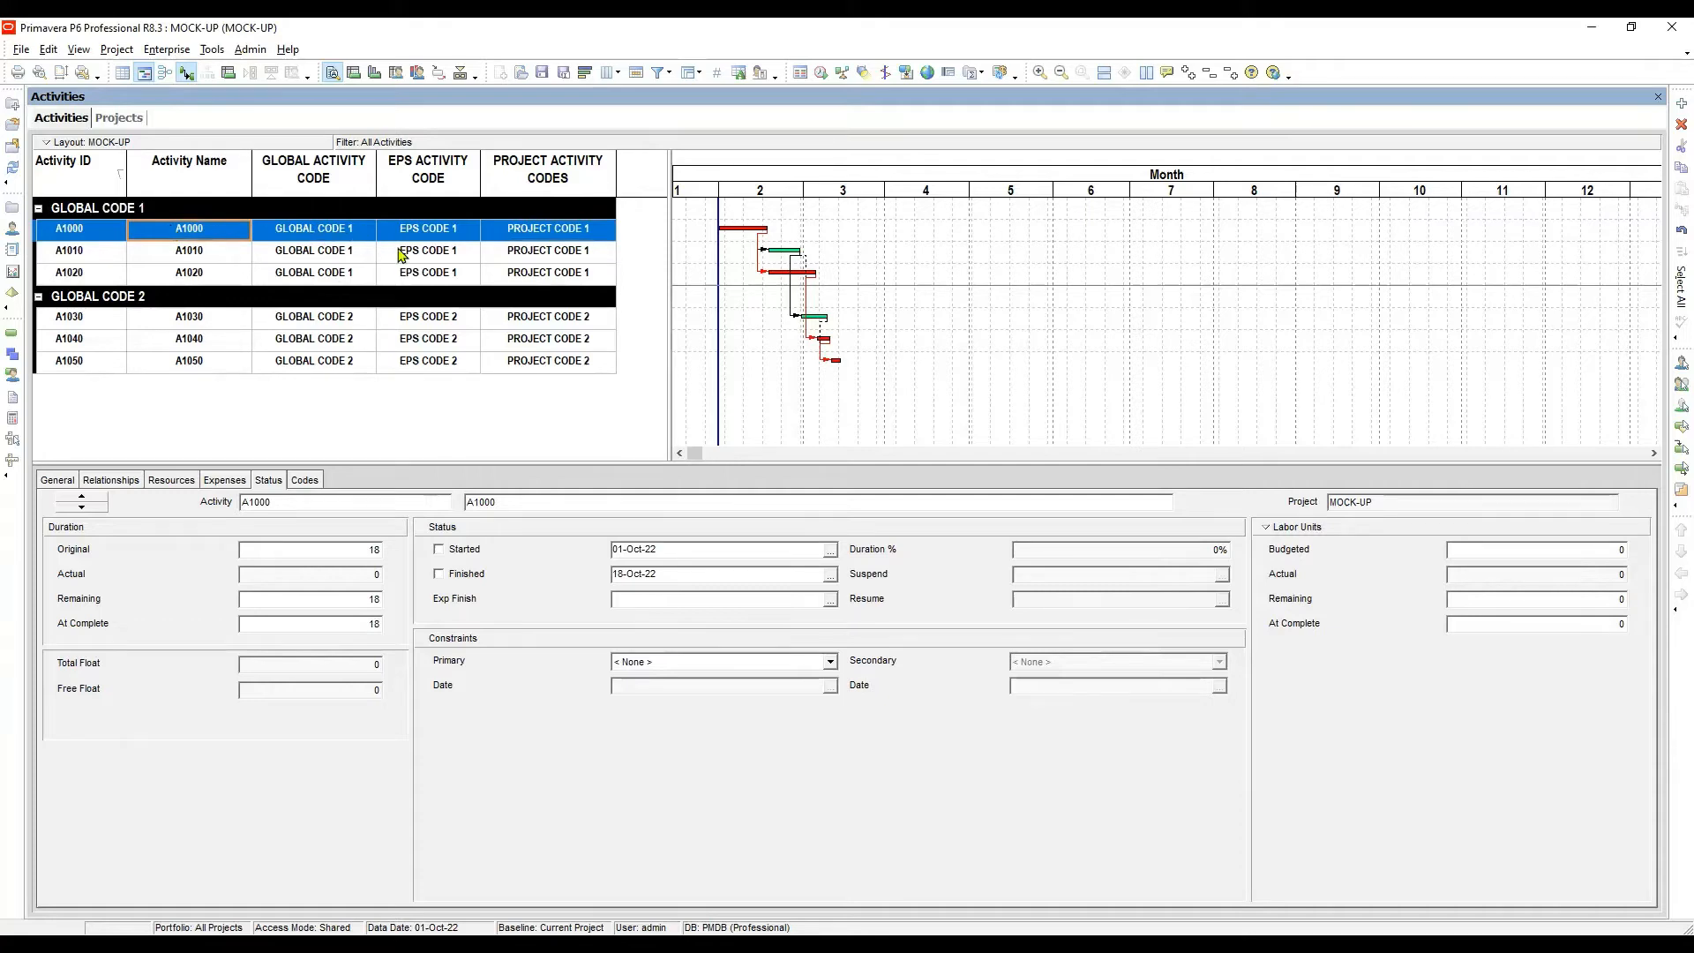
left_click(441, 255)
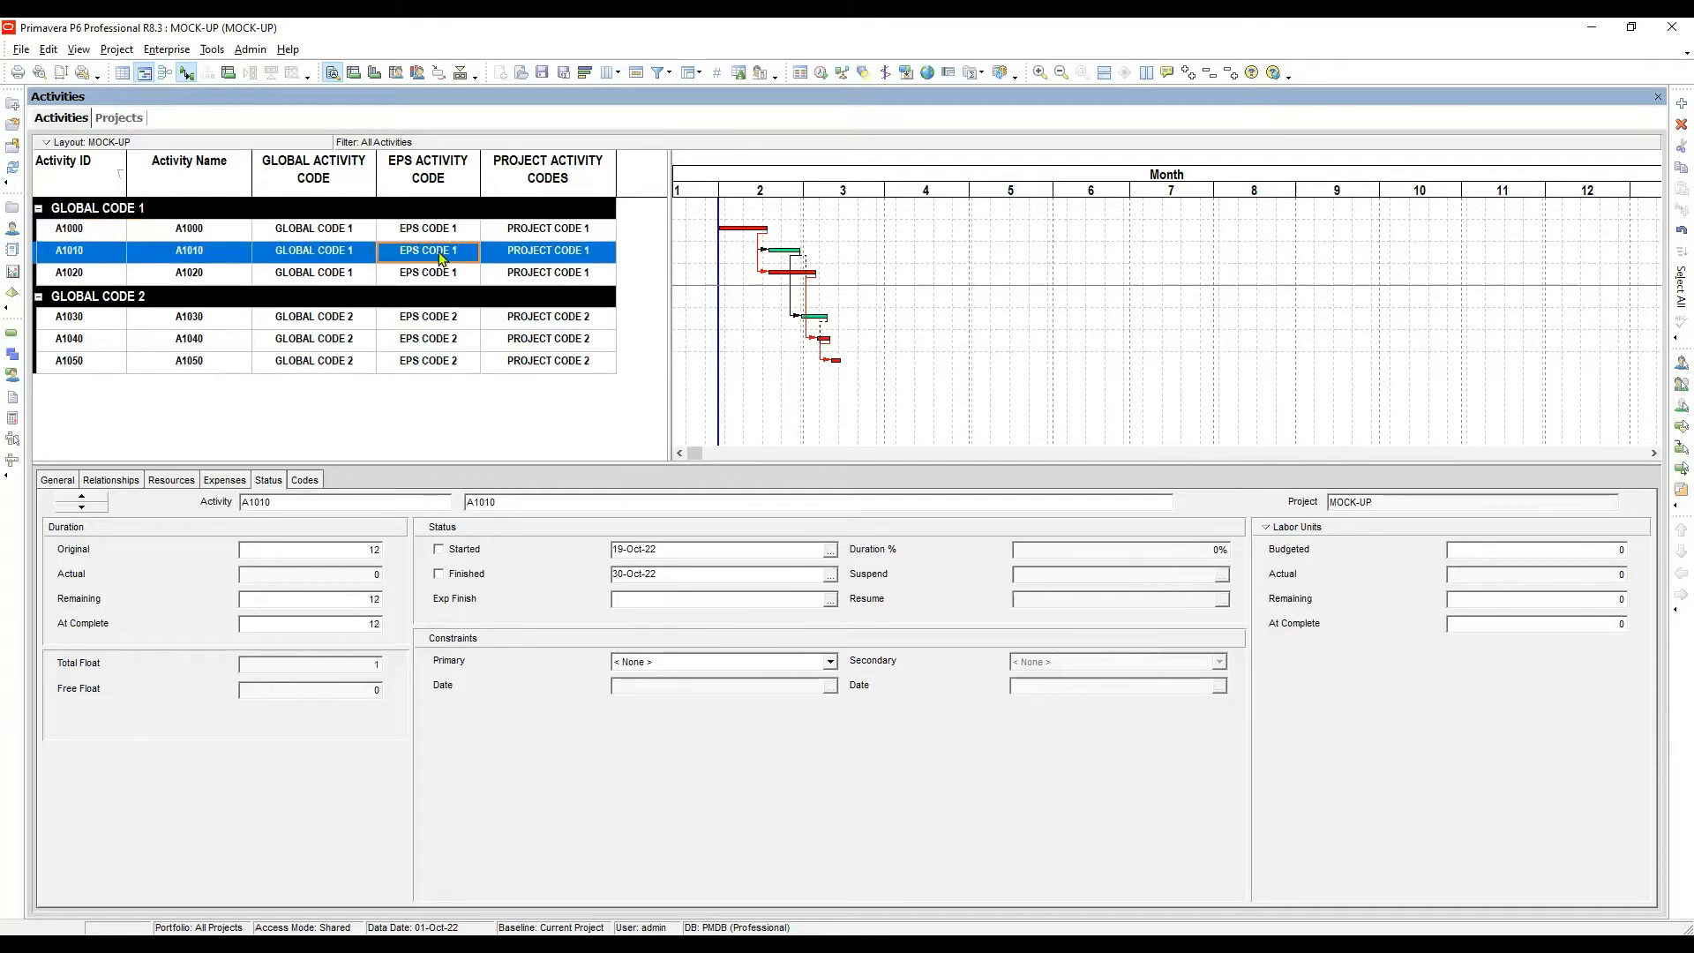